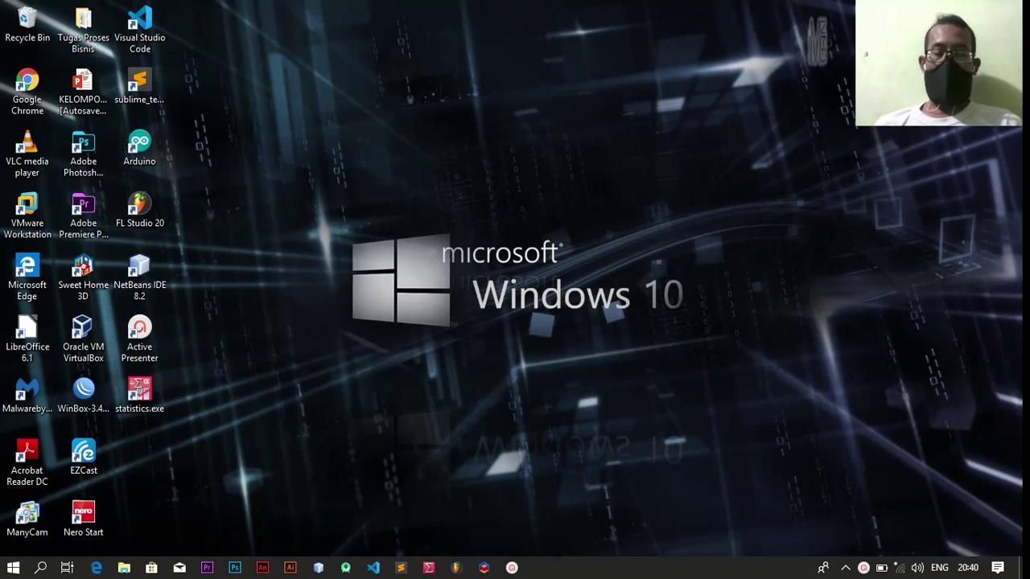
Open the Windows 10 Start menu showing installed apps and pinned tiles.
{"action": "left_click", "coordinate": [686, 199]}
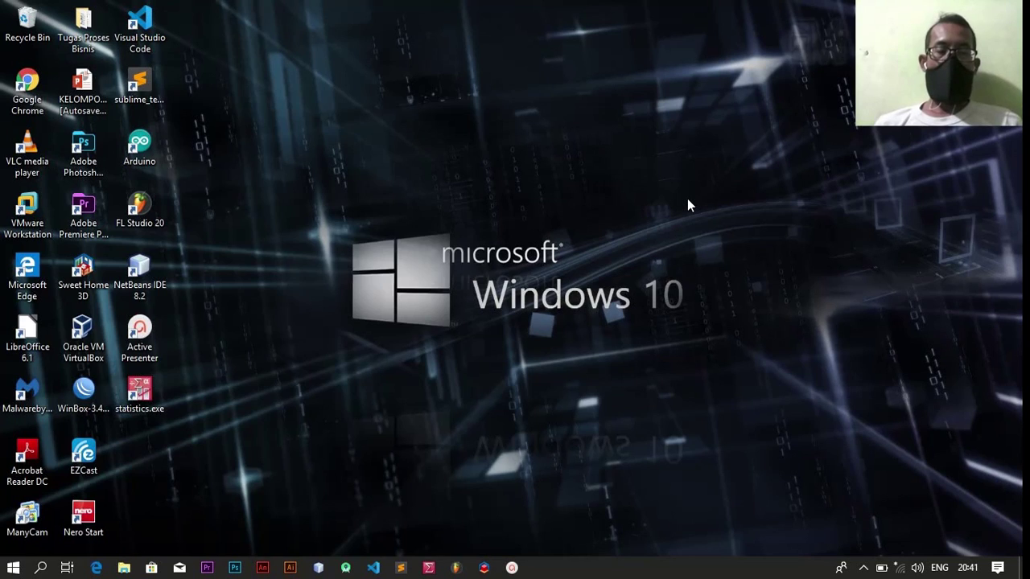
{"action": "key", "text": "super"}
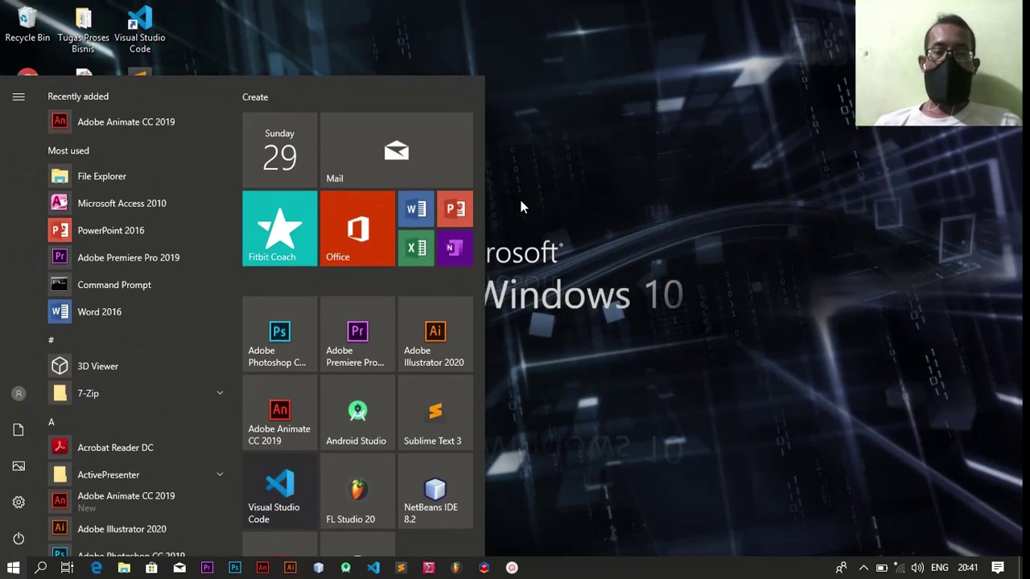
Launch Adobe Illustrator 2020 from its Start menu tile.
{"action": "left_click", "coordinate": [434, 354]}
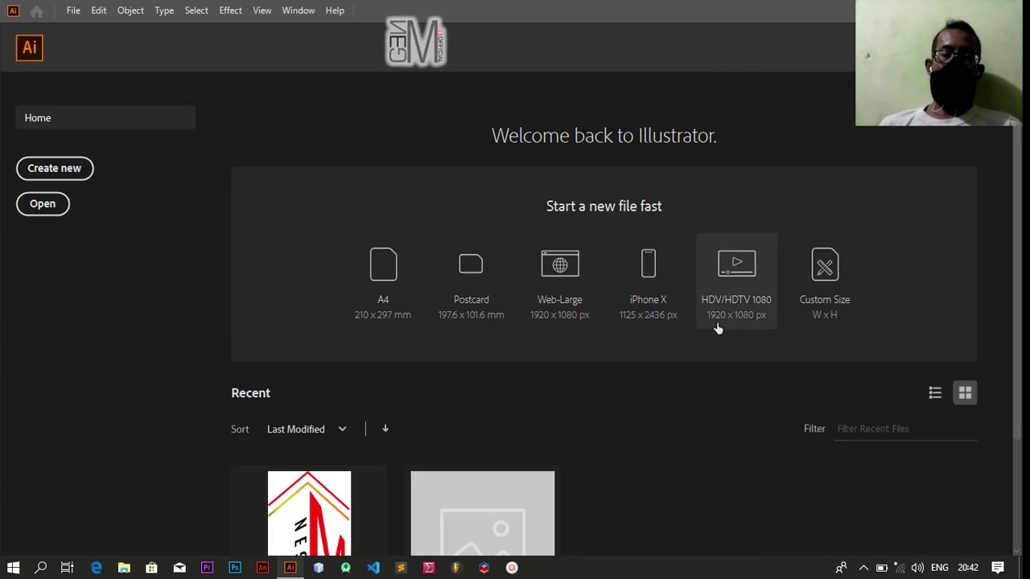
Start a new document with width 20 cm and height 20 cm.
{"action": "left_click", "coordinate": [86, 179]}
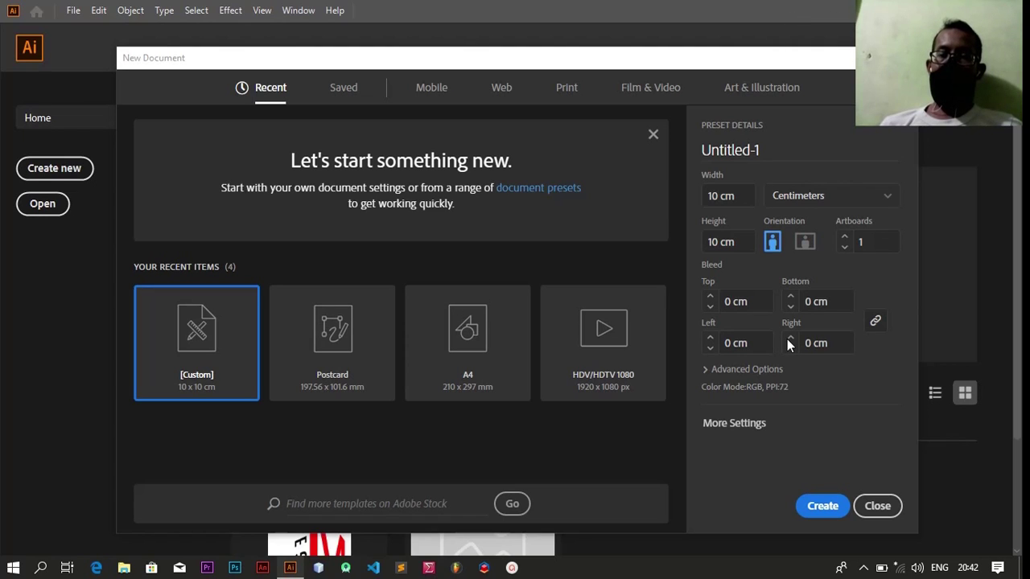
{"action": "left_click", "coordinate": [745, 196]}
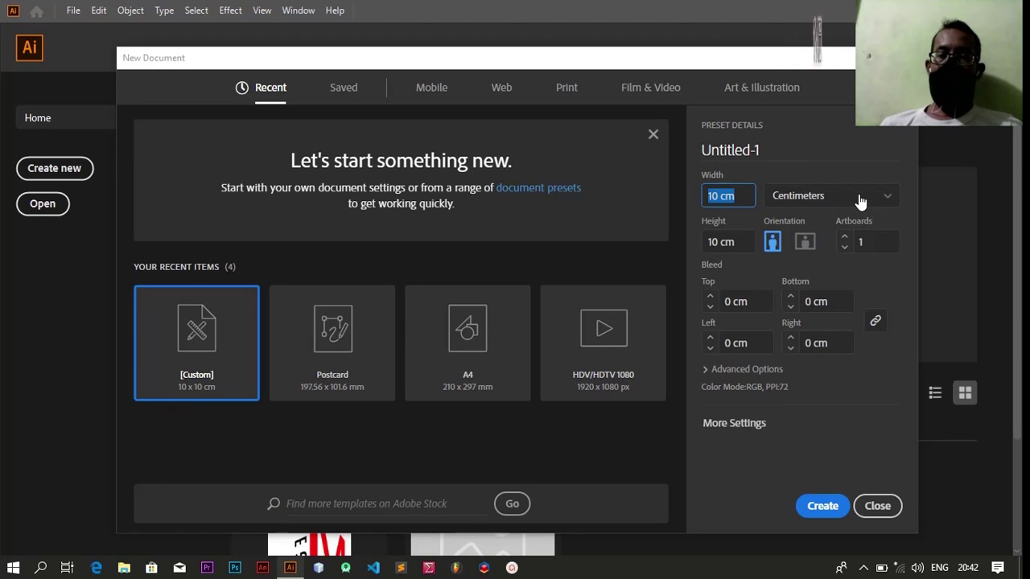
{"action": "left_click", "coordinate": [745, 195]}
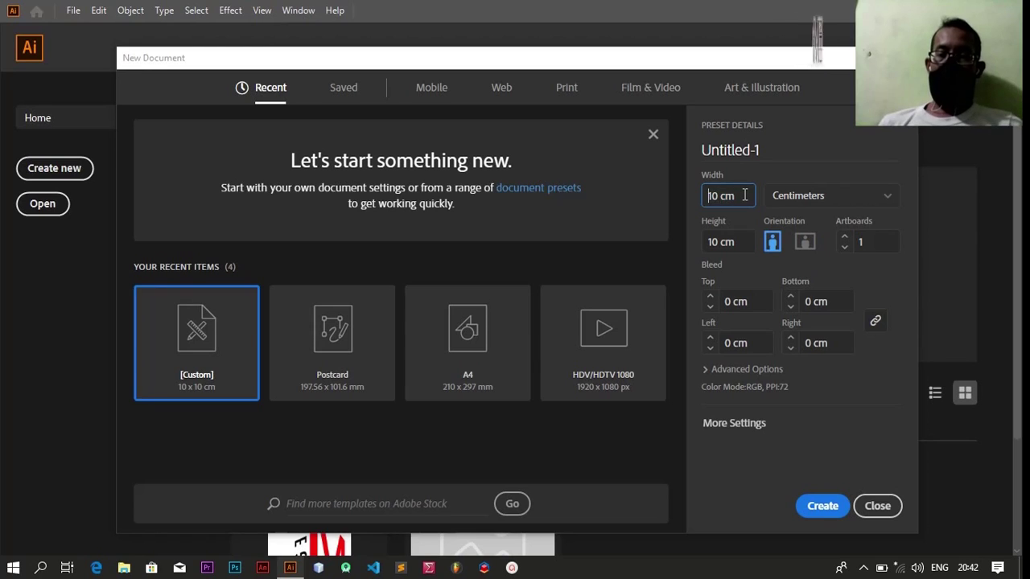
{"action": "key", "text": "Home"}
{"action": "key", "text": "Delete"}
{"action": "key", "text": "Delete"}
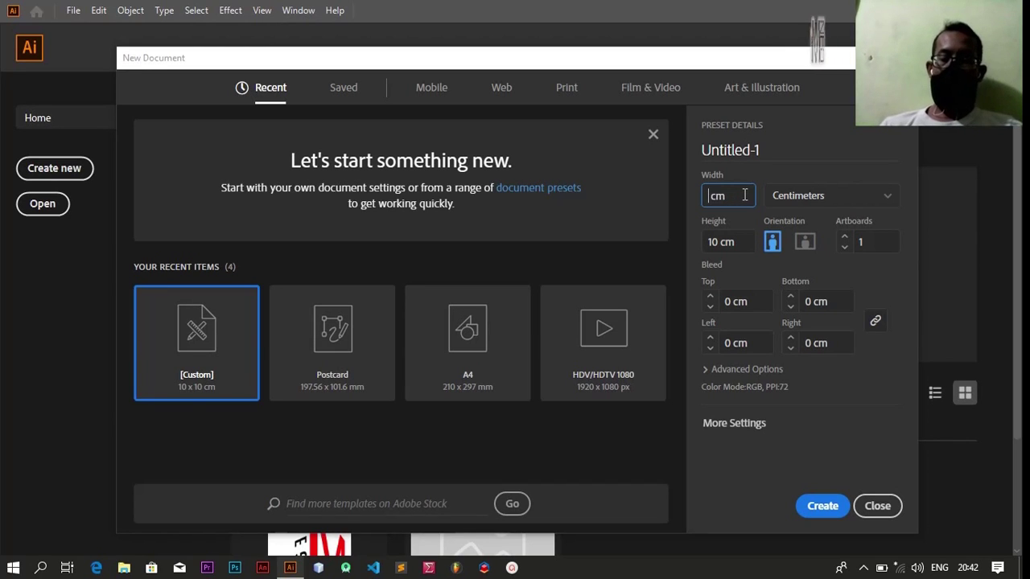
{"action": "type", "text": "20"}
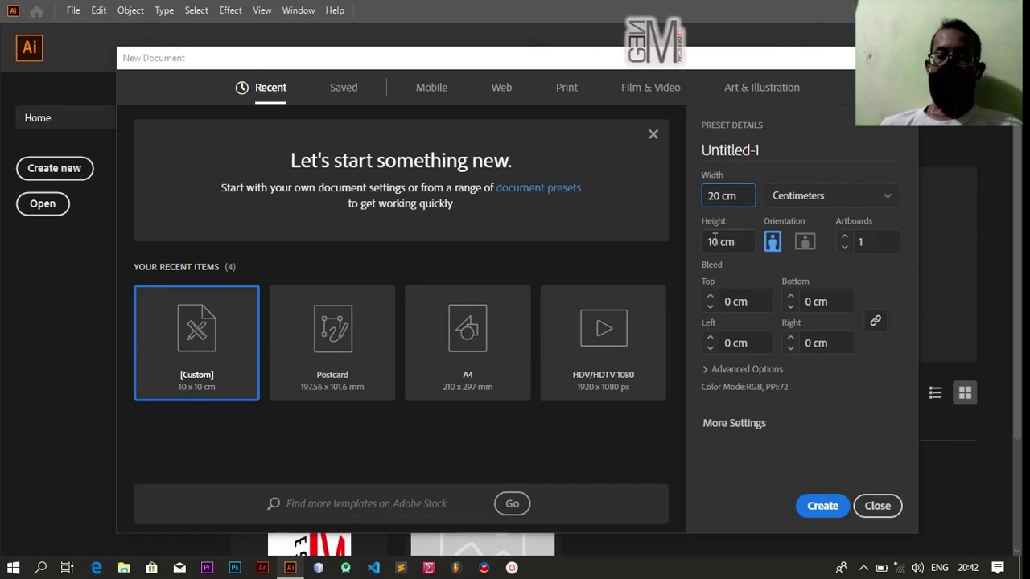
{"action": "left_click", "coordinate": [714, 242]}
{"action": "left_click", "coordinate": [715, 244]}
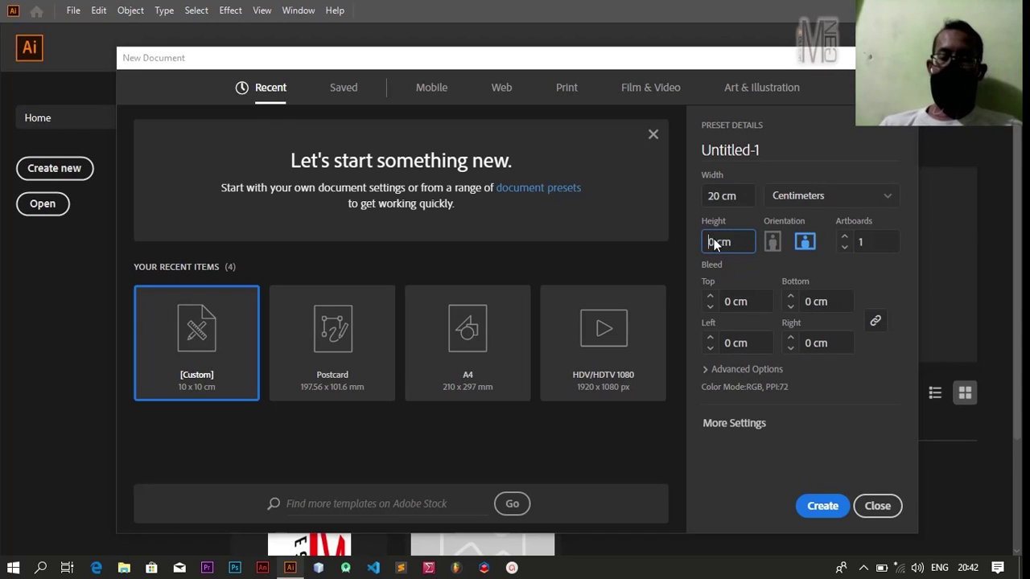
{"action": "key", "text": "BackSpace"}
{"action": "type", "text": "2"}
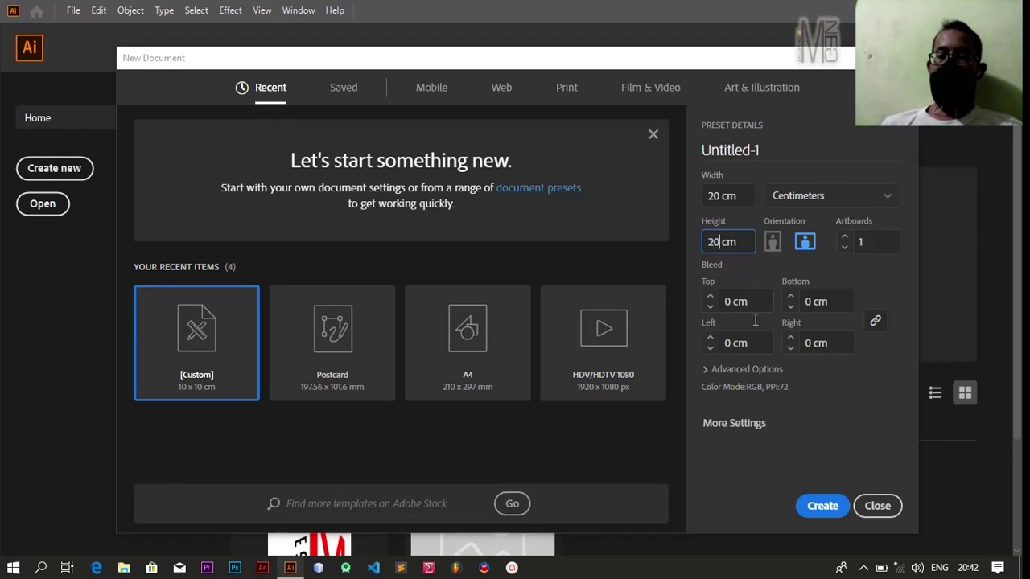
{"action": "left_click", "coordinate": [738, 432]}
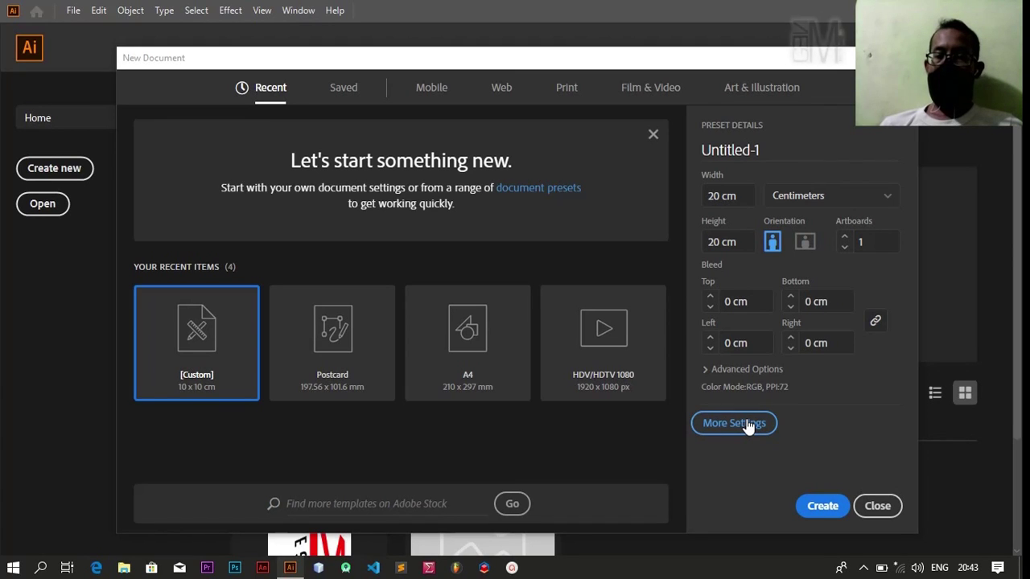
Open More Settings and name the document 'Vektor'.
{"action": "left_click", "coordinate": [748, 426]}
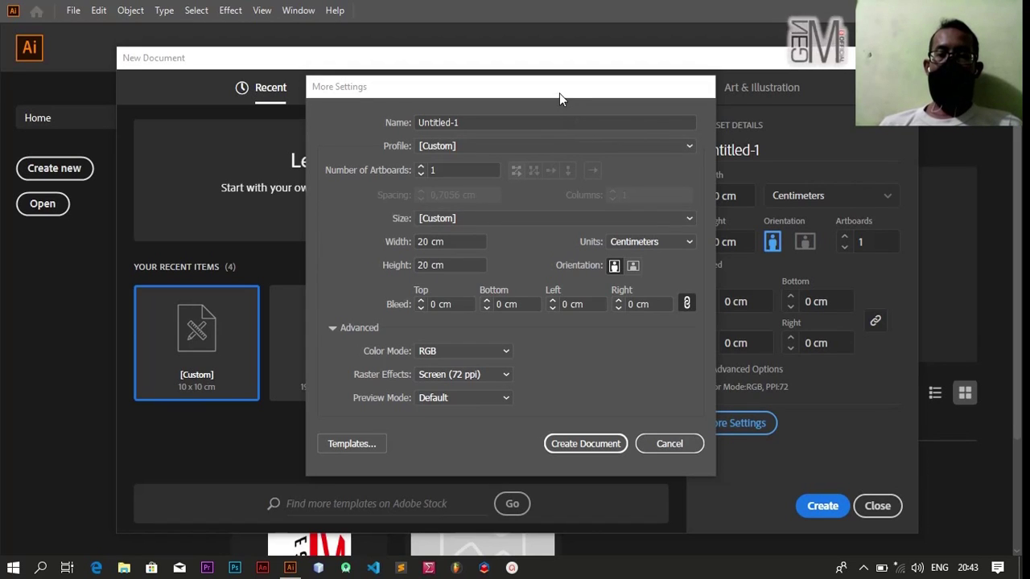
{"action": "left_click_drag", "start_coordinate": [560, 93], "coordinate": [422, 109]}
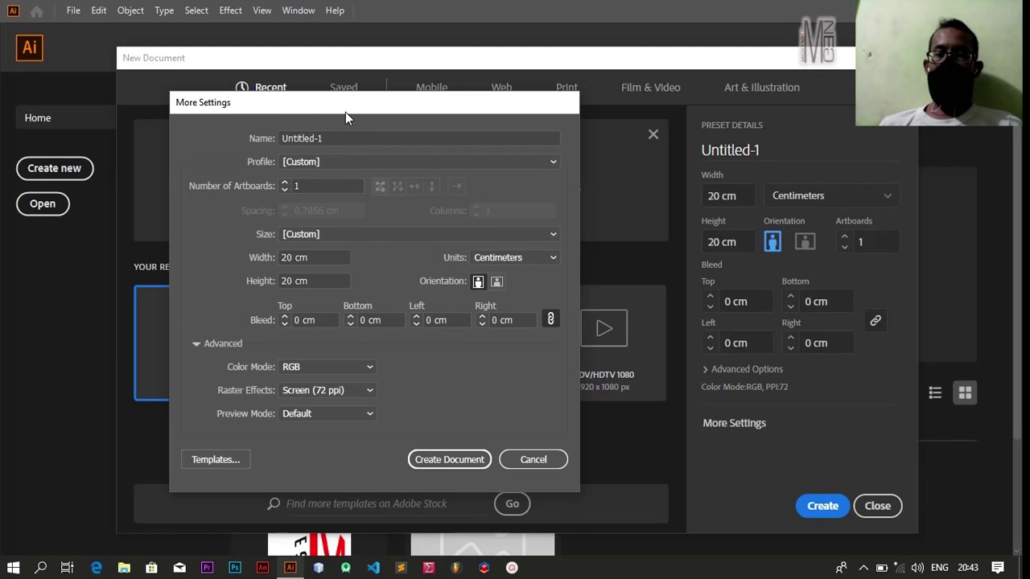
{"action": "left_click_drag", "start_coordinate": [347, 111], "coordinate": [379, 108]}
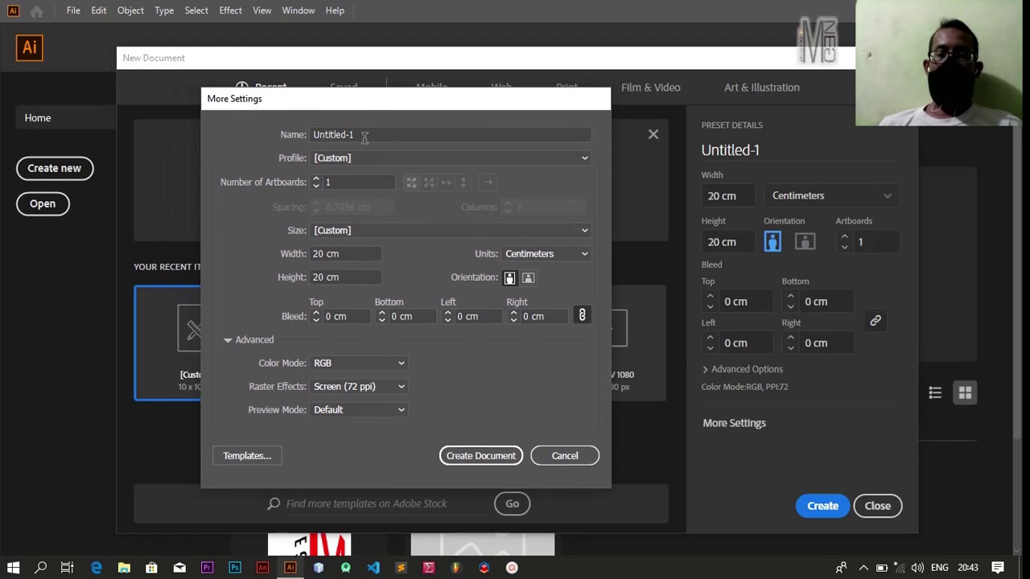
{"action": "left_click", "coordinate": [364, 135]}
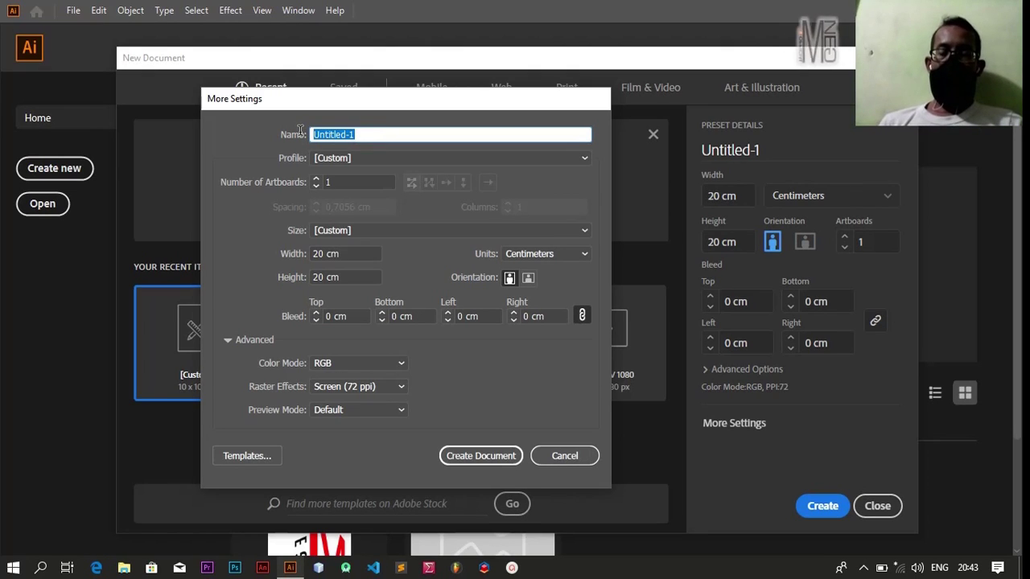
{"action": "type", "text": "Ve"}
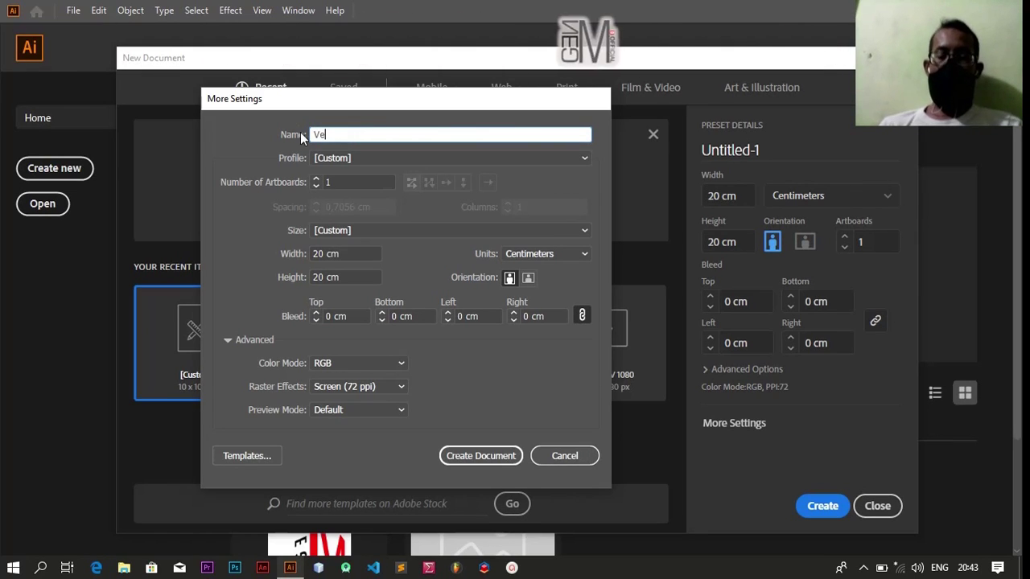
{"action": "type", "text": "ktor"}
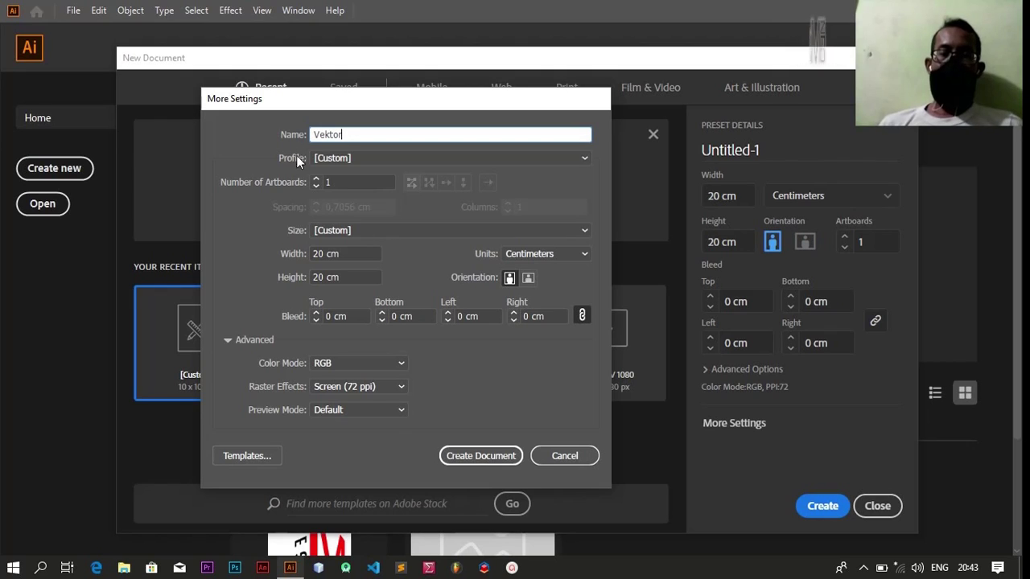
Keep the Custom profile, set 2 artboards and RGB colour mode, and apply the settings.
{"action": "left_click", "coordinate": [335, 158]}
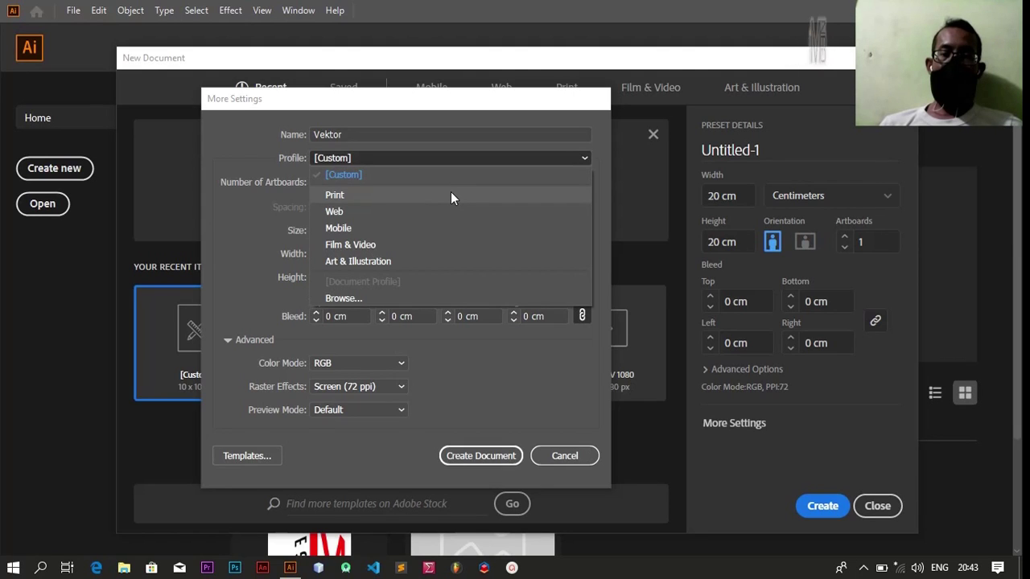
{"action": "left_click", "coordinate": [401, 175]}
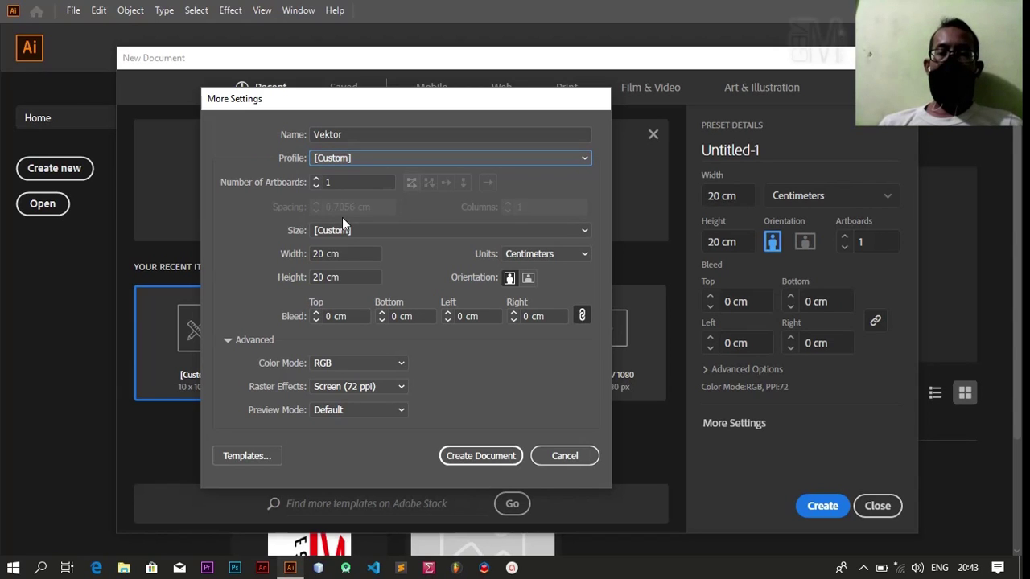
{"action": "left_click", "coordinate": [317, 179]}
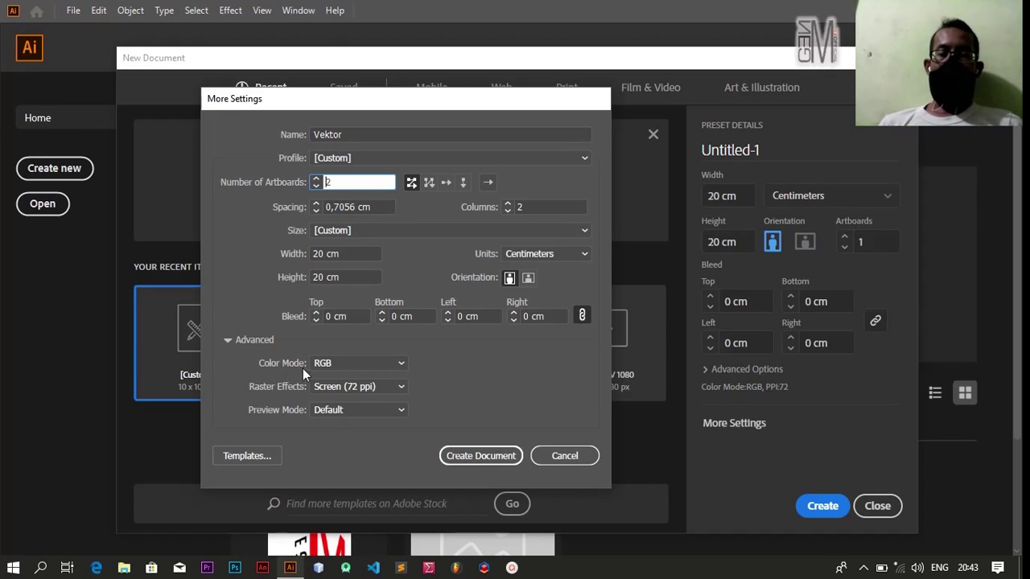
{"action": "left_click", "coordinate": [398, 366]}
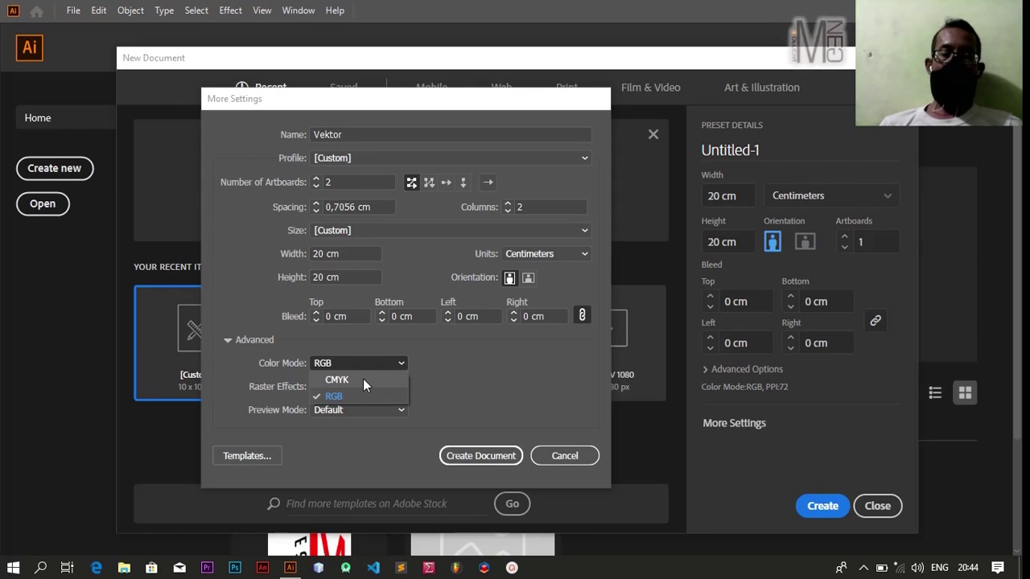
{"action": "left_click", "coordinate": [363, 379]}
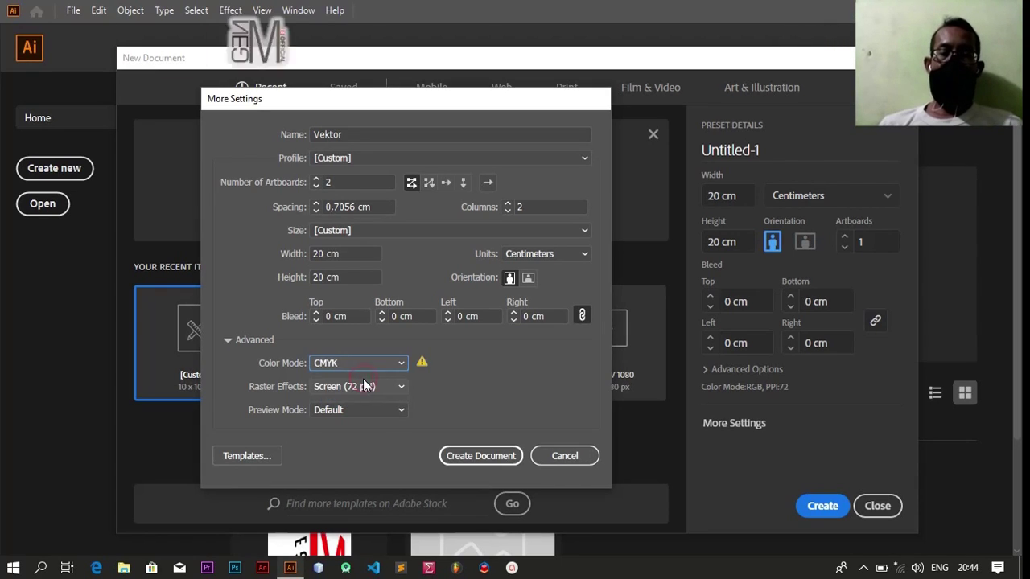
{"action": "left_click", "coordinate": [399, 363]}
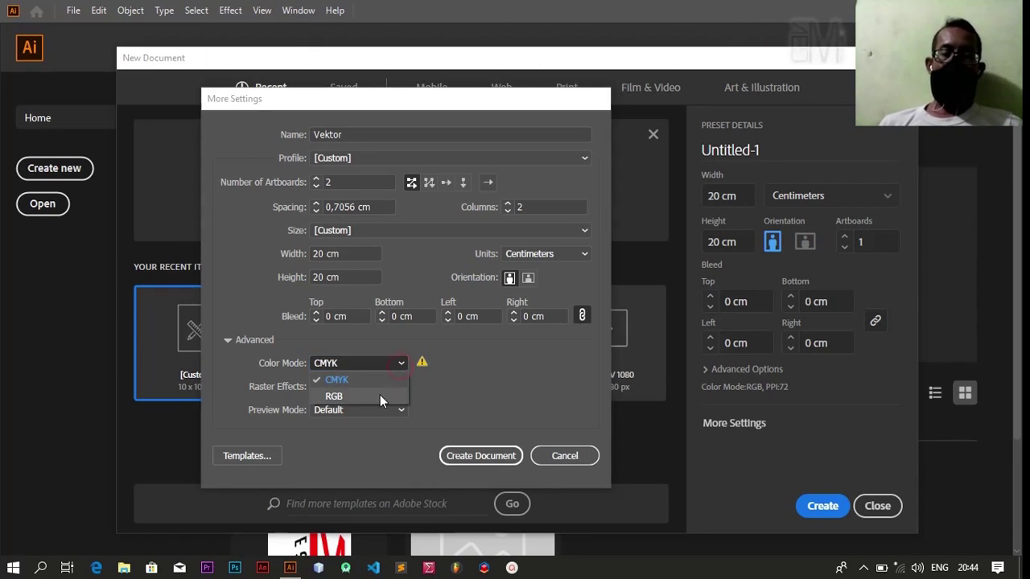
{"action": "left_click", "coordinate": [379, 396]}
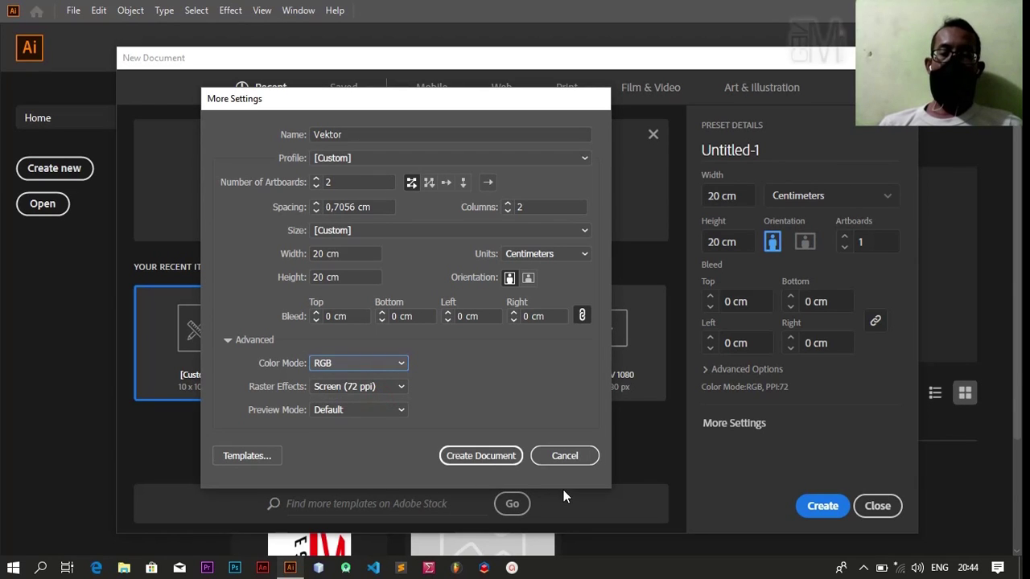
{"action": "left_click", "coordinate": [475, 456]}
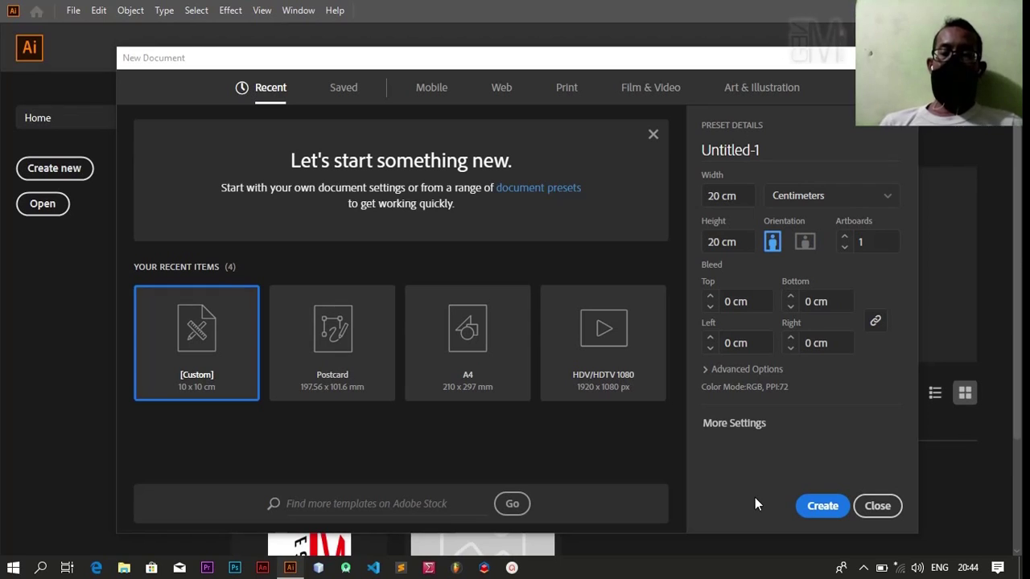
Create the Vektor document and zoom out to see both artboards.
{"action": "left_click", "coordinate": [822, 506]}
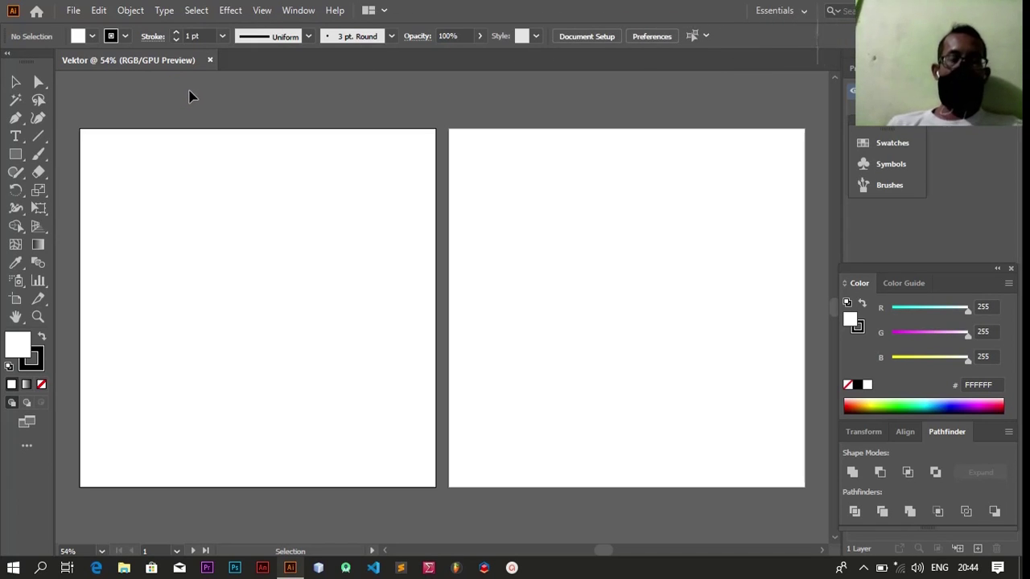
{"action": "key", "text": "z"}
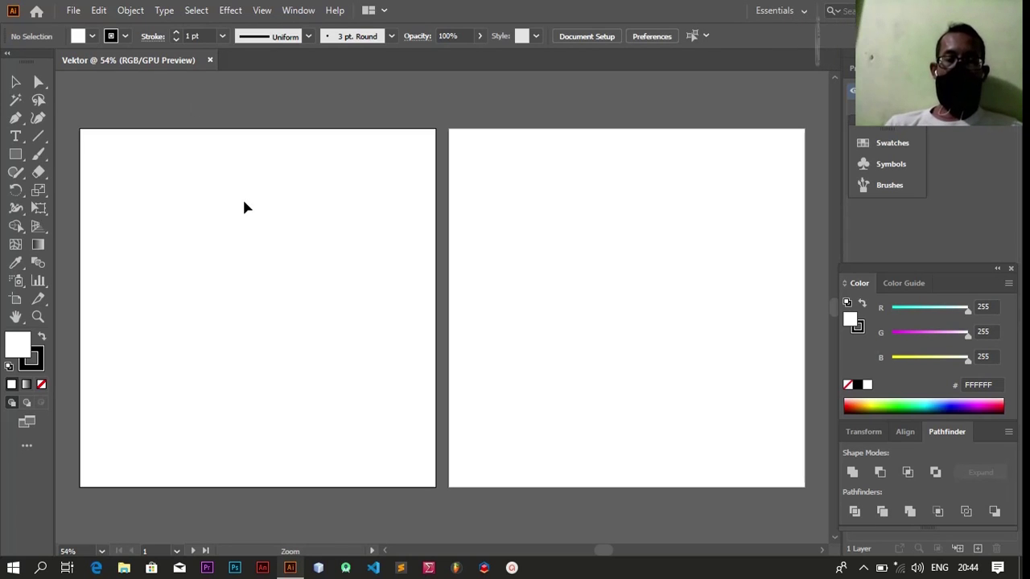
{"action": "left_click", "coordinate": [245, 204]}
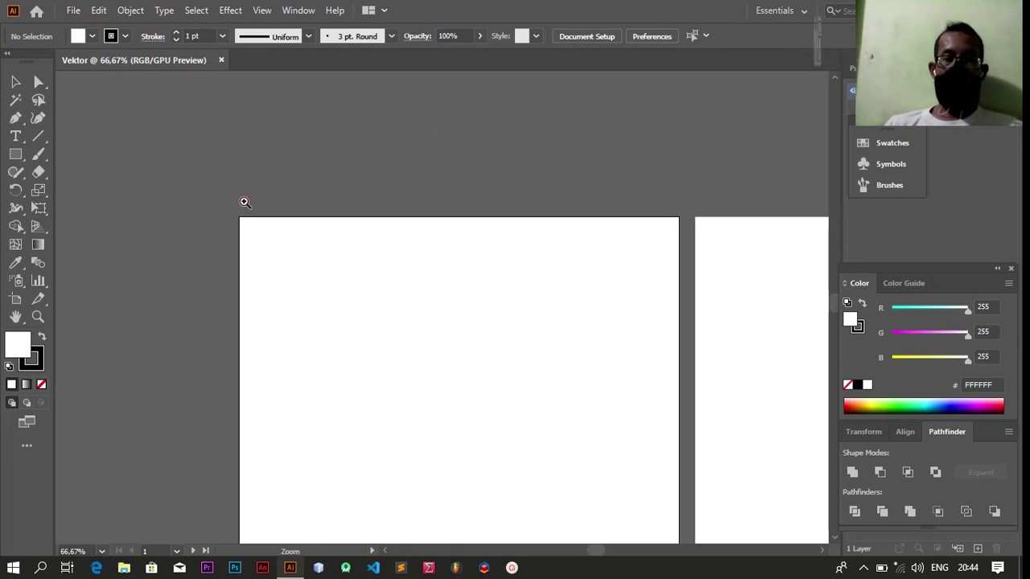
{"action": "left_click", "coordinate": [246, 203], "text": "alt"}
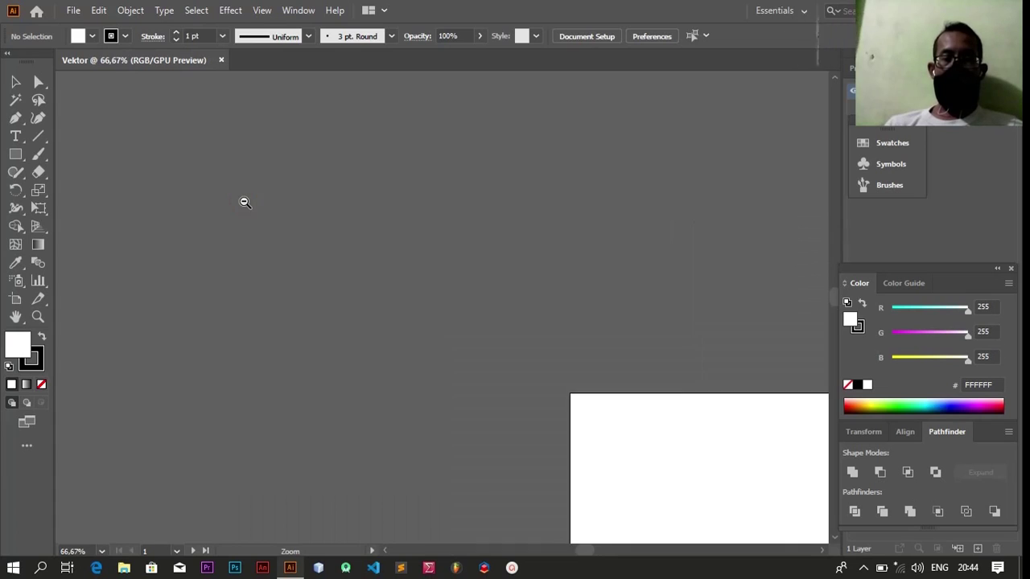
{"action": "left_click", "coordinate": [245, 202], "text": "alt"}
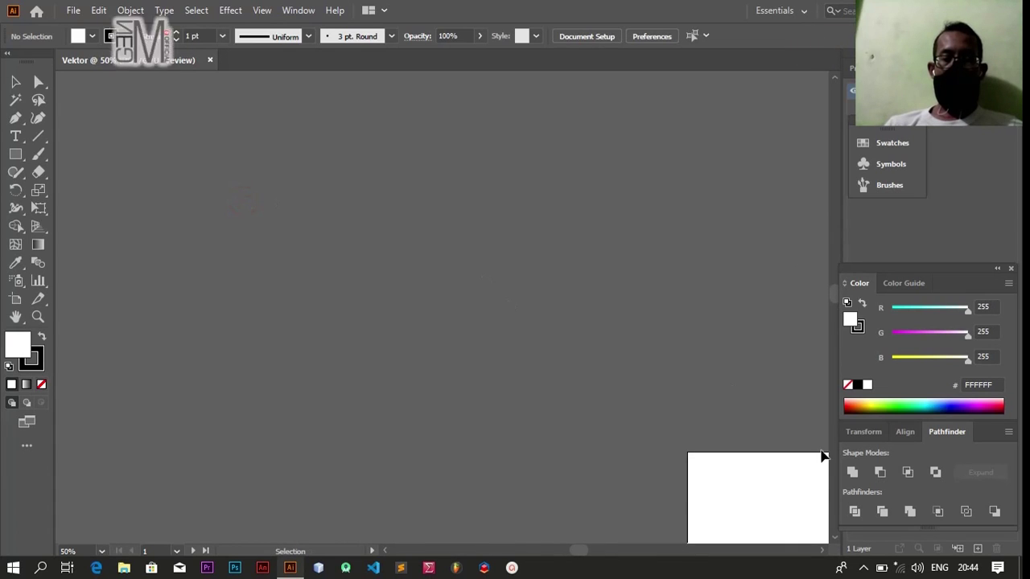
{"action": "left_click", "coordinate": [817, 459], "text": "alt"}
{"action": "left_click", "coordinate": [818, 457], "text": "alt"}
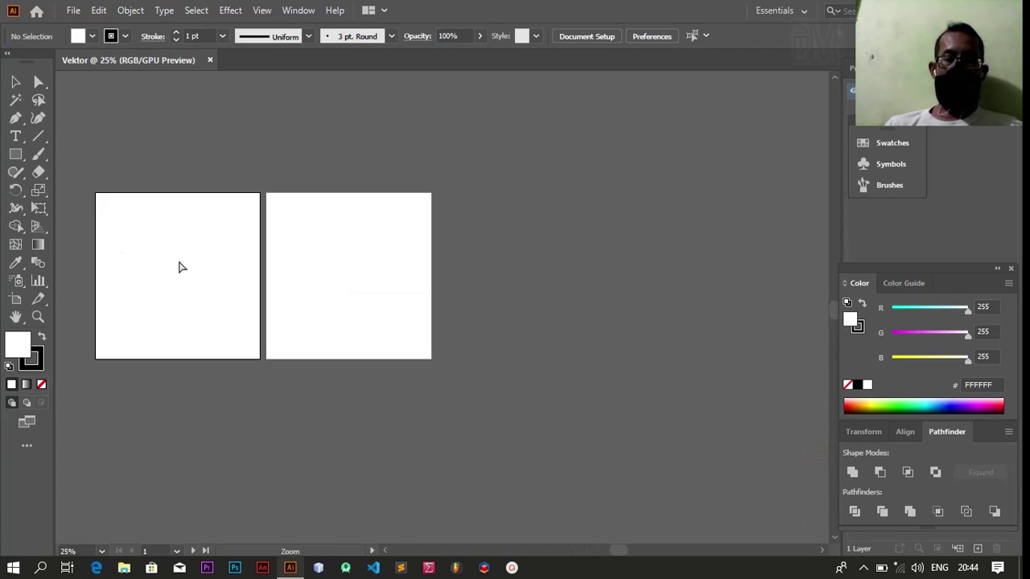
Zoom the left artboard up to 100% and center it in the window.
{"action": "key", "text": "v"}
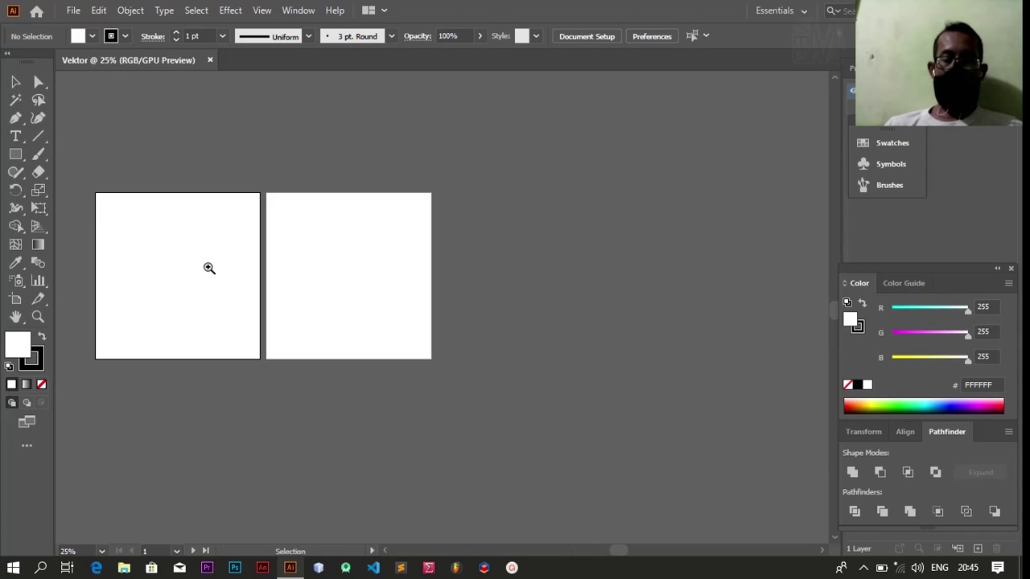
{"action": "key", "text": "z"}
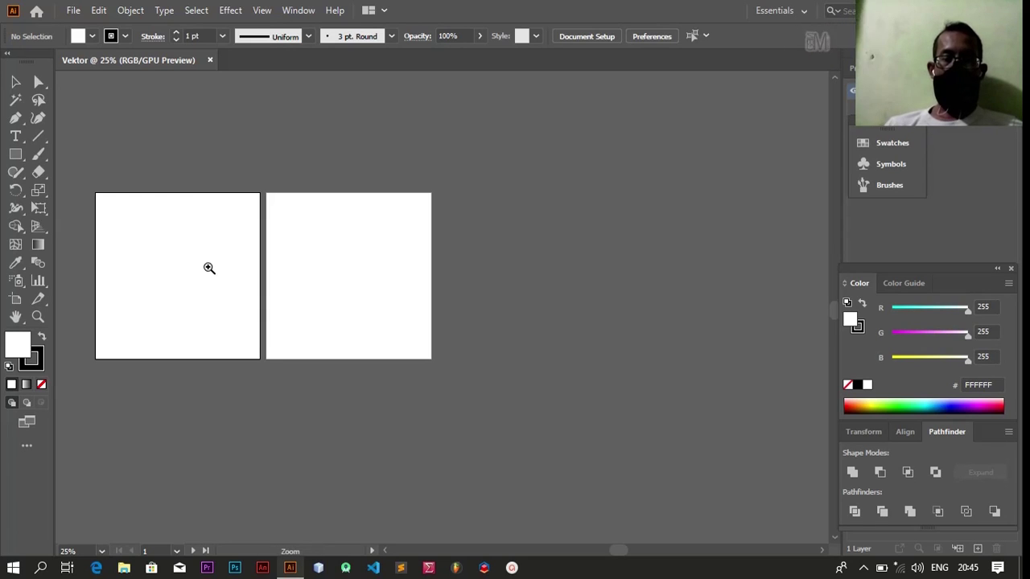
{"action": "left_click", "coordinate": [208, 268], "text": "alt"}
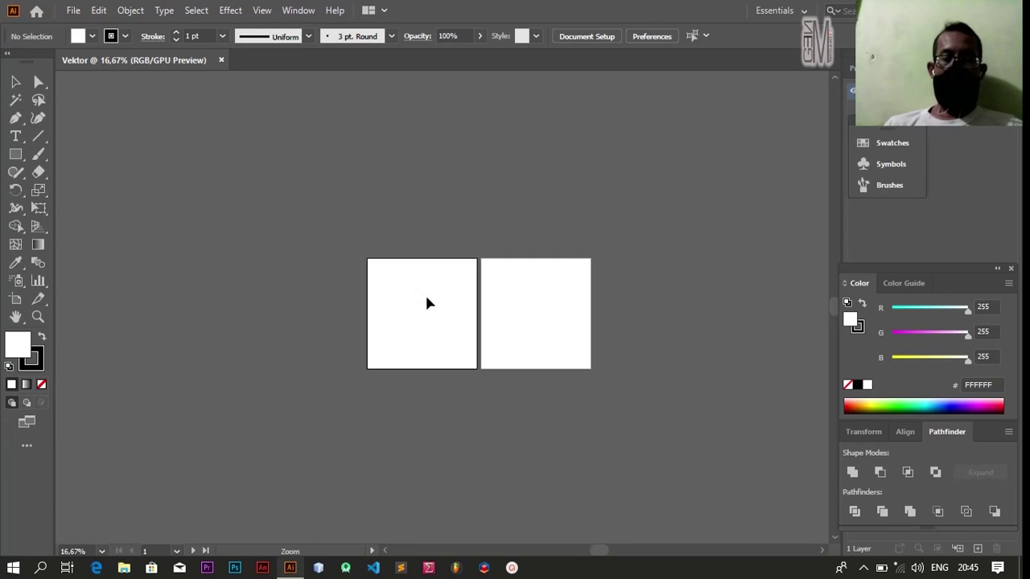
{"action": "left_click", "coordinate": [427, 299], "text": "alt"}
{"action": "left_click", "coordinate": [427, 298]}
{"action": "left_click", "coordinate": [428, 298]}
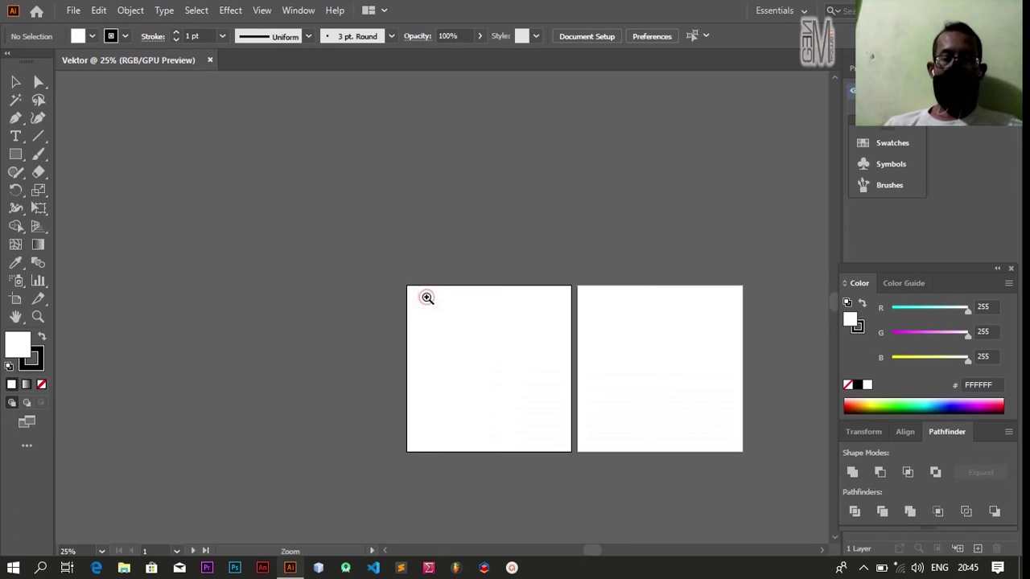
{"action": "left_click", "coordinate": [427, 298]}
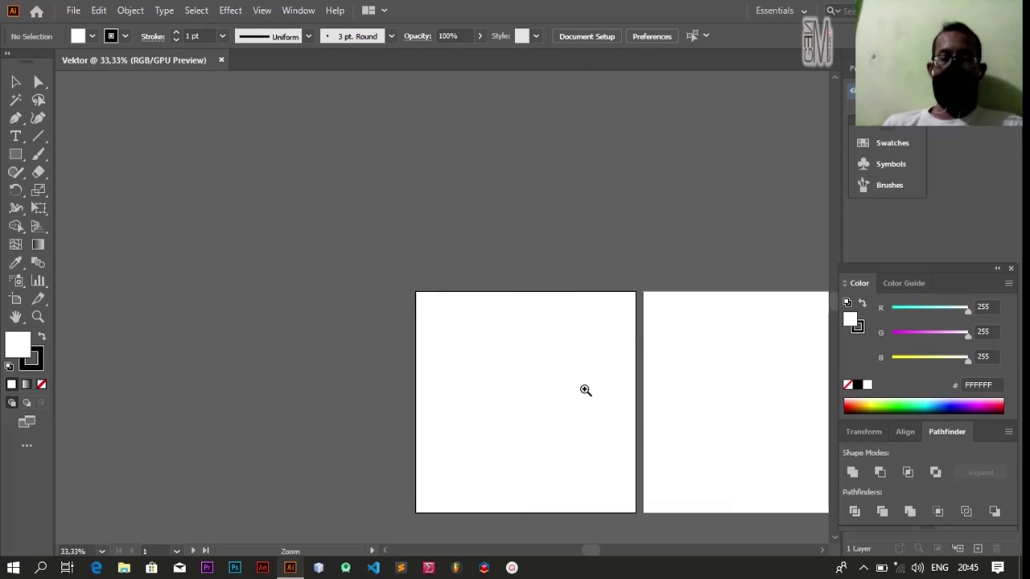
{"action": "left_click", "coordinate": [582, 388]}
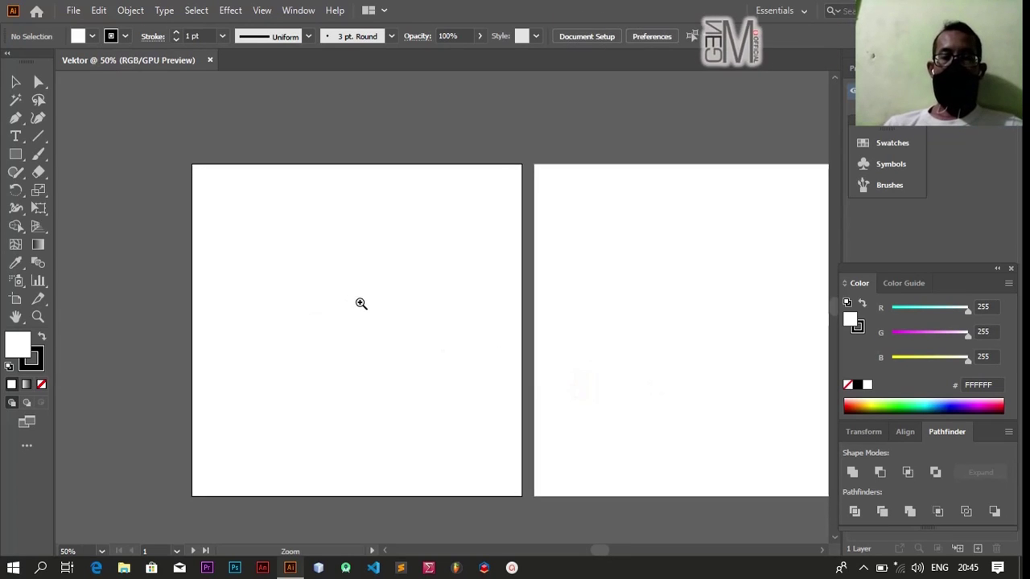
{"action": "left_click", "coordinate": [361, 303]}
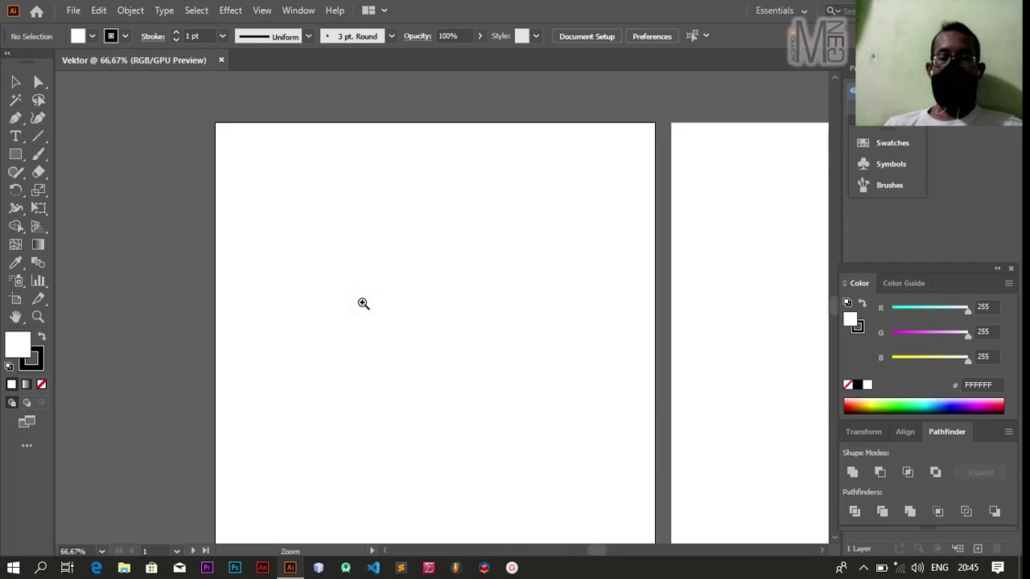
{"action": "left_click", "coordinate": [363, 303]}
{"action": "key", "text": "v"}
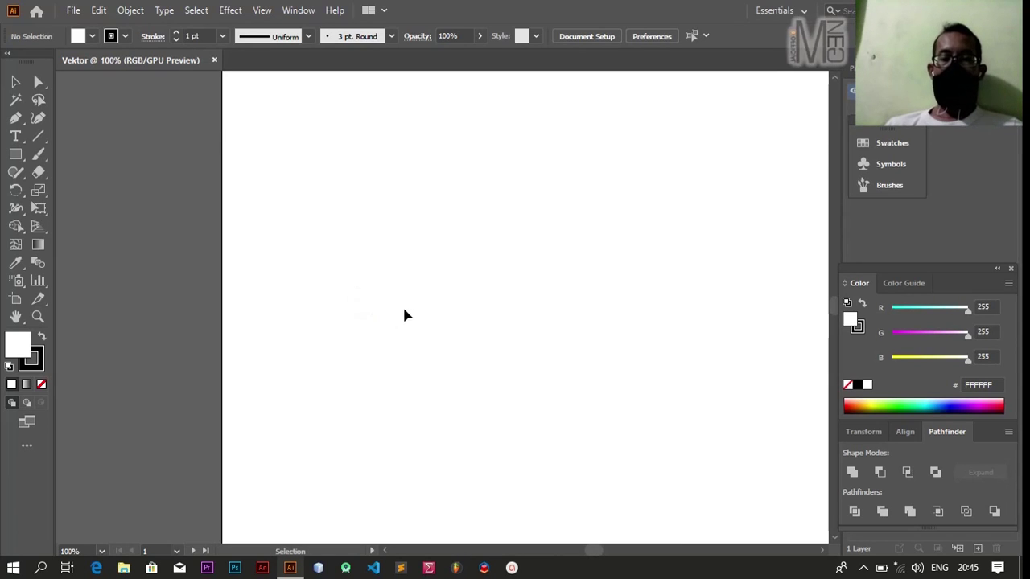
{"action": "mouse_move", "coordinate": [594, 552]}
{"action": "left_mouse_down"}
{"action": "mouse_move", "coordinate": [609, 553]}
{"action": "mouse_move", "coordinate": [597, 552]}
{"action": "left_mouse_up"}
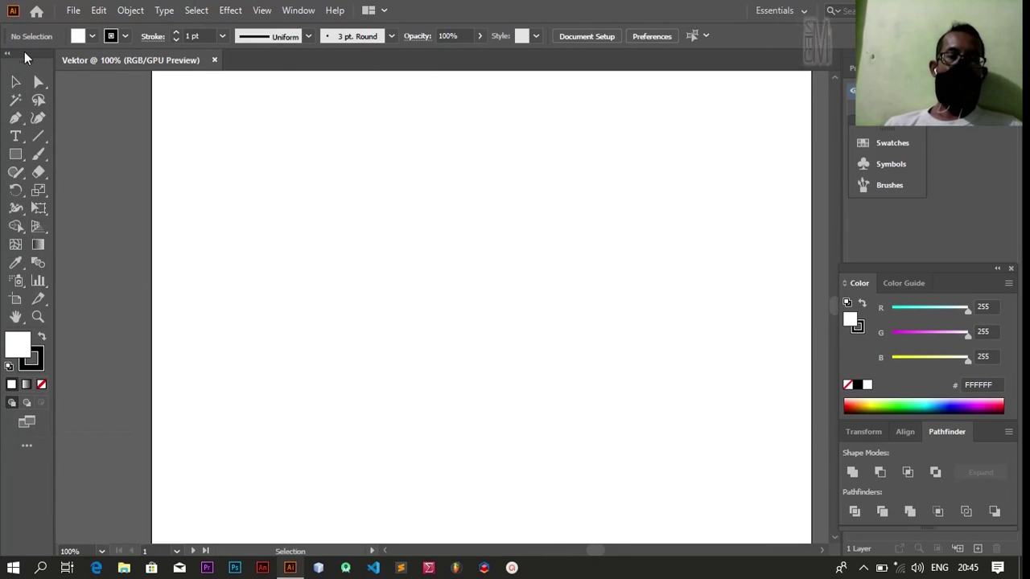
{"action": "left_click", "coordinate": [28, 448]}
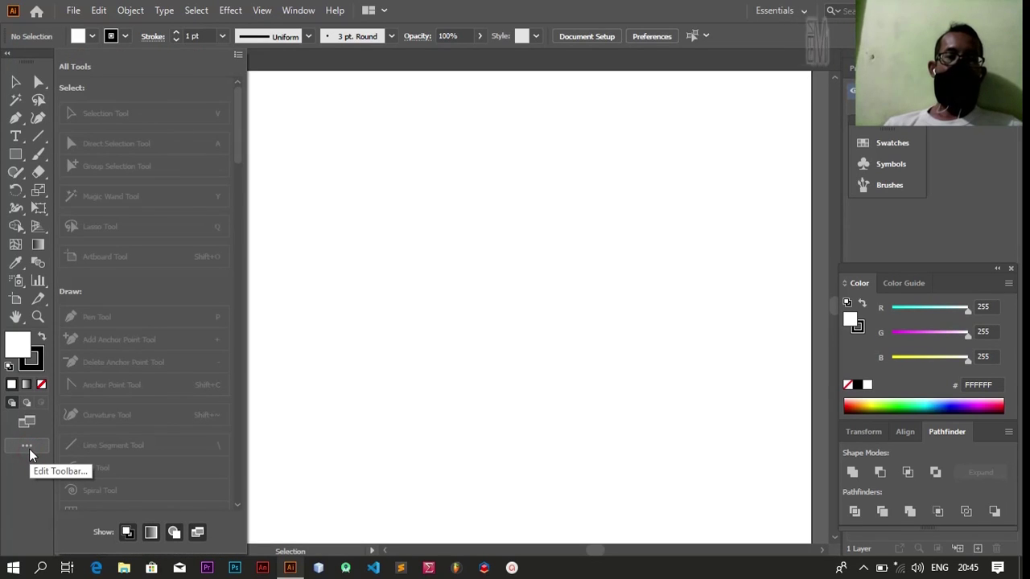
{"action": "left_click", "coordinate": [28, 448]}
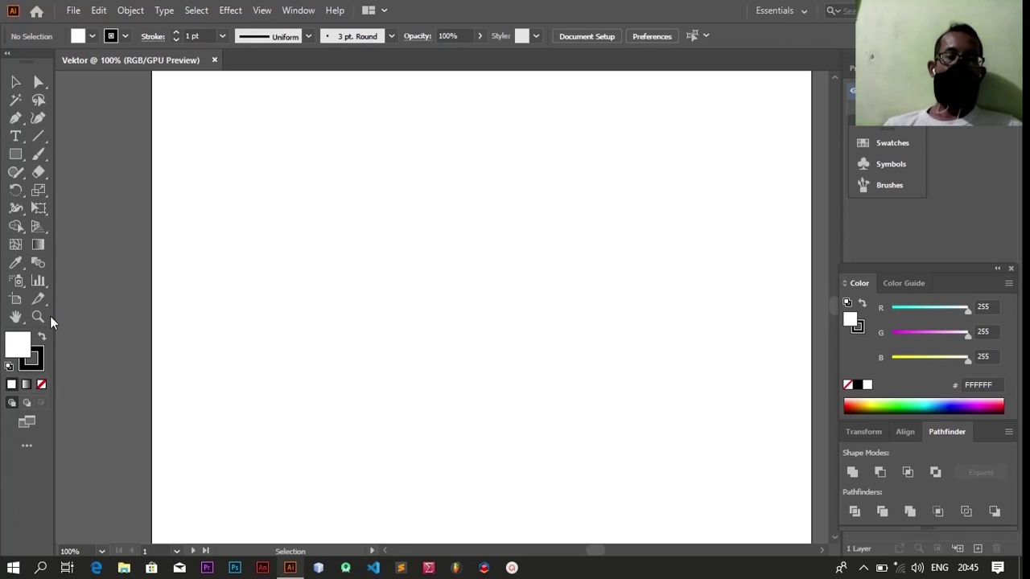
{"action": "left_click", "coordinate": [26, 445]}
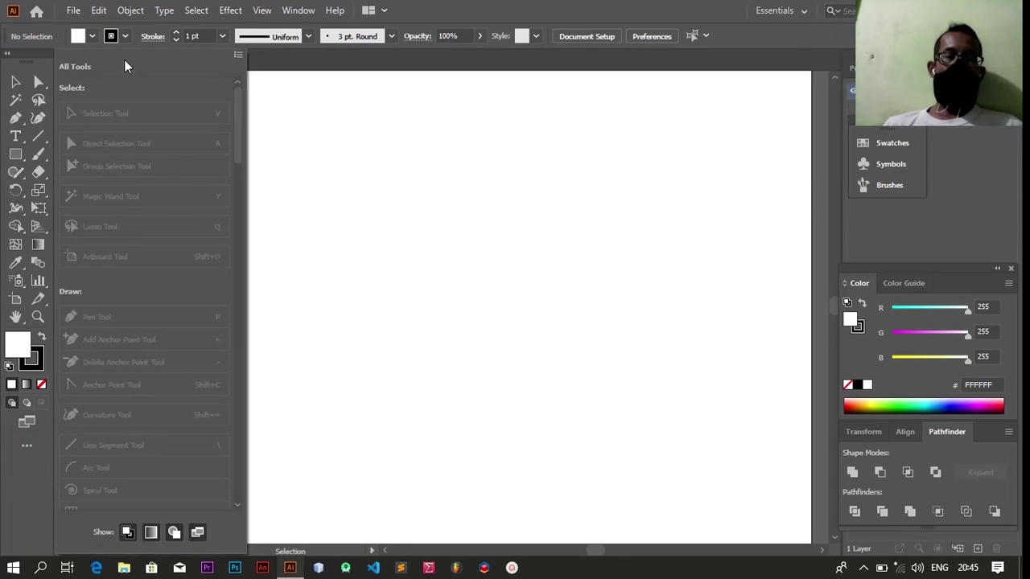
{"action": "left_click", "coordinate": [239, 54]}
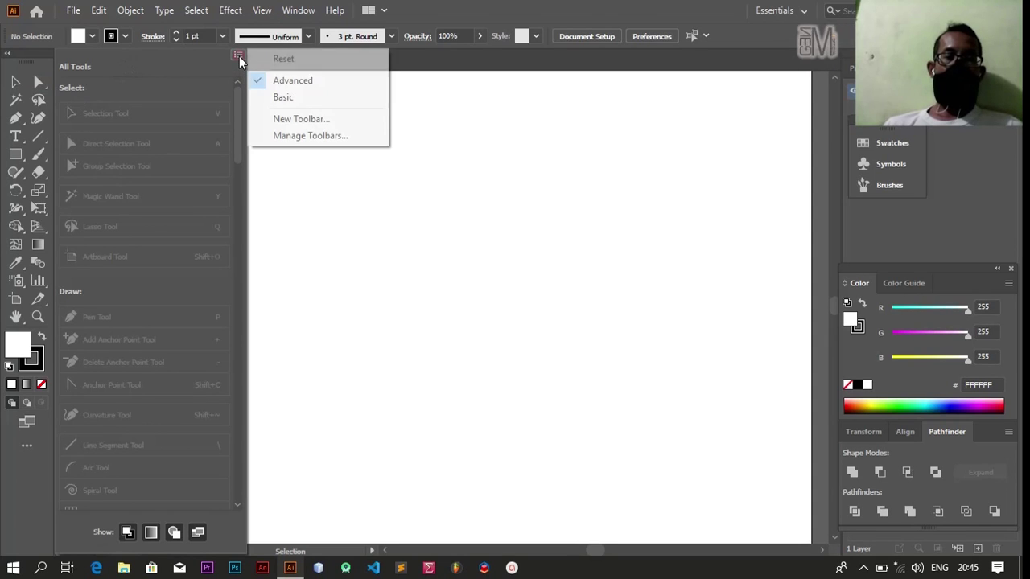
{"action": "left_click", "coordinate": [274, 98]}
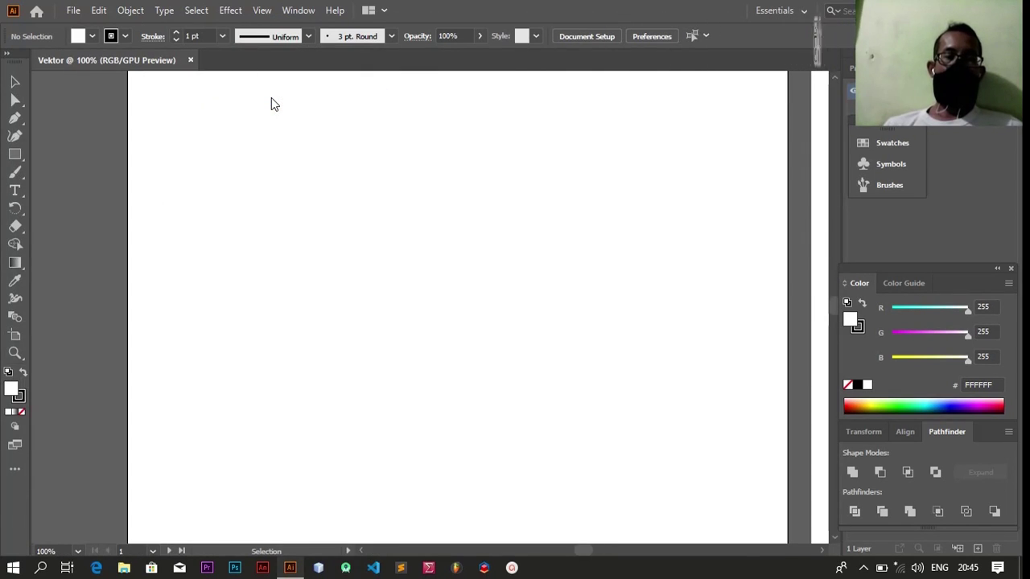
{"action": "left_click", "coordinate": [15, 470]}
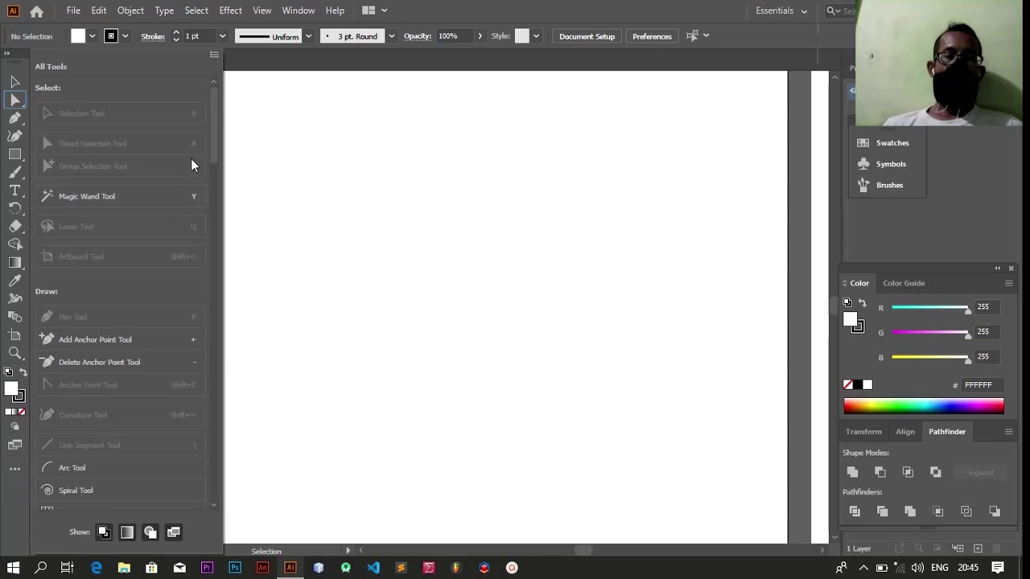
{"action": "left_click", "coordinate": [214, 55]}
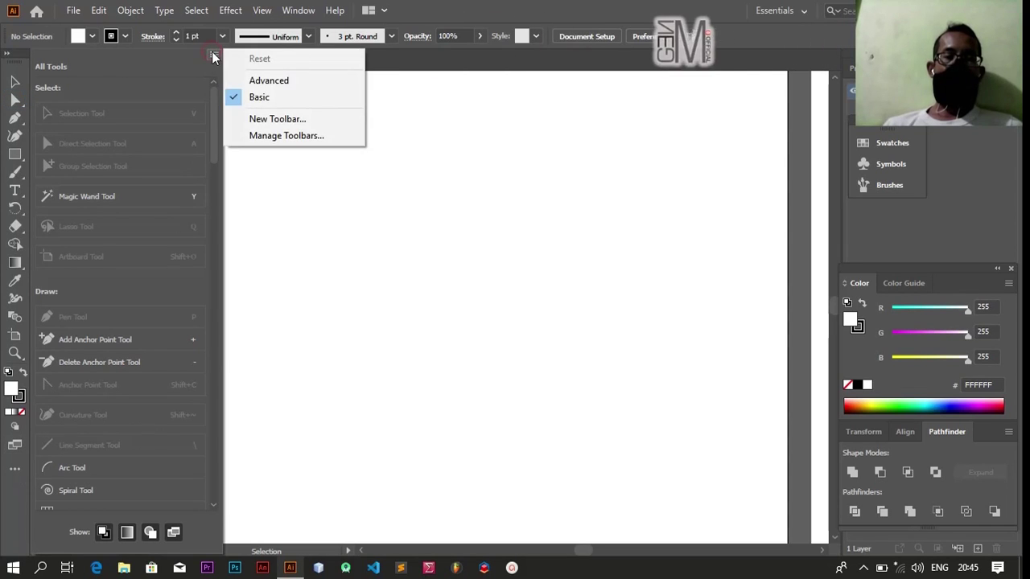
{"action": "left_click", "coordinate": [269, 80]}
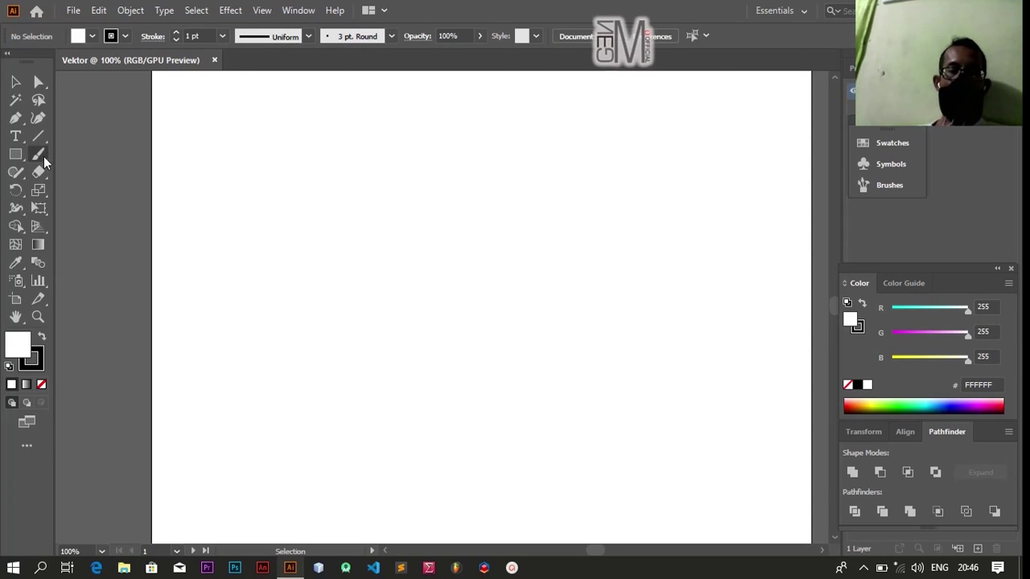
Draw a tall ellipse near the top centre of the artboard.
{"action": "left_click", "coordinate": [17, 157]}
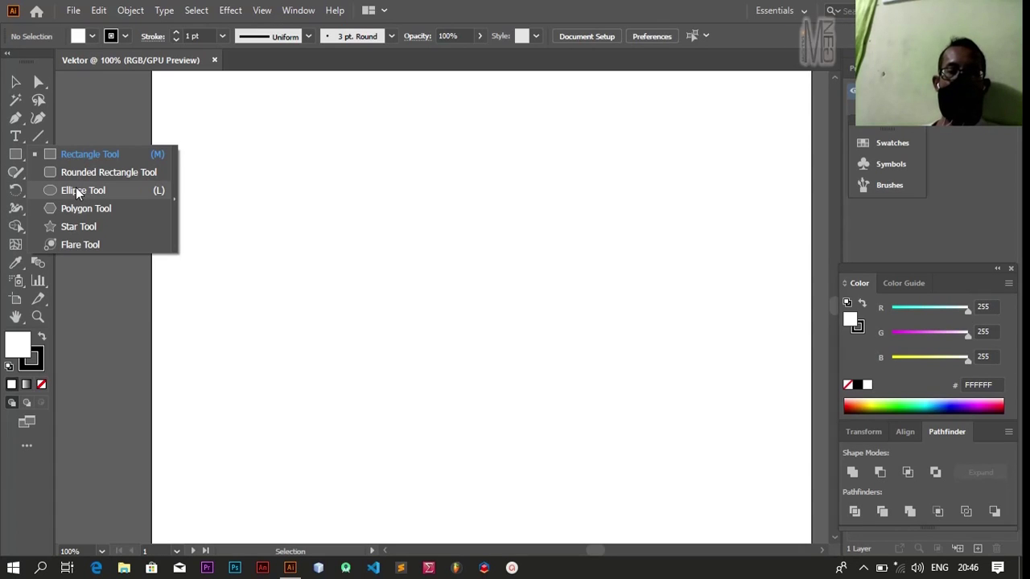
{"action": "left_click", "coordinate": [79, 193]}
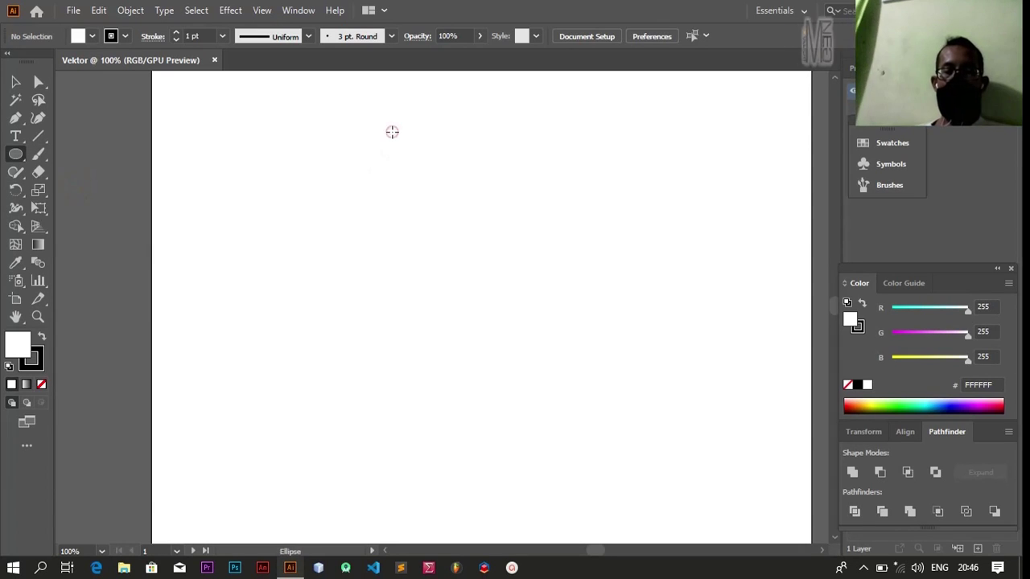
{"action": "mouse_move", "coordinate": [391, 132]}
{"action": "left_mouse_down"}
{"action": "mouse_move", "coordinate": [498, 260]}
{"action": "mouse_move", "coordinate": [574, 382]}
{"action": "mouse_move", "coordinate": [593, 384]}
{"action": "mouse_move", "coordinate": [602, 351]}
{"action": "mouse_move", "coordinate": [560, 341]}
{"action": "left_mouse_up"}
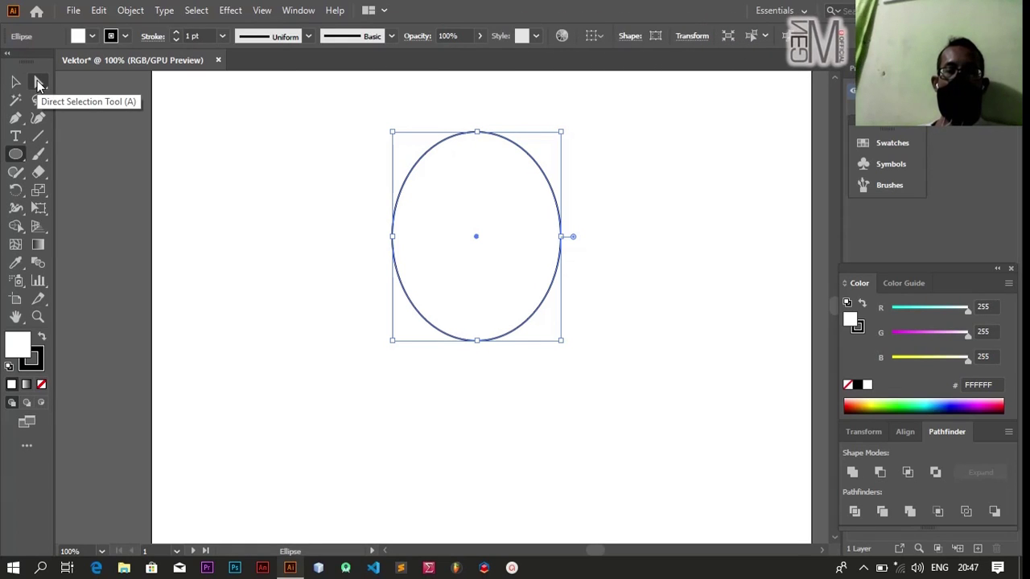
Raise the oval and pull its bottom anchor up into a broad, flatter curve.
{"action": "left_click", "coordinate": [38, 84]}
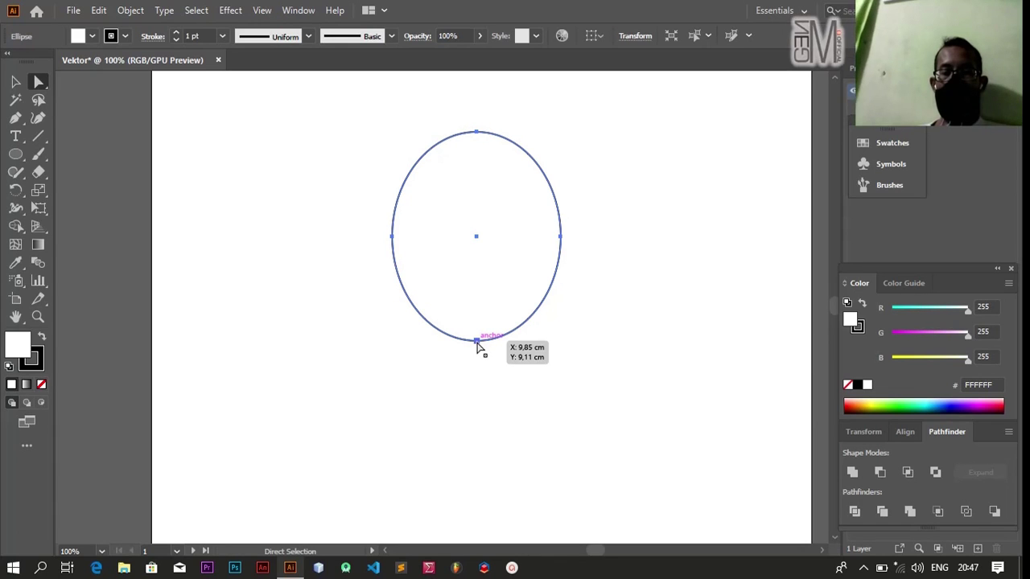
{"action": "left_click_drag", "start_coordinate": [477, 342], "coordinate": [476, 314]}
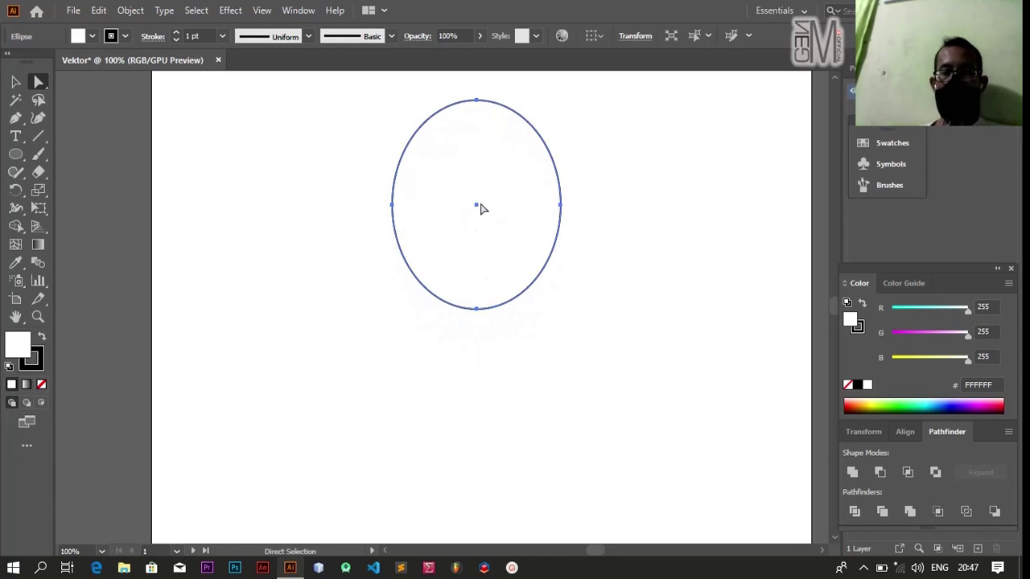
{"action": "left_click", "coordinate": [477, 309]}
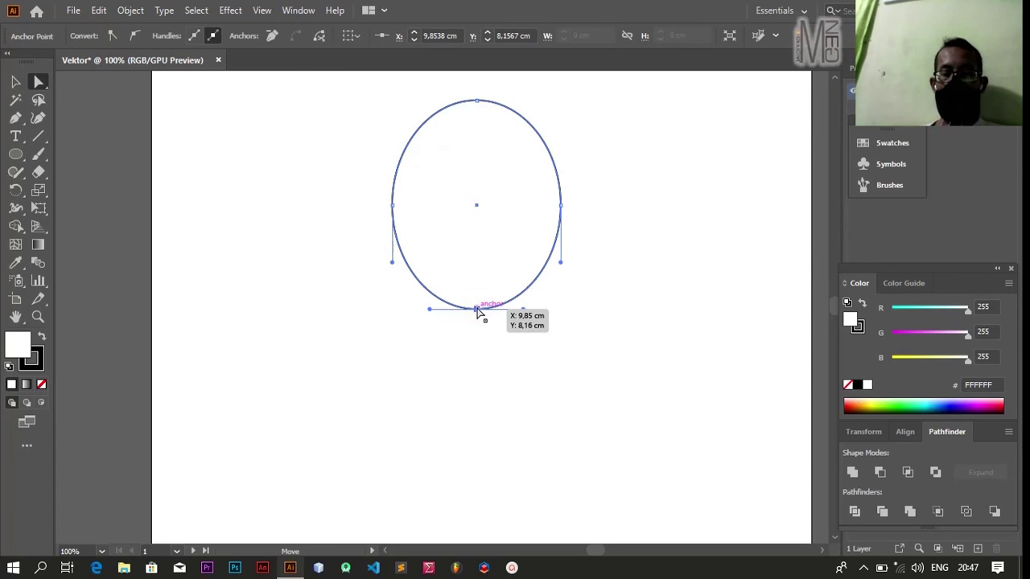
{"action": "mouse_move", "coordinate": [476, 313]}
{"action": "left_mouse_down"}
{"action": "mouse_move", "coordinate": [477, 331]}
{"action": "mouse_move", "coordinate": [478, 238]}
{"action": "mouse_move", "coordinate": [481, 365]}
{"action": "mouse_move", "coordinate": [476, 279]}
{"action": "left_mouse_up"}
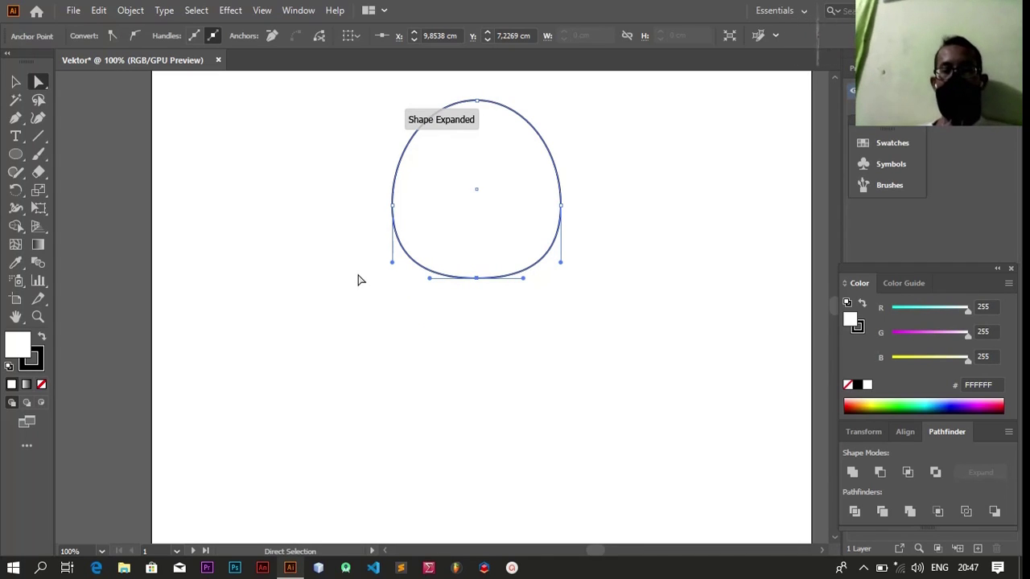
Move the head outline down toward the artboard's middle, resize it slightly, and deselect it.
{"action": "left_click", "coordinate": [16, 83]}
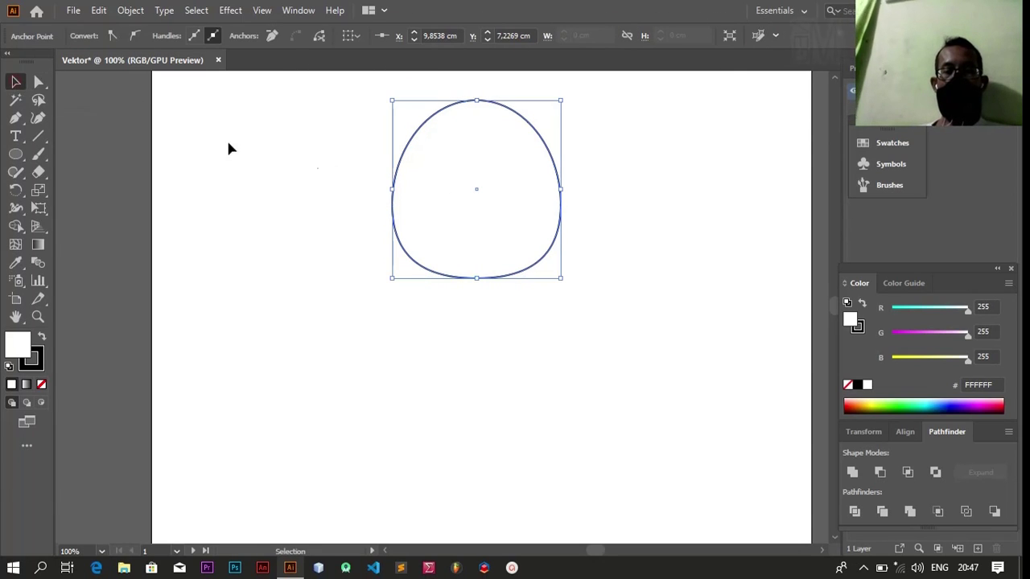
{"action": "left_click_drag", "start_coordinate": [488, 159], "coordinate": [464, 241]}
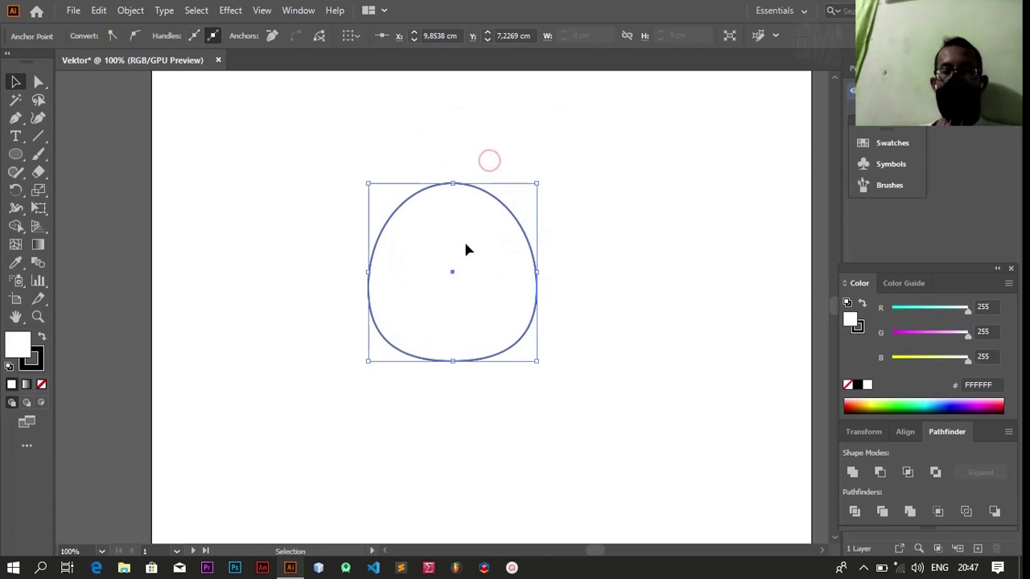
{"action": "left_click_drag", "start_coordinate": [541, 185], "coordinate": [536, 194]}
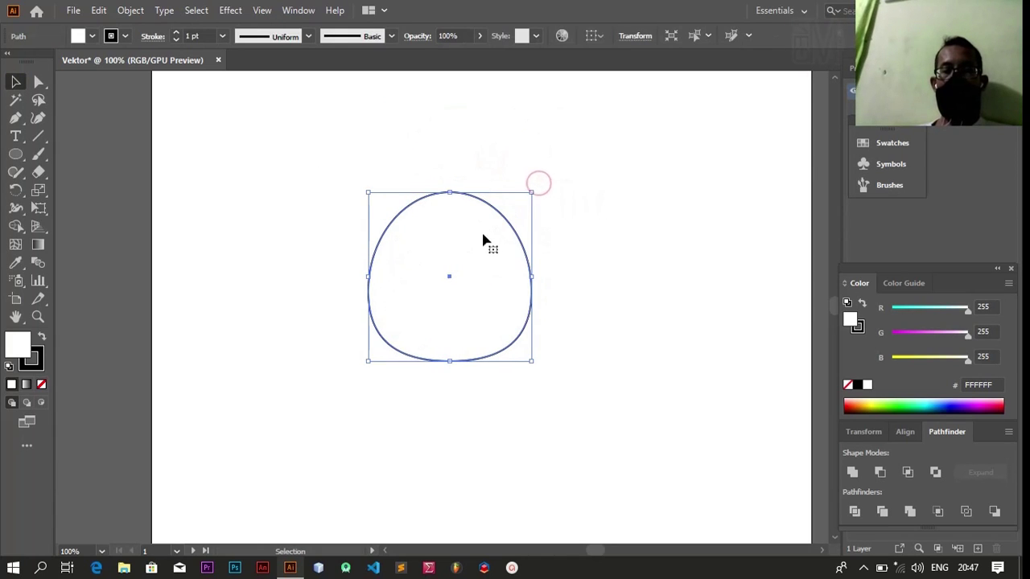
{"action": "left_click_drag", "start_coordinate": [482, 240], "coordinate": [507, 219]}
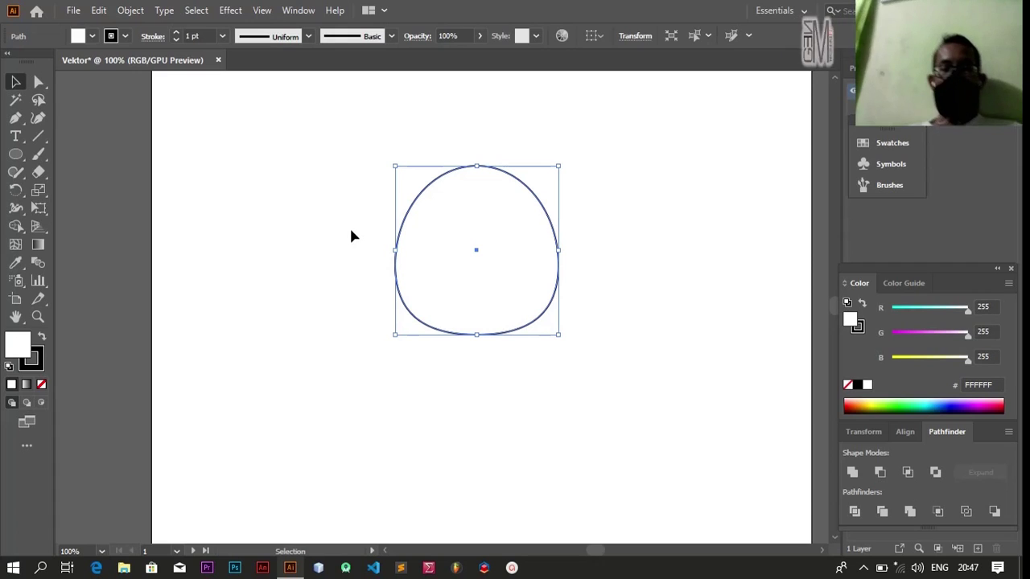
{"action": "left_click", "coordinate": [348, 233]}
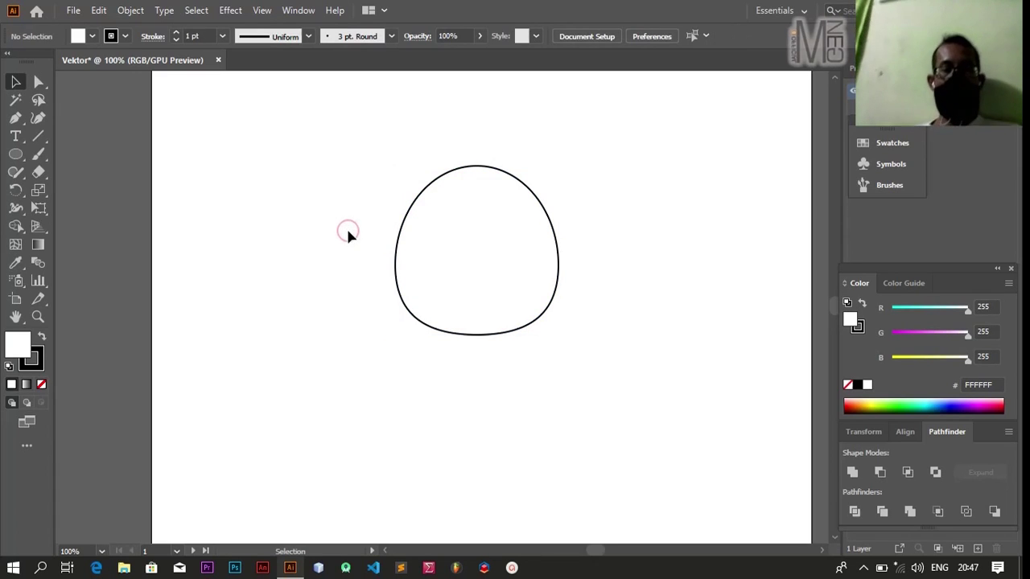
Draw two small overlapping ovals just left of the head.
{"action": "left_click", "coordinate": [14, 155]}
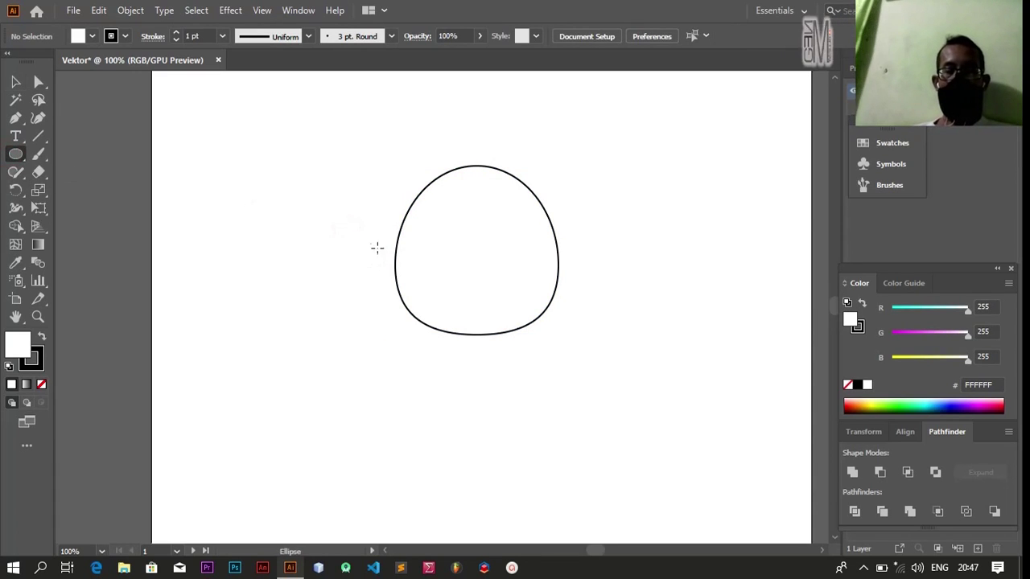
{"action": "left_click_drag", "start_coordinate": [348, 228], "coordinate": [389, 280]}
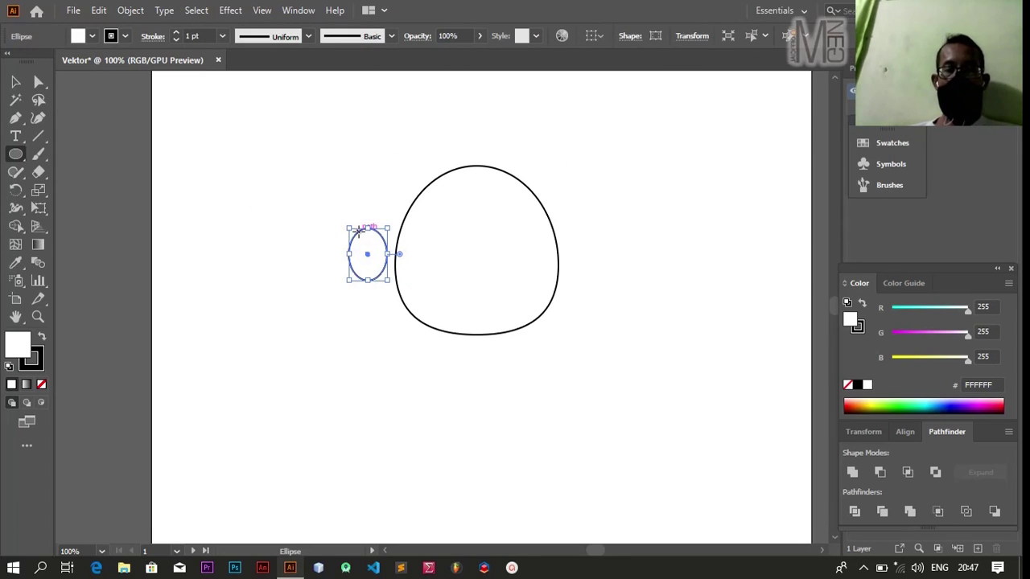
{"action": "left_click_drag", "start_coordinate": [358, 231], "coordinate": [391, 279]}
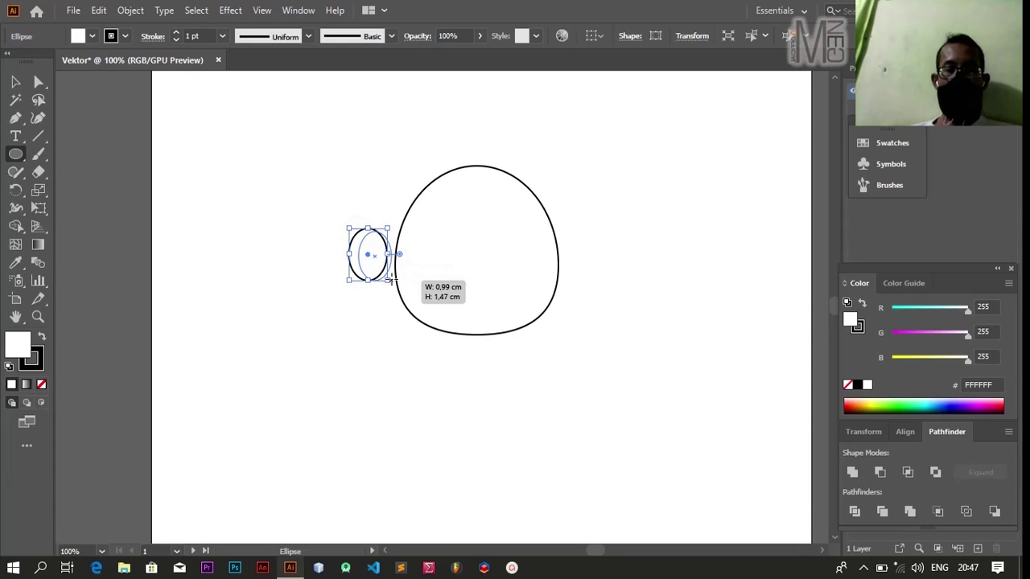
{"action": "left_click_drag", "start_coordinate": [392, 279], "coordinate": [396, 277]}
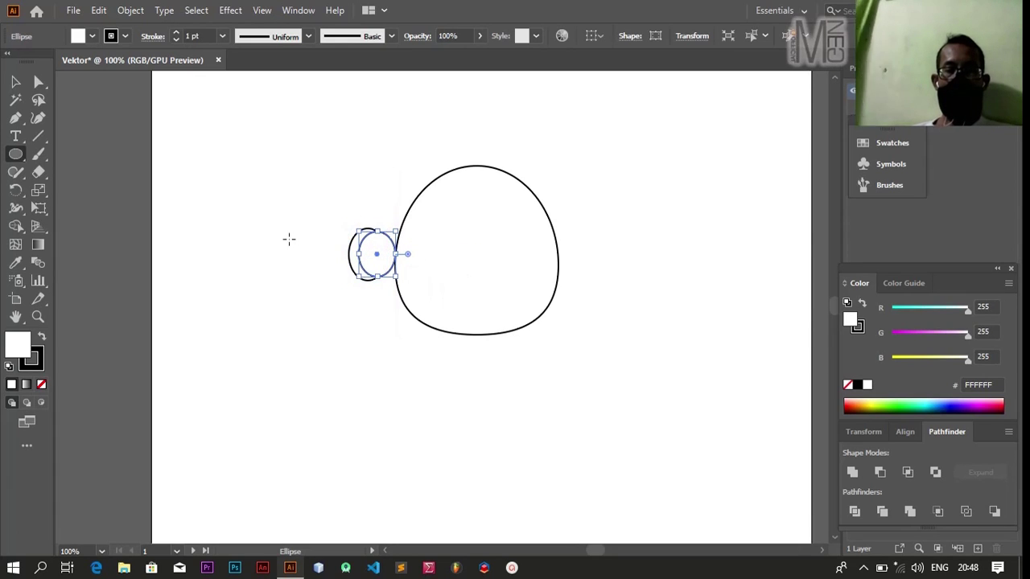
{"action": "left_click", "coordinate": [15, 82]}
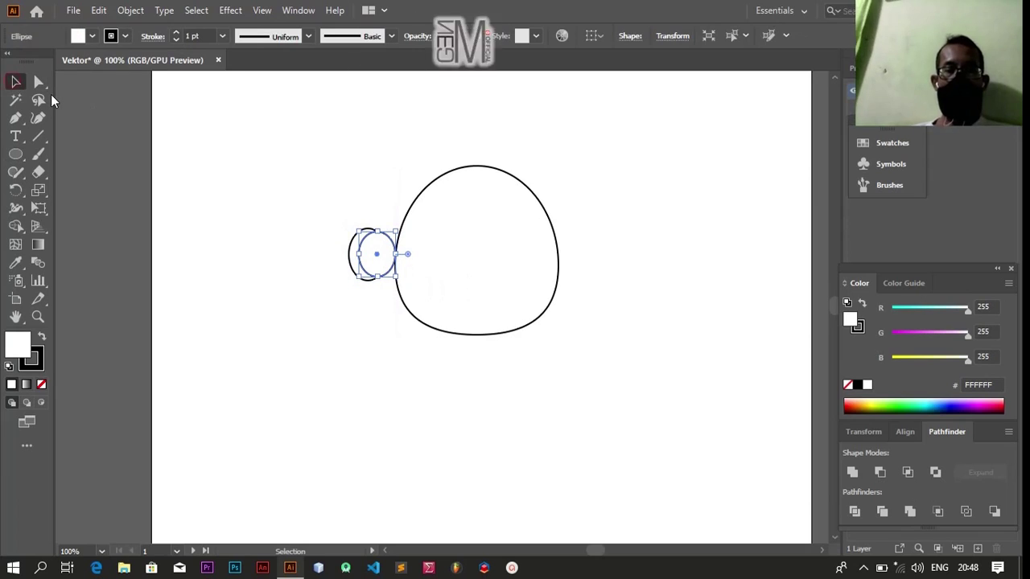
{"action": "key", "text": "Right"}
{"action": "key", "text": "Right"}
{"action": "key", "text": "Right"}
{"action": "key", "text": "Right"}
{"action": "key", "text": "Right"}
{"action": "key", "text": "Right"}
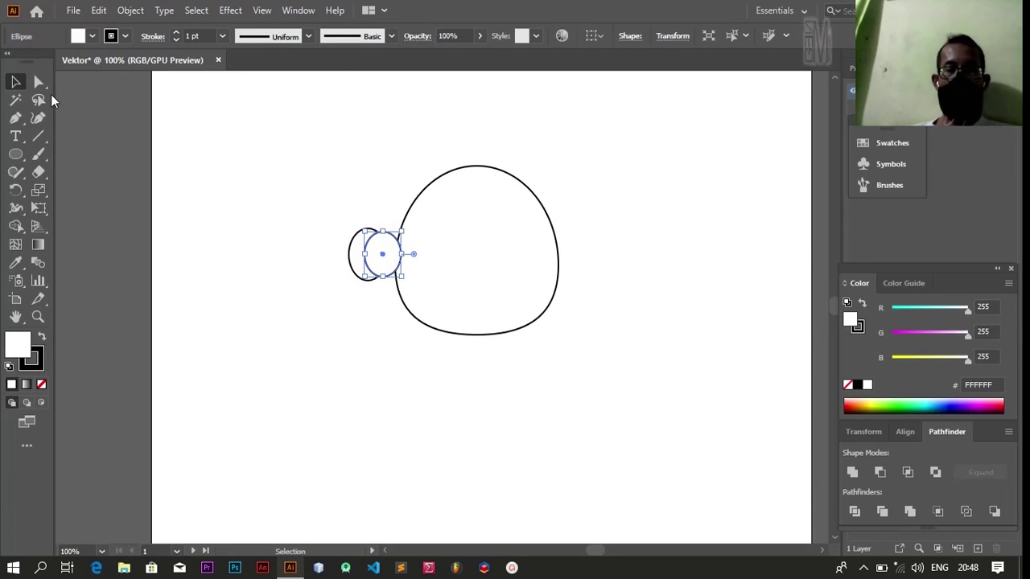
Select the small left oval, duplicate it to the right, and adjust the right oval's height.
{"action": "left_click", "coordinate": [348, 262]}
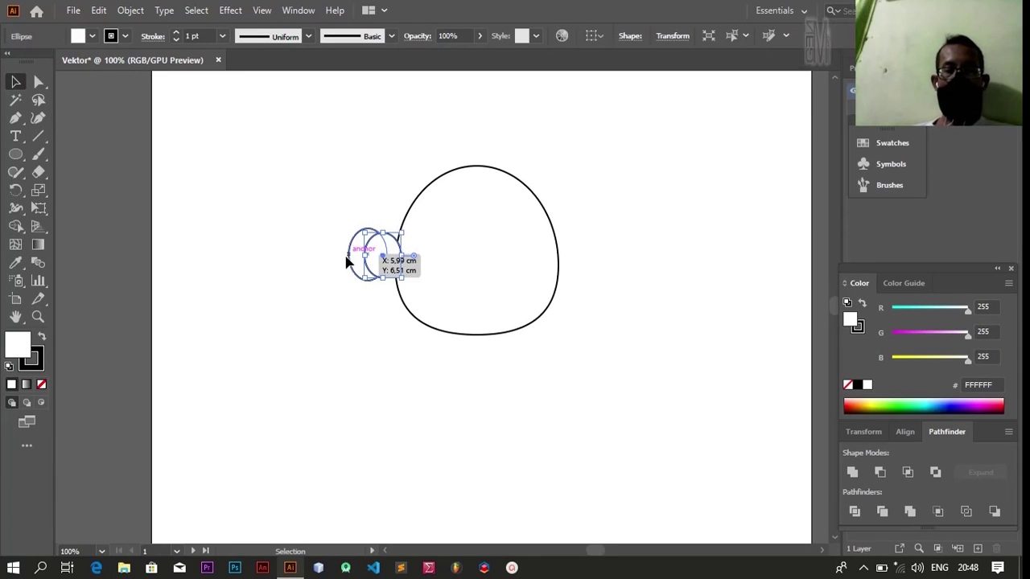
{"action": "left_click", "coordinate": [305, 188]}
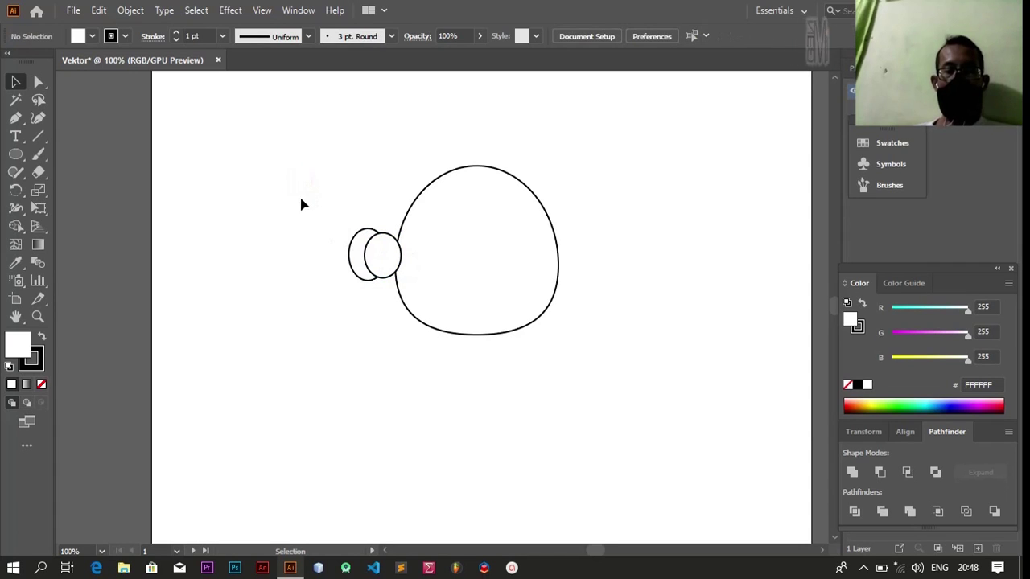
{"action": "left_click", "coordinate": [352, 269]}
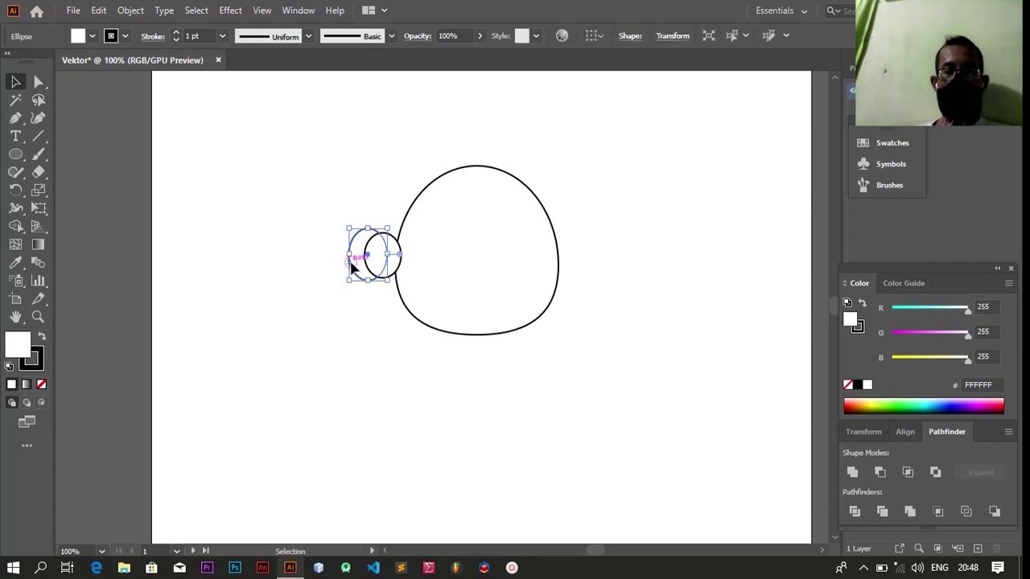
{"action": "left_click", "coordinate": [395, 249]}
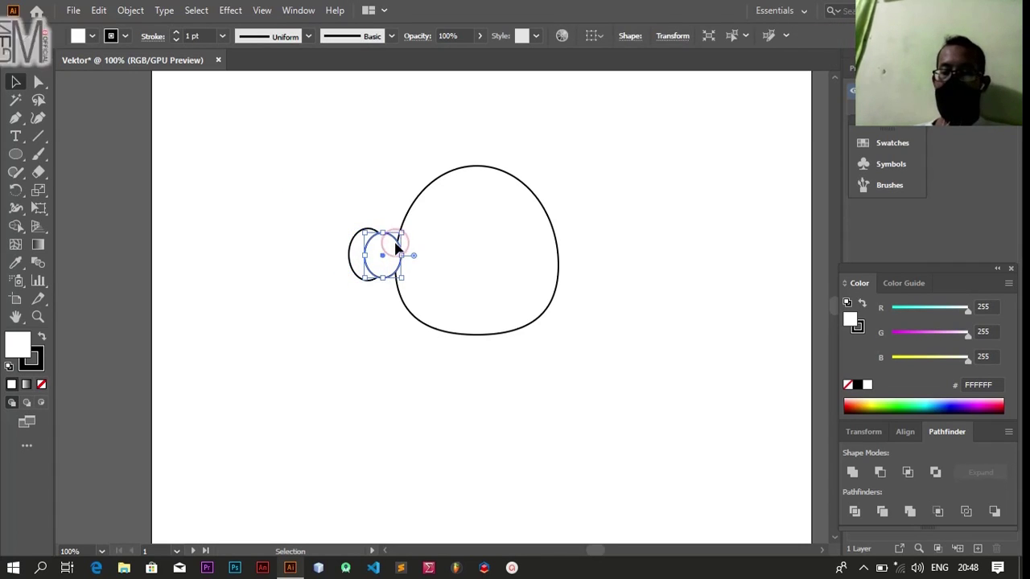
{"action": "left_click", "coordinate": [378, 251]}
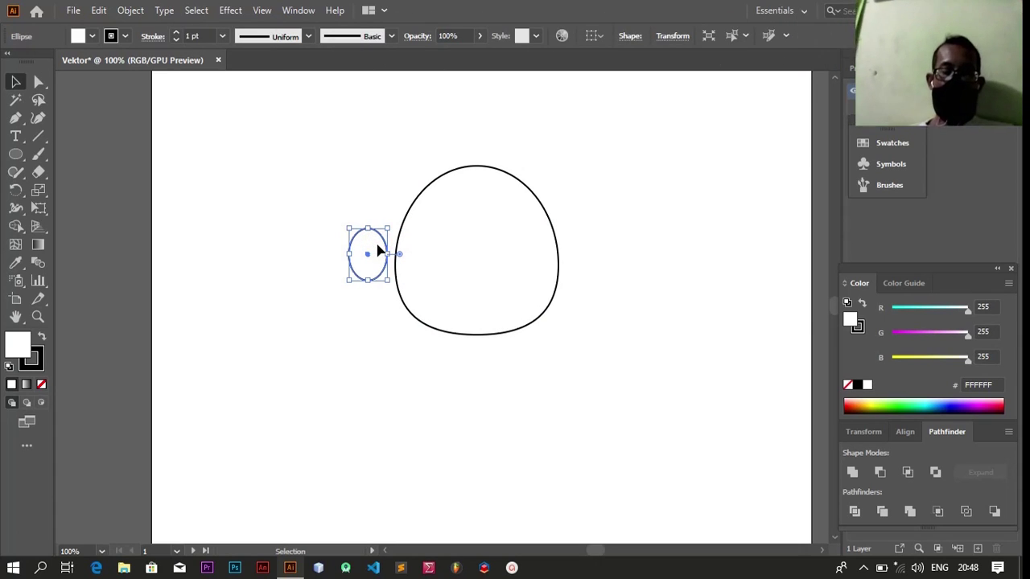
{"action": "key", "text": "a"}
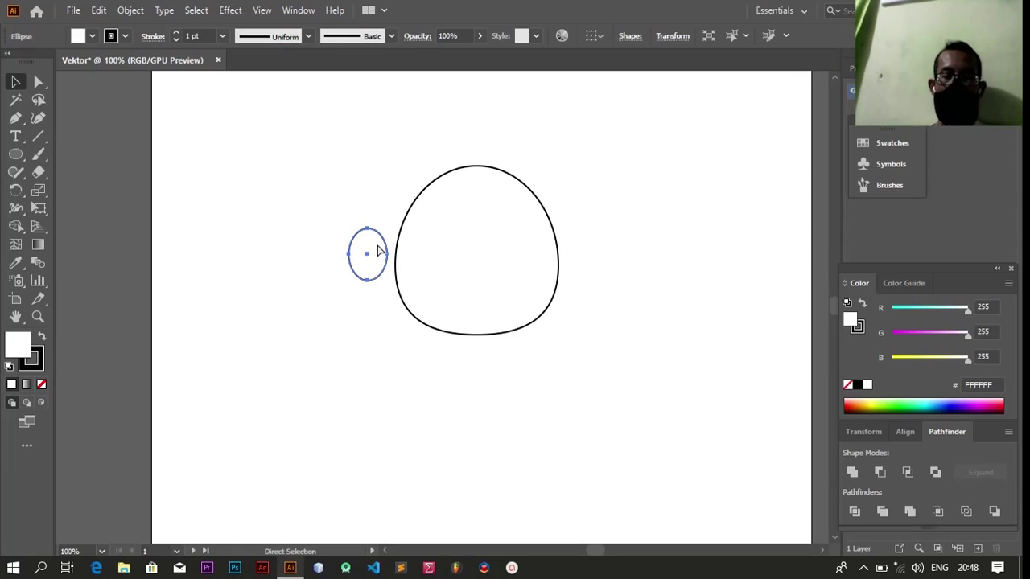
{"action": "key", "text": "v"}
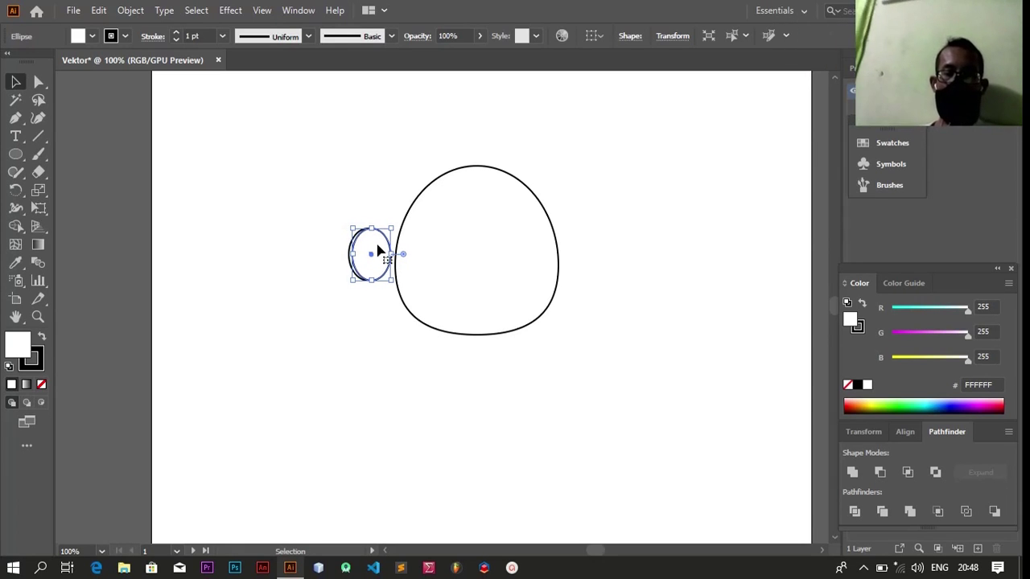
{"action": "key", "text": "shift+Right"}
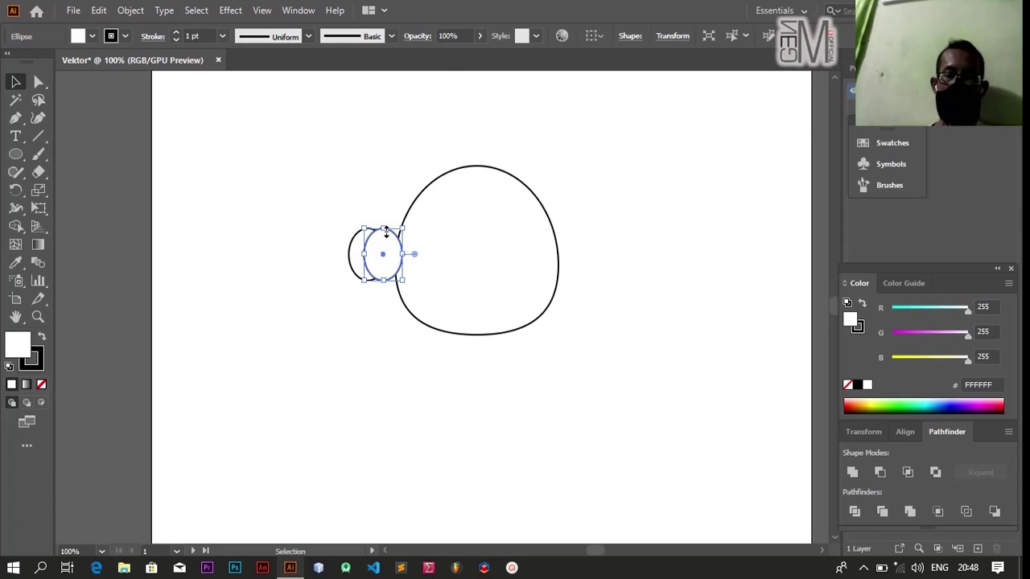
{"action": "left_click_drag", "start_coordinate": [387, 231], "coordinate": [386, 233]}
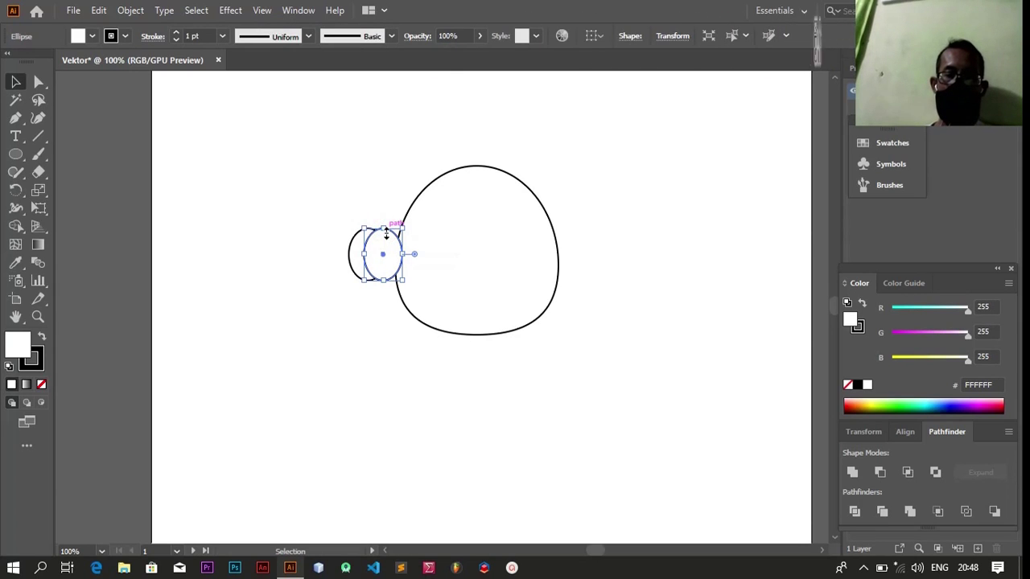
Marquee-select both small ovals.
{"action": "left_click", "coordinate": [387, 224]}
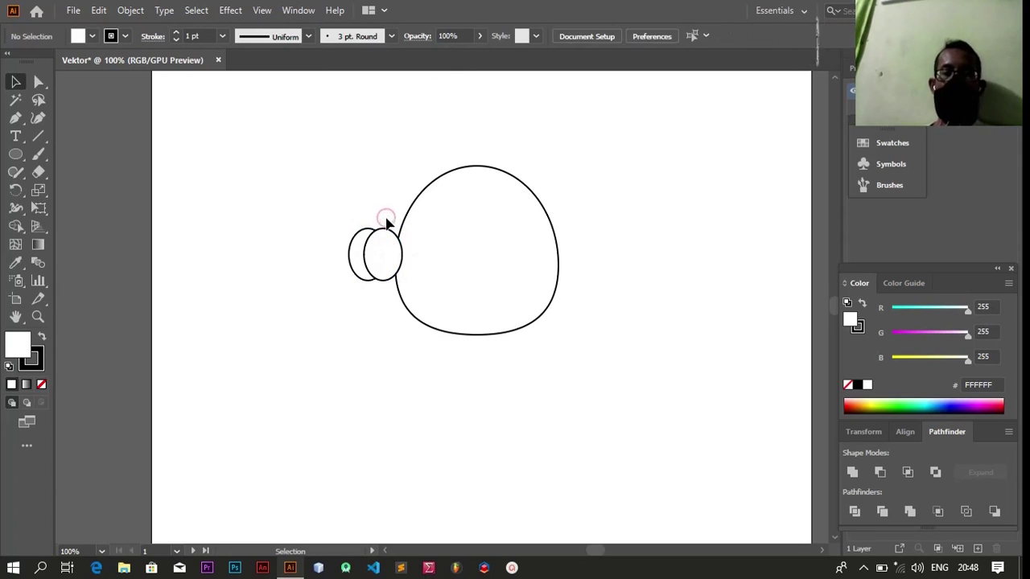
{"action": "left_click_drag", "start_coordinate": [286, 194], "coordinate": [435, 310]}
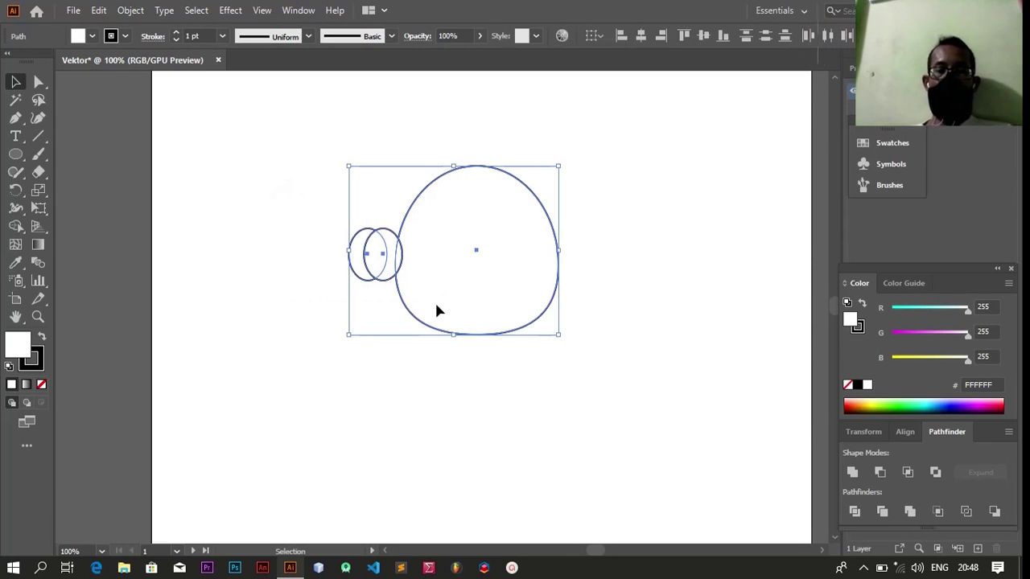
{"action": "left_click", "coordinate": [296, 212]}
{"action": "left_click_drag", "start_coordinate": [299, 208], "coordinate": [390, 300]}
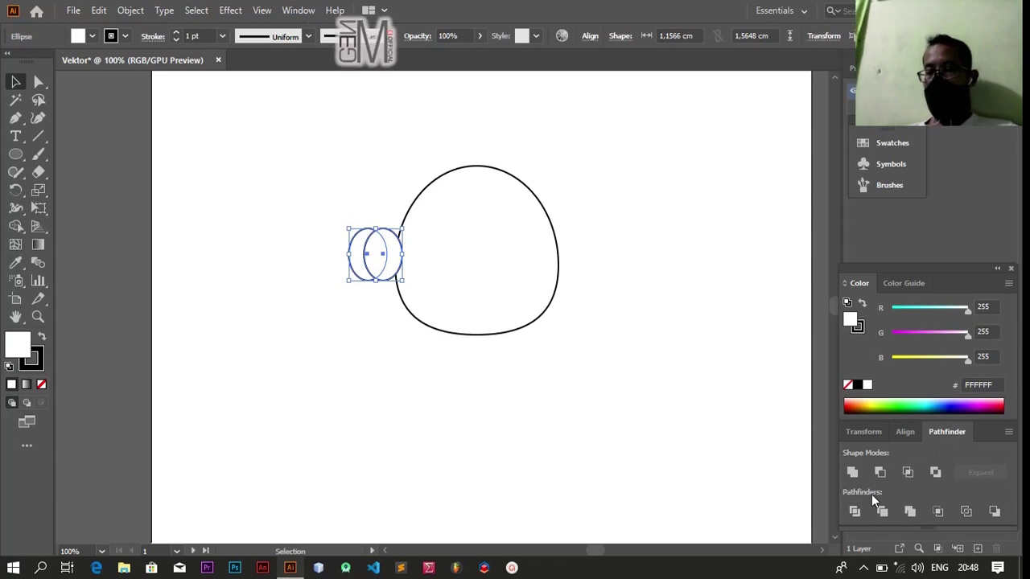
Apply Pathfinder Minus Front to turn the two ovals into a crescent ear.
{"action": "left_click", "coordinate": [880, 472]}
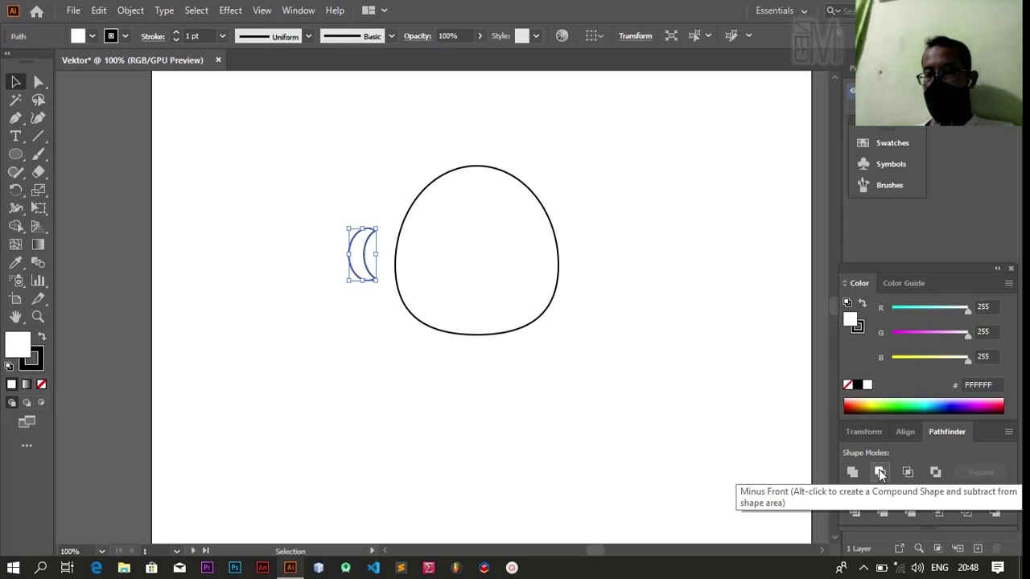
{"action": "left_click", "coordinate": [624, 396]}
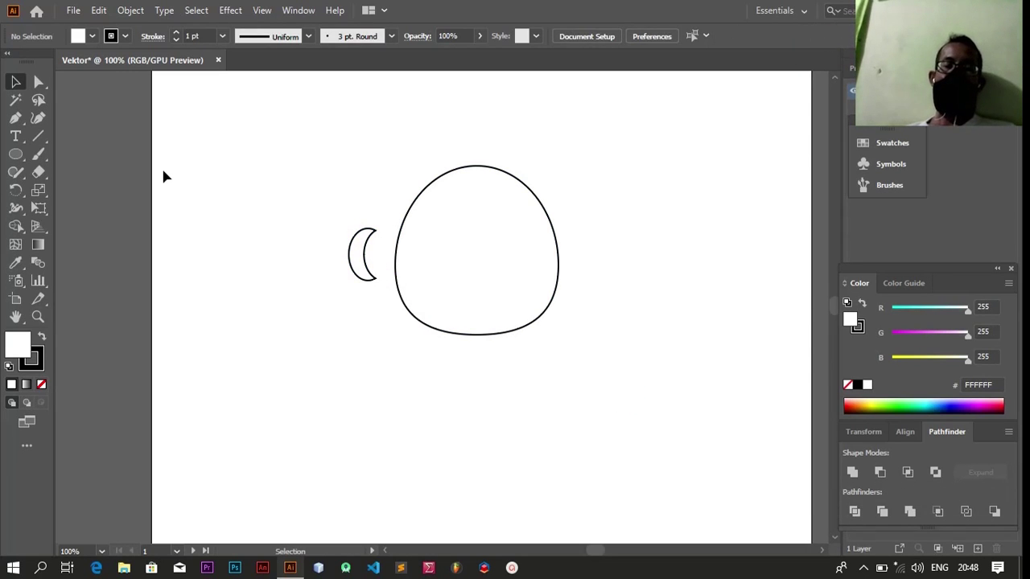
Nudge the crescent ear against the head's left side, tilt it slightly, and reselect it.
{"action": "left_click", "coordinate": [354, 257]}
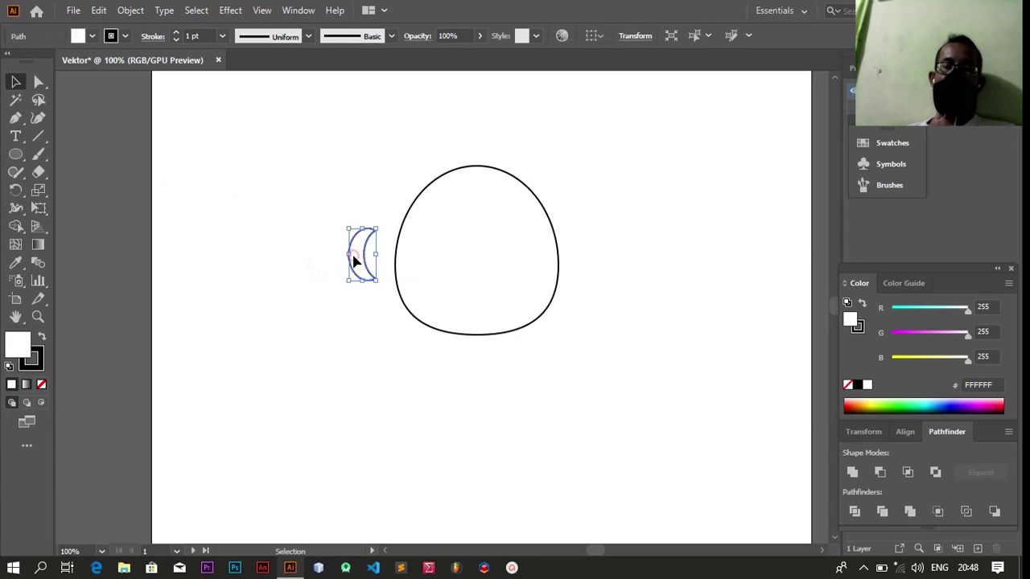
{"action": "key", "text": "Right"}
{"action": "key", "text": "Right"}
{"action": "key", "text": "Right"}
{"action": "key", "text": "Right"}
{"action": "key", "text": "Right"}
{"action": "key", "text": "Right"}
{"action": "key", "text": "Right"}
{"action": "key", "text": "Right"}
{"action": "key", "text": "Right"}
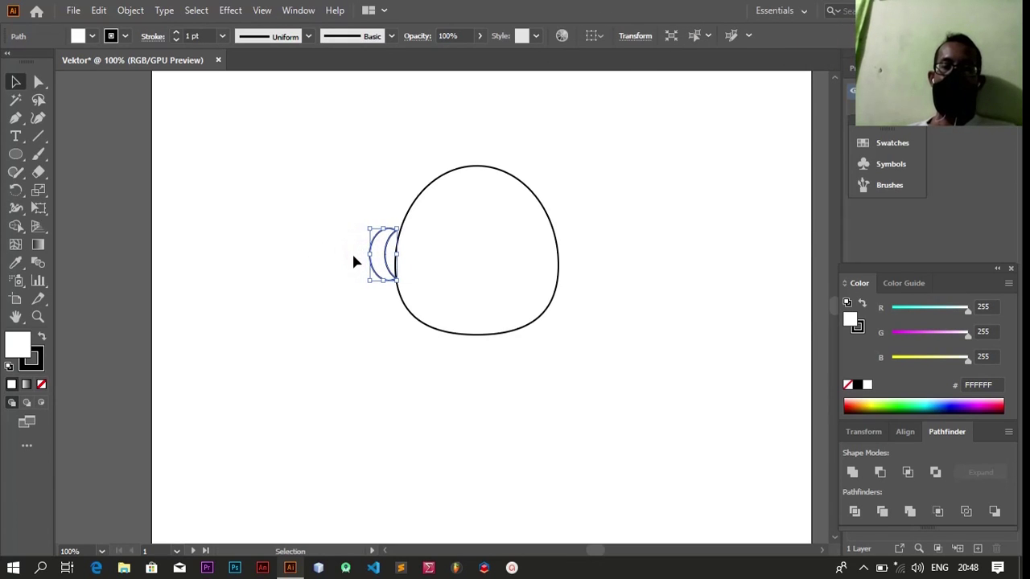
{"action": "key", "text": "Right"}
{"action": "key", "text": "Right"}
{"action": "key", "text": "Right"}
{"action": "key", "text": "Right"}
{"action": "key", "text": "Right"}
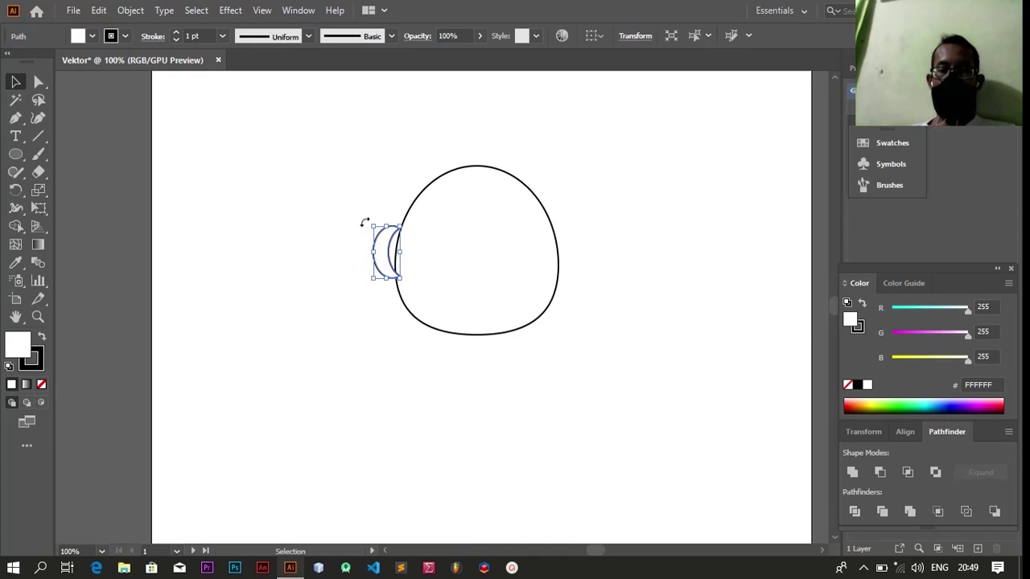
{"action": "left_click_drag", "start_coordinate": [365, 222], "coordinate": [369, 219]}
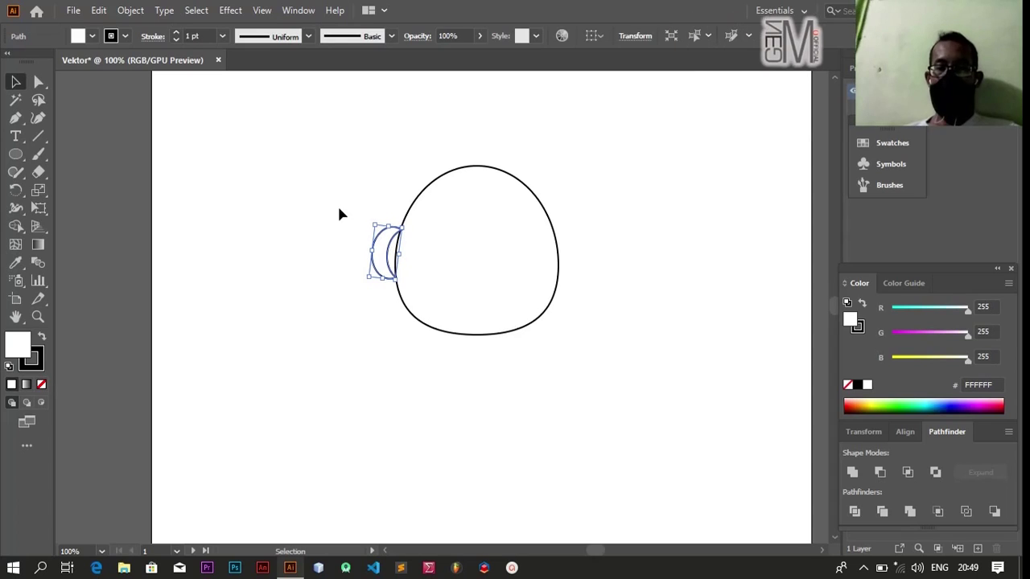
{"action": "key", "text": "Up"}
{"action": "key", "text": "Up"}
{"action": "key", "text": "Right"}
{"action": "key", "text": "Right"}
{"action": "key", "text": "Up"}
{"action": "key", "text": "Up"}
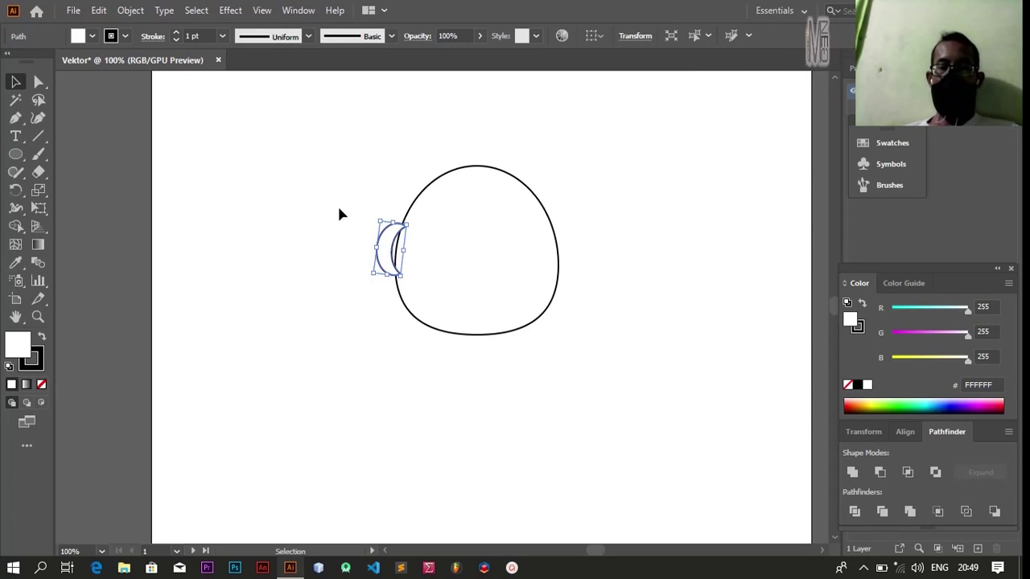
{"action": "key", "text": "Right"}
{"action": "key", "text": "Right"}
{"action": "key", "text": "Down"}
{"action": "key", "text": "Down"}
{"action": "key", "text": "Down"}
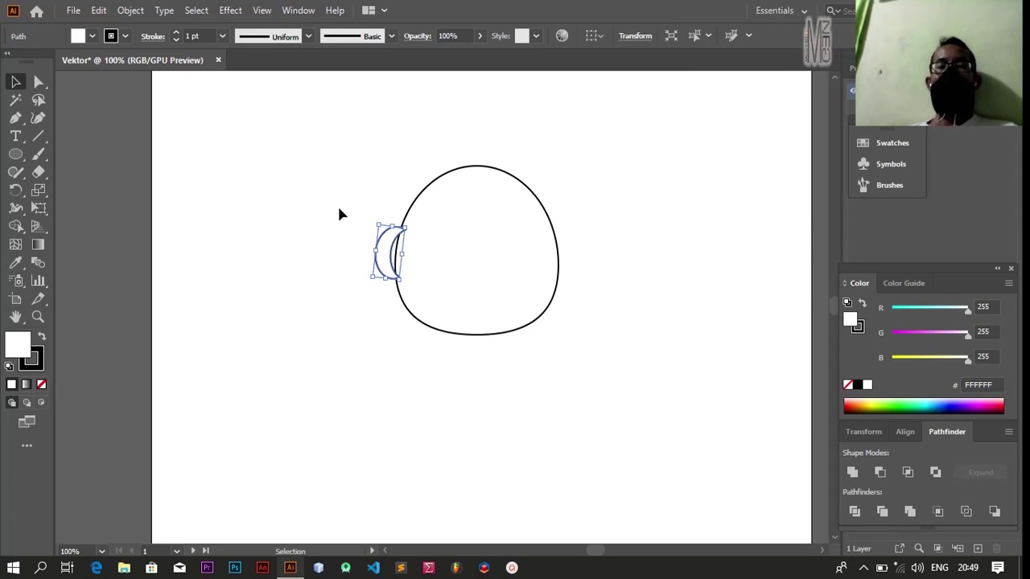
{"action": "left_click", "coordinate": [339, 213]}
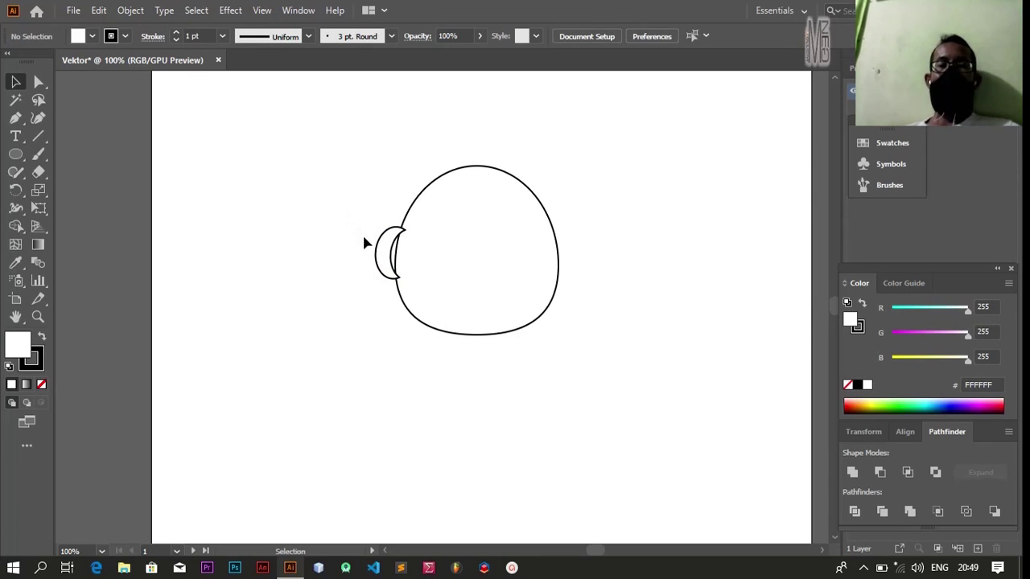
{"action": "left_click", "coordinate": [384, 255]}
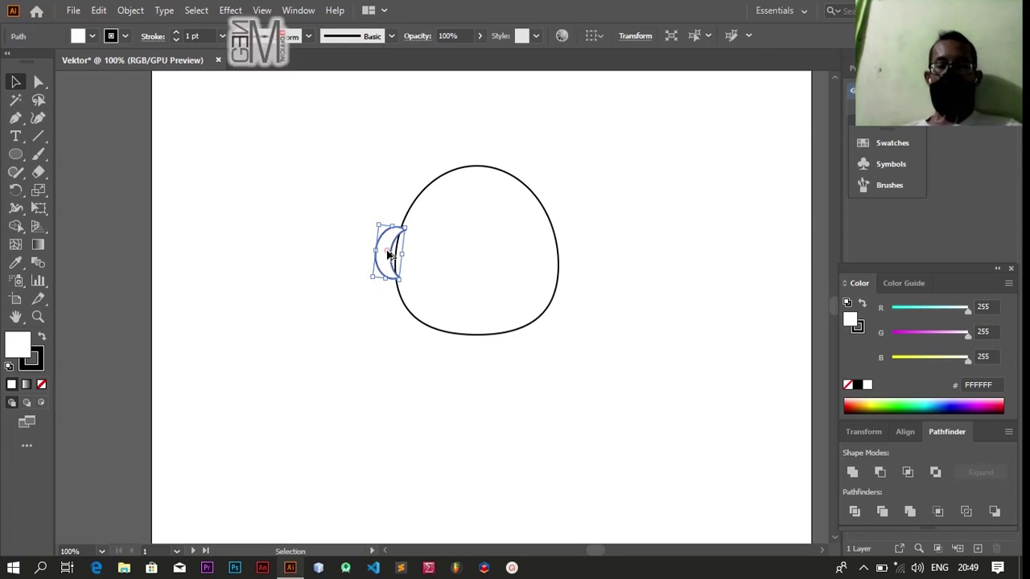
Place a copy of the crescent ear against the head's right side and reshape it.
{"action": "left_click_drag", "start_coordinate": [387, 255], "coordinate": [542, 252]}
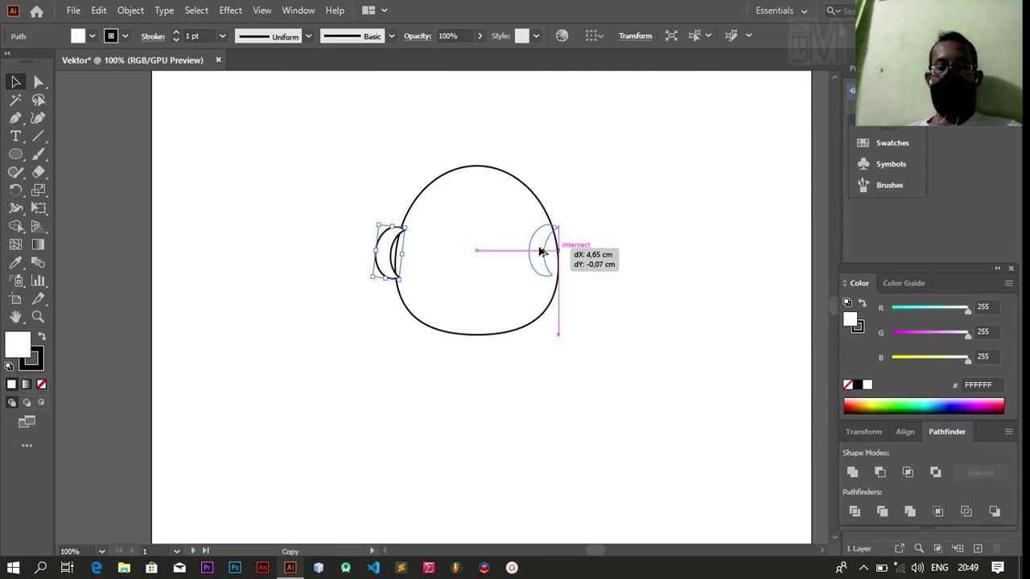
{"action": "left_click_drag", "start_coordinate": [541, 252], "coordinate": [541, 252]}
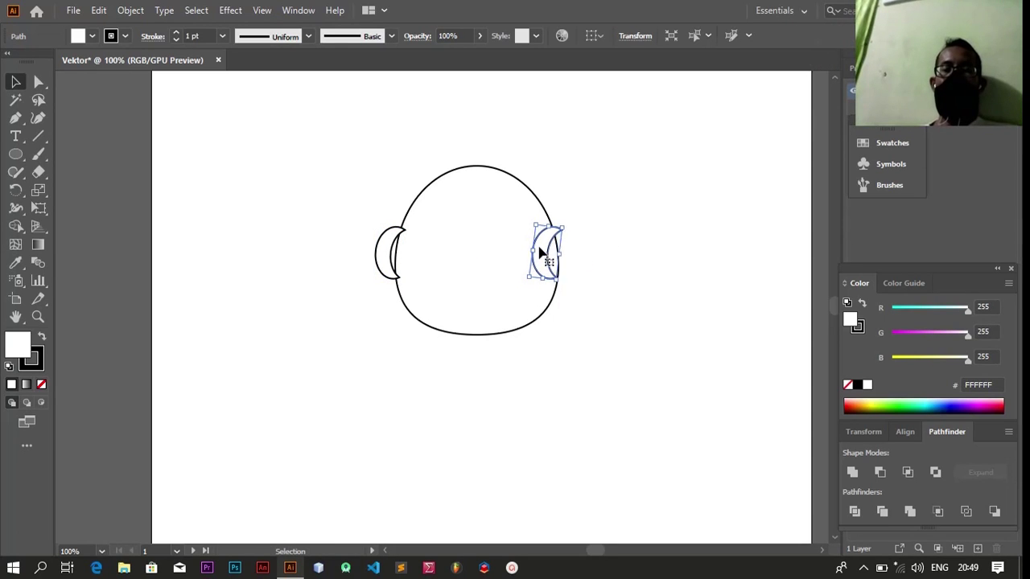
{"action": "left_click_drag", "start_coordinate": [542, 252], "coordinate": [540, 249]}
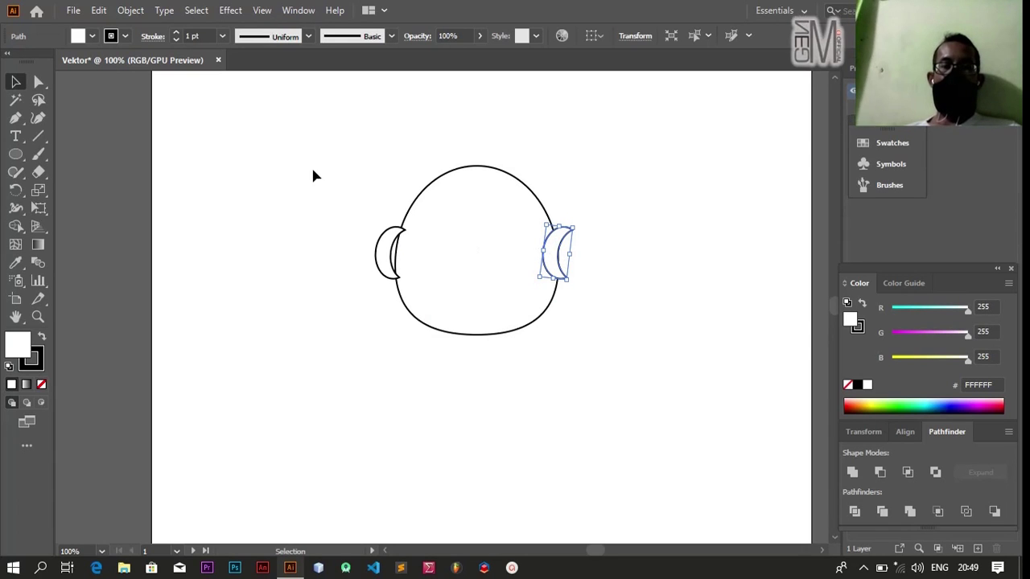
{"action": "left_click", "coordinate": [131, 10]}
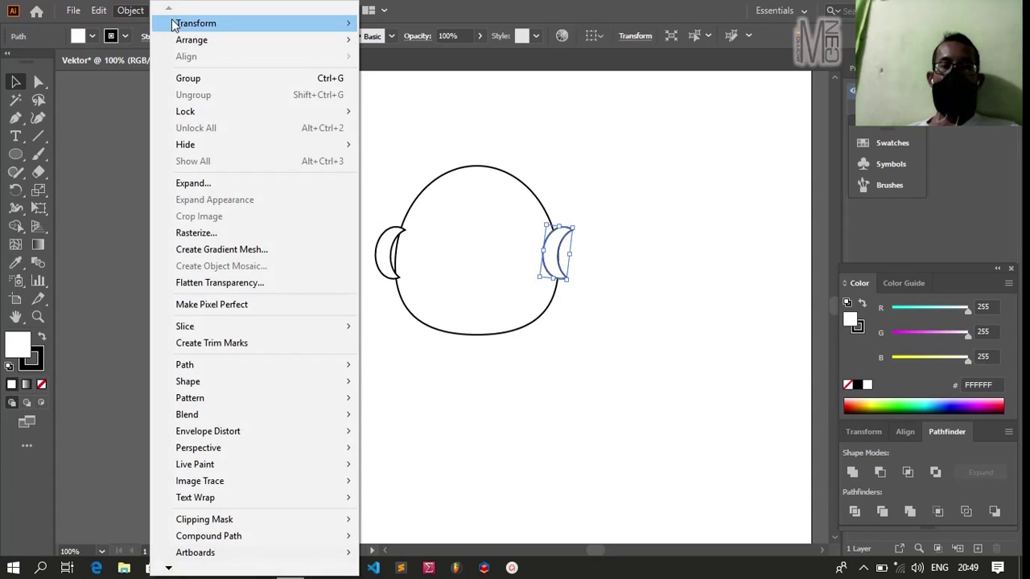
{"action": "mouse_move", "coordinate": [195, 23]}
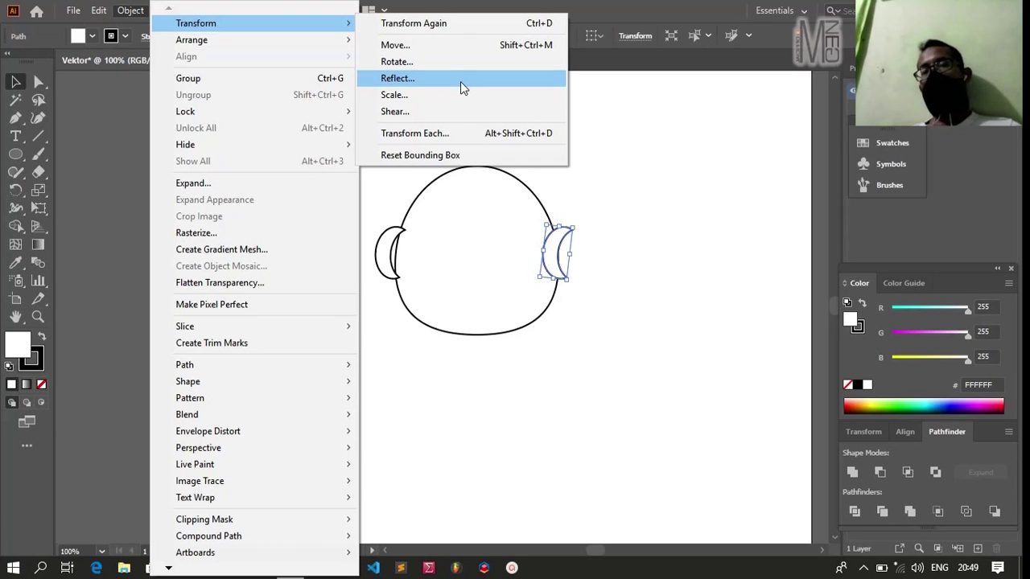
Reflect the right ear vertically at 90°, nudge it right, then select head and both ears.
{"action": "left_click", "coordinate": [461, 81]}
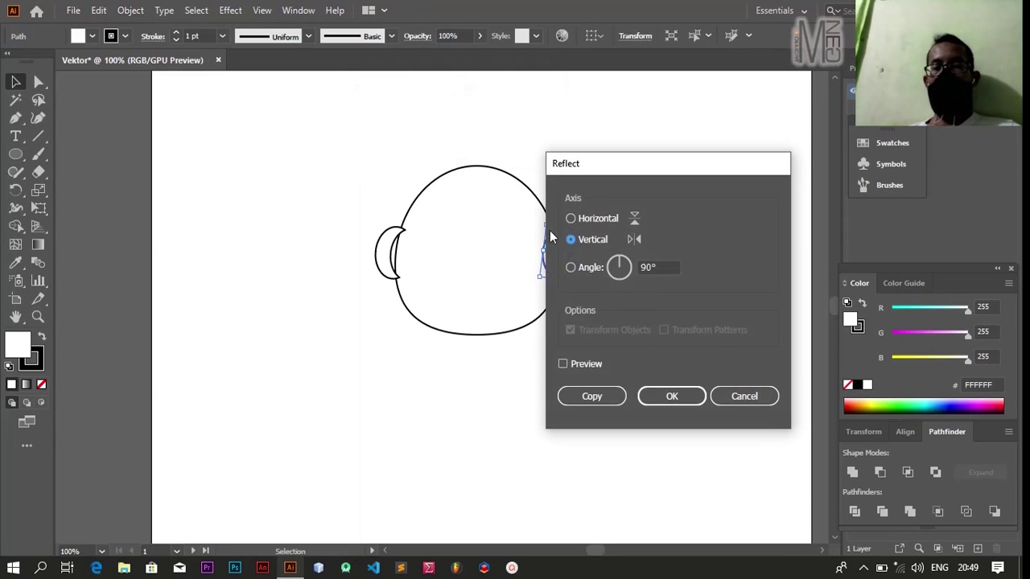
{"action": "left_click", "coordinate": [587, 365]}
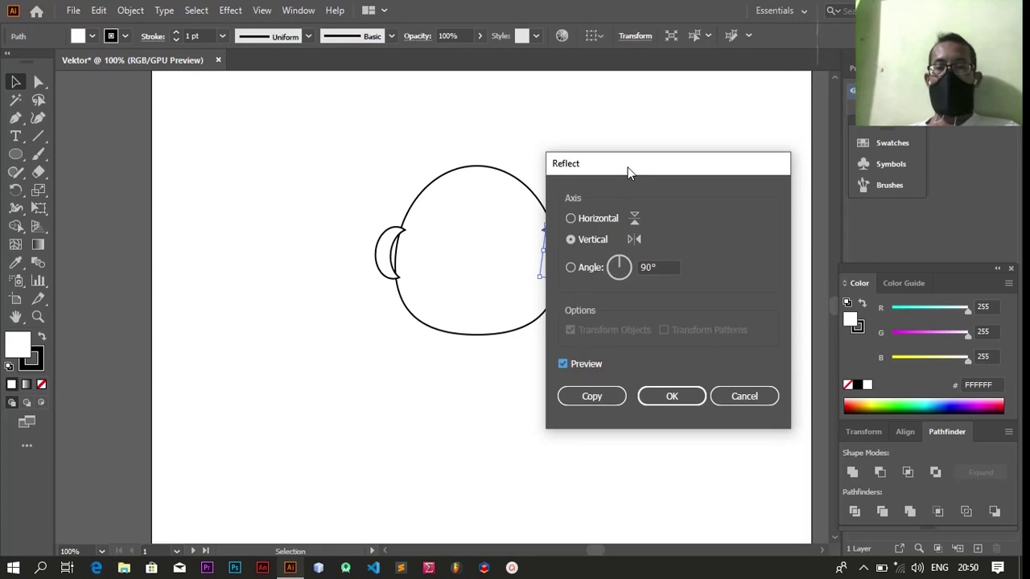
{"action": "left_click_drag", "start_coordinate": [628, 168], "coordinate": [704, 146]}
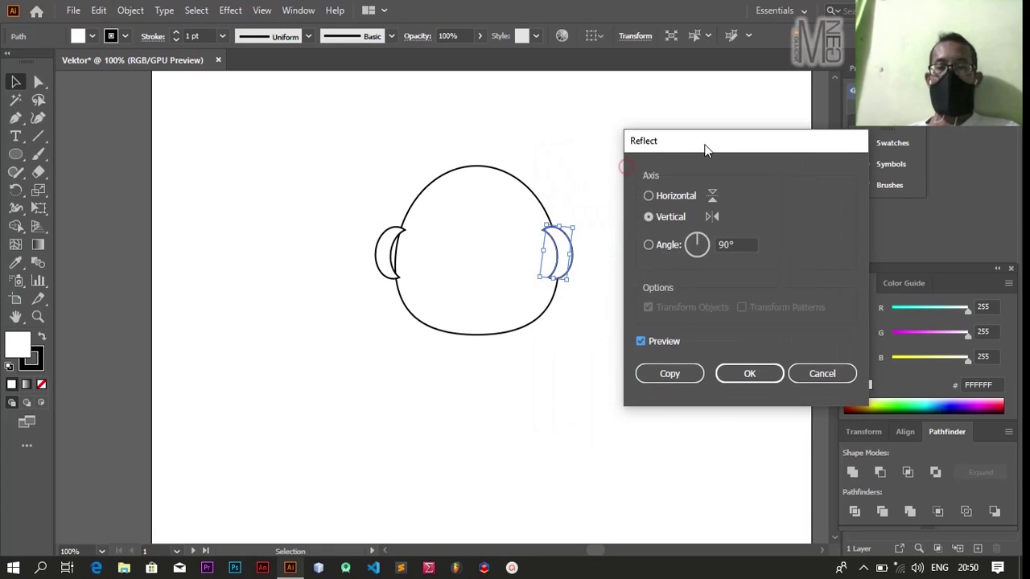
{"action": "left_click", "coordinate": [747, 374]}
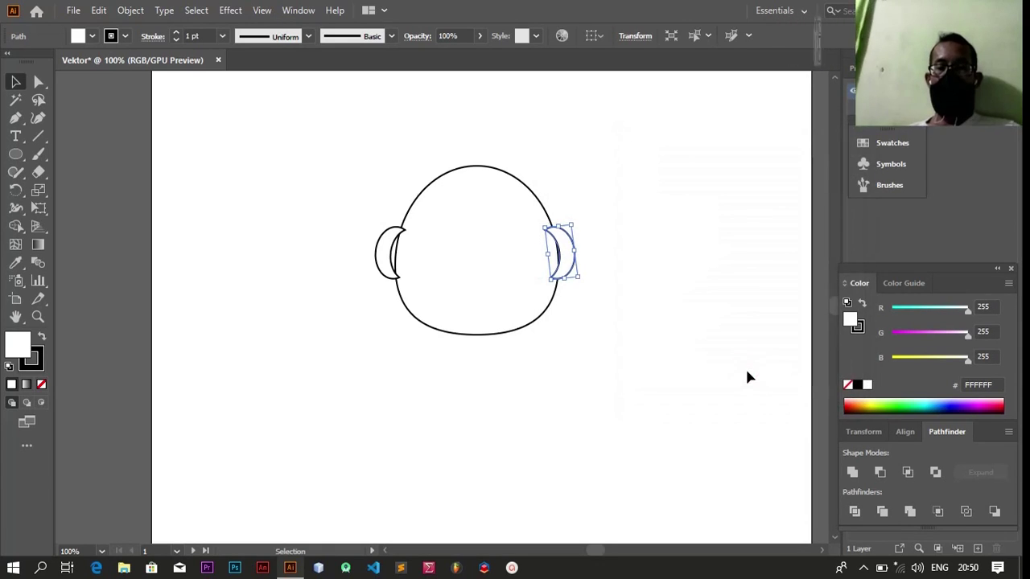
{"action": "key", "text": "Right"}
{"action": "key", "text": "Right"}
{"action": "key", "text": "Right"}
{"action": "key", "text": "Right"}
{"action": "key", "text": "Right"}
{"action": "key", "text": "Right"}
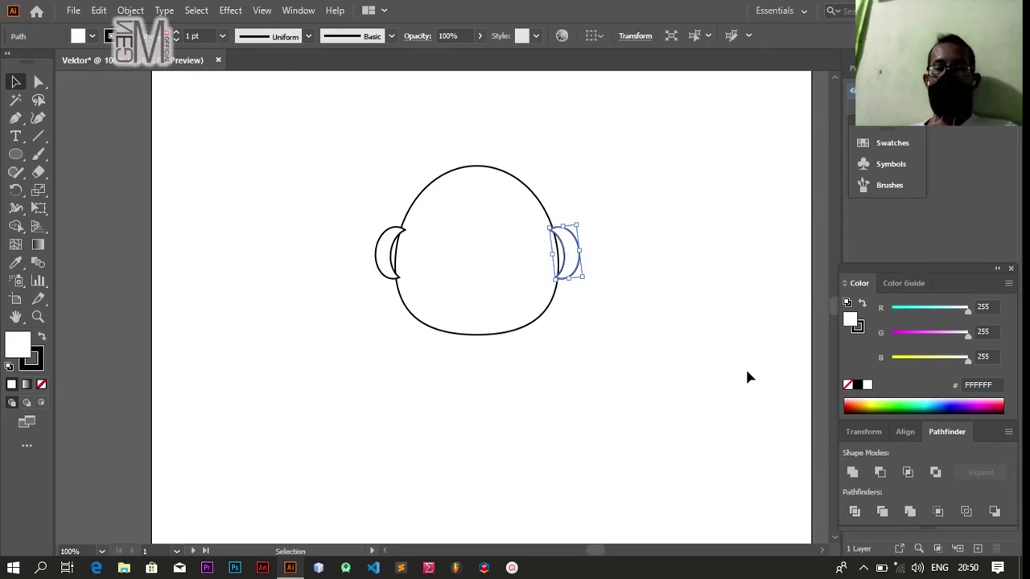
{"action": "left_click_drag", "start_coordinate": [302, 124], "coordinate": [652, 419]}
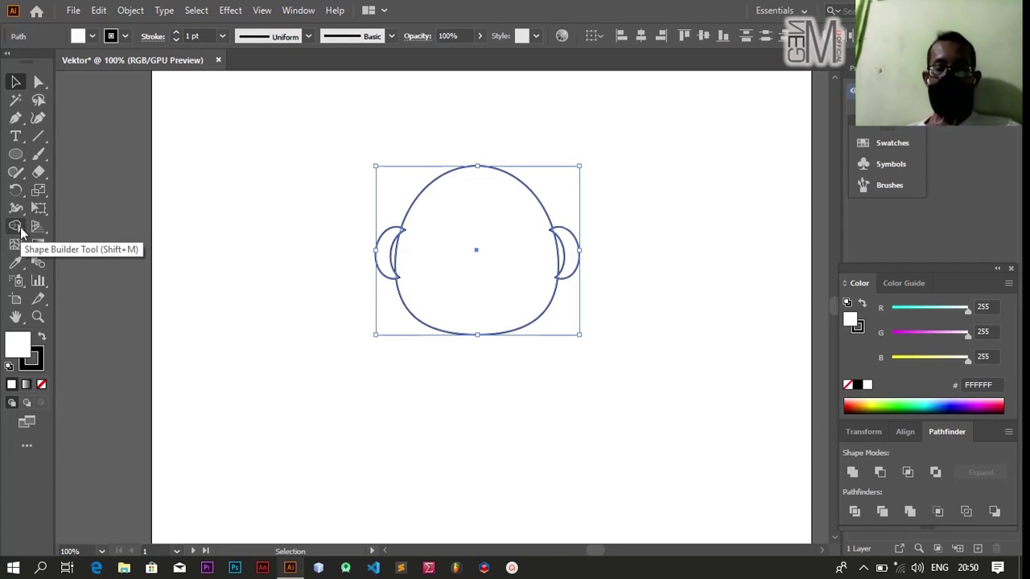
Merge the left ear, head and right ear into one shape with Shape Builder.
{"action": "left_click", "coordinate": [16, 227]}
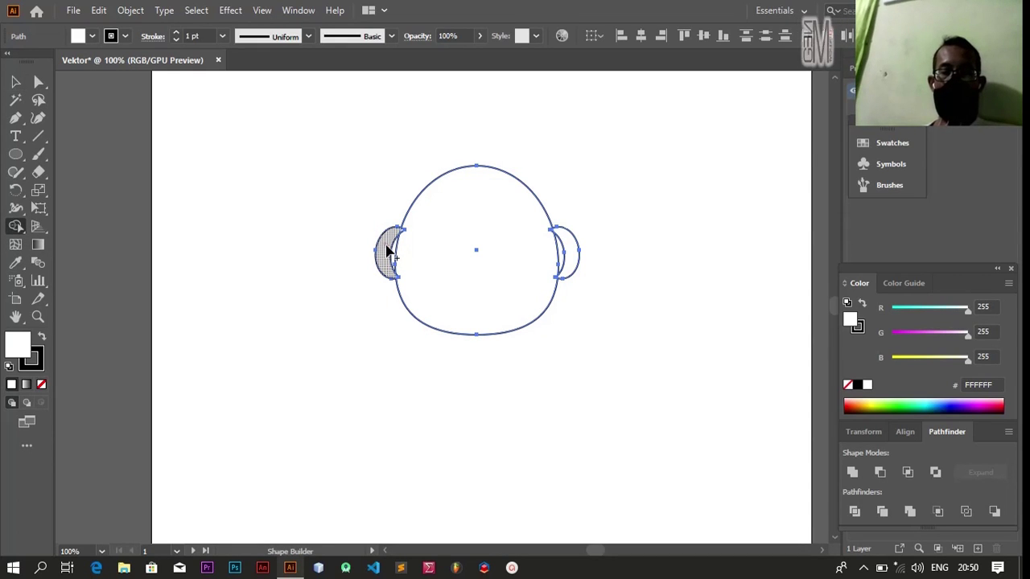
{"action": "left_click_drag", "start_coordinate": [387, 250], "coordinate": [414, 254]}
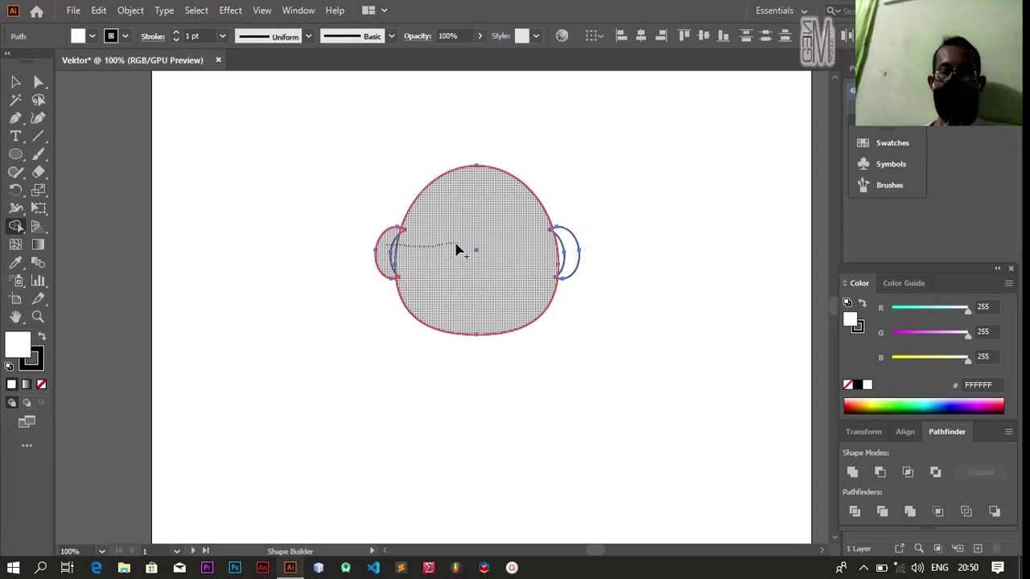
{"action": "left_click_drag", "start_coordinate": [538, 253], "coordinate": [570, 250]}
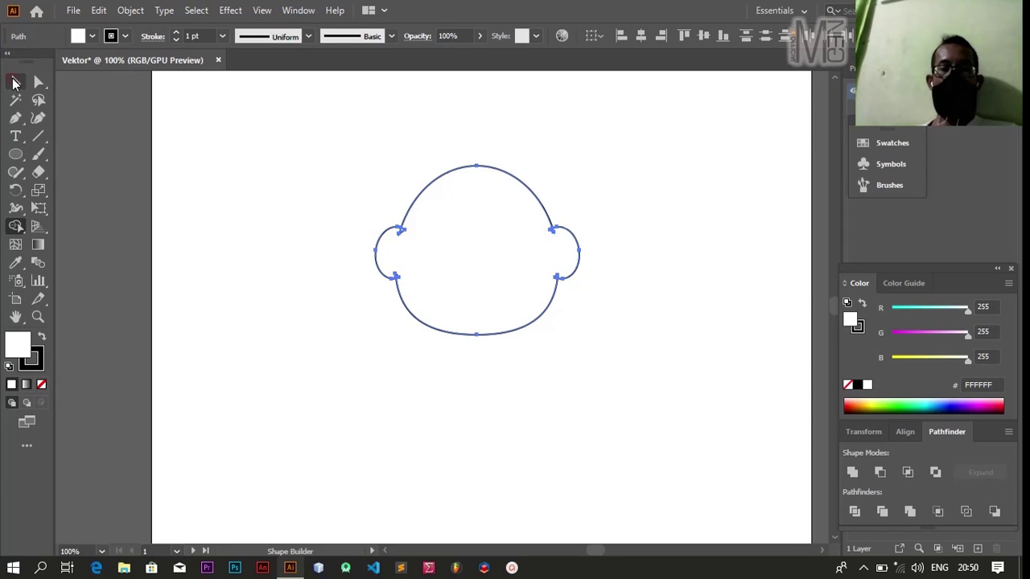
Shift the merged head-and-ears shape slightly left and down.
{"action": "left_click", "coordinate": [13, 83]}
{"action": "left_click", "coordinate": [242, 199]}
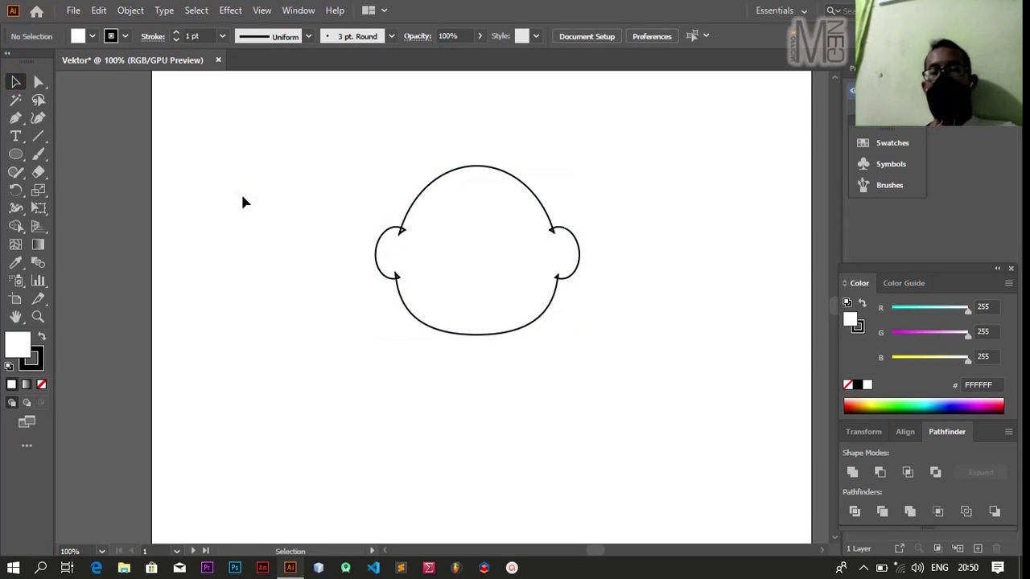
{"action": "left_click_drag", "start_coordinate": [503, 201], "coordinate": [494, 214]}
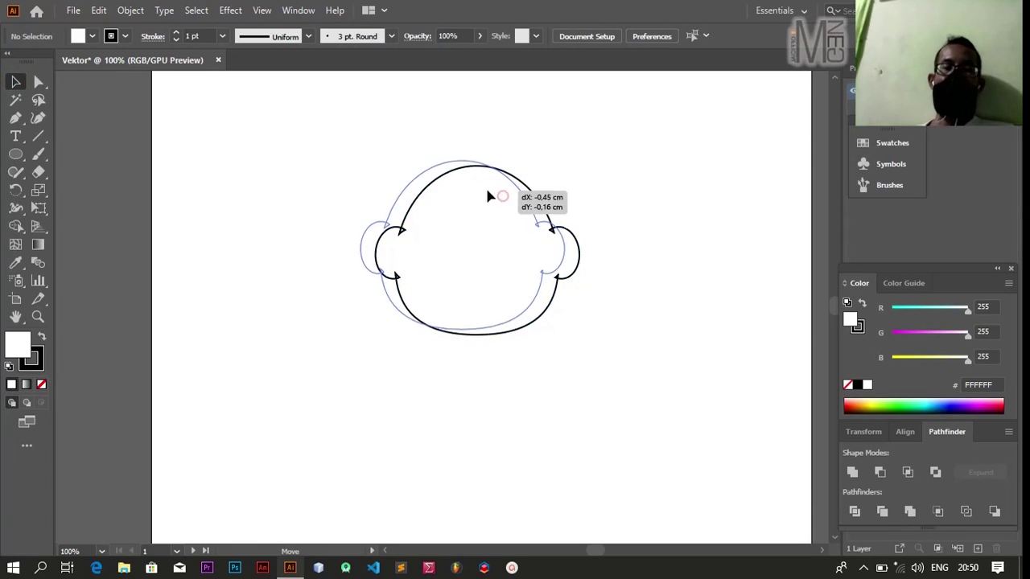
{"action": "left_click", "coordinate": [309, 207]}
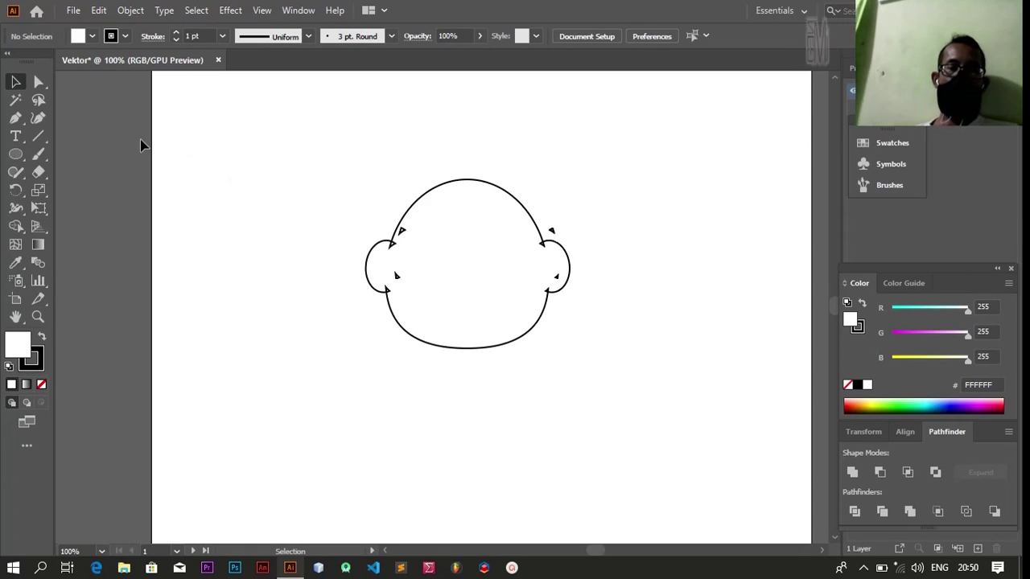
{"action": "left_click", "coordinate": [16, 118]}
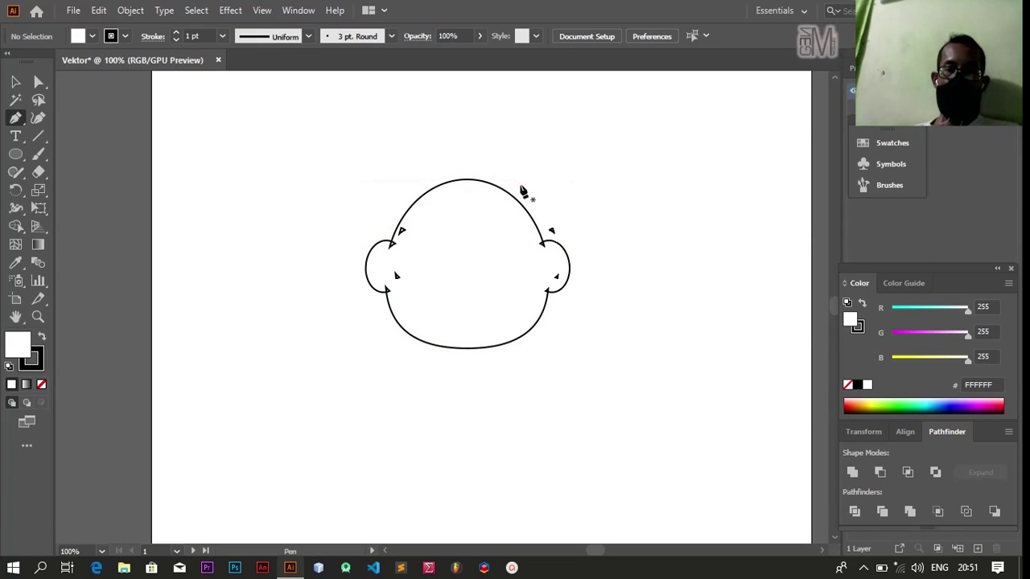
Draw a pointed, wavy hair tuft with the Pen tool rising from the head's top right.
{"action": "left_click_drag", "start_coordinate": [524, 193], "coordinate": [553, 207]}
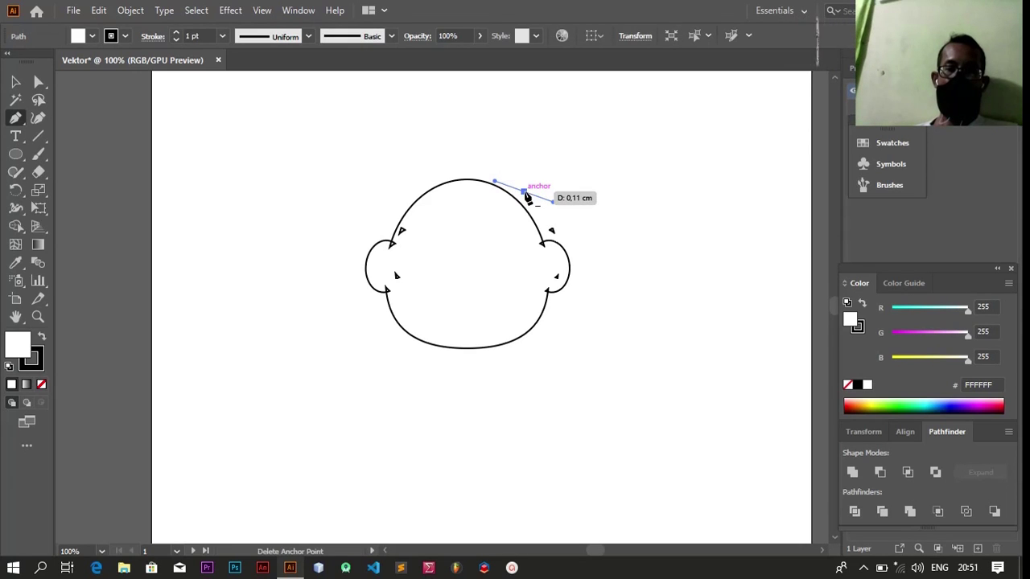
{"action": "left_click", "coordinate": [525, 193]}
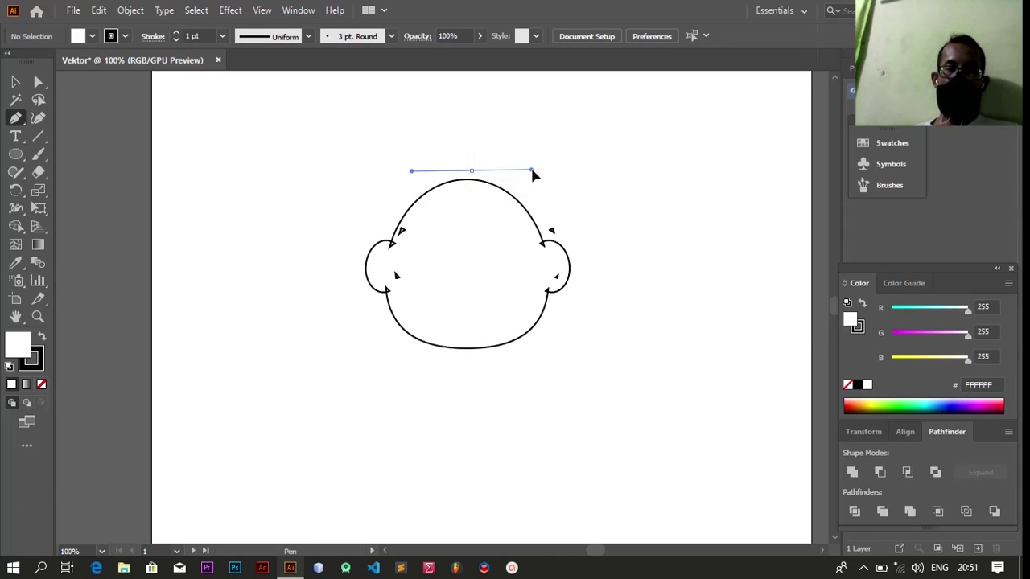
{"action": "mouse_move", "coordinate": [532, 171]}
{"action": "left_mouse_down"}
{"action": "mouse_move", "coordinate": [519, 199]}
{"action": "mouse_move", "coordinate": [524, 146]}
{"action": "left_mouse_up"}
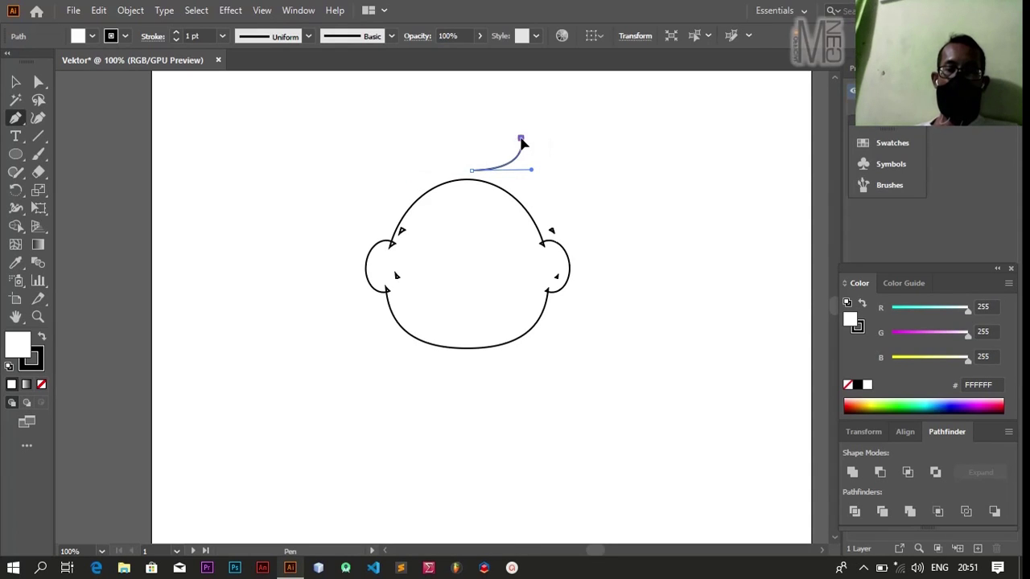
{"action": "mouse_move", "coordinate": [521, 141]}
{"action": "left_mouse_down"}
{"action": "mouse_move", "coordinate": [517, 180]}
{"action": "mouse_move", "coordinate": [520, 152]}
{"action": "mouse_move", "coordinate": [485, 168]}
{"action": "mouse_move", "coordinate": [526, 172]}
{"action": "mouse_move", "coordinate": [524, 188]}
{"action": "mouse_move", "coordinate": [505, 198]}
{"action": "left_mouse_up"}
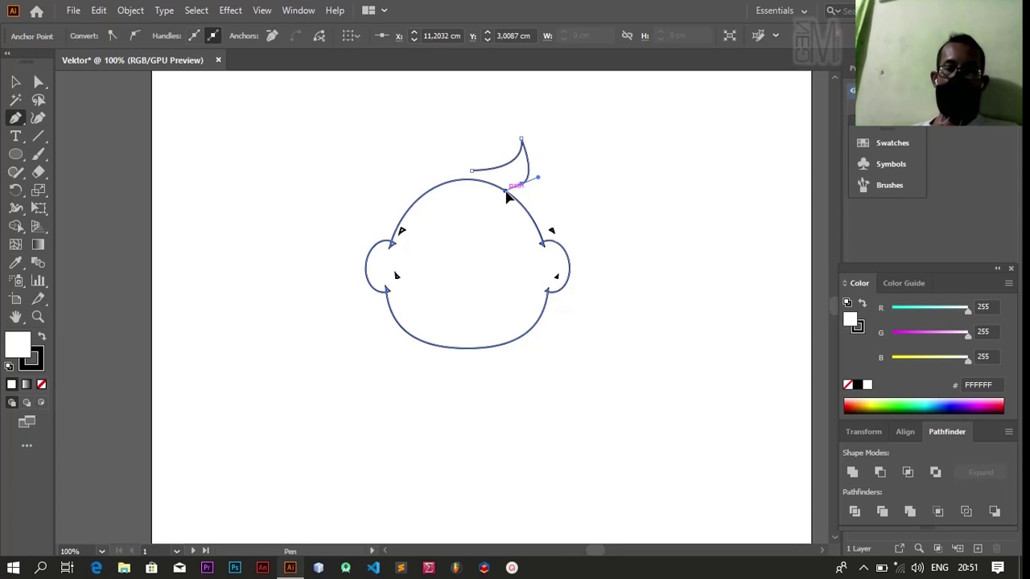
{"action": "left_click_drag", "start_coordinate": [507, 197], "coordinate": [560, 197]}
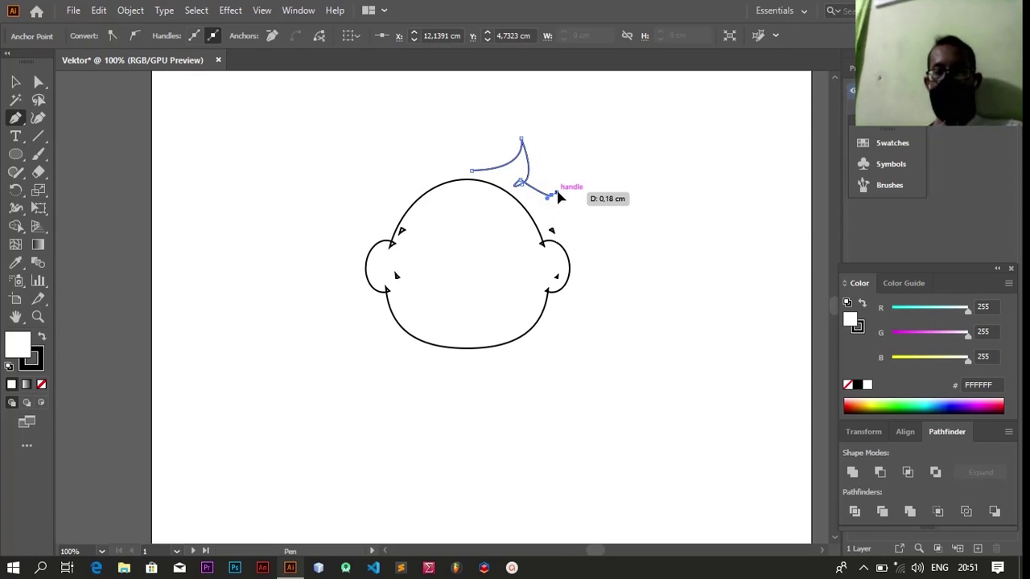
{"action": "mouse_move", "coordinate": [558, 194]}
{"action": "left_mouse_down"}
{"action": "mouse_move", "coordinate": [554, 211]}
{"action": "mouse_move", "coordinate": [521, 195]}
{"action": "mouse_move", "coordinate": [552, 211]}
{"action": "mouse_move", "coordinate": [555, 232]}
{"action": "left_mouse_up"}
{"action": "left_click", "coordinate": [550, 217], "text": "ctrl"}
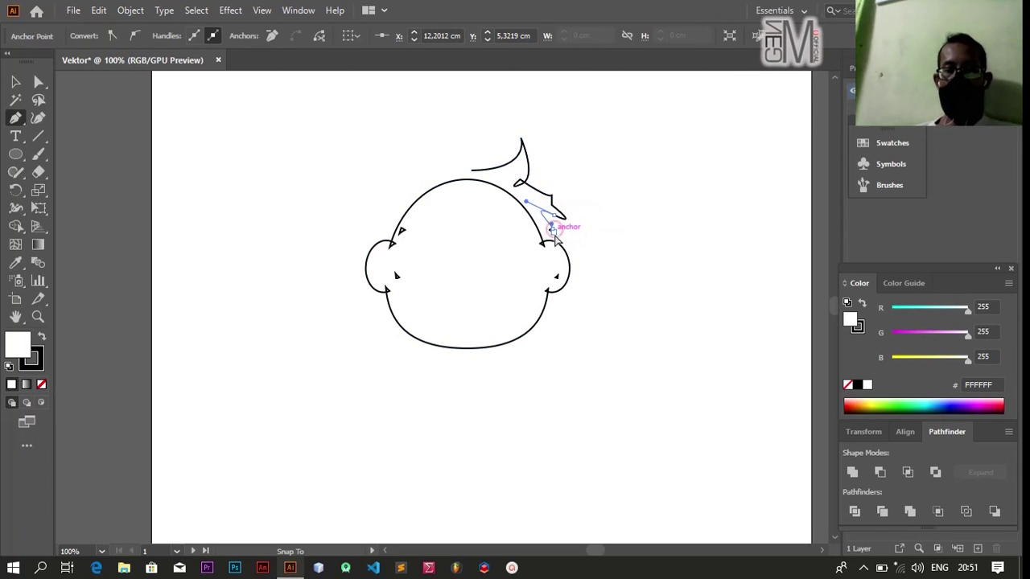
{"action": "left_click", "coordinate": [547, 242]}
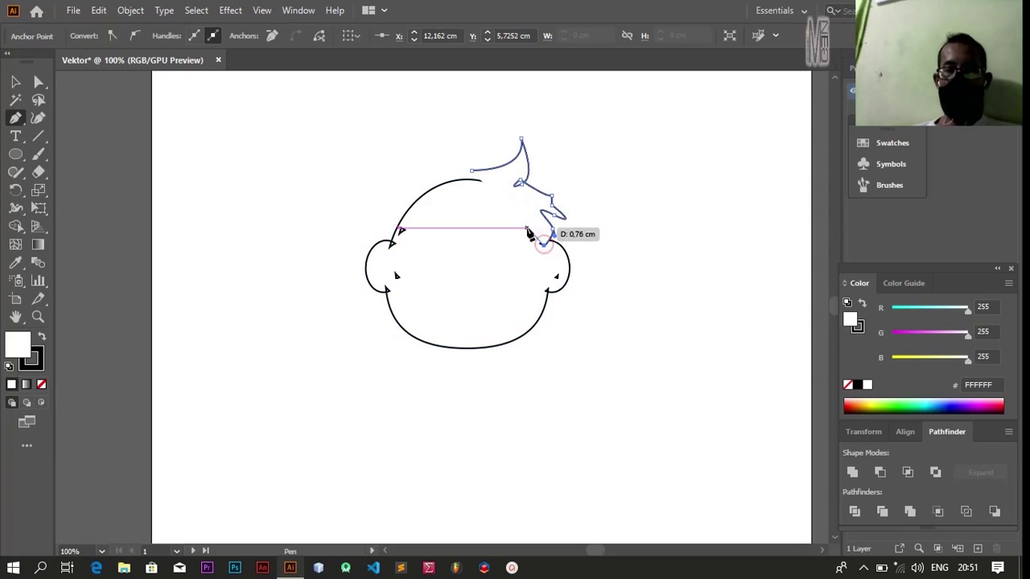
{"action": "left_click", "coordinate": [552, 233]}
{"action": "mouse_move", "coordinate": [522, 219]}
{"action": "left_mouse_down"}
{"action": "mouse_move", "coordinate": [508, 224]}
{"action": "mouse_move", "coordinate": [475, 191]}
{"action": "mouse_move", "coordinate": [471, 167]}
{"action": "left_mouse_up"}
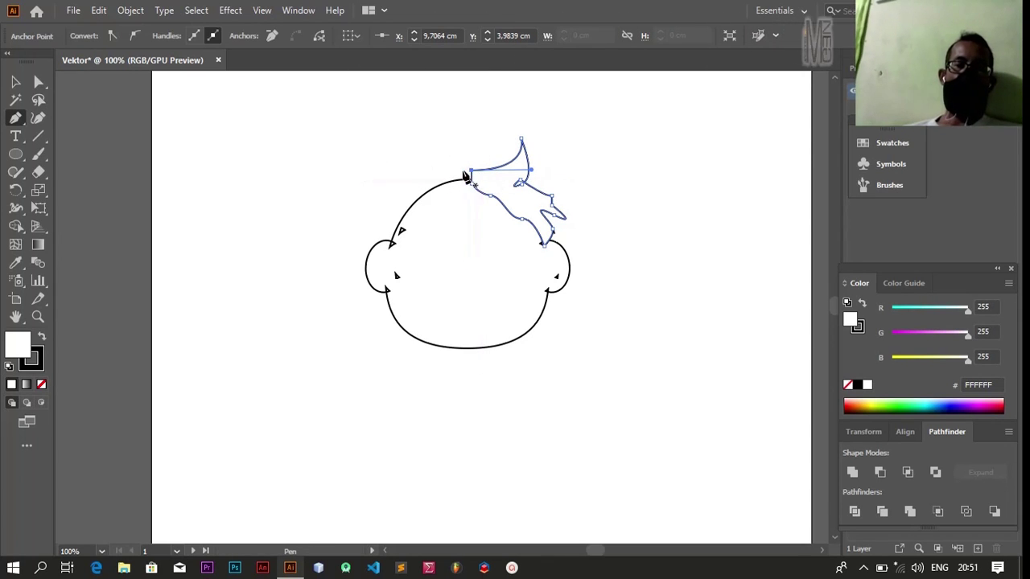
Draw the upper curved strands of the left hair lock sweeping left from the crown.
{"action": "left_click", "coordinate": [471, 173]}
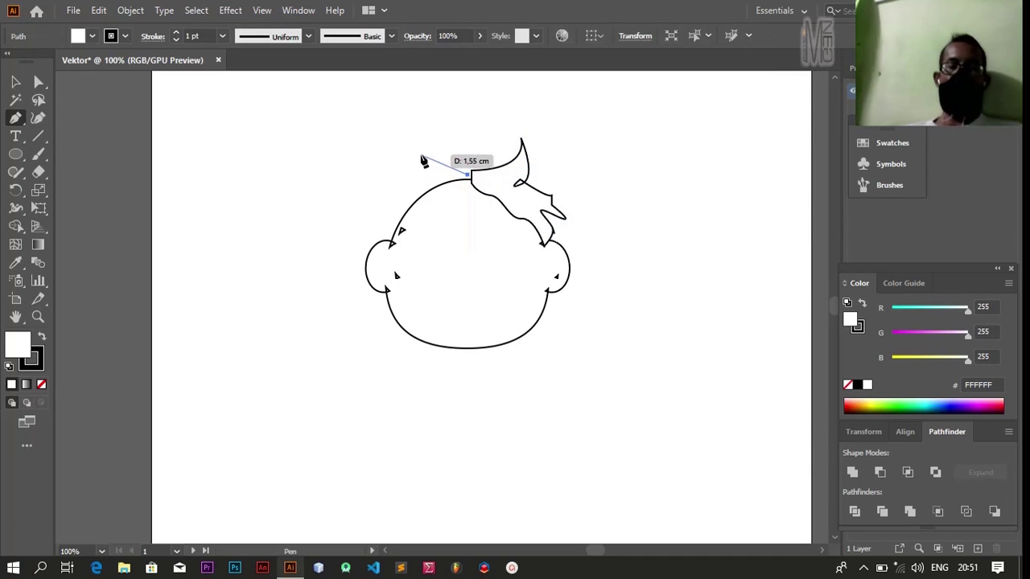
{"action": "left_click_drag", "start_coordinate": [419, 154], "coordinate": [441, 182]}
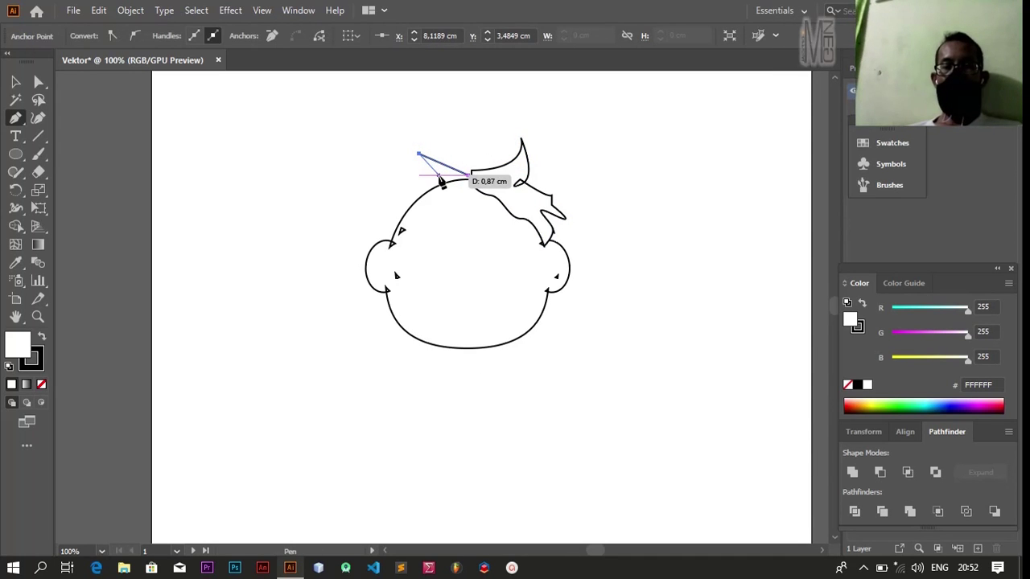
{"action": "key", "text": "ctrl+z"}
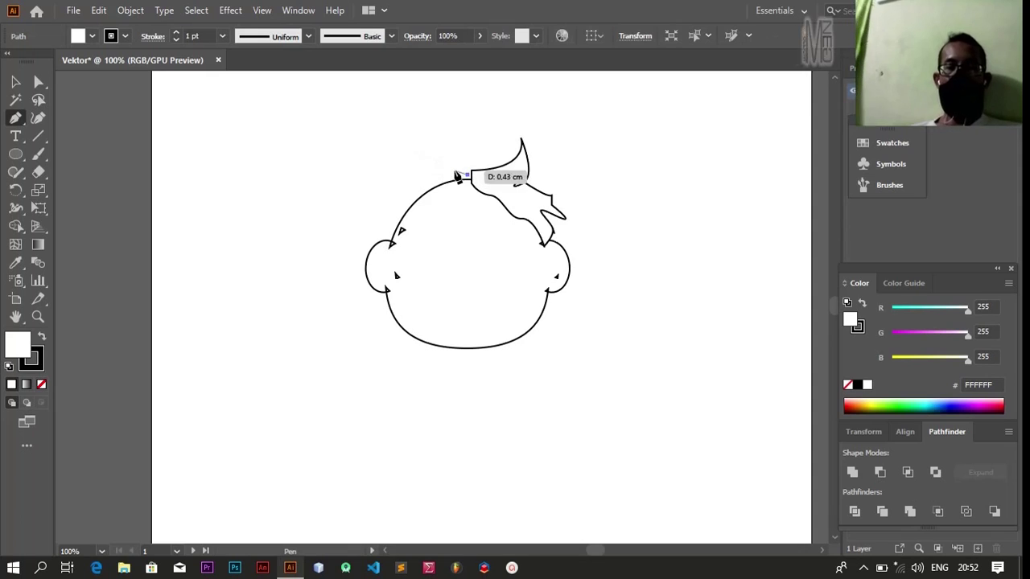
{"action": "mouse_move", "coordinate": [420, 152]}
{"action": "left_mouse_down"}
{"action": "mouse_move", "coordinate": [396, 163]}
{"action": "mouse_move", "coordinate": [420, 161]}
{"action": "mouse_move", "coordinate": [453, 180]}
{"action": "mouse_move", "coordinate": [395, 167]}
{"action": "mouse_move", "coordinate": [383, 187]}
{"action": "left_mouse_up"}
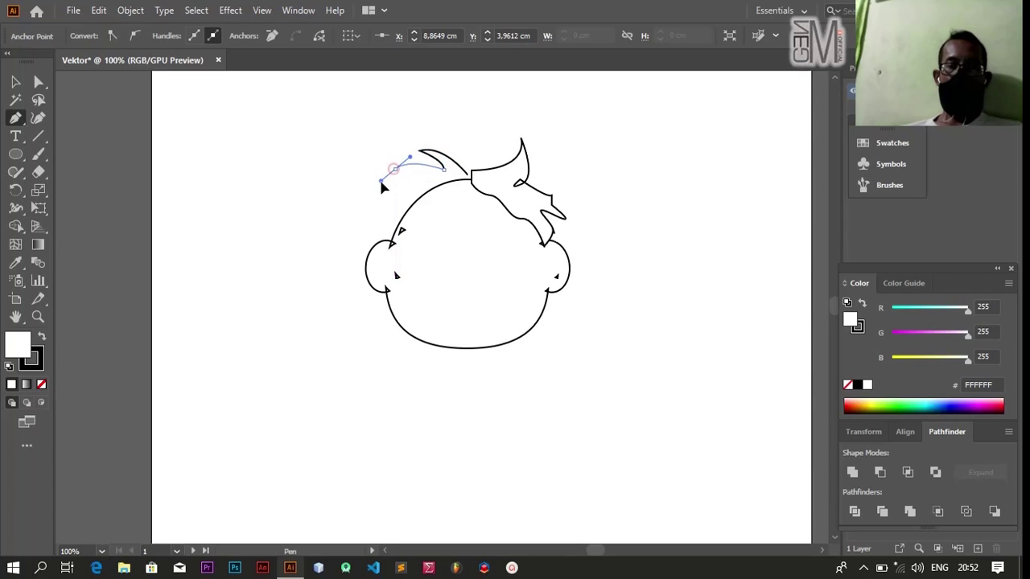
{"action": "left_click", "coordinate": [395, 170]}
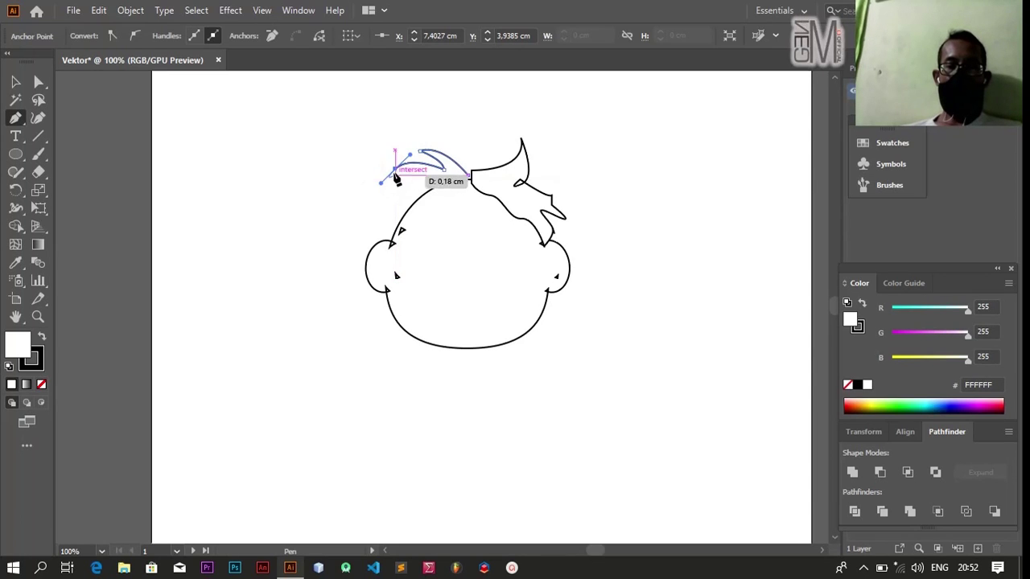
{"action": "mouse_move", "coordinate": [431, 178]}
{"action": "left_mouse_down"}
{"action": "mouse_move", "coordinate": [435, 193]}
{"action": "mouse_move", "coordinate": [433, 184]}
{"action": "left_mouse_up"}
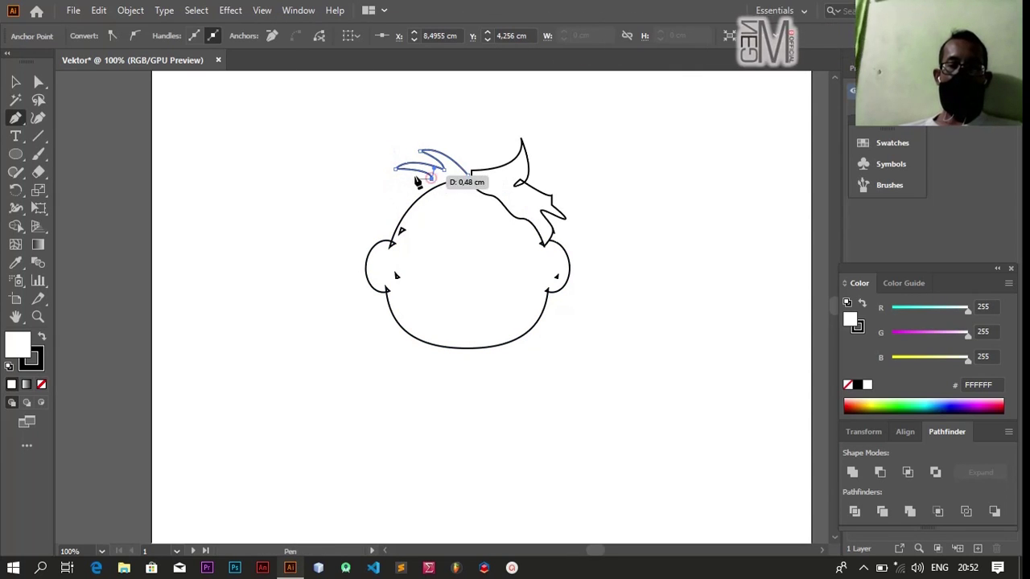
{"action": "left_click", "coordinate": [378, 194]}
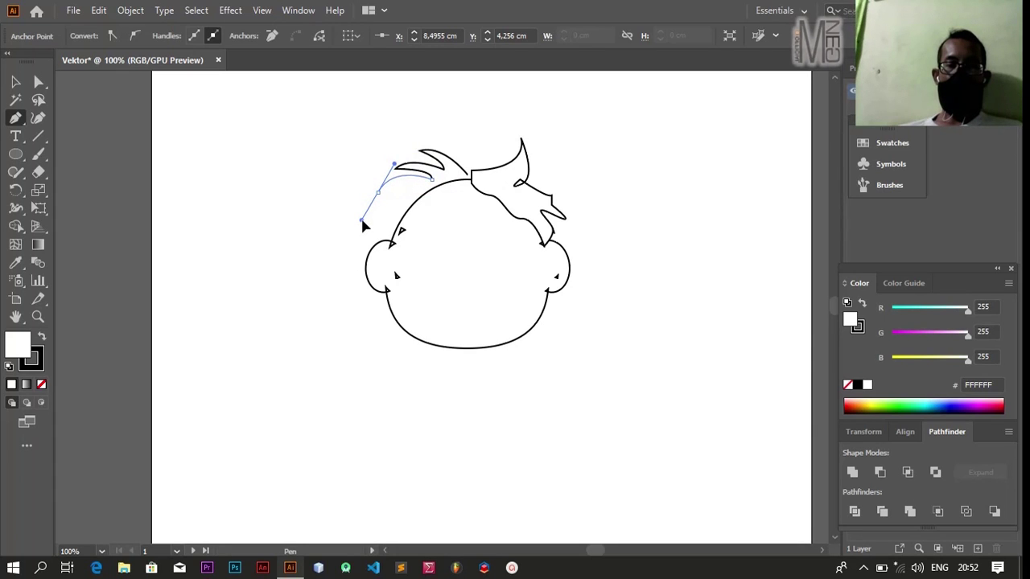
{"action": "mouse_move", "coordinate": [364, 226]}
{"action": "left_mouse_down"}
{"action": "mouse_move", "coordinate": [386, 197]}
{"action": "mouse_move", "coordinate": [410, 193]}
{"action": "left_mouse_up"}
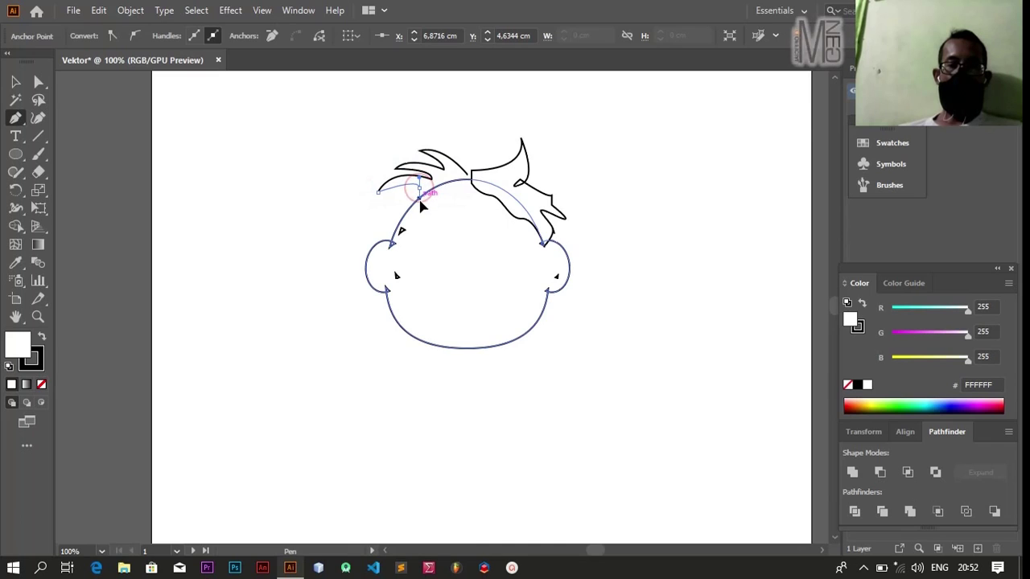
Add lower spiky strands down to a tip beside the left ear and close the hair path.
{"action": "left_click", "coordinate": [420, 189]}
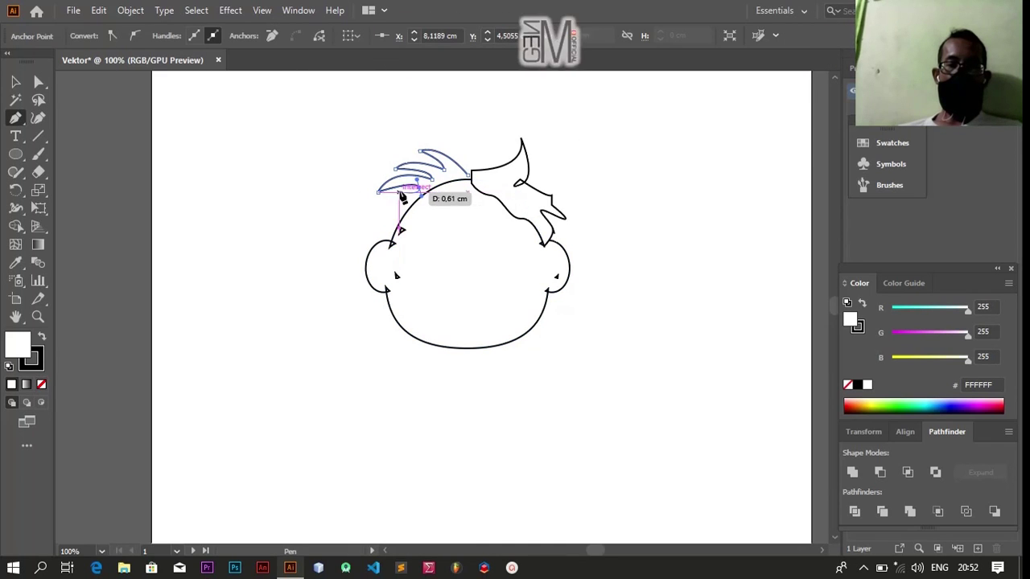
{"action": "left_click_drag", "start_coordinate": [420, 190], "coordinate": [364, 218]}
{"action": "left_click", "coordinate": [354, 250]}
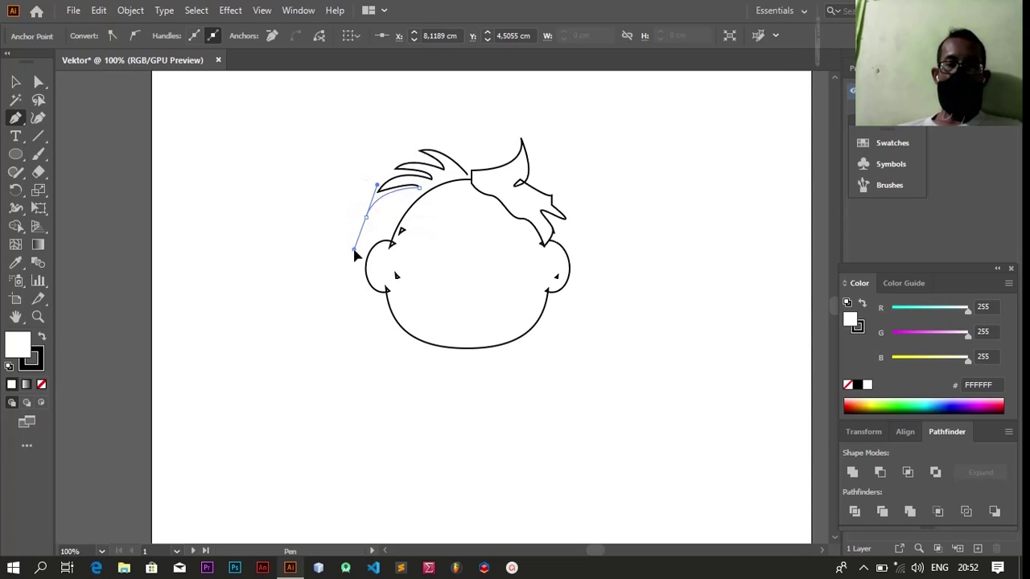
{"action": "left_click", "coordinate": [366, 217], "text": "ctrl"}
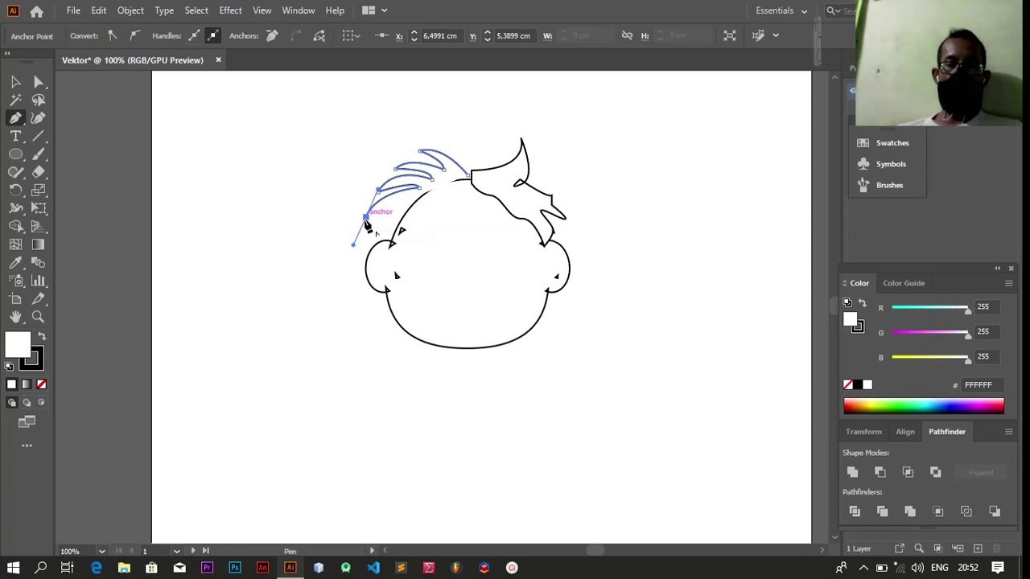
{"action": "left_click_drag", "start_coordinate": [366, 217], "coordinate": [395, 271]}
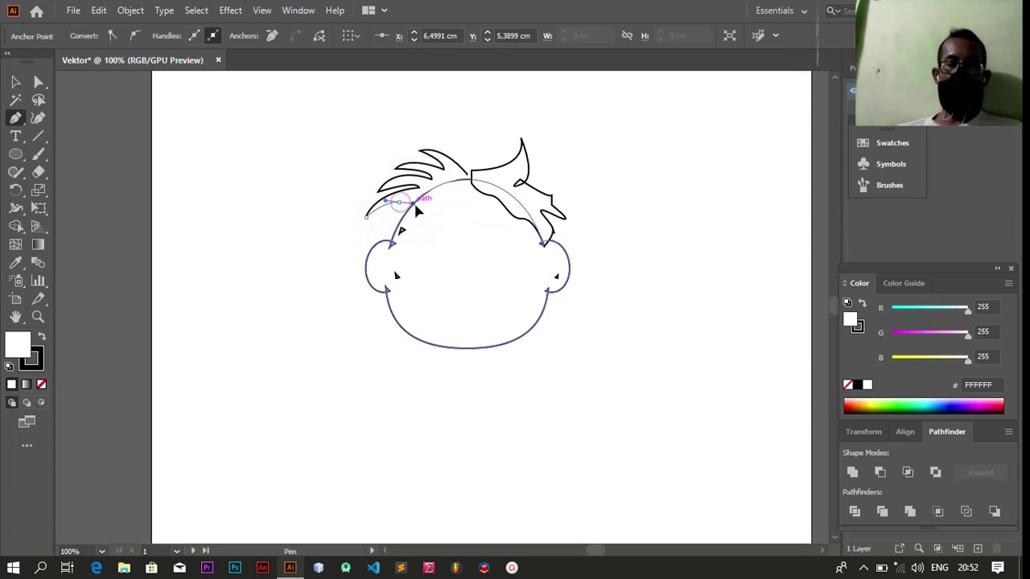
{"action": "left_click", "coordinate": [361, 234]}
{"action": "mouse_move", "coordinate": [359, 251]}
{"action": "left_mouse_down"}
{"action": "mouse_move", "coordinate": [361, 236]}
{"action": "mouse_move", "coordinate": [405, 240]}
{"action": "mouse_move", "coordinate": [457, 203]}
{"action": "mouse_move", "coordinate": [480, 175]}
{"action": "mouse_move", "coordinate": [471, 172]}
{"action": "left_mouse_up"}
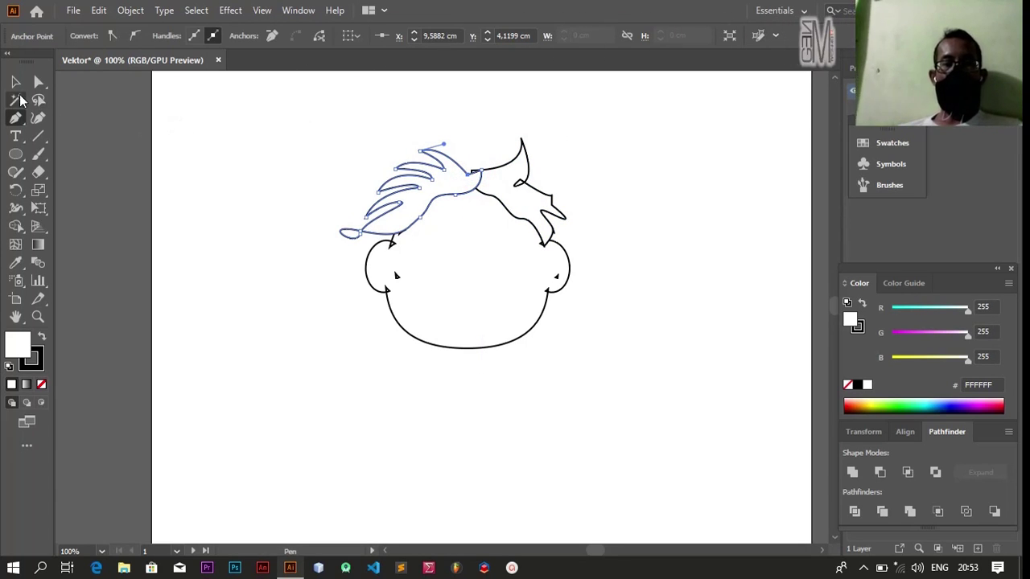
Give the left hair shape a black fill and no stroke.
{"action": "left_click", "coordinate": [15, 81]}
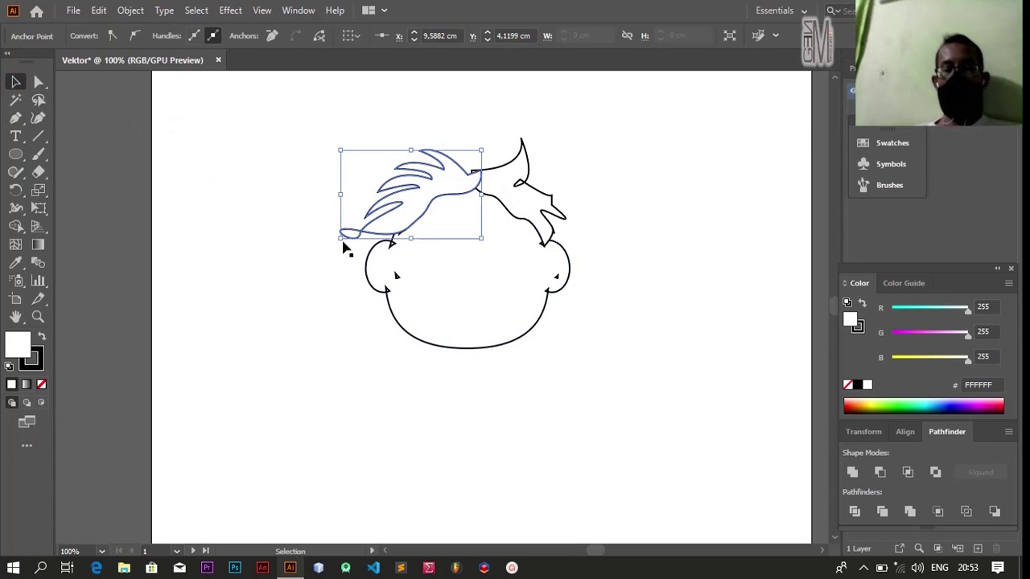
{"action": "left_click", "coordinate": [225, 216]}
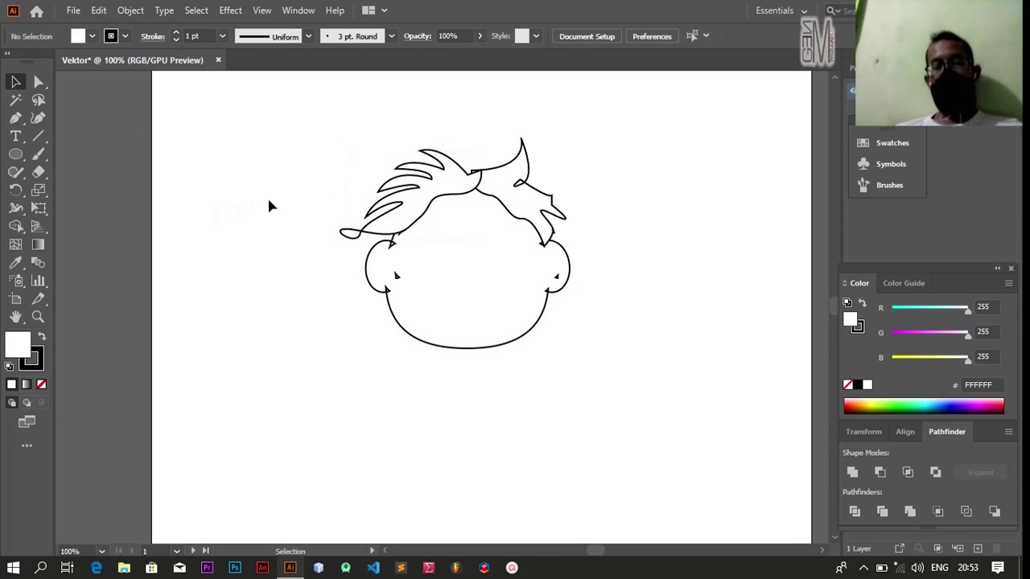
{"action": "left_click", "coordinate": [456, 198]}
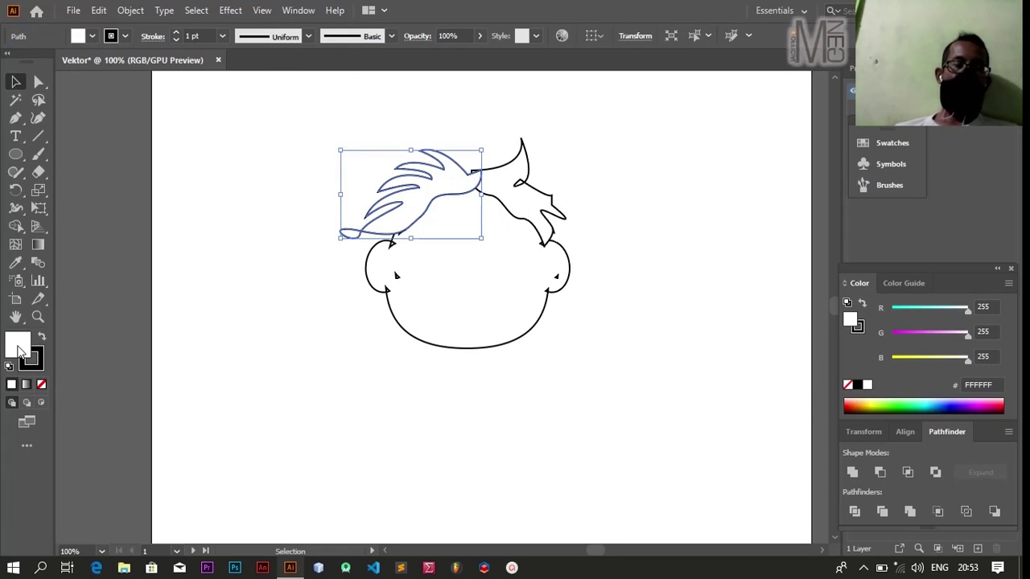
{"action": "left_click", "coordinate": [81, 39]}
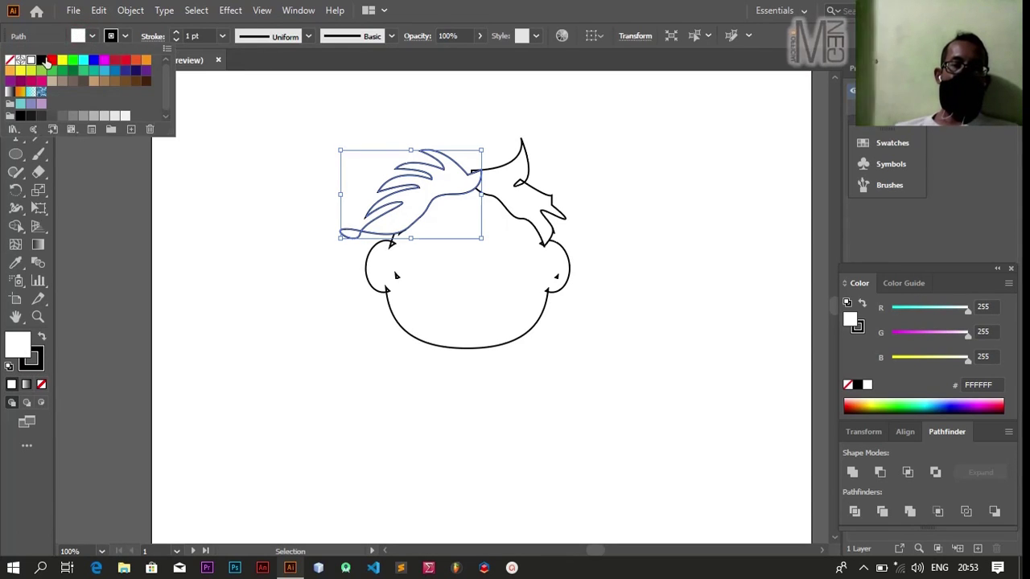
{"action": "left_click", "coordinate": [42, 61]}
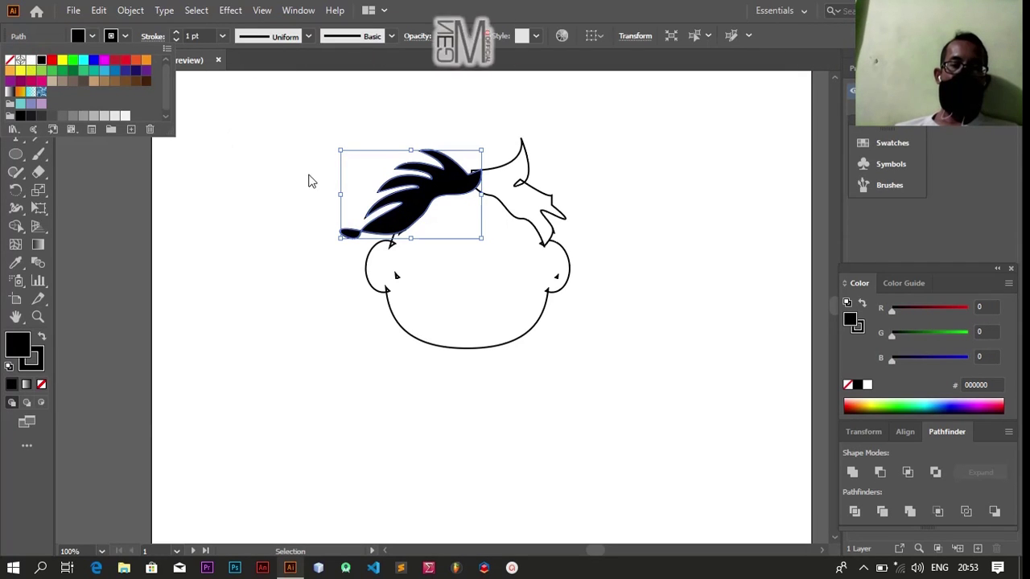
{"action": "left_click", "coordinate": [125, 37]}
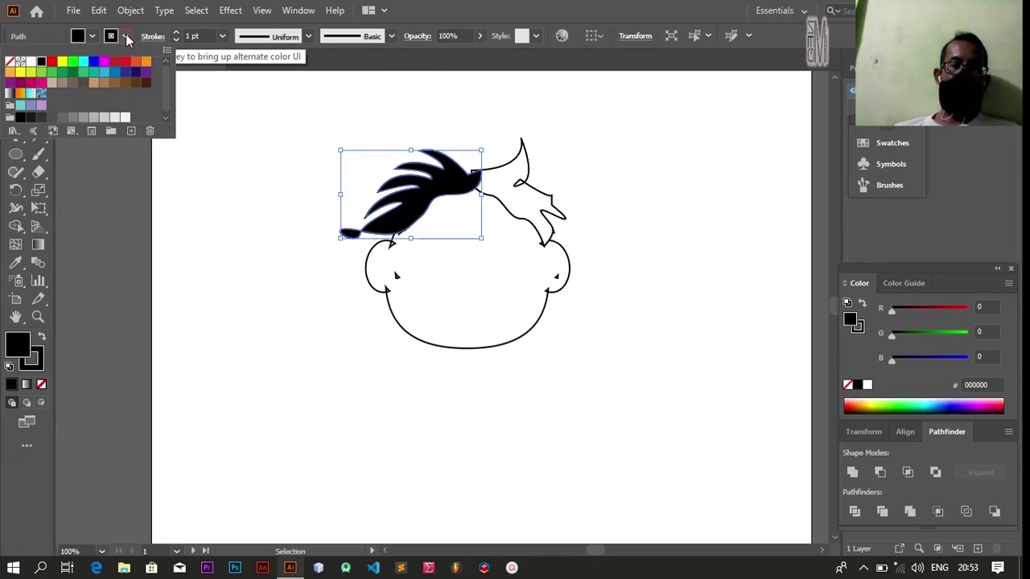
{"action": "left_click", "coordinate": [9, 63]}
{"action": "key", "text": "Escape"}
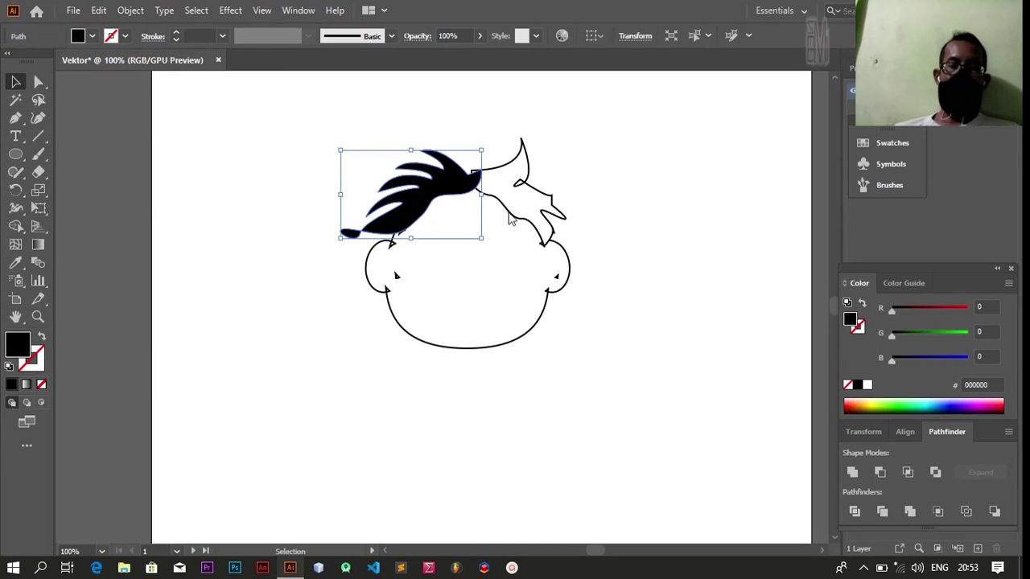
Give the right hair shape a black fill and no stroke, then deselect.
{"action": "left_click", "coordinate": [510, 216]}
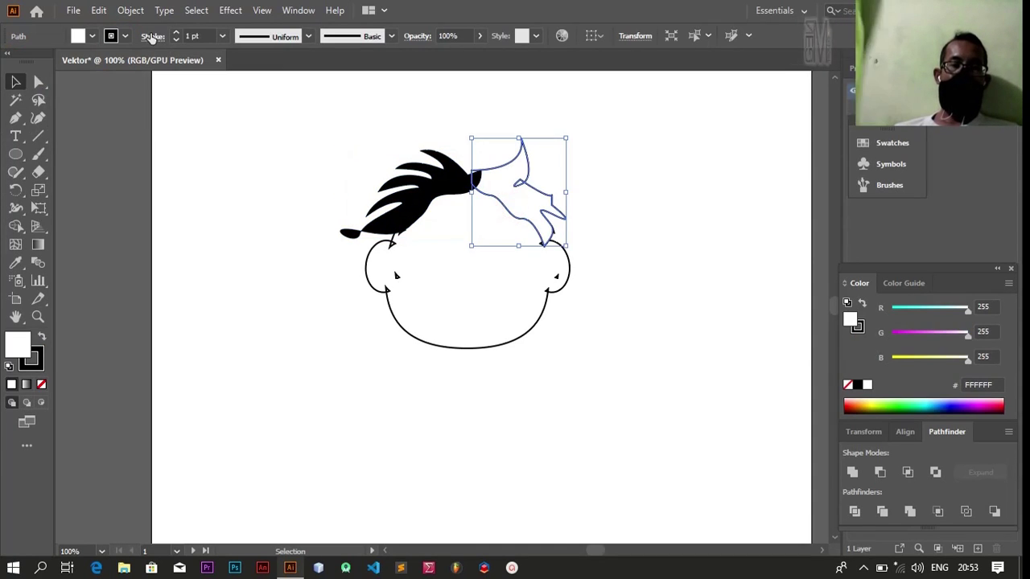
{"action": "left_click", "coordinate": [93, 35]}
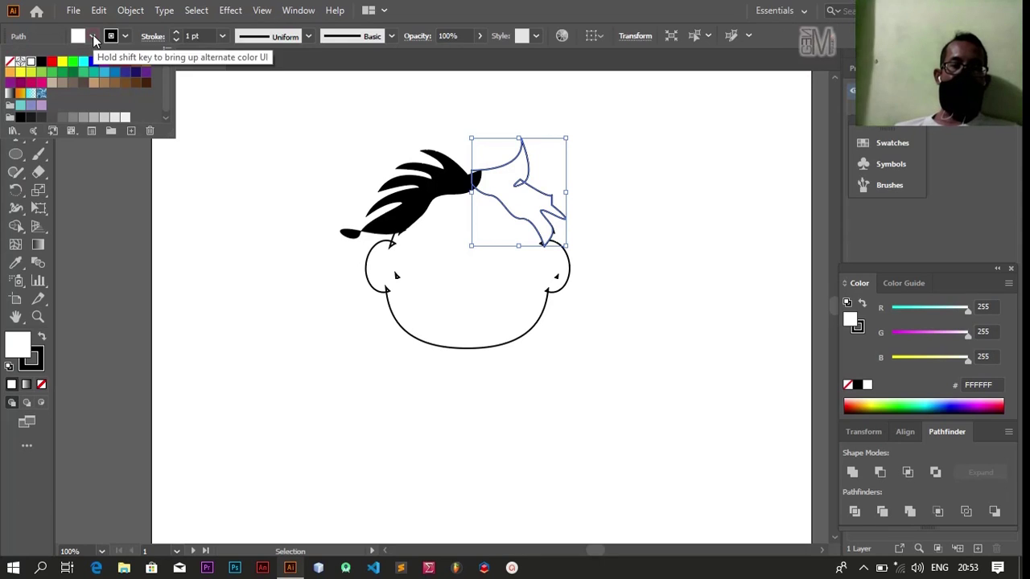
{"action": "left_click", "coordinate": [41, 62]}
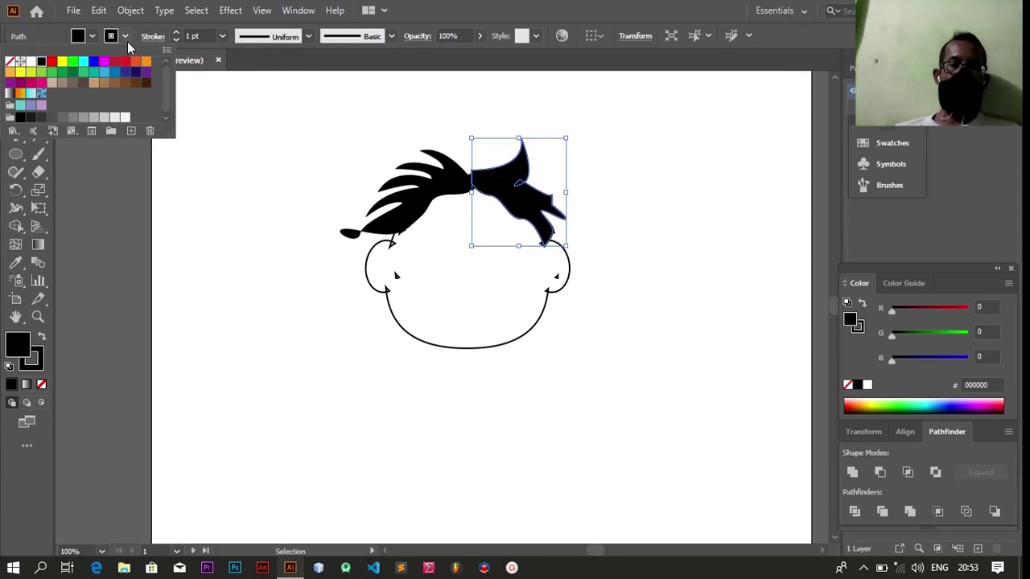
{"action": "left_click", "coordinate": [126, 37]}
{"action": "left_click", "coordinate": [125, 37]}
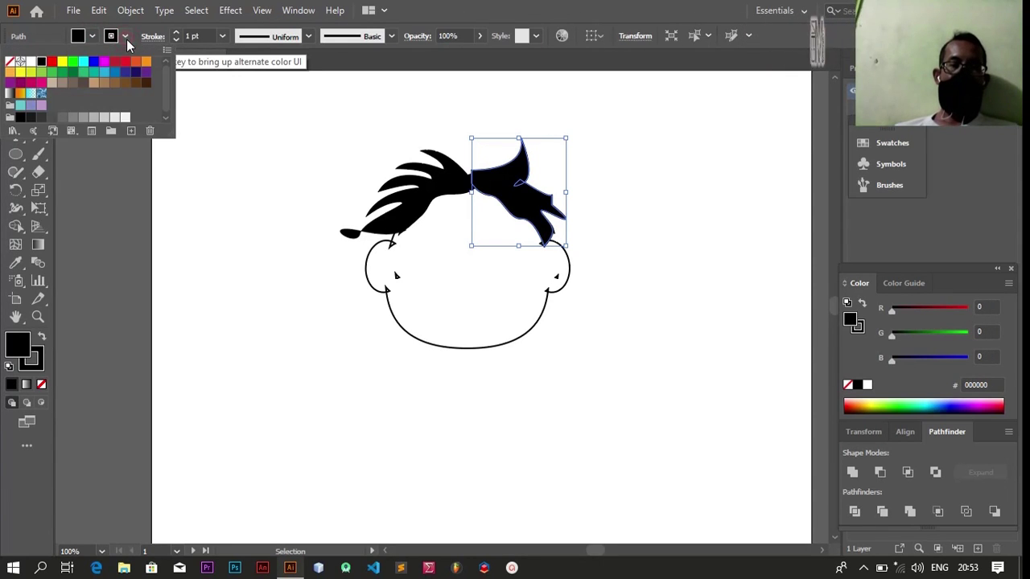
{"action": "left_click", "coordinate": [10, 63]}
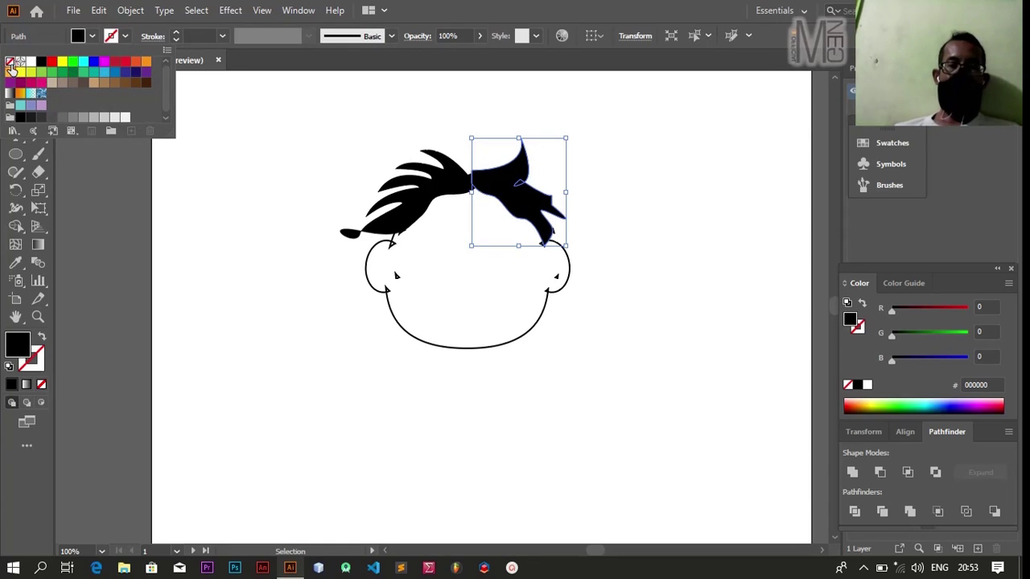
{"action": "left_click", "coordinate": [252, 152]}
{"action": "left_click", "coordinate": [214, 206]}
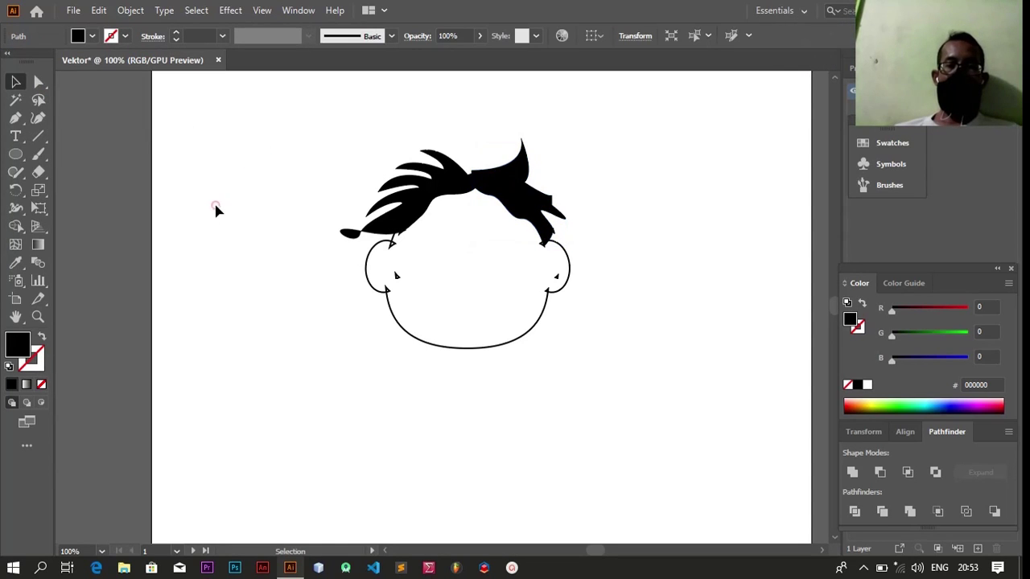
{"action": "left_click_drag", "start_coordinate": [214, 205], "coordinate": [240, 293]}
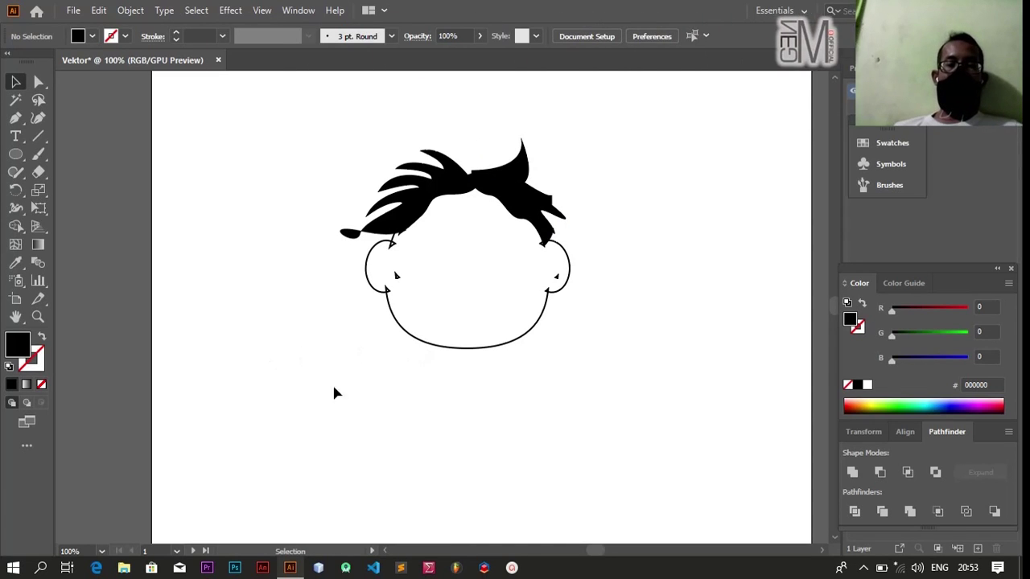
Fill the merged head-and-ears shape with yellow EAE12F and set its stroke to None.
{"action": "left_click", "coordinate": [401, 348]}
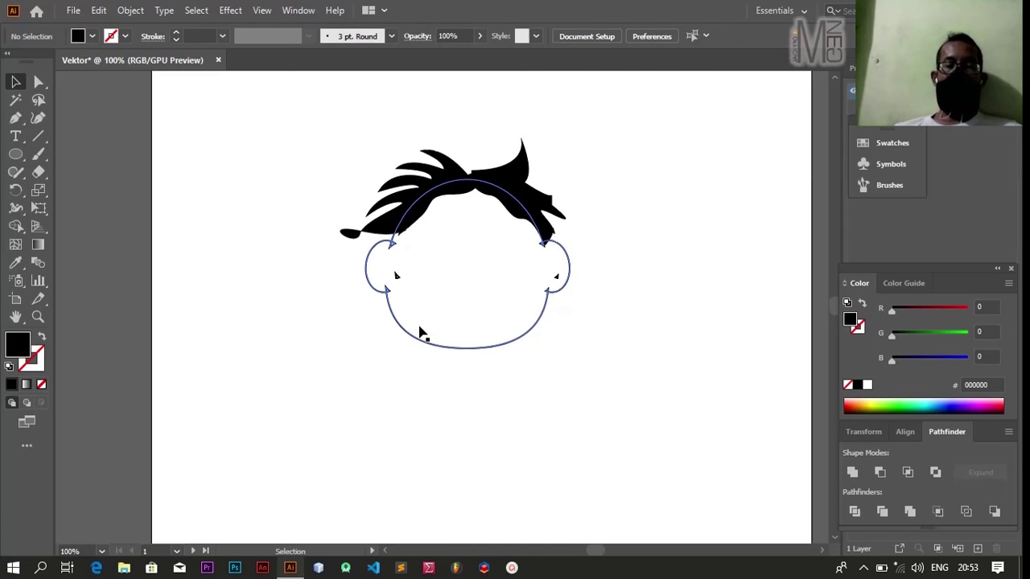
{"action": "double_click", "coordinate": [19, 346]}
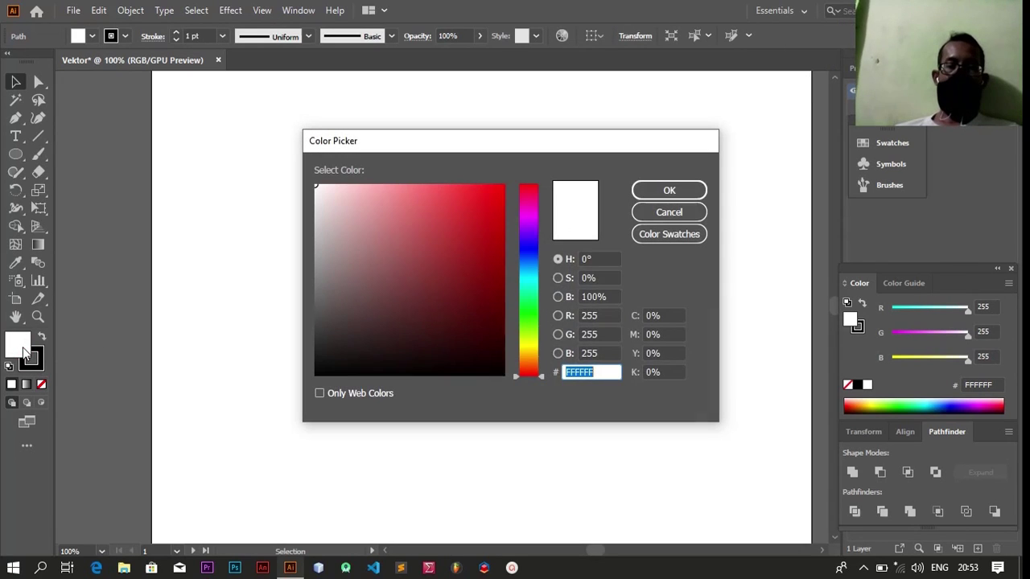
{"action": "left_click", "coordinate": [527, 346]}
{"action": "left_click_drag", "start_coordinate": [556, 143], "coordinate": [254, 131]}
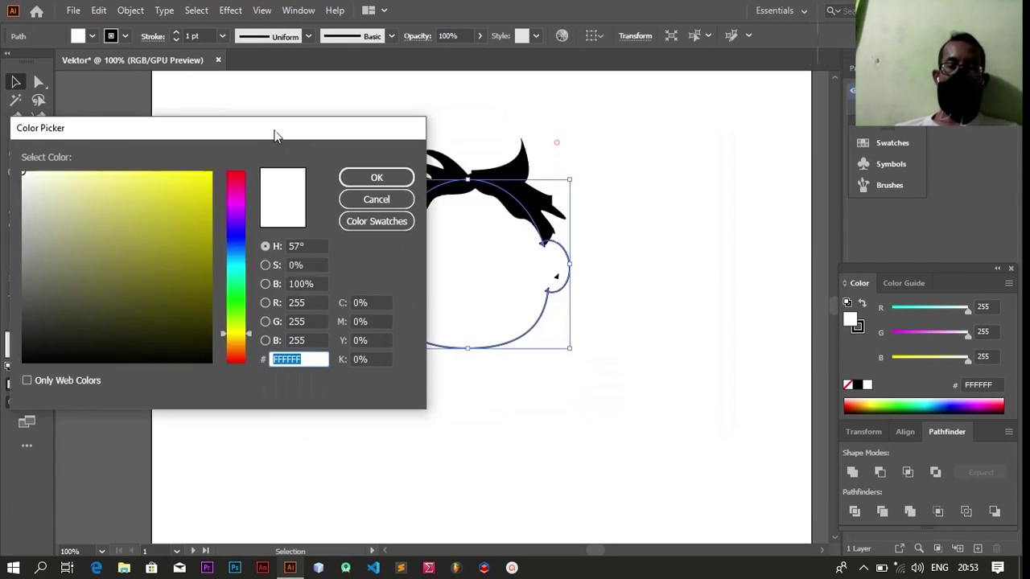
{"action": "left_click", "coordinate": [167, 187]}
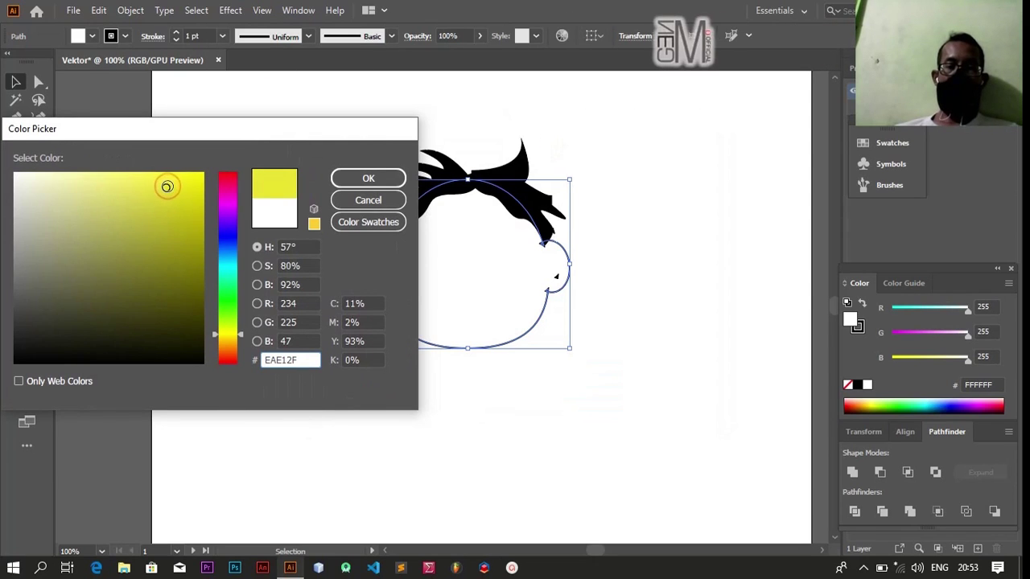
{"action": "left_click", "coordinate": [383, 180]}
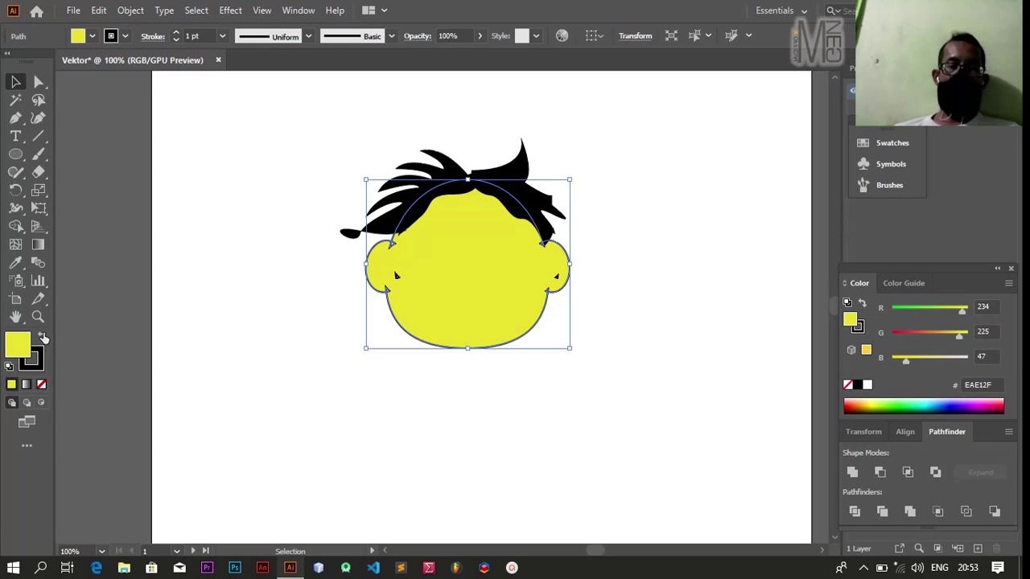
{"action": "left_click", "coordinate": [40, 361]}
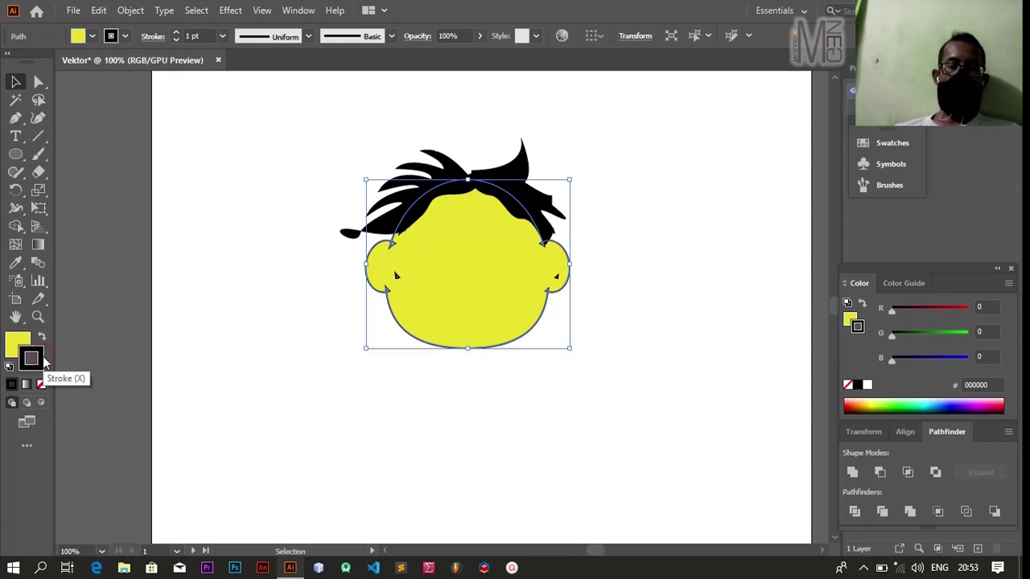
{"action": "left_click", "coordinate": [40, 385]}
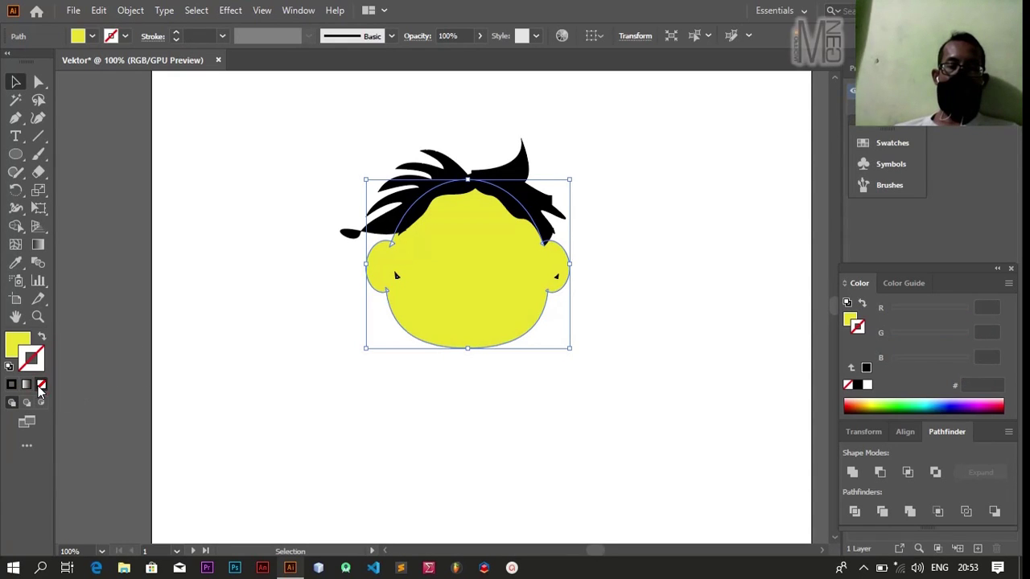
{"action": "left_click", "coordinate": [254, 306]}
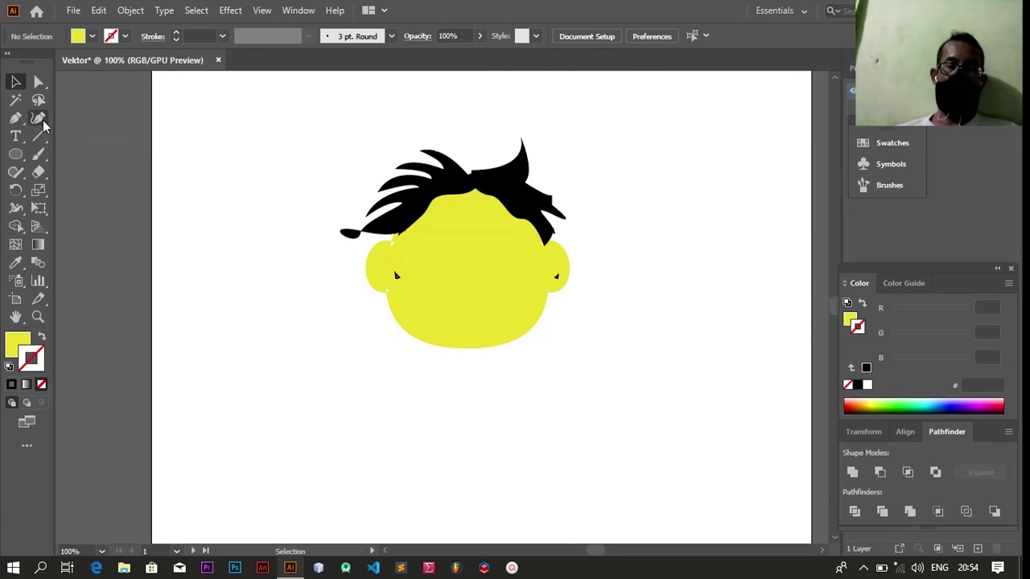
Delete the stray pointed anchor at the left hair tip using the Curvature tool.
{"action": "left_click", "coordinate": [43, 120]}
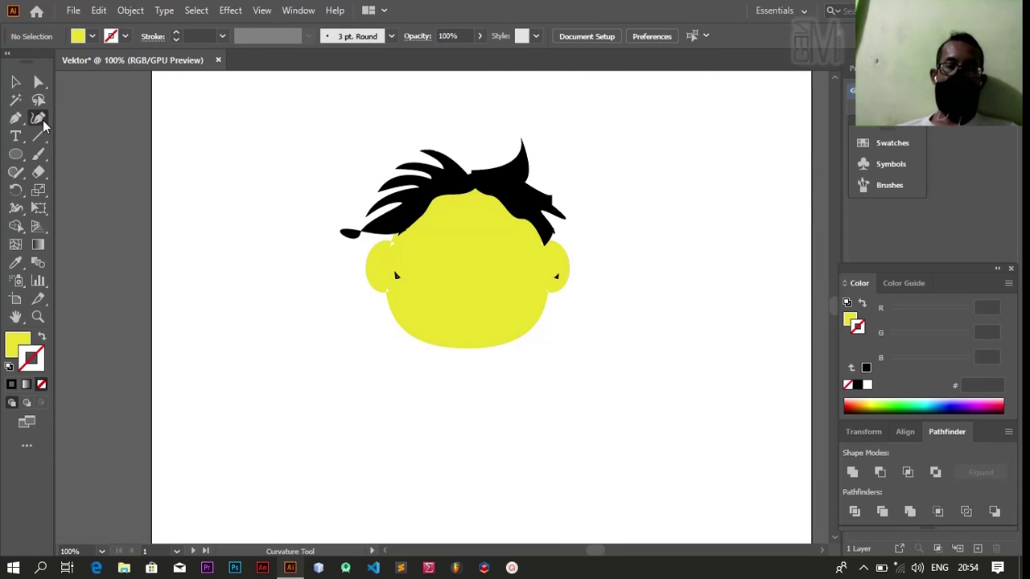
{"action": "left_click", "coordinate": [346, 235]}
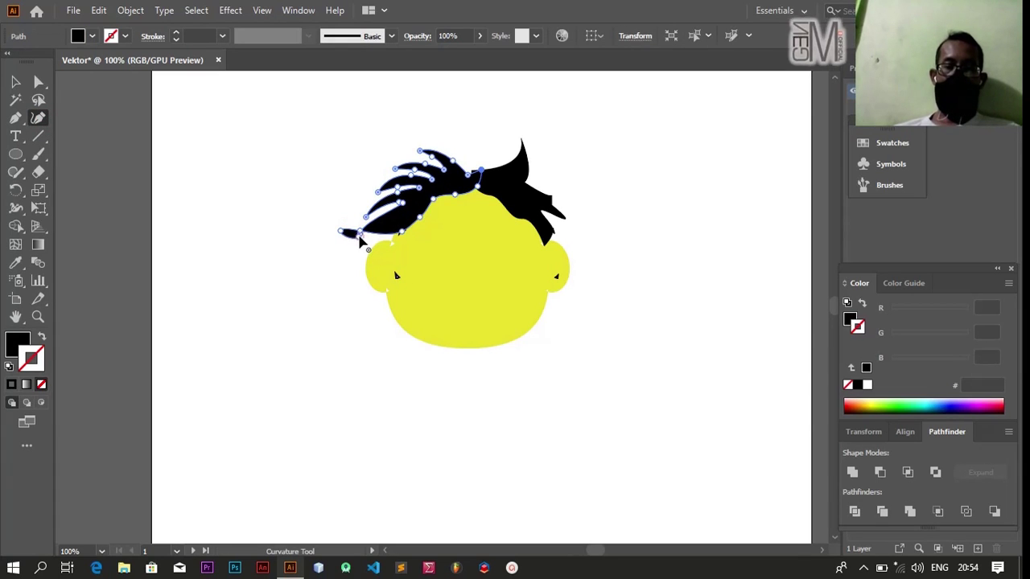
{"action": "left_click", "coordinate": [362, 243]}
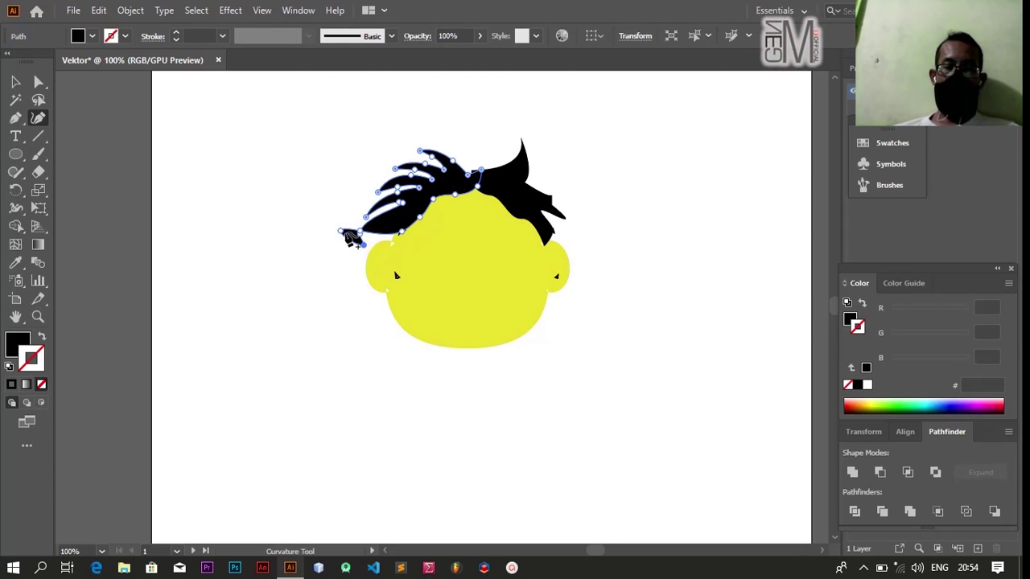
{"action": "left_click", "coordinate": [341, 231]}
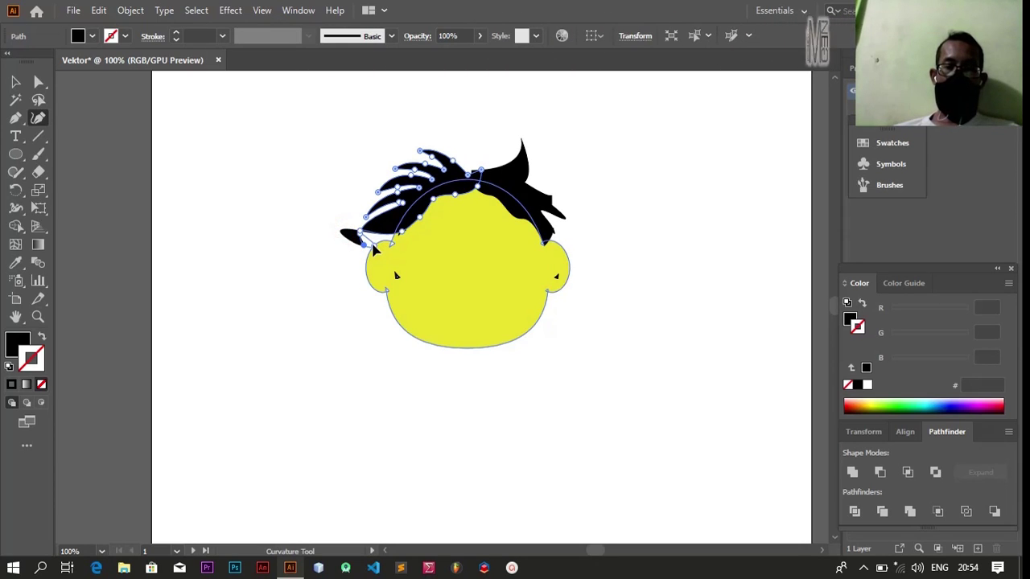
{"action": "key", "text": "Delete"}
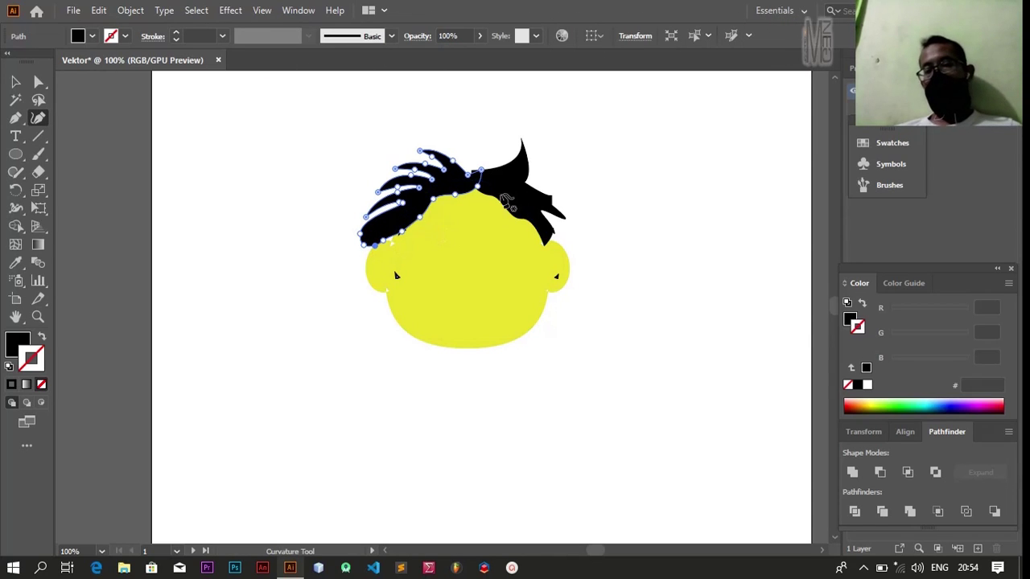
{"action": "left_click", "coordinate": [553, 204]}
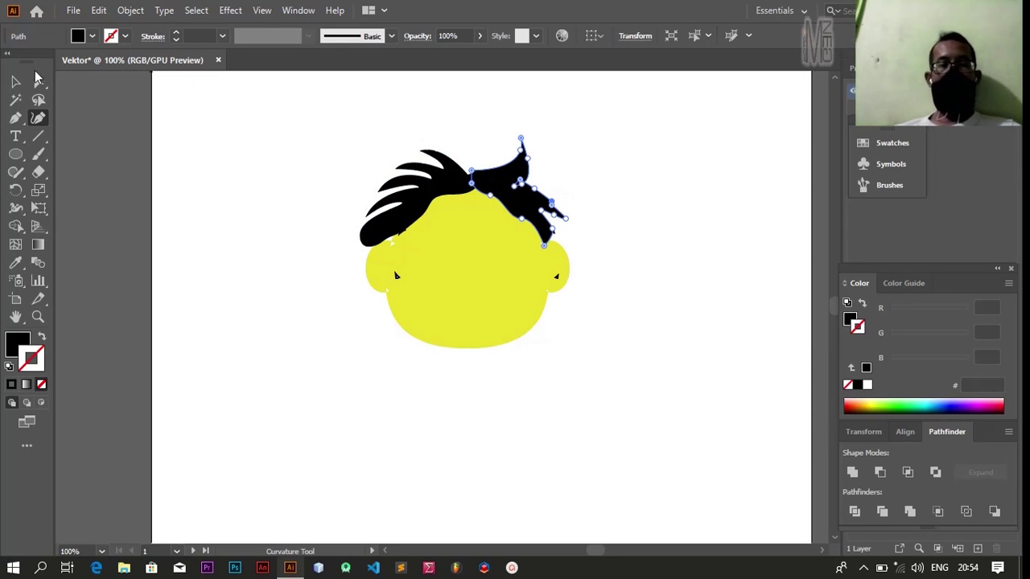
{"action": "left_click", "coordinate": [16, 82]}
{"action": "left_click", "coordinate": [341, 154]}
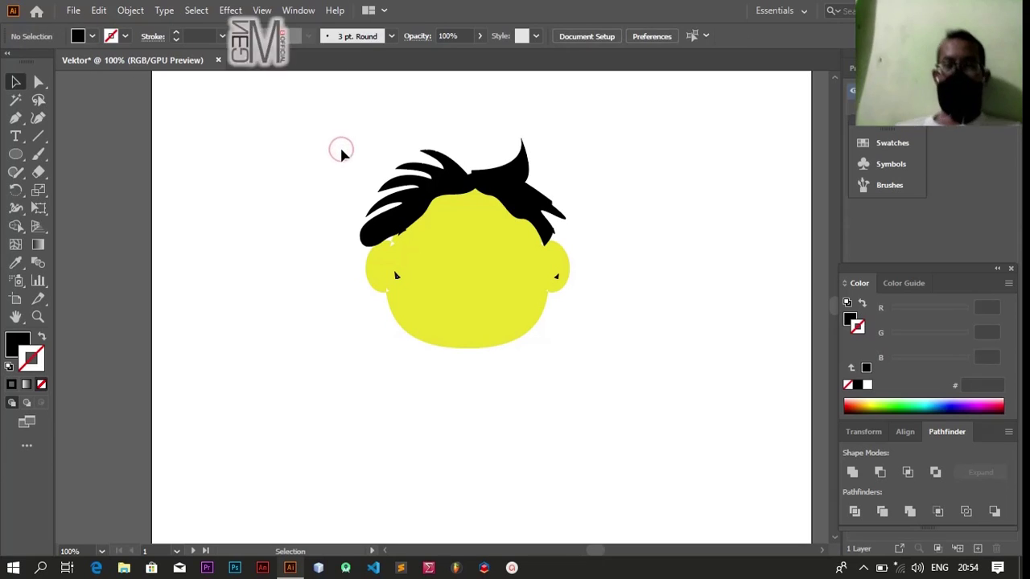
Draw an oval eye on the face's left with white fill and black stroke.
{"action": "left_click", "coordinate": [16, 155]}
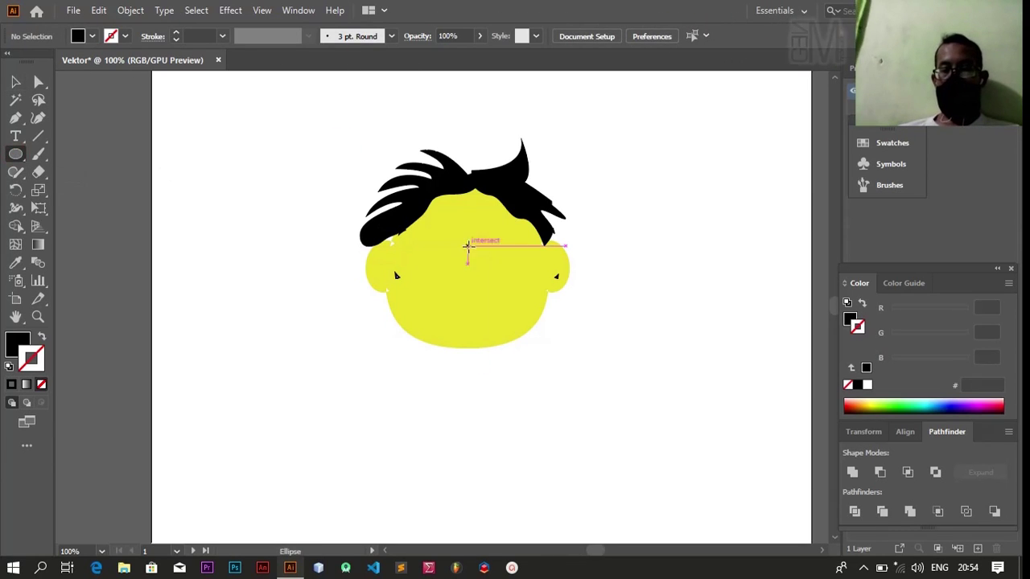
{"action": "left_click_drag", "start_coordinate": [422, 239], "coordinate": [443, 276]}
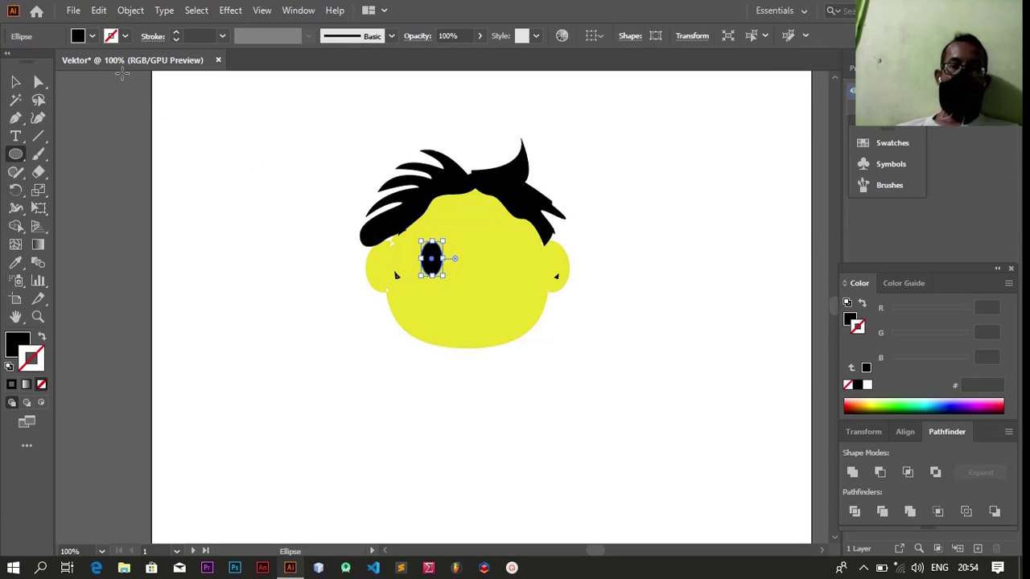
{"action": "left_click", "coordinate": [93, 36]}
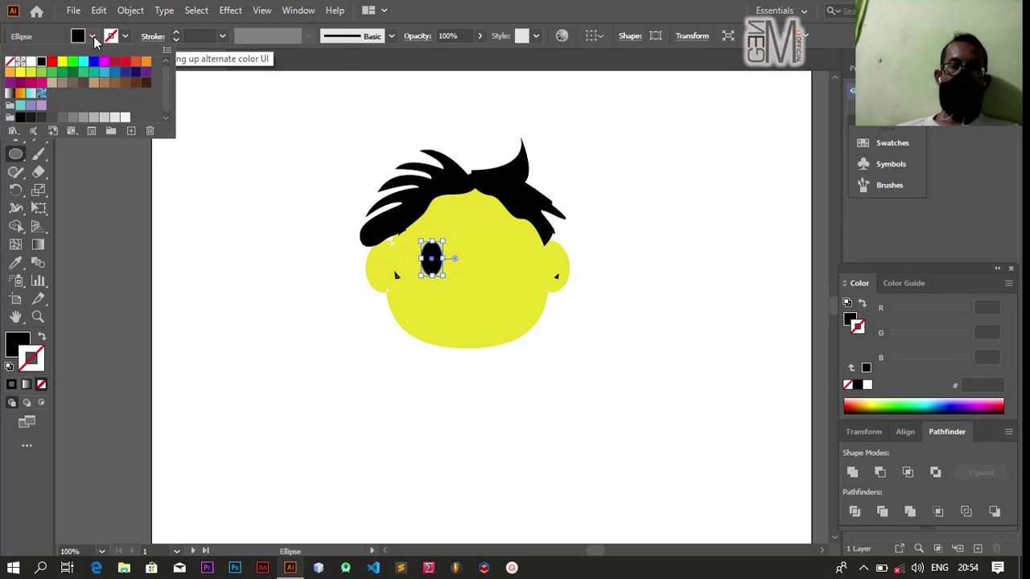
{"action": "left_click", "coordinate": [31, 62]}
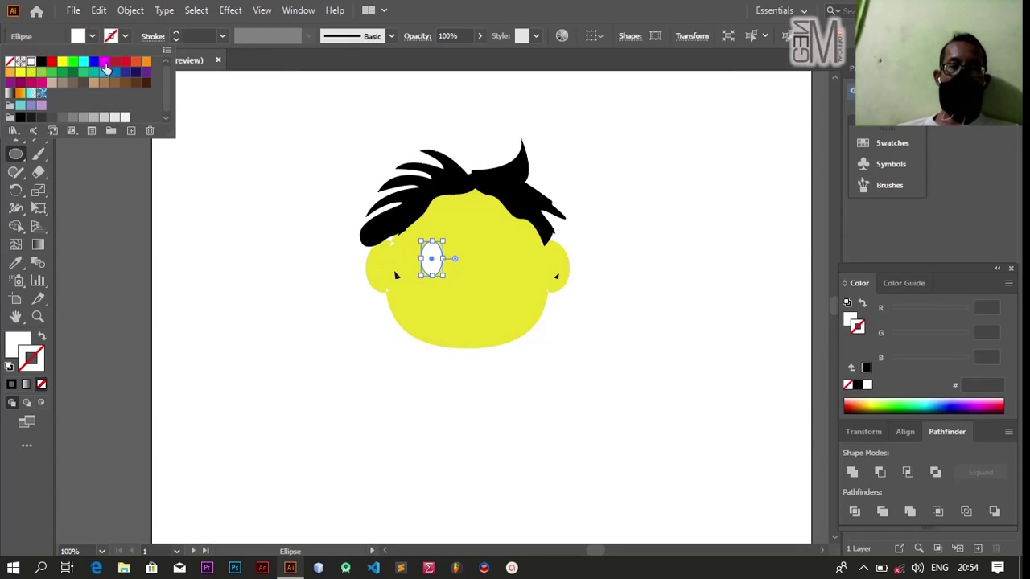
{"action": "left_click", "coordinate": [126, 37]}
{"action": "left_click", "coordinate": [126, 37]}
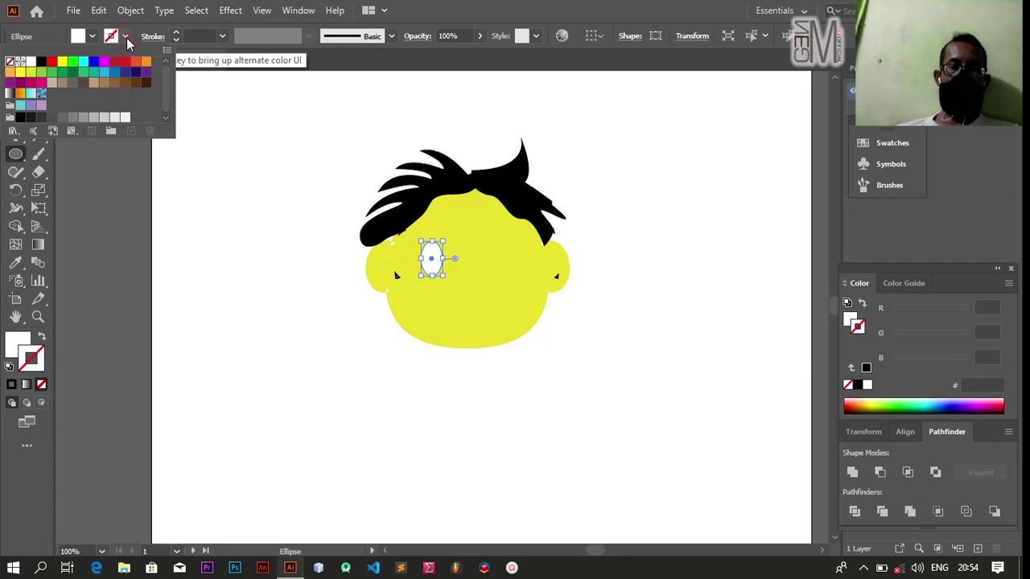
{"action": "left_click", "coordinate": [41, 62]}
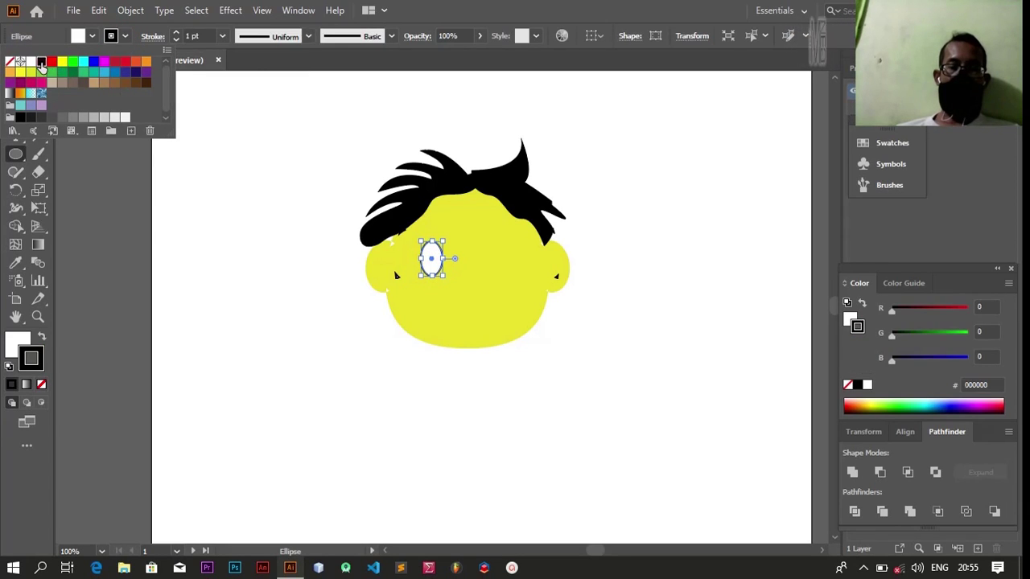
{"action": "left_click", "coordinate": [135, 211]}
Dismiss the Ellipse size dialog, keeping the eye as drawn.
{"action": "left_click", "coordinate": [264, 255]}
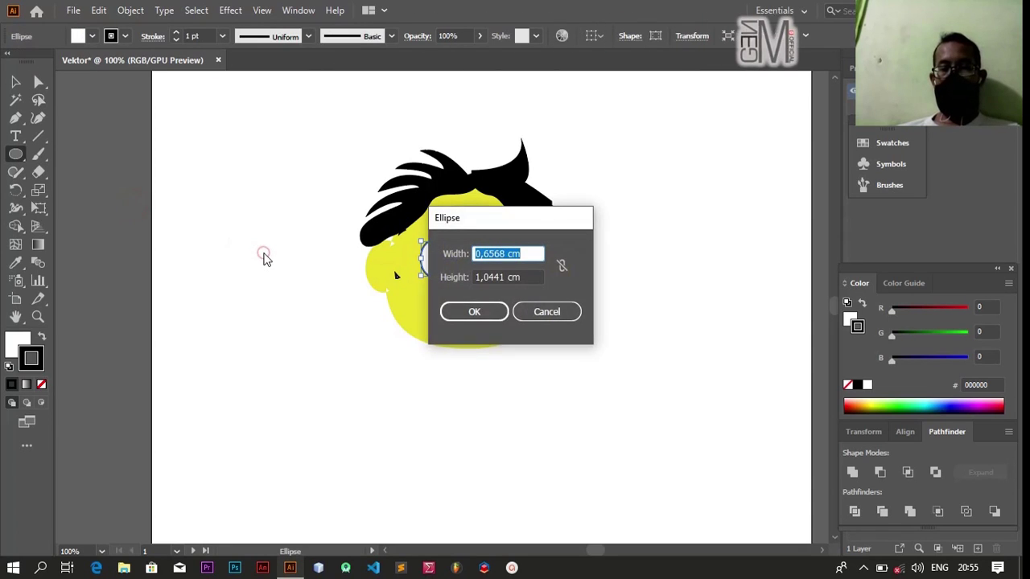
{"action": "left_click", "coordinate": [539, 318]}
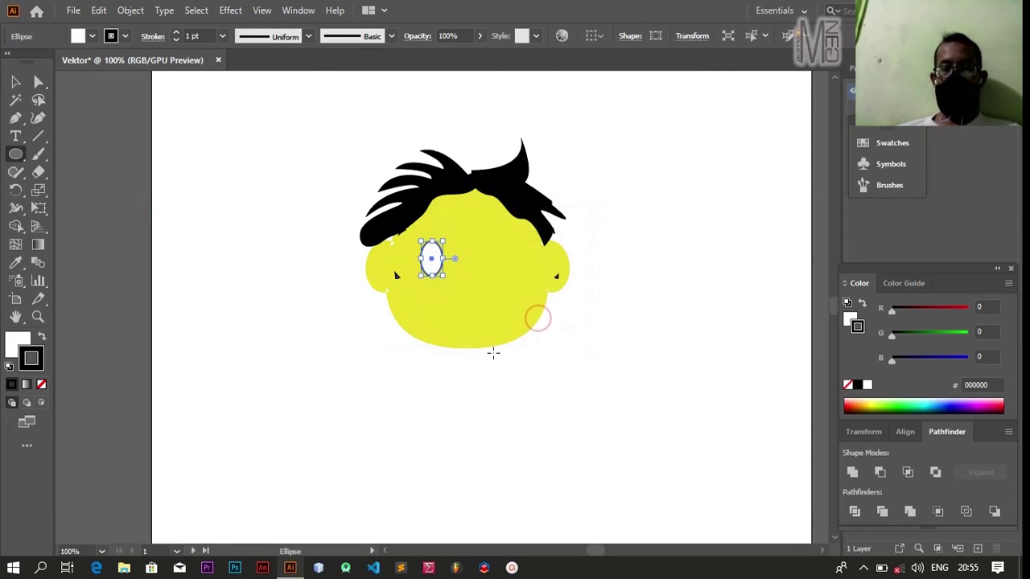
{"action": "left_click", "coordinate": [492, 354]}
{"action": "left_click", "coordinate": [546, 313]}
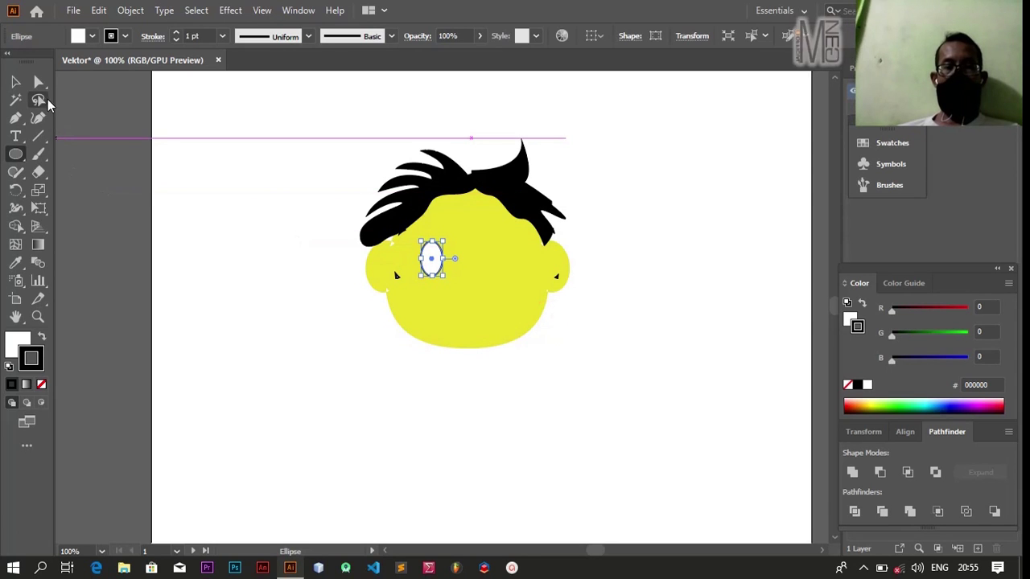
{"action": "left_click", "coordinate": [272, 246]}
{"action": "key", "text": "Return"}
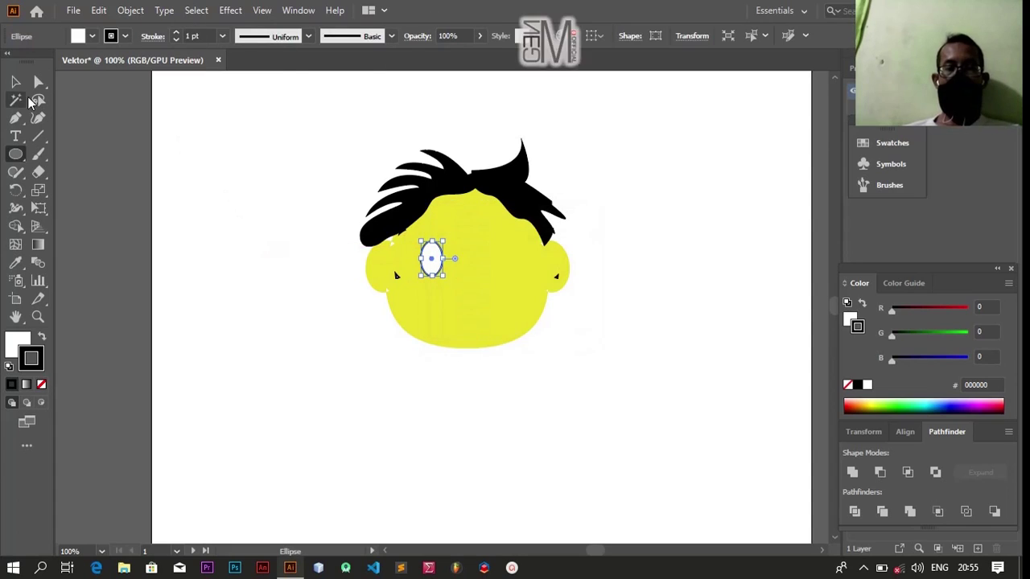
{"action": "left_click", "coordinate": [18, 90]}
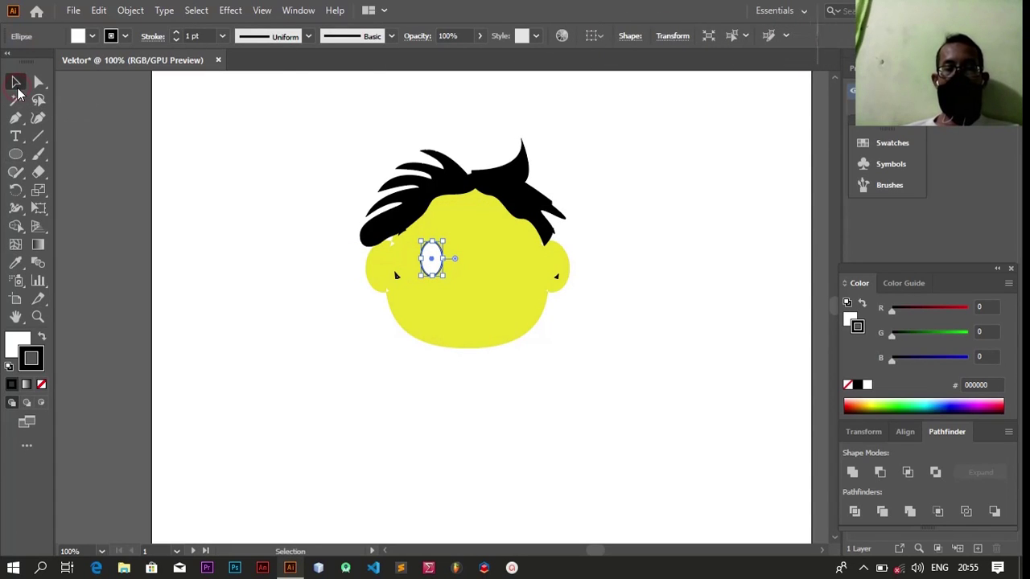
Alt-drag a duplicate of the left eye over to the face's right side.
{"action": "left_click", "coordinate": [224, 170]}
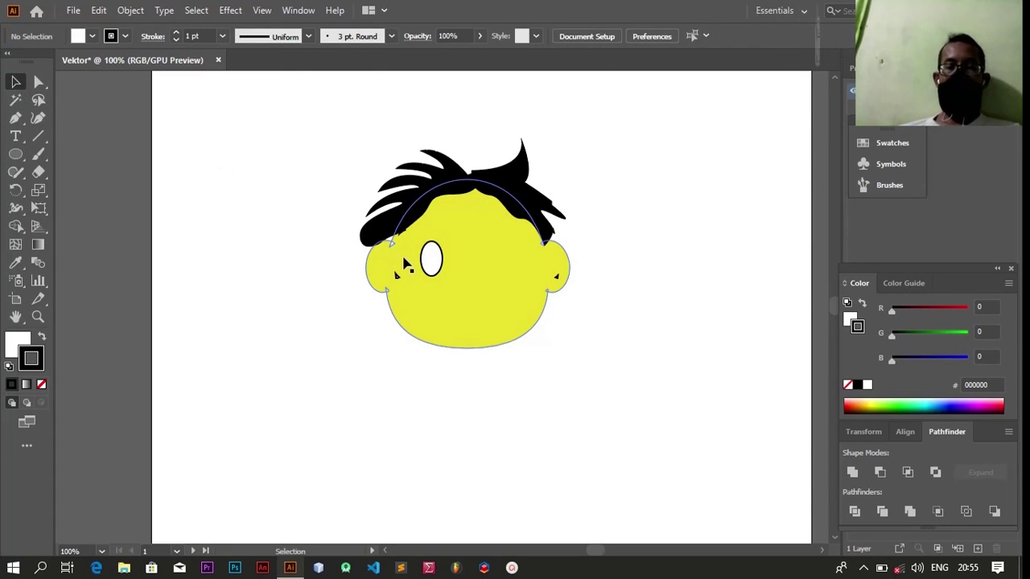
{"action": "left_click", "coordinate": [431, 265]}
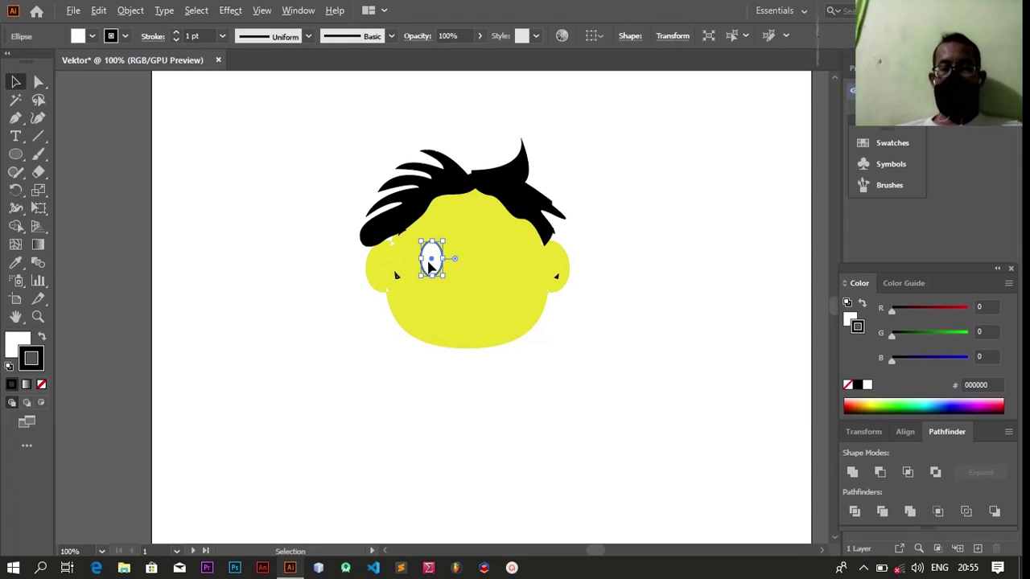
{"action": "left_click_drag", "start_coordinate": [431, 265], "coordinate": [491, 259]}
{"action": "left_click", "coordinate": [626, 219]}
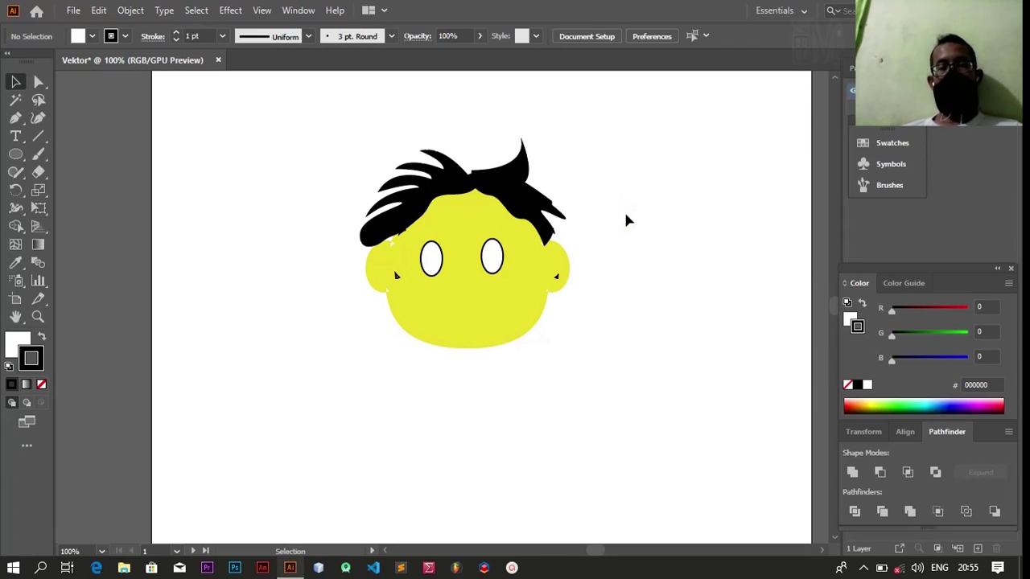
{"action": "left_click", "coordinate": [434, 275]}
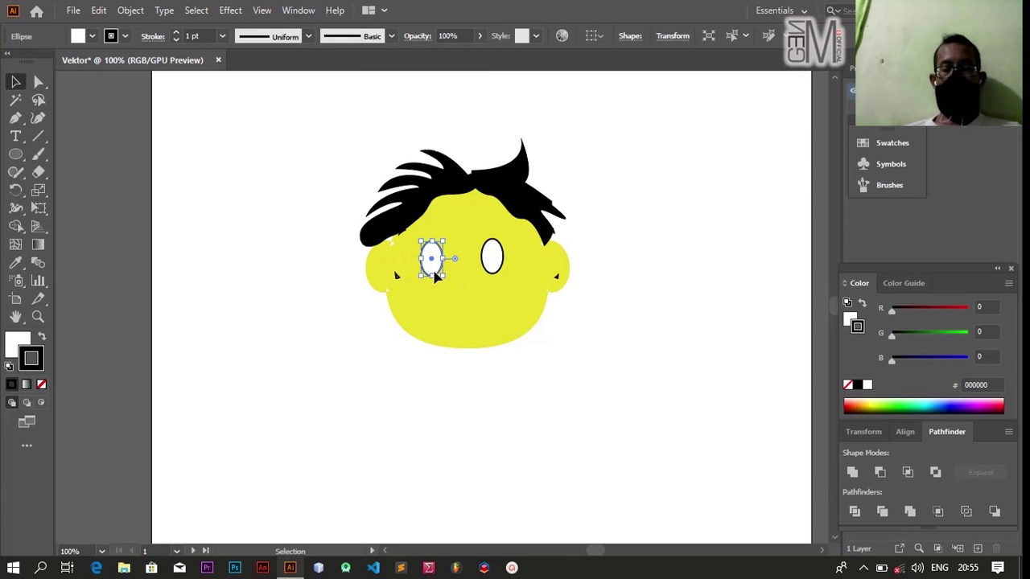
Paste a copy of the left eye in front and shrink it to about 0,45 × 0,67 cm.
{"action": "key", "text": "ctrl"}
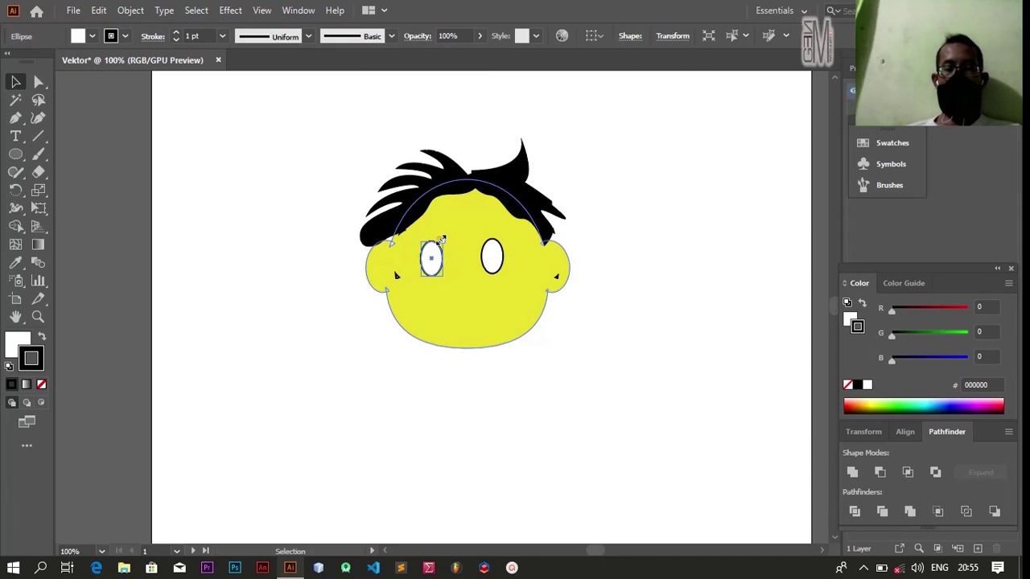
{"action": "left_click_drag", "start_coordinate": [442, 239], "coordinate": [440, 256]}
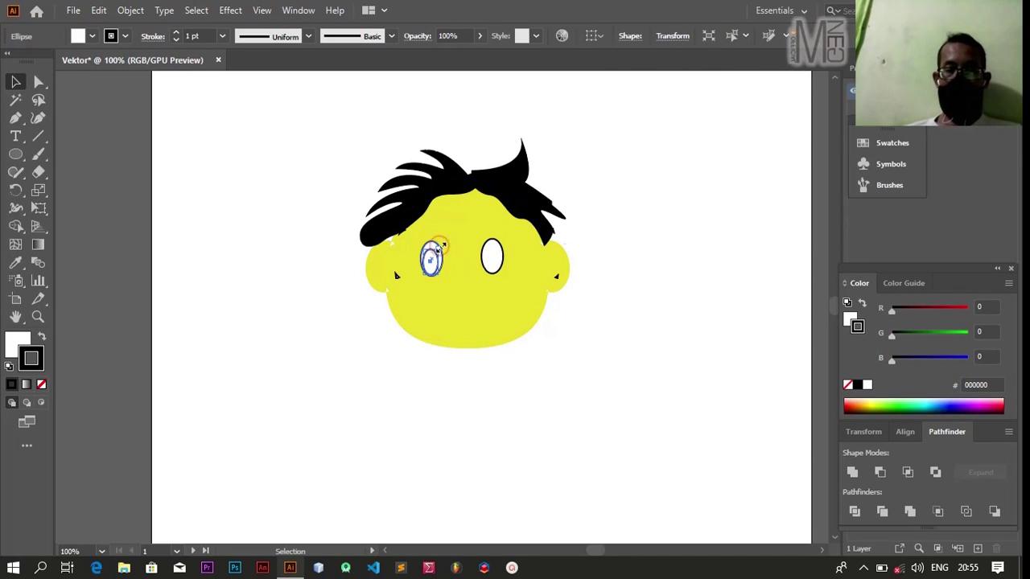
{"action": "left_click_drag", "start_coordinate": [437, 246], "coordinate": [440, 246]}
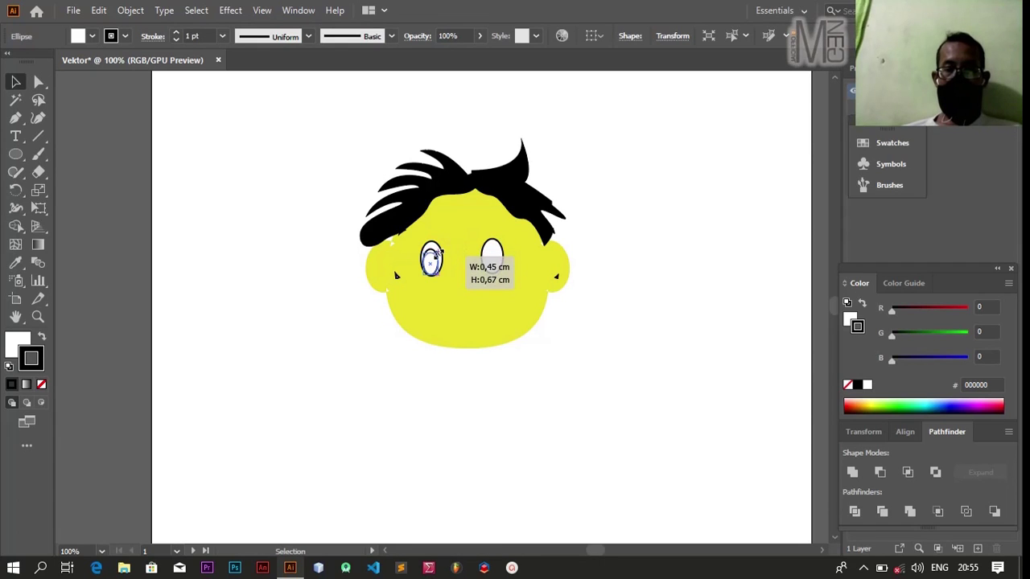
{"action": "left_click_drag", "start_coordinate": [440, 251], "coordinate": [441, 251]}
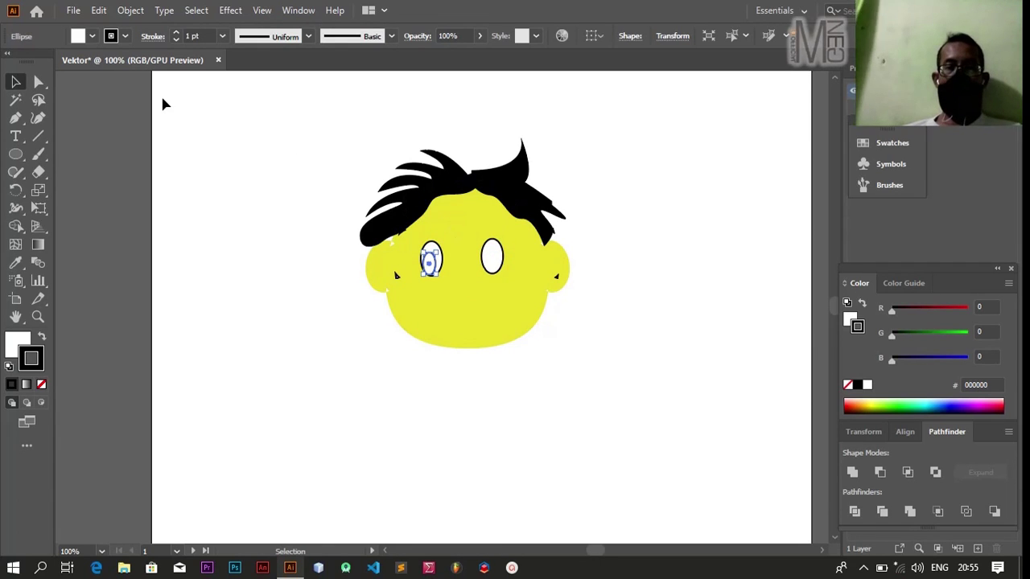
Fill the shrunken eye copy black to form the left pupil.
{"action": "left_click", "coordinate": [92, 37]}
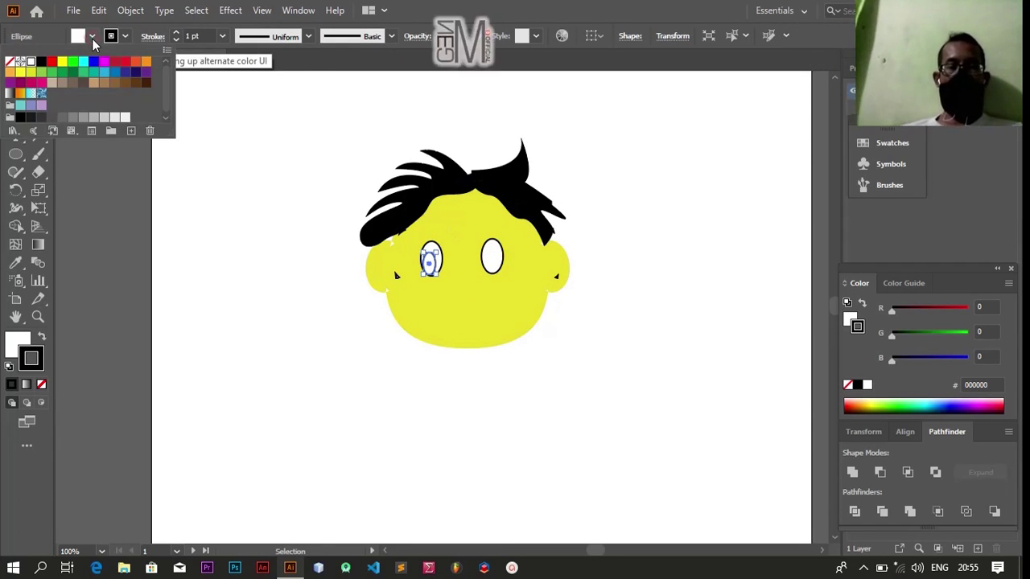
{"action": "left_click", "coordinate": [42, 62]}
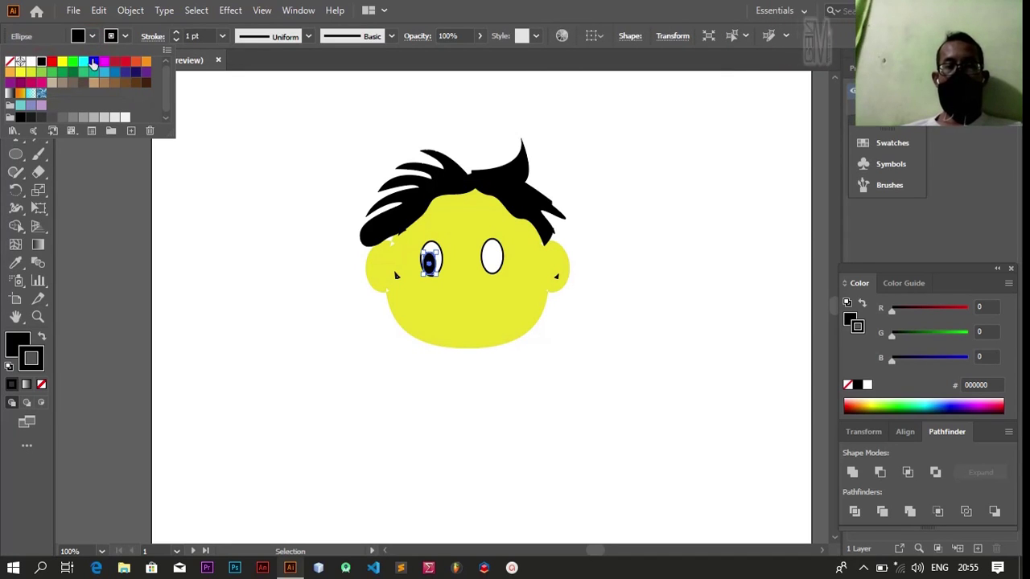
{"action": "left_click", "coordinate": [69, 212]}
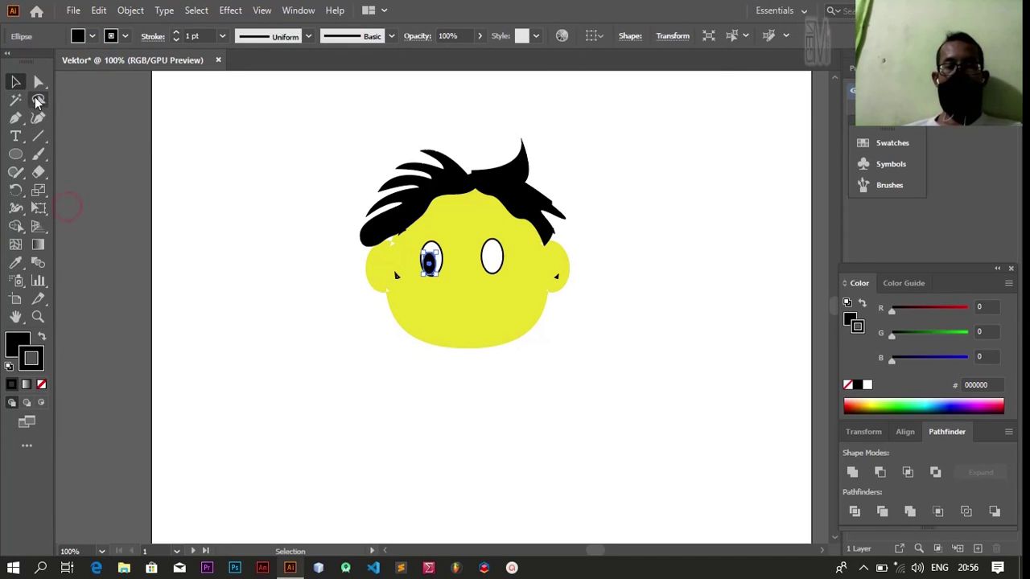
{"action": "left_click", "coordinate": [175, 172]}
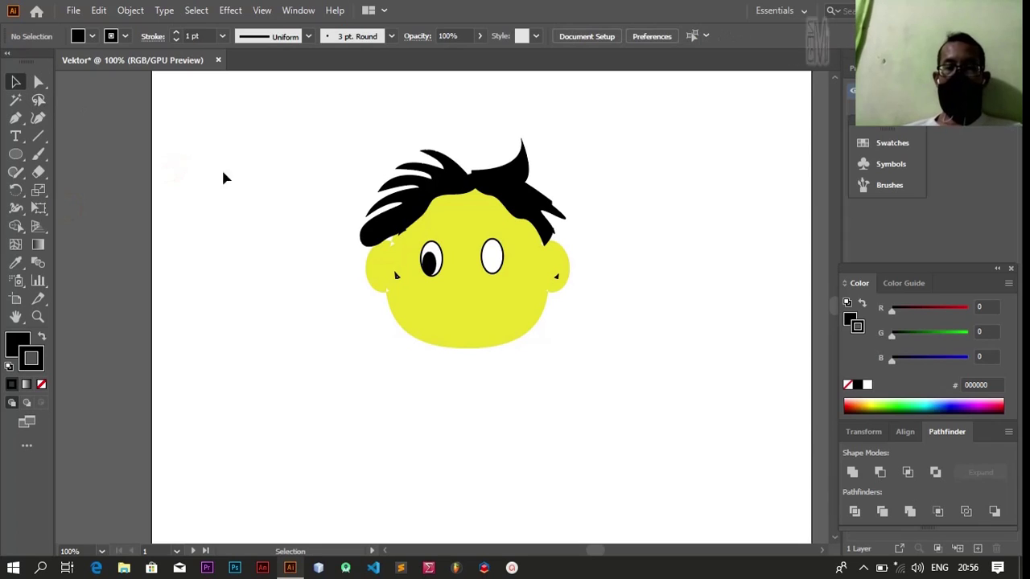
{"action": "left_click", "coordinate": [431, 263]}
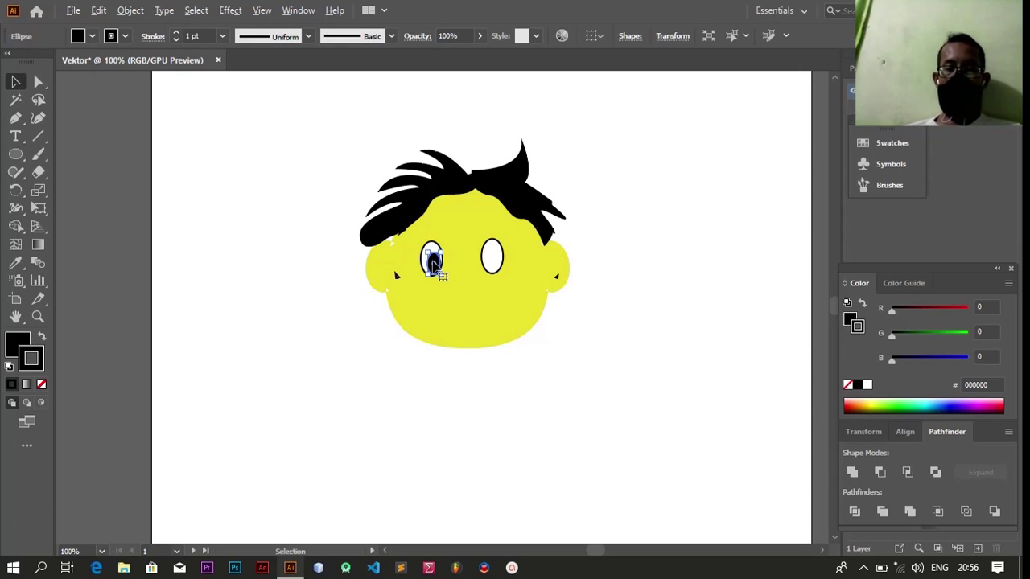
Alt-drag a copy of the left pupil into the right eye.
{"action": "left_click_drag", "start_coordinate": [433, 264], "coordinate": [487, 266]}
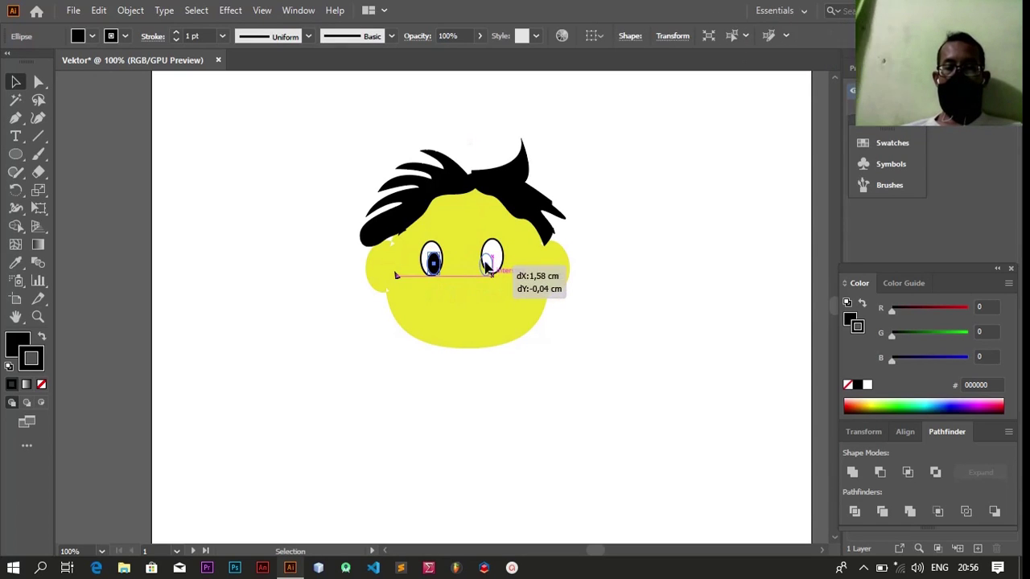
{"action": "left_click_drag", "start_coordinate": [486, 266], "coordinate": [489, 265]}
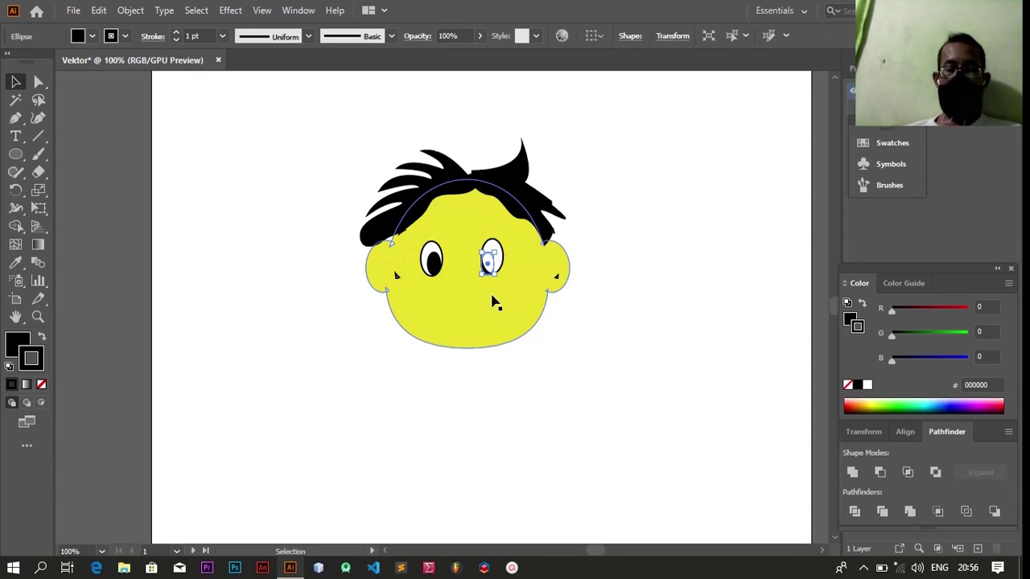
{"action": "left_click_drag", "start_coordinate": [435, 269], "coordinate": [490, 264]}
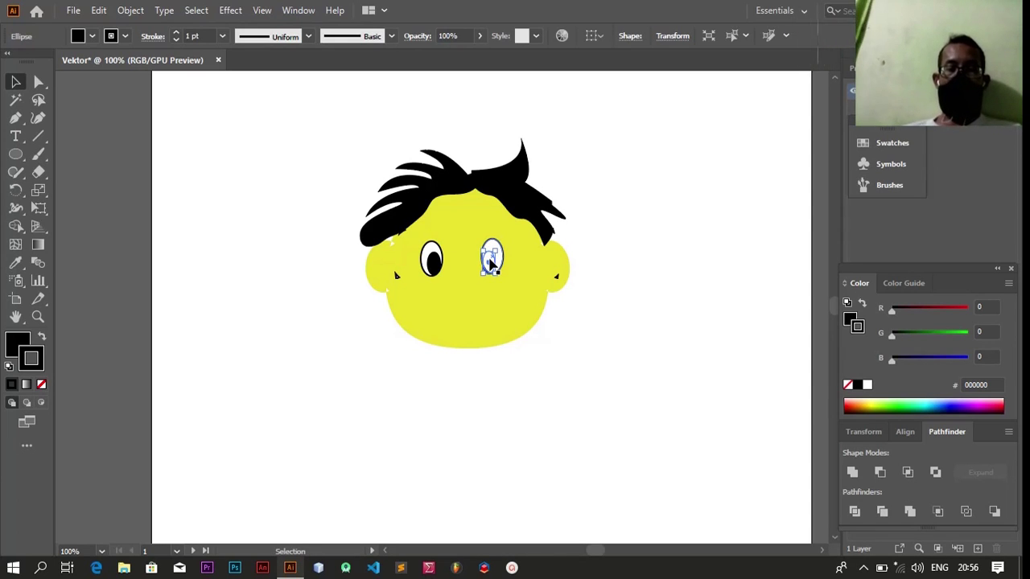
{"action": "left_click", "coordinate": [42, 337]}
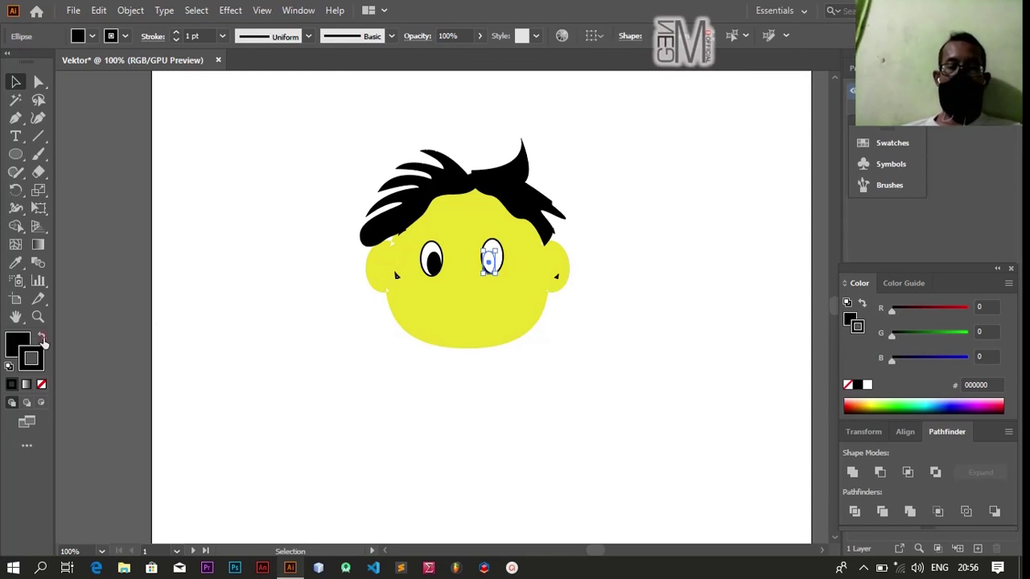
{"action": "left_click", "coordinate": [132, 208]}
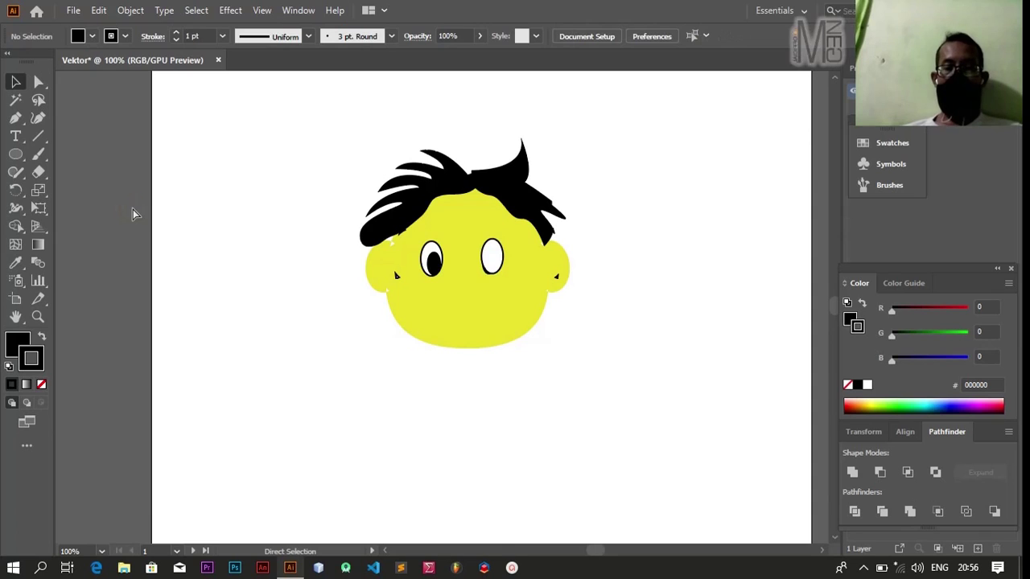
{"action": "key", "text": "ctrl+f"}
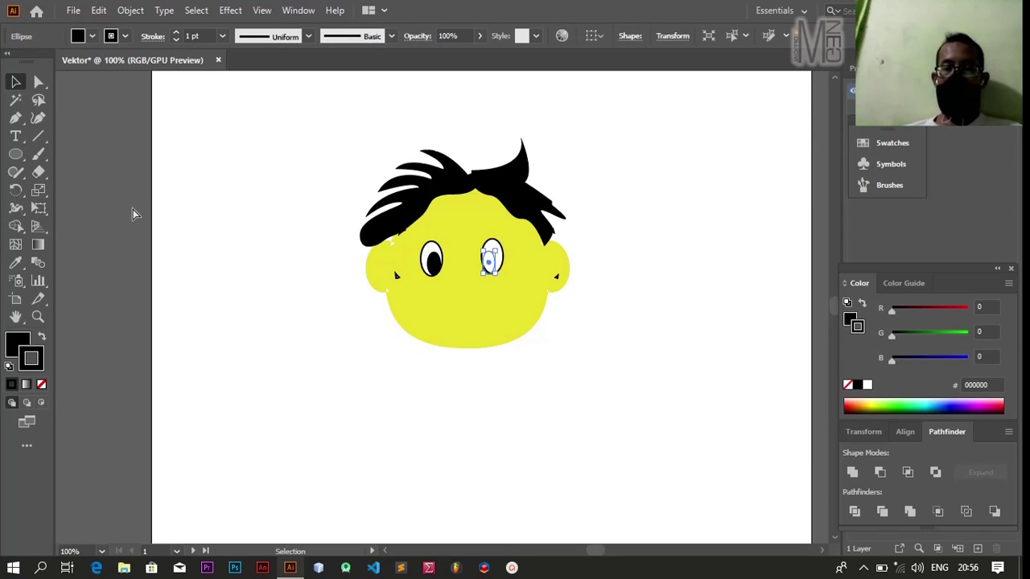
{"action": "left_click", "coordinate": [132, 211]}
{"action": "left_click_drag", "start_coordinate": [428, 268], "coordinate": [488, 264]}
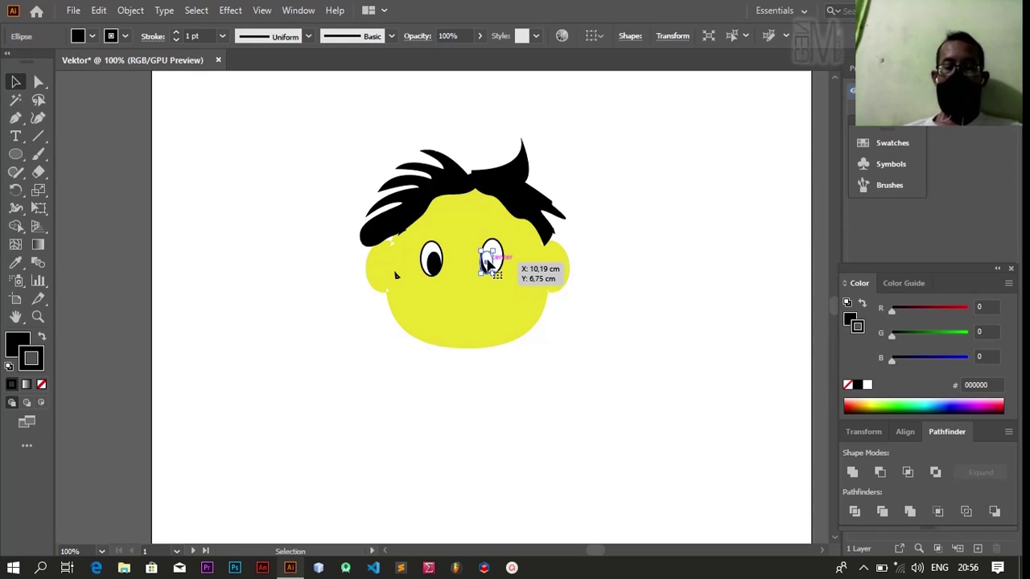
{"action": "left_click_drag", "start_coordinate": [488, 264], "coordinate": [483, 271]}
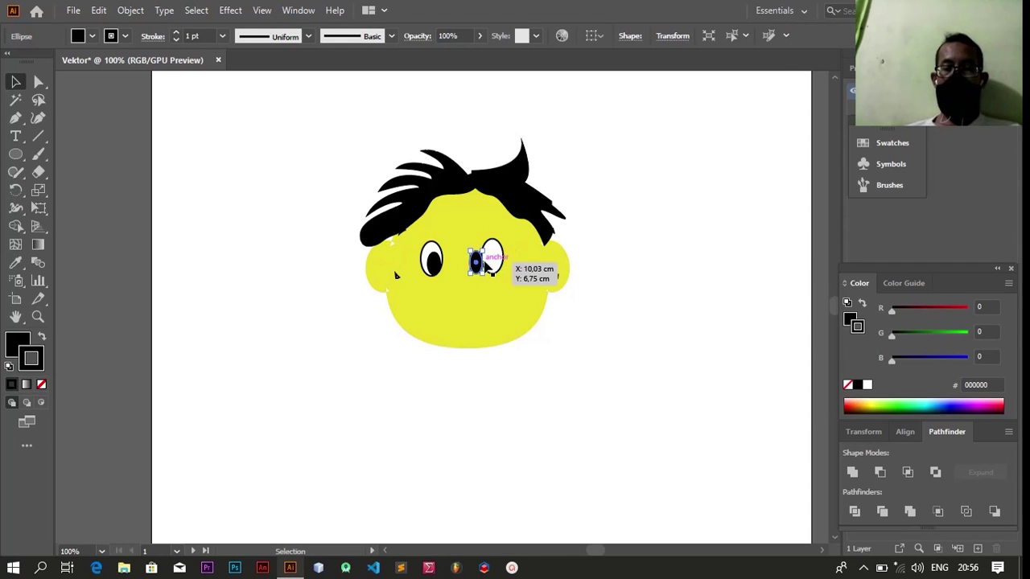
Bring the right pupil to the front with Arrange > Bring to Front and nudge it into place.
{"action": "right_click", "coordinate": [477, 264]}
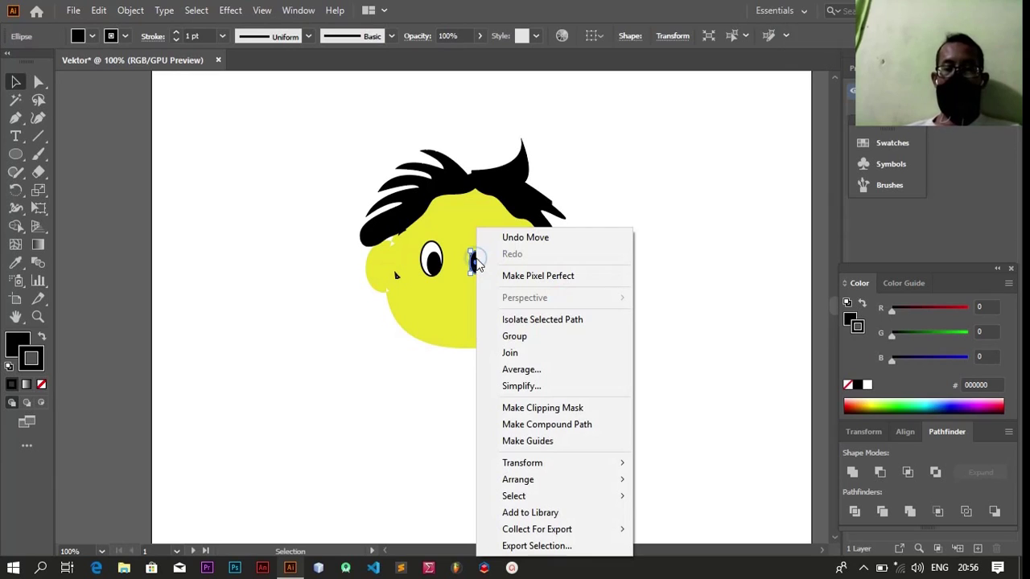
{"action": "mouse_move", "coordinate": [519, 480]}
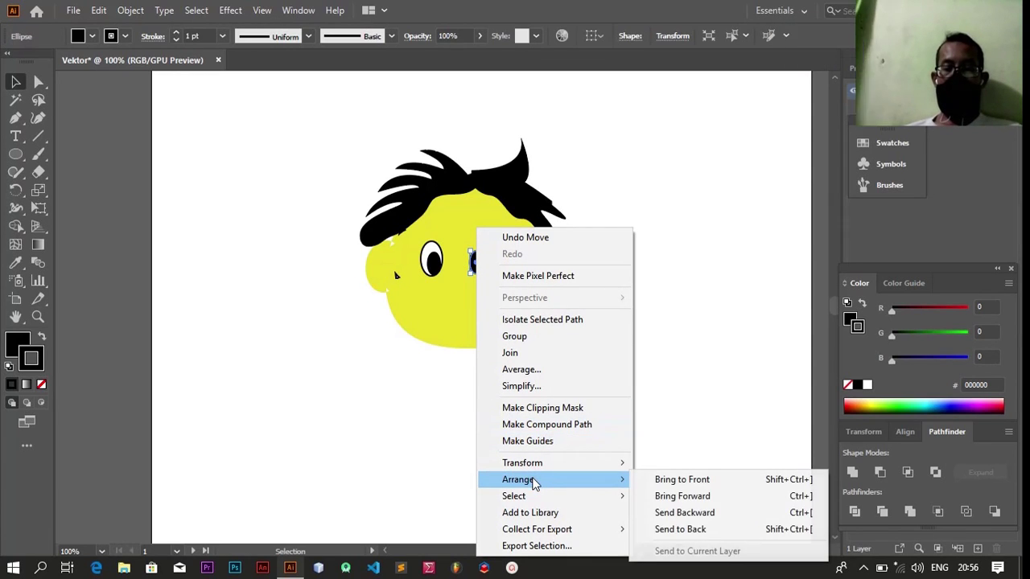
{"action": "left_click", "coordinate": [706, 483]}
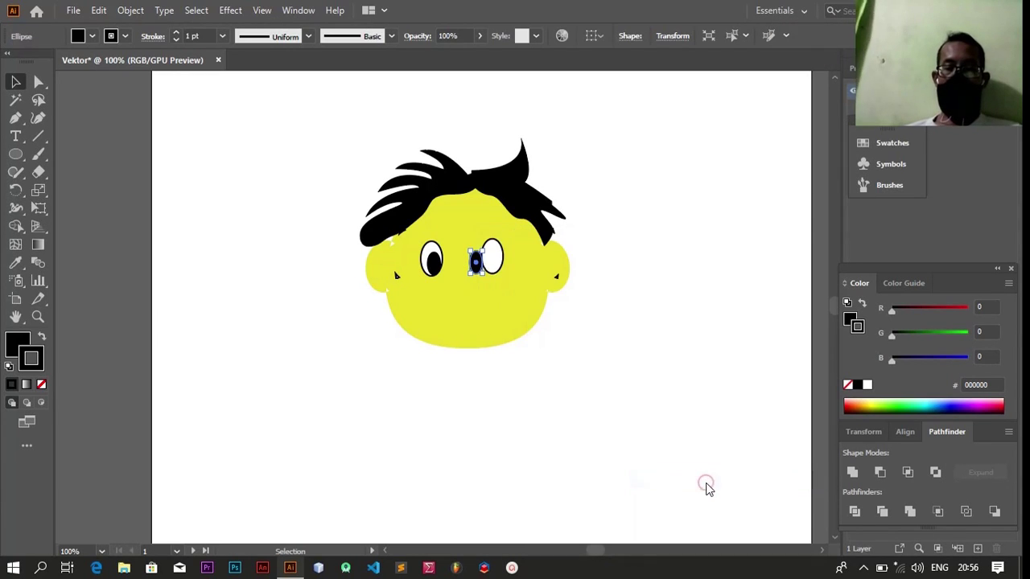
{"action": "key", "text": "Right"}
{"action": "key", "text": "Right"}
{"action": "key", "text": "Right"}
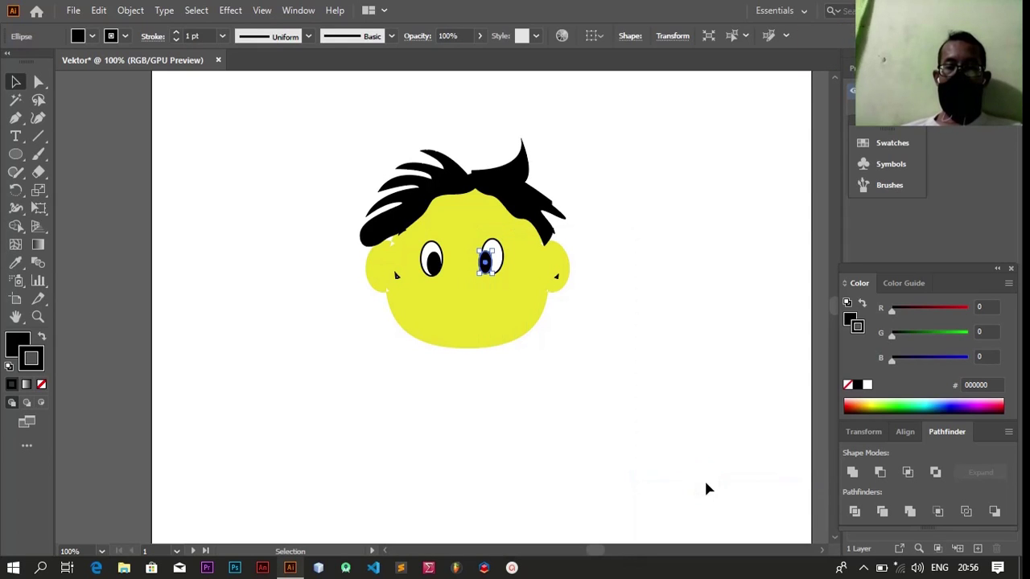
{"action": "key", "text": "Right"}
{"action": "key", "text": "Right"}
{"action": "key", "text": "Right"}
{"action": "key", "text": "Right"}
{"action": "key", "text": "Right"}
{"action": "key", "text": "Right"}
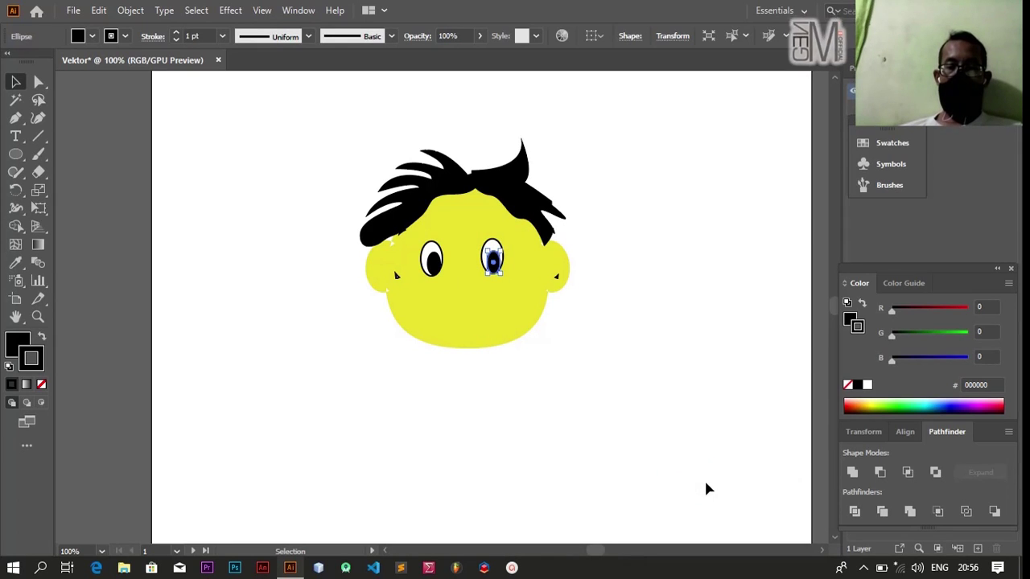
{"action": "key", "text": "Left"}
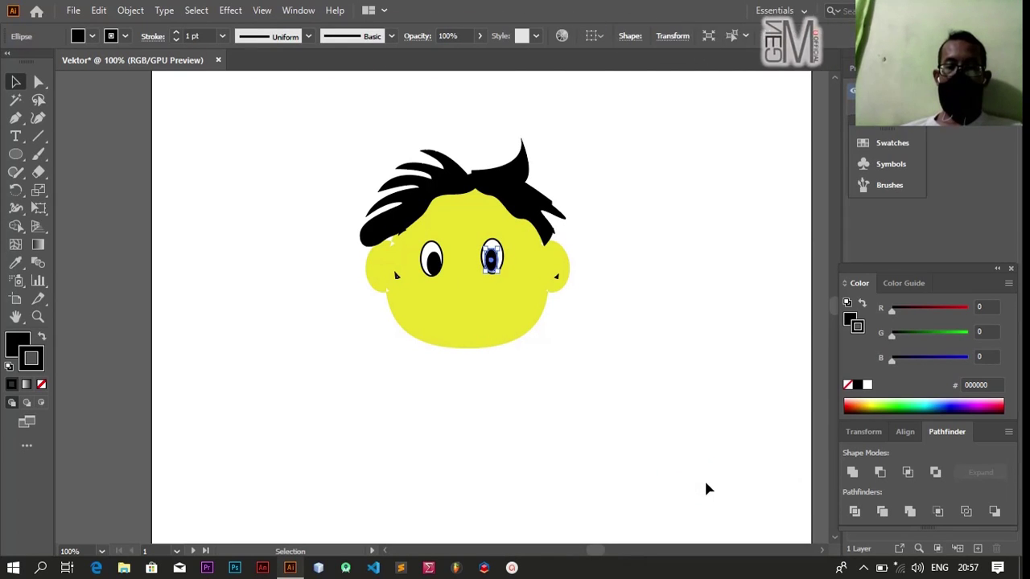
{"action": "key", "text": "Left"}
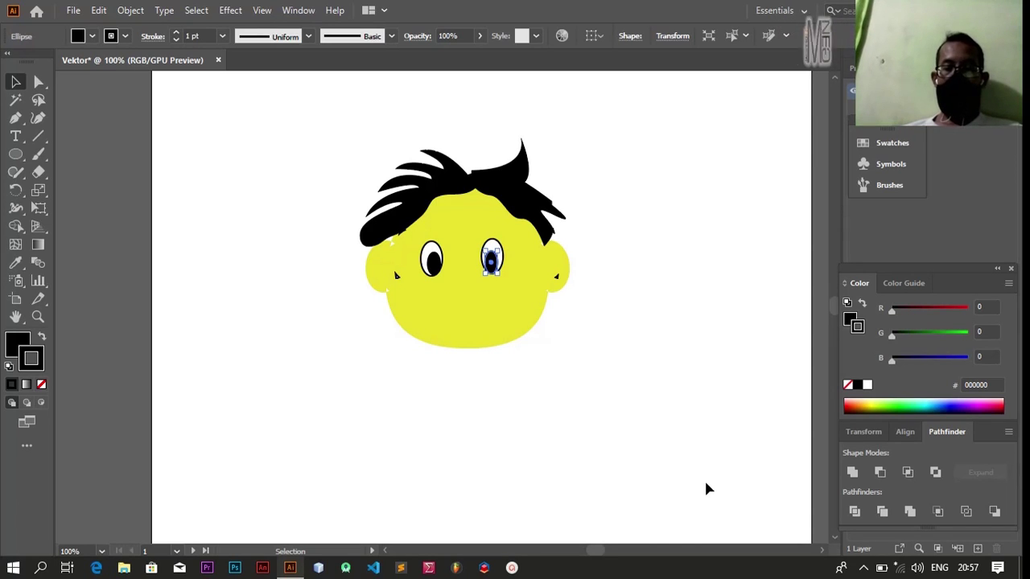
{"action": "left_click", "coordinate": [684, 487]}
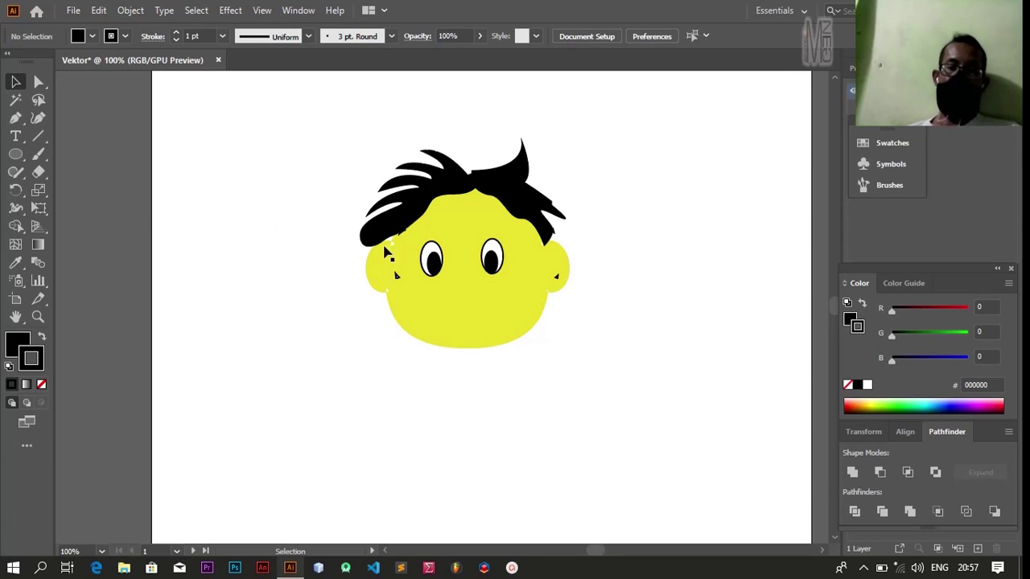
Draw a 0,2974 cm white ellipse with no stroke on the left pupil.
{"action": "left_click", "coordinate": [19, 157]}
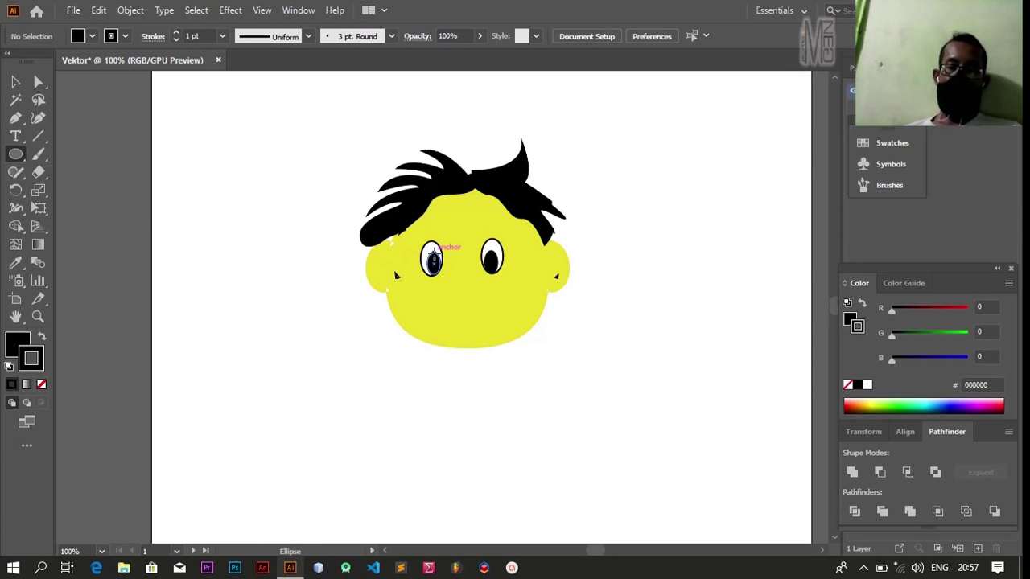
{"action": "left_click_drag", "start_coordinate": [433, 256], "coordinate": [439, 264]}
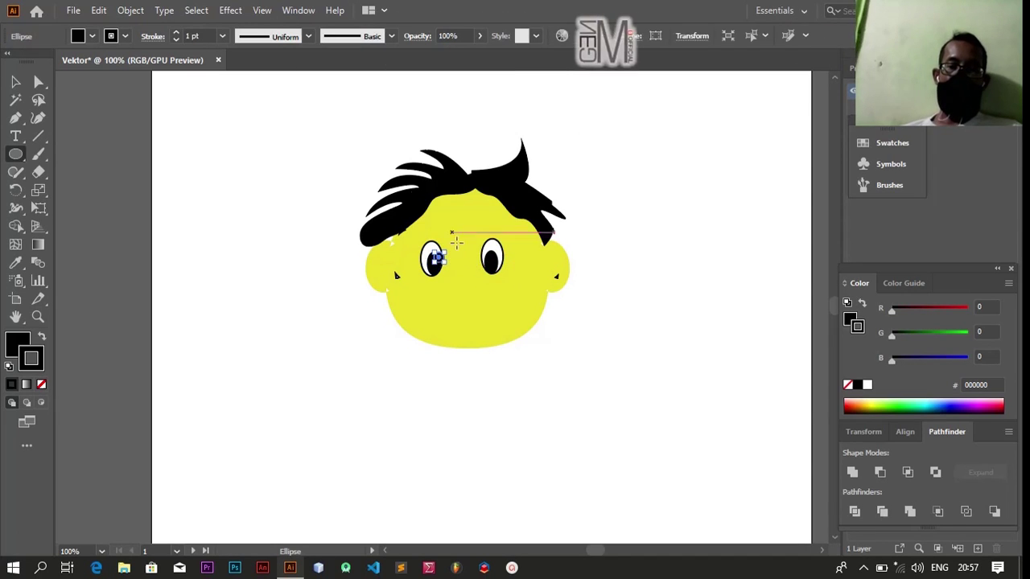
{"action": "left_click", "coordinate": [92, 36]}
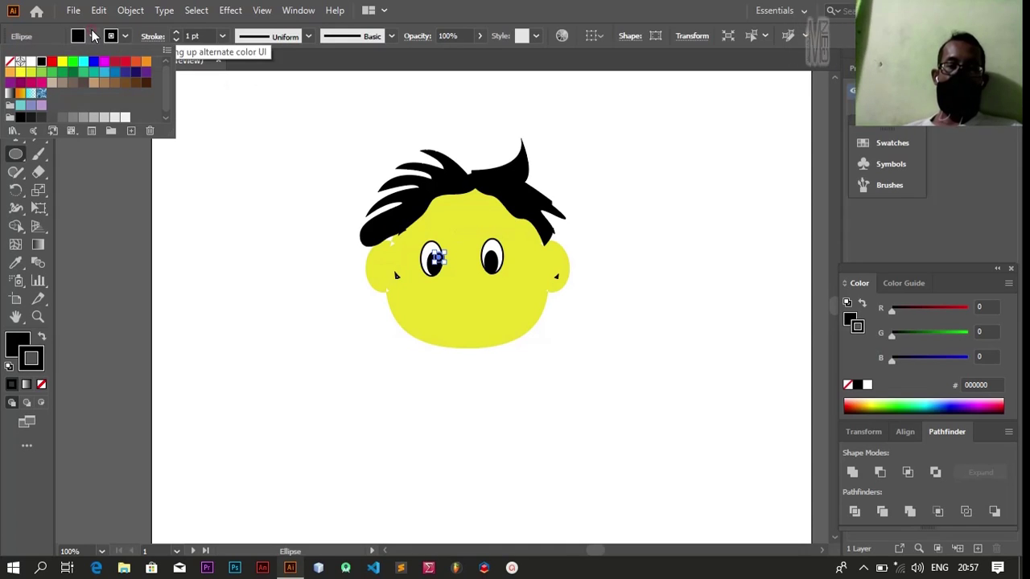
{"action": "left_click", "coordinate": [29, 62]}
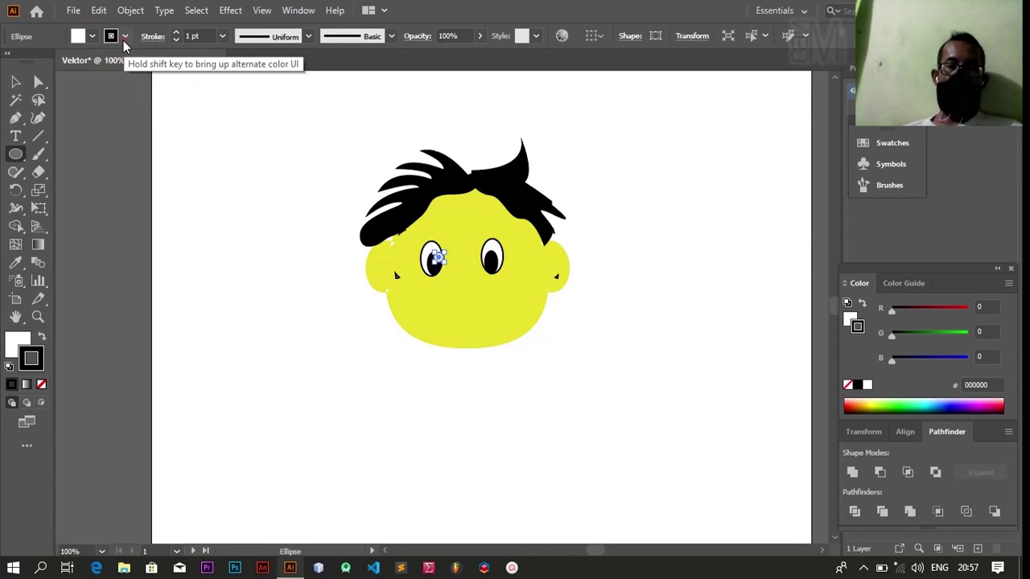
{"action": "left_click", "coordinate": [124, 37]}
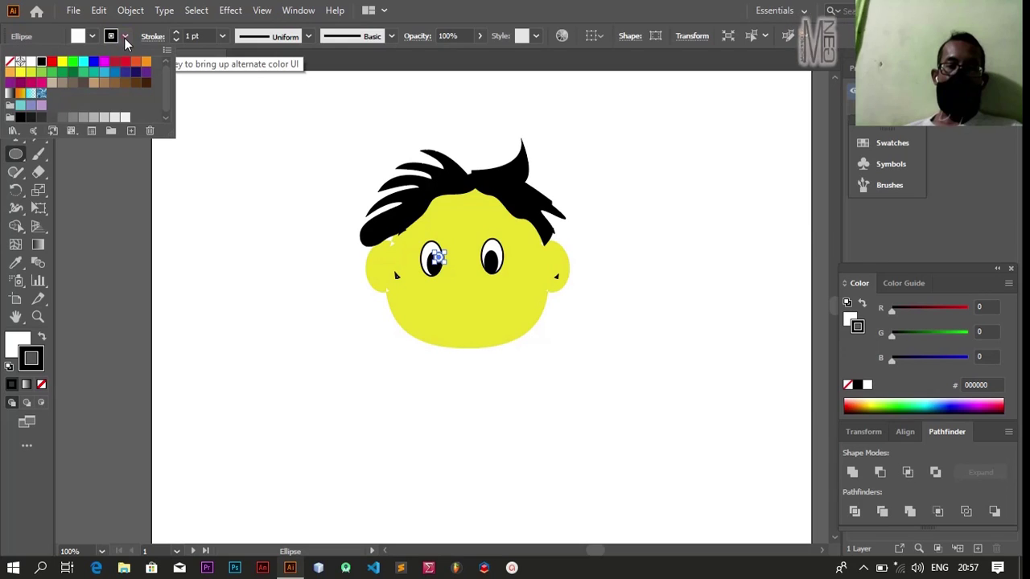
{"action": "left_click", "coordinate": [10, 62]}
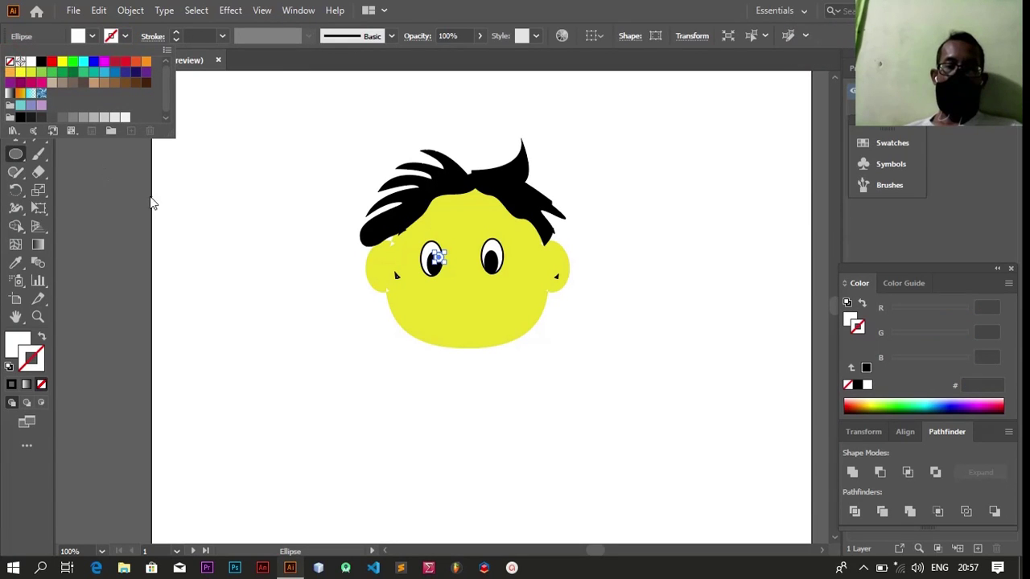
{"action": "left_click", "coordinate": [182, 205]}
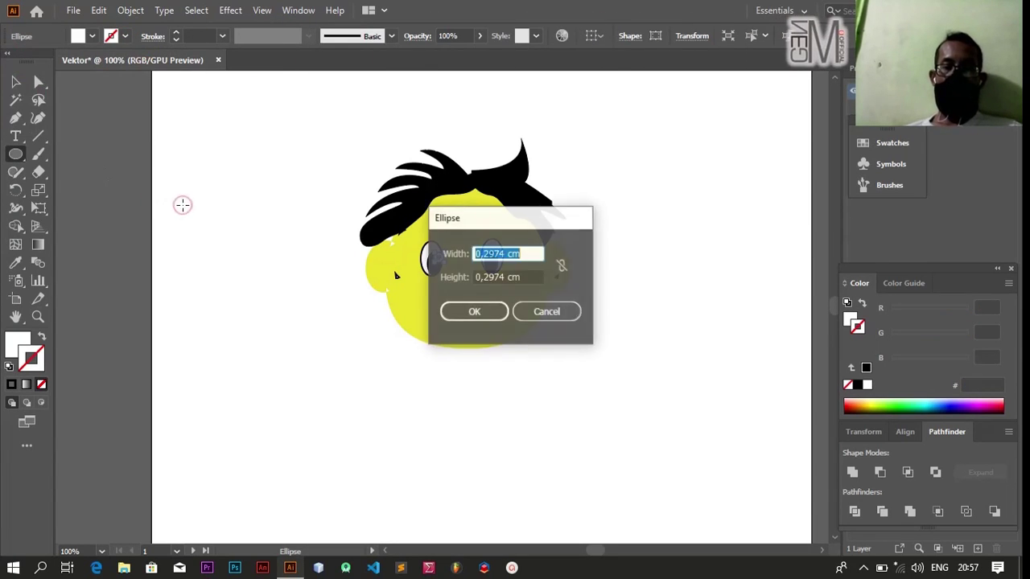
{"action": "key", "text": "Return"}
Select the new highlight dot to check its placement, then deselect.
{"action": "left_click", "coordinate": [21, 86]}
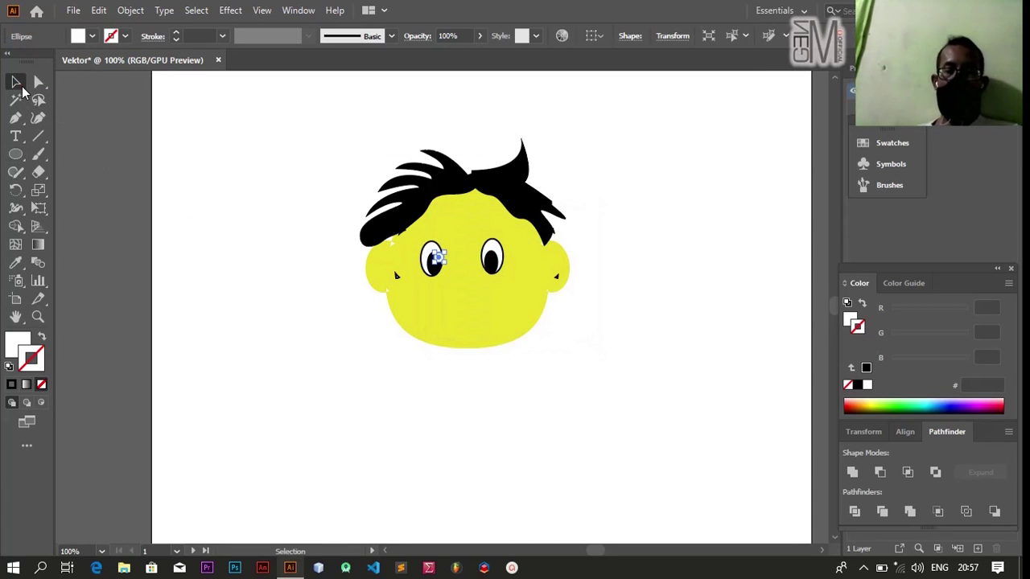
{"action": "left_click", "coordinate": [212, 202]}
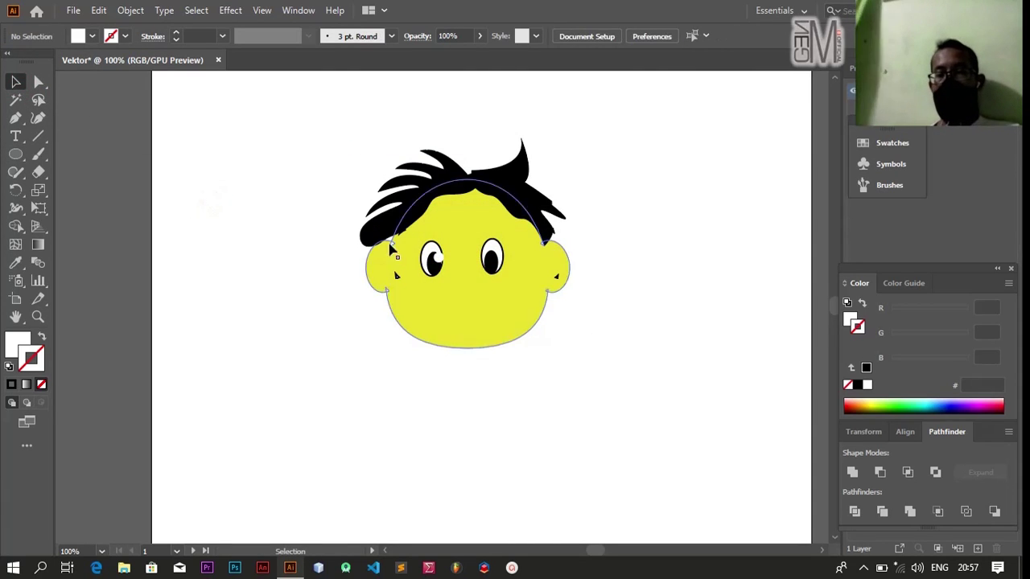
{"action": "left_click", "coordinate": [439, 260]}
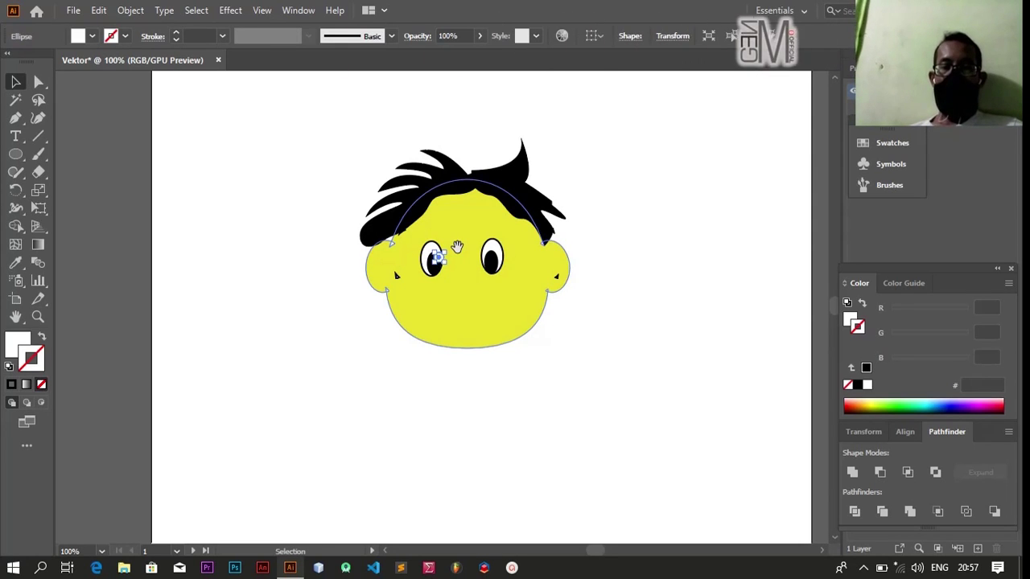
{"action": "key", "text": "a"}
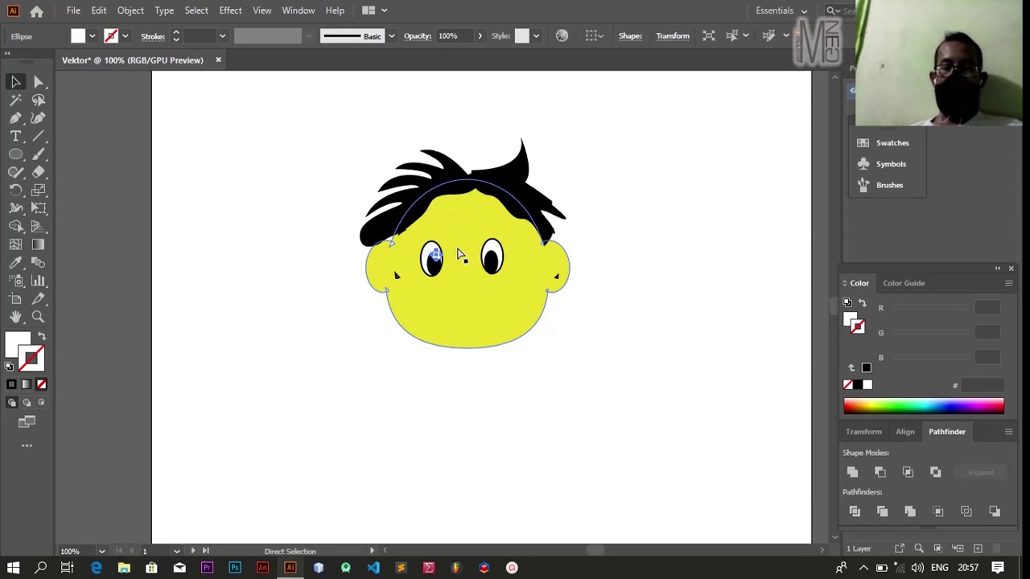
{"action": "left_click", "coordinate": [220, 334]}
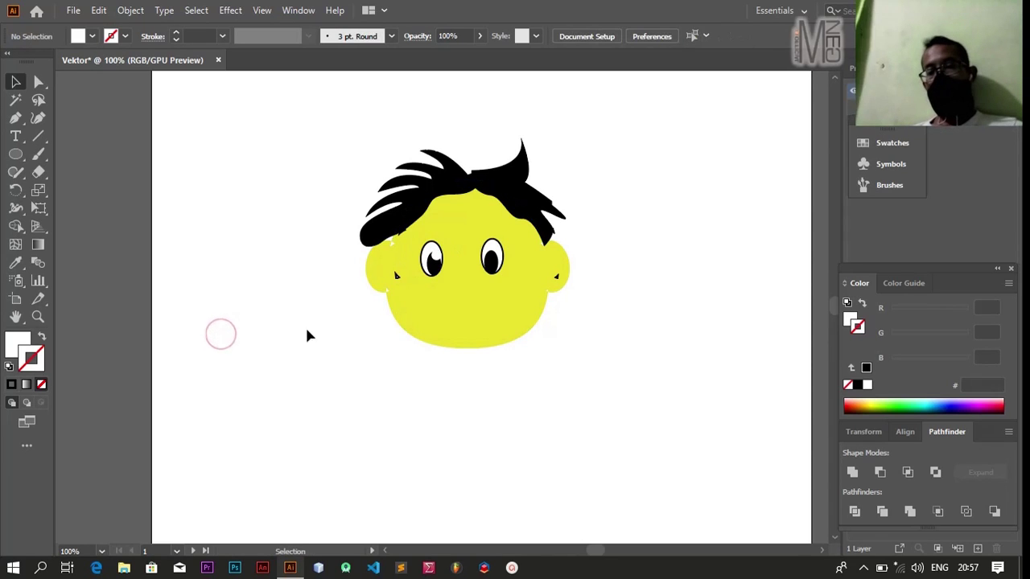
Alt-drag a copy of the left pupil's white highlight onto the right pupil.
{"action": "left_click", "coordinate": [435, 255]}
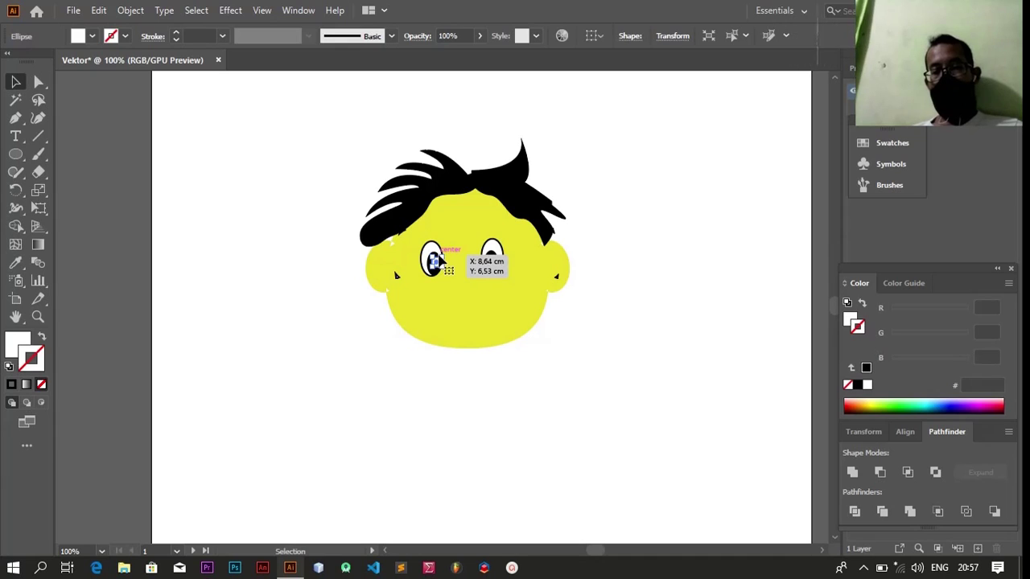
{"action": "left_click", "coordinate": [257, 321]}
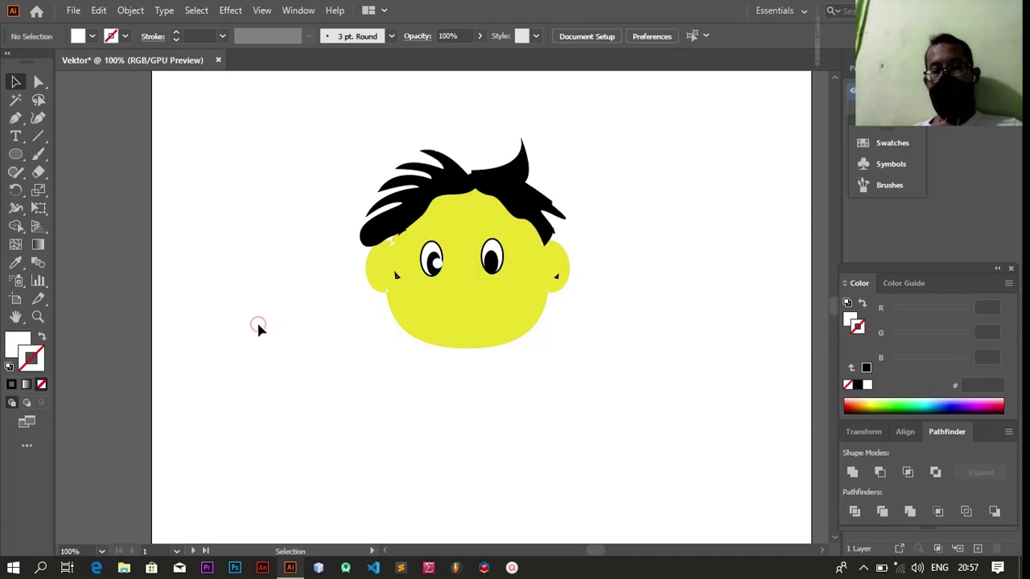
{"action": "left_click", "coordinate": [437, 265]}
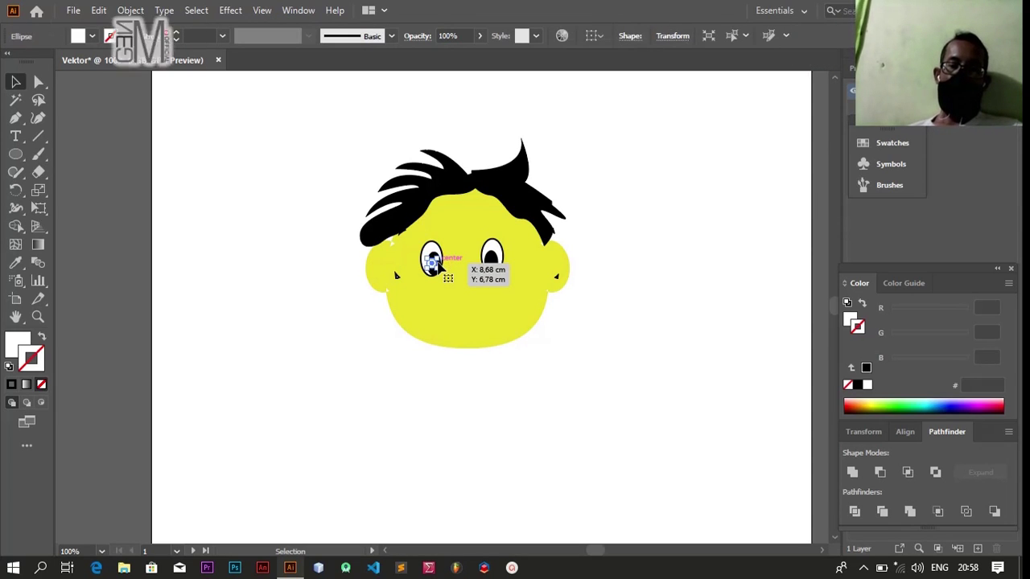
{"action": "left_click", "coordinate": [190, 354]}
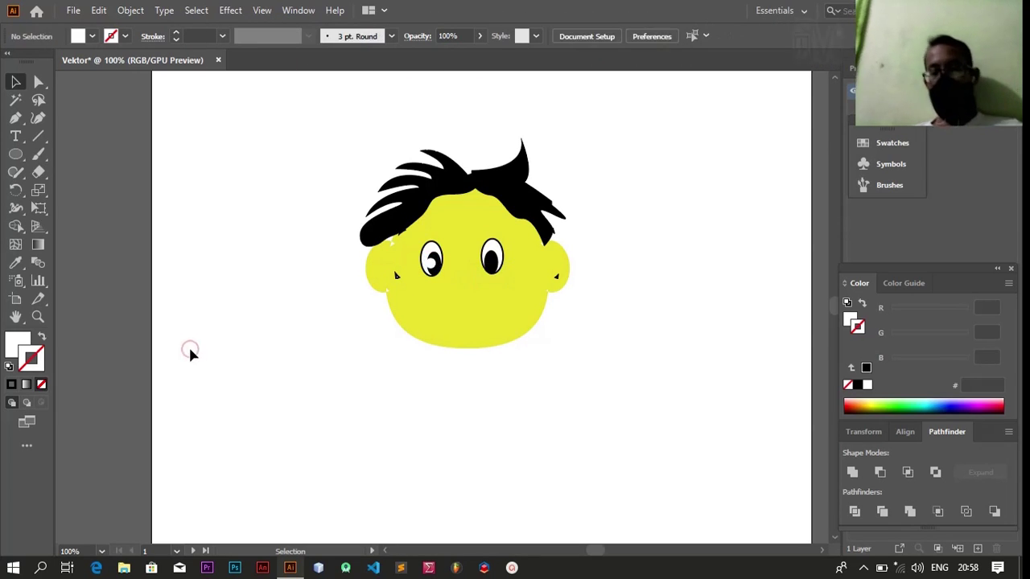
{"action": "left_click", "coordinate": [432, 265]}
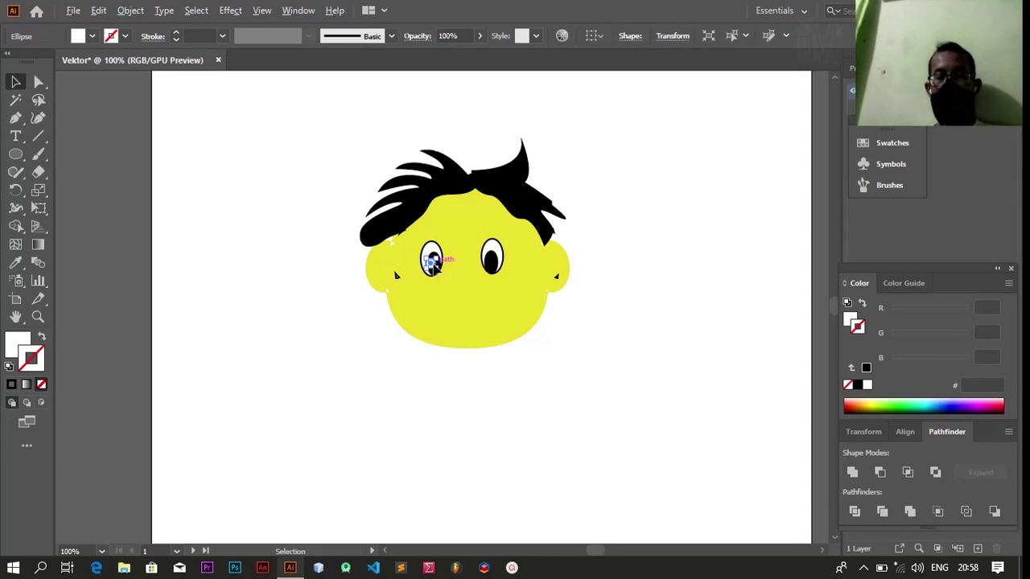
{"action": "left_click_drag", "start_coordinate": [432, 265], "coordinate": [499, 265]}
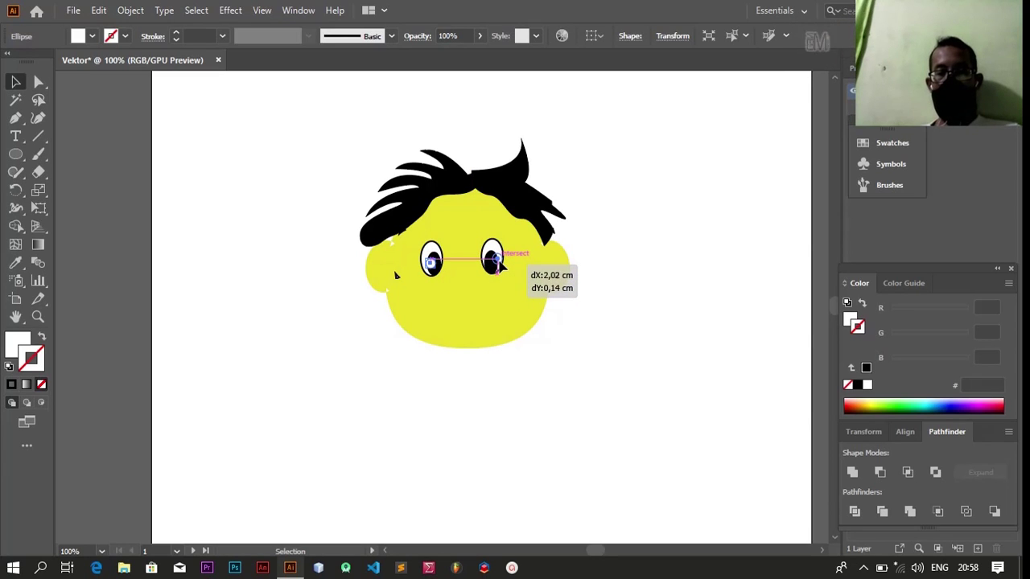
{"action": "left_click_drag", "start_coordinate": [499, 265], "coordinate": [498, 264]}
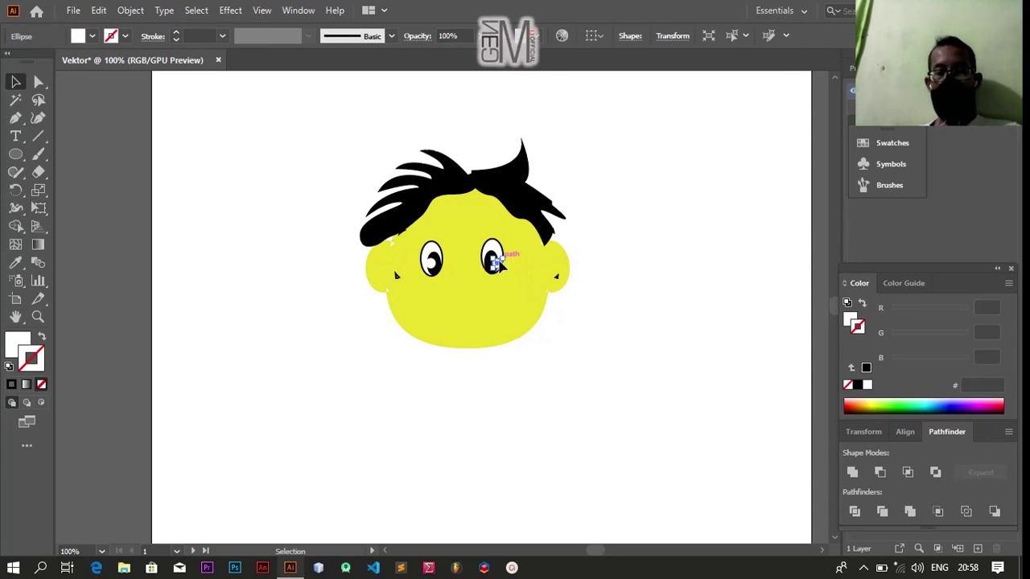
{"action": "left_click", "coordinate": [589, 300]}
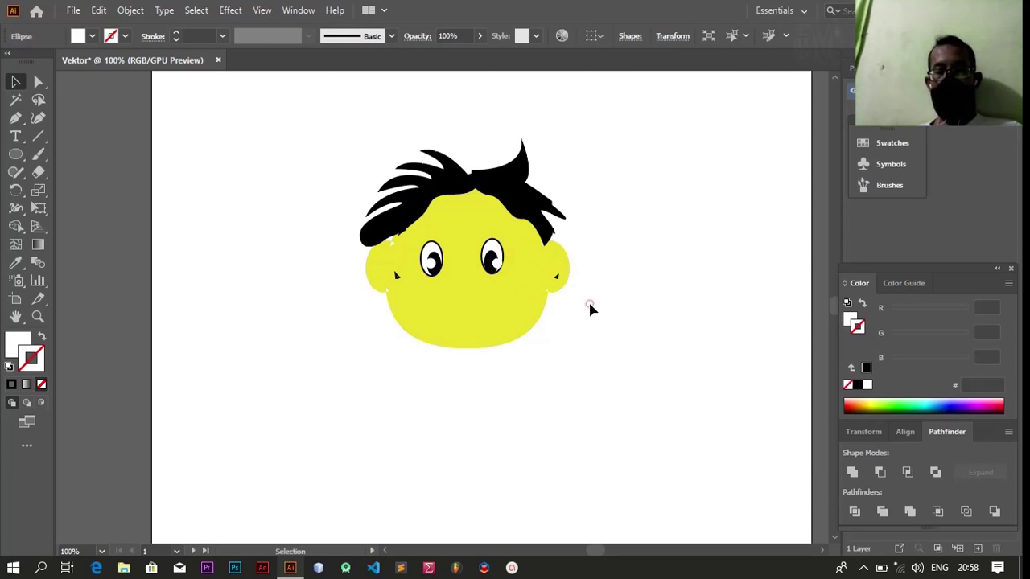
{"action": "left_click", "coordinate": [497, 266]}
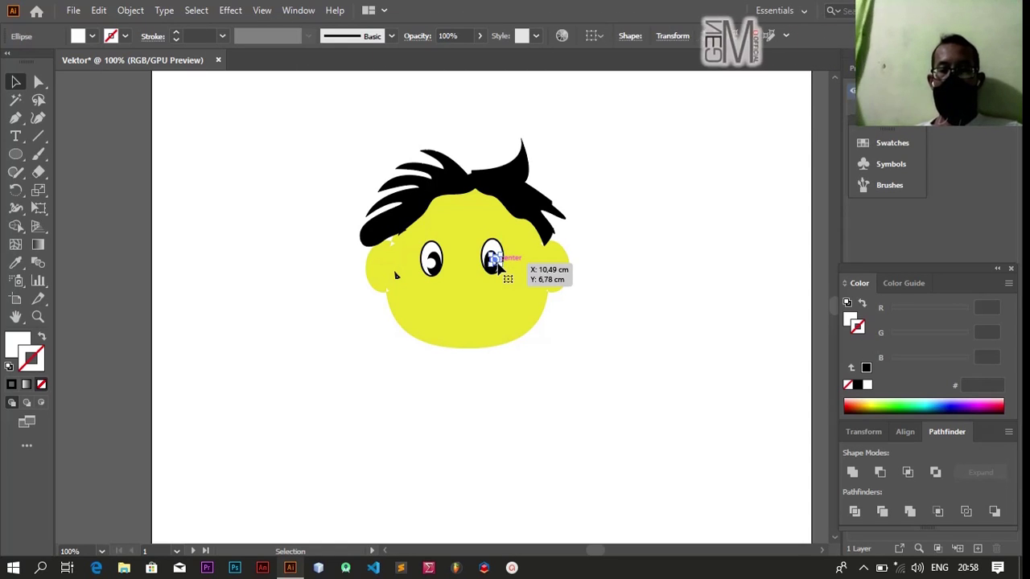
{"action": "left_click", "coordinate": [595, 346]}
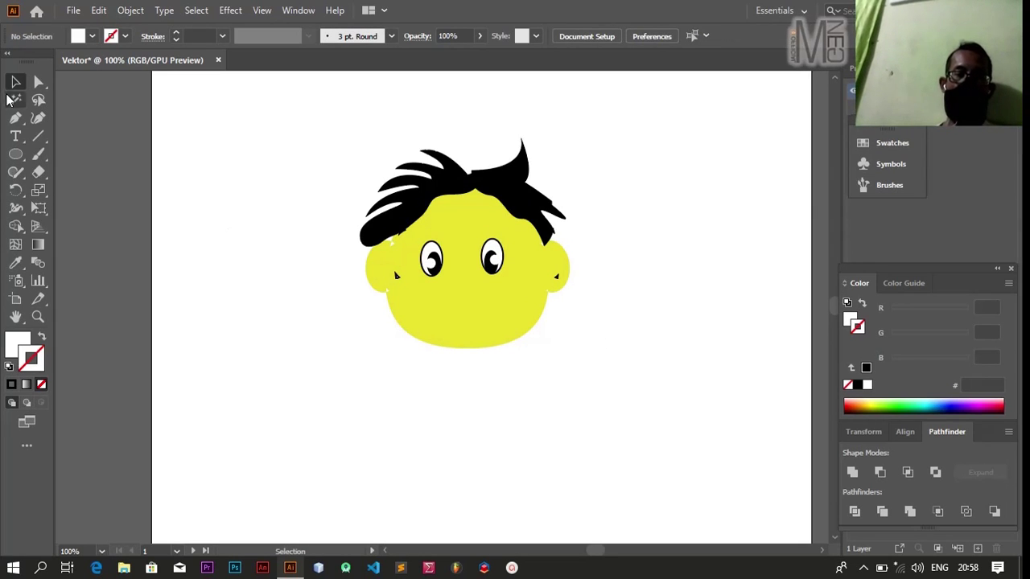
Draw a closed Pen-tool triangle with a curved base between and below the eyes.
{"action": "left_click", "coordinate": [15, 118]}
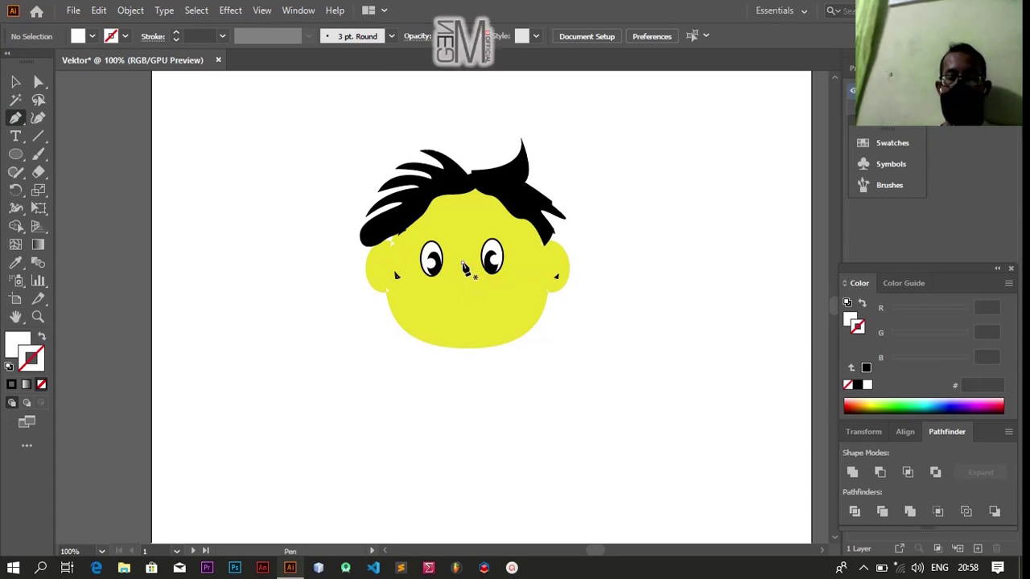
{"action": "left_click", "coordinate": [465, 263]}
{"action": "left_click_drag", "start_coordinate": [458, 283], "coordinate": [451, 306]}
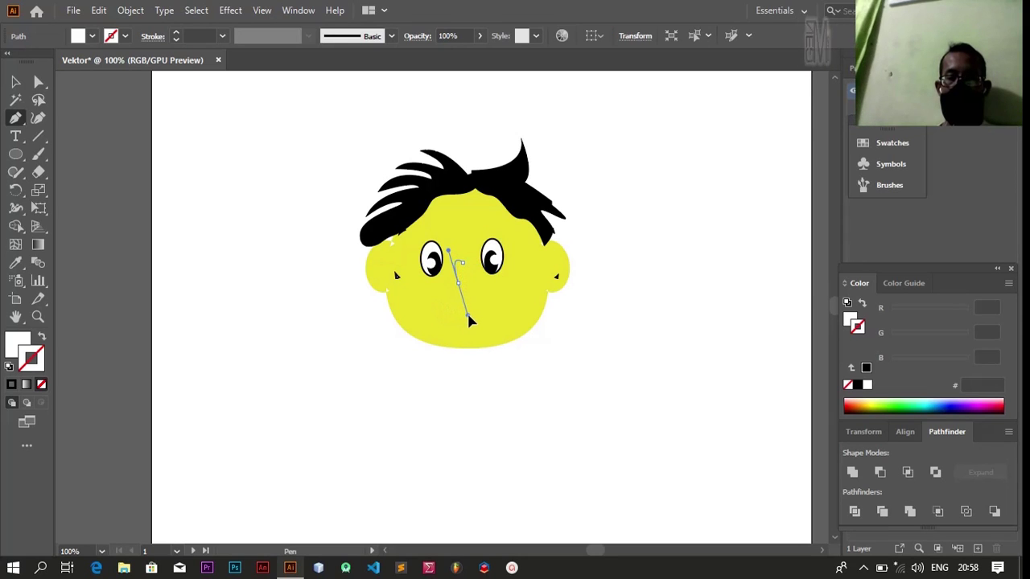
{"action": "left_click", "coordinate": [469, 320]}
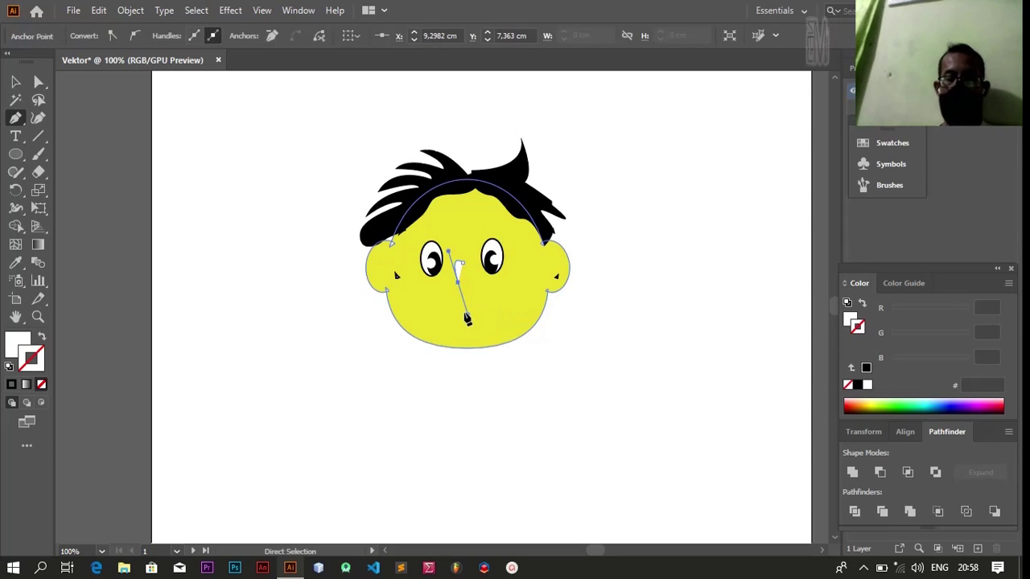
{"action": "key", "text": "ctrl+z"}
{"action": "key", "text": "ctrl+z"}
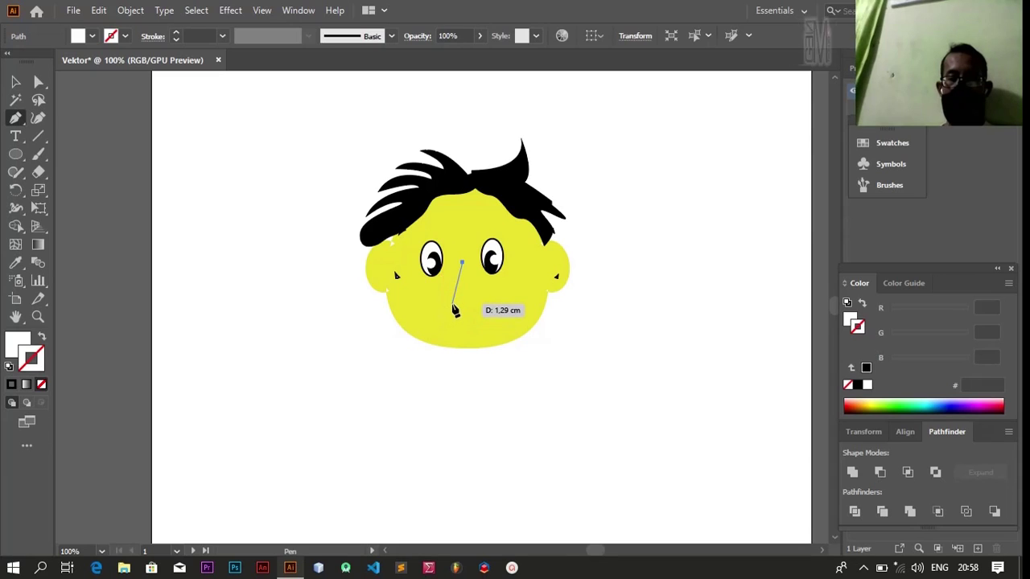
{"action": "left_click_drag", "start_coordinate": [452, 303], "coordinate": [472, 306]}
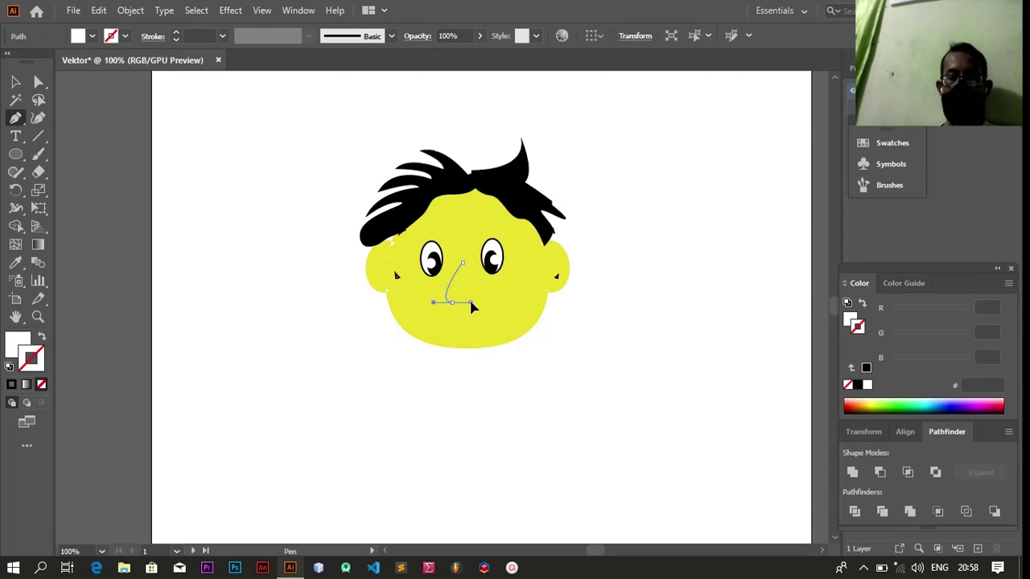
{"action": "left_click", "coordinate": [472, 306]}
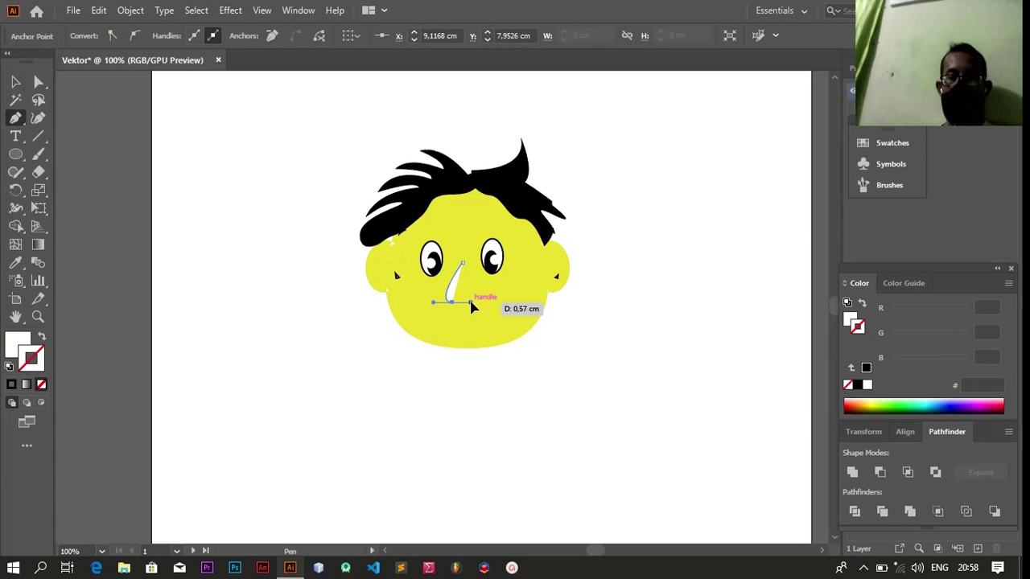
{"action": "left_click_drag", "start_coordinate": [472, 306], "coordinate": [473, 306]}
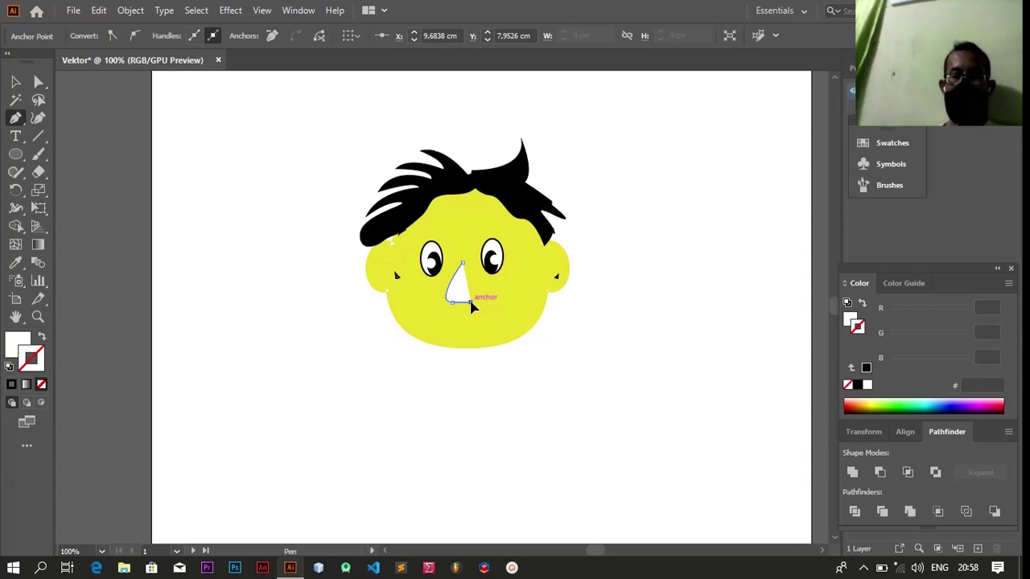
{"action": "mouse_move", "coordinate": [463, 264]}
{"action": "left_mouse_down"}
{"action": "mouse_move", "coordinate": [469, 283]}
{"action": "mouse_move", "coordinate": [552, 276]}
{"action": "left_mouse_up"}
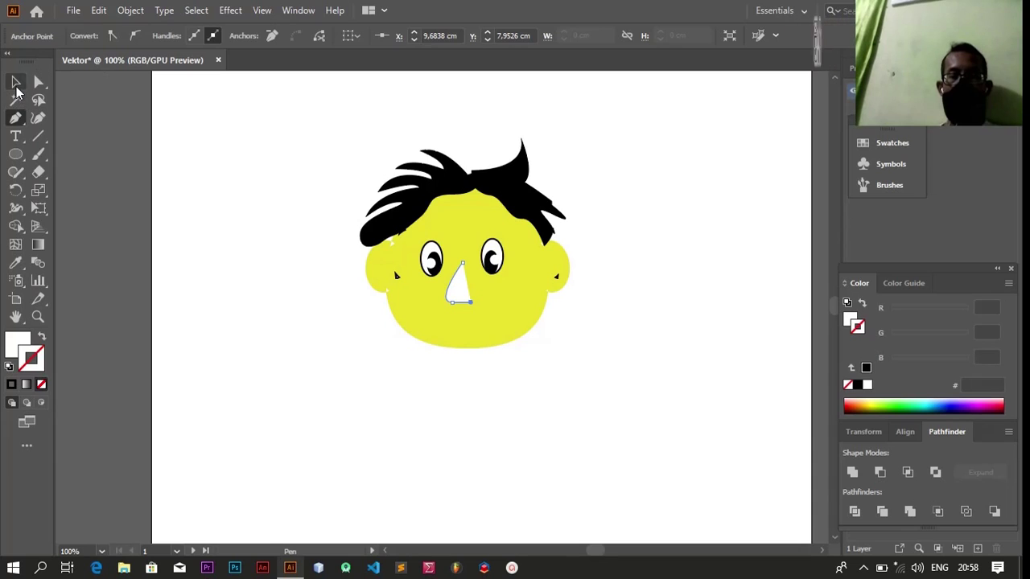
{"action": "left_click", "coordinate": [16, 88]}
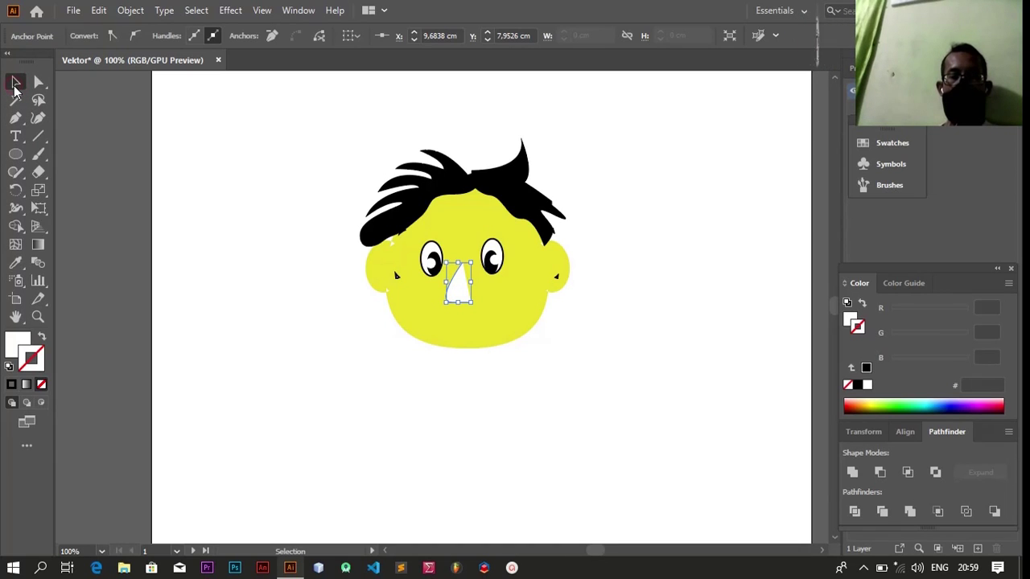
Give the nose a yellow fill and black outline from the swatches.
{"action": "left_click", "coordinate": [88, 147]}
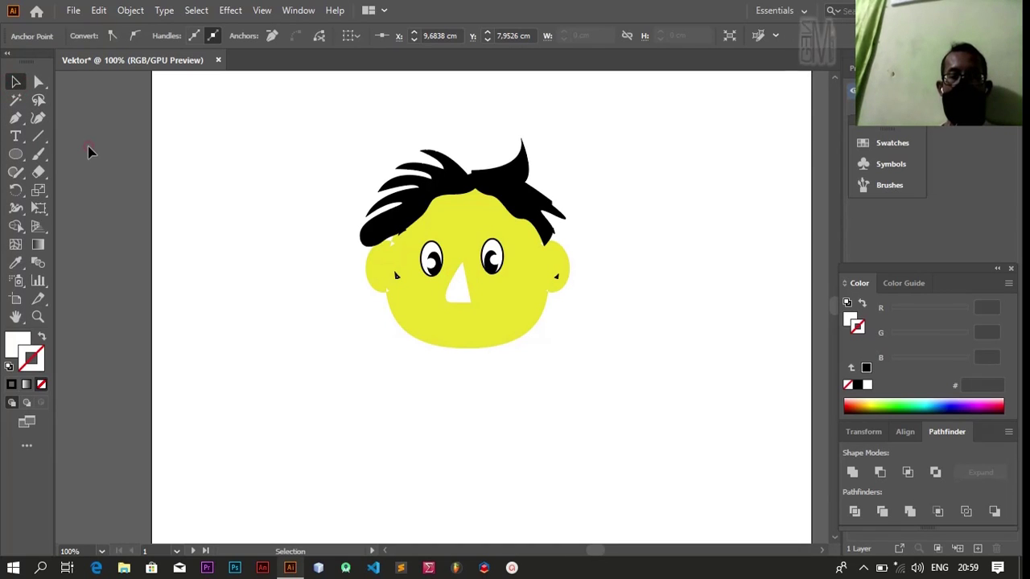
{"action": "left_click", "coordinate": [449, 291]}
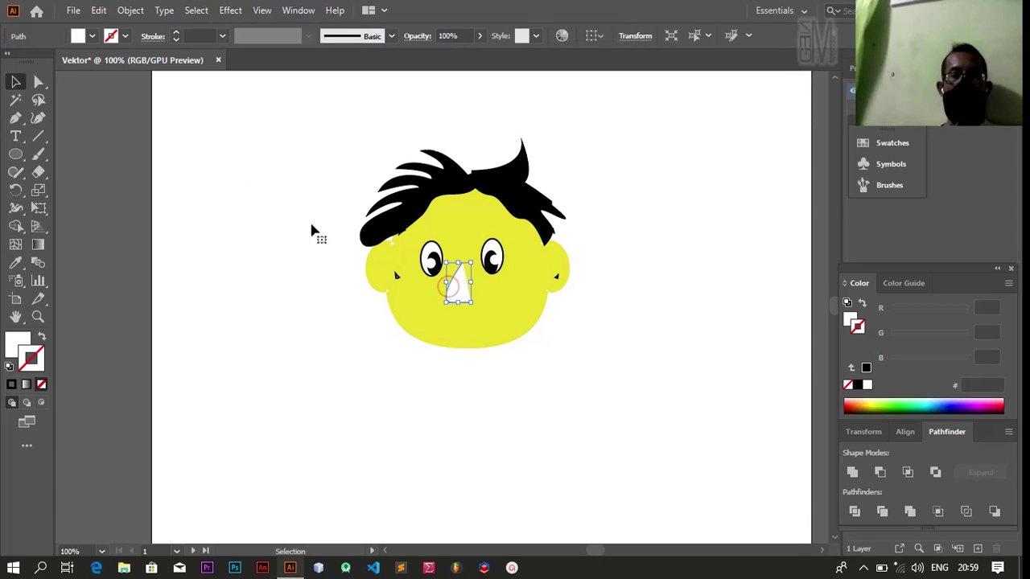
{"action": "left_click", "coordinate": [93, 37]}
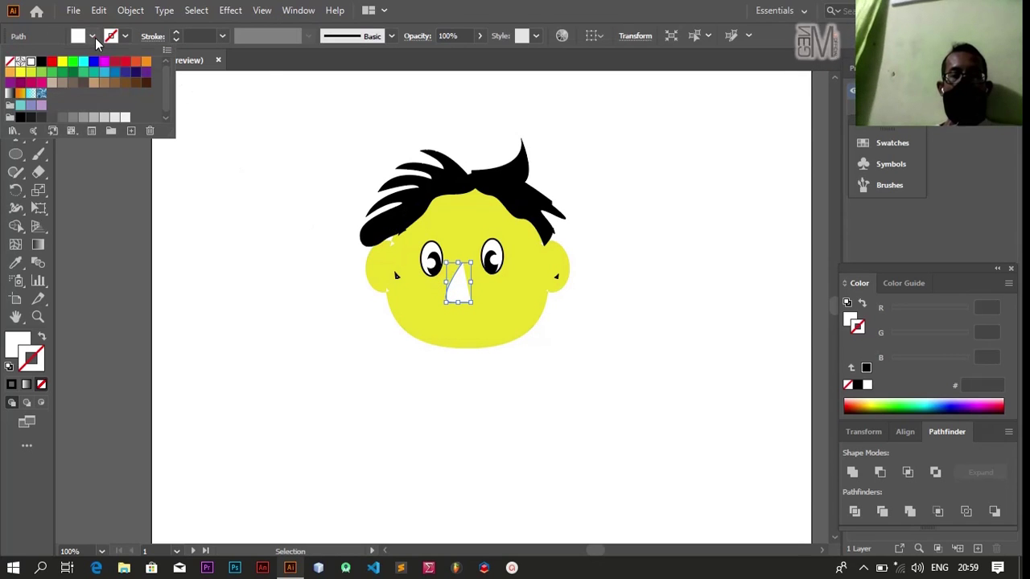
{"action": "left_click", "coordinate": [62, 62]}
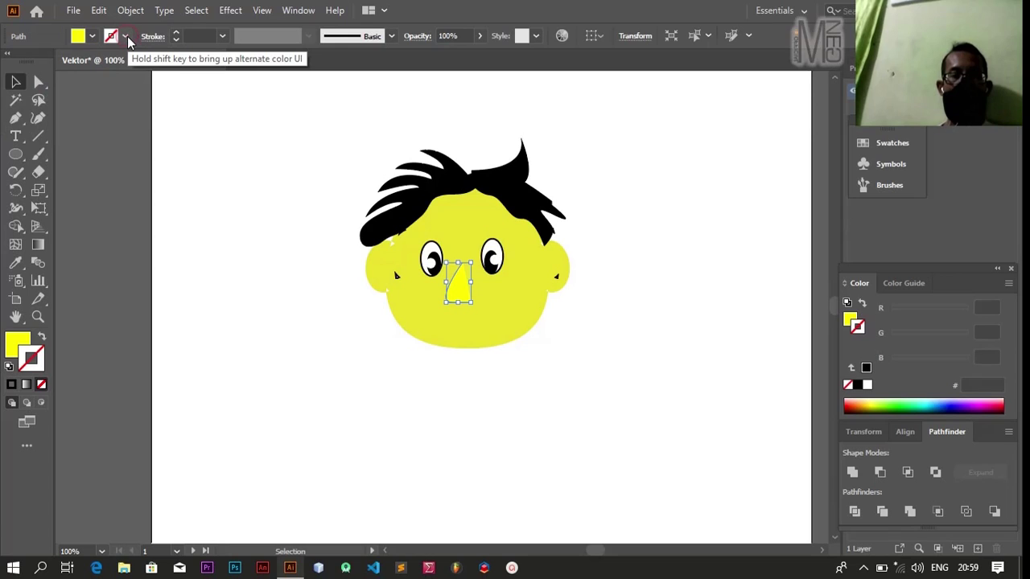
{"action": "left_click", "coordinate": [123, 37]}
{"action": "left_click", "coordinate": [42, 64]}
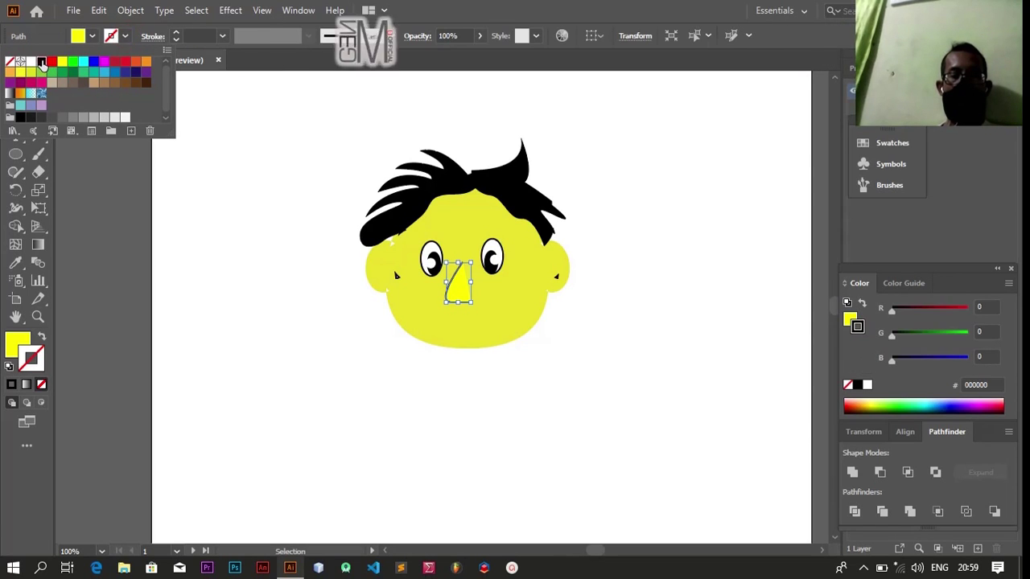
{"action": "left_click", "coordinate": [218, 226]}
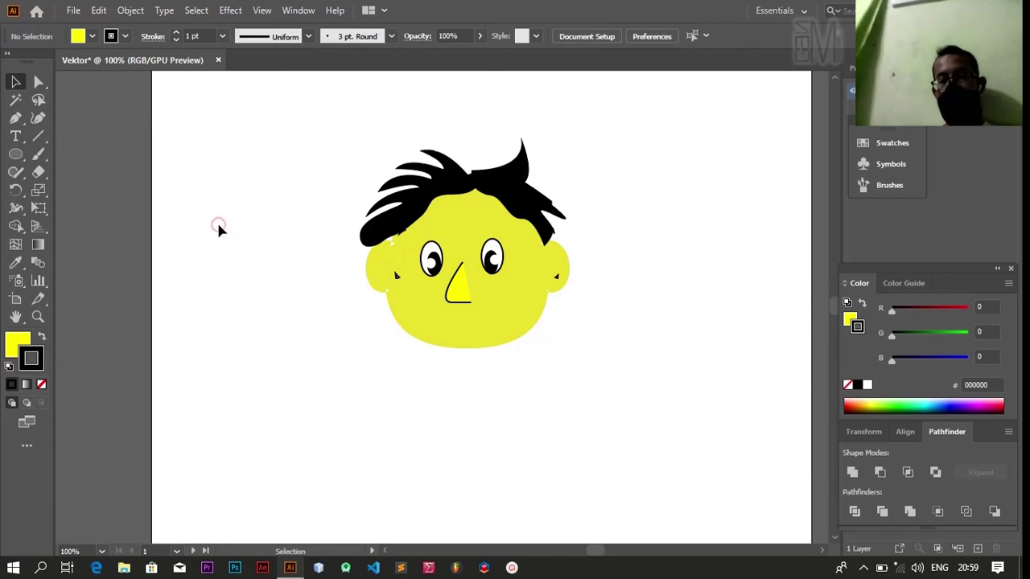
Change the nose fill to olive BAB50C in the Color Picker and set its stroke to None.
{"action": "left_click", "coordinate": [459, 298]}
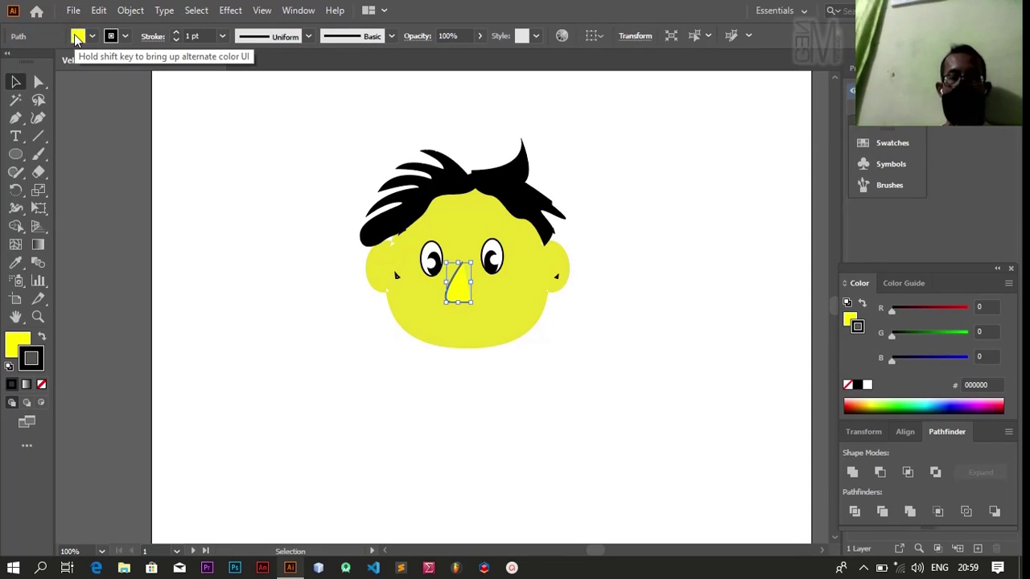
{"action": "left_click", "coordinate": [16, 343]}
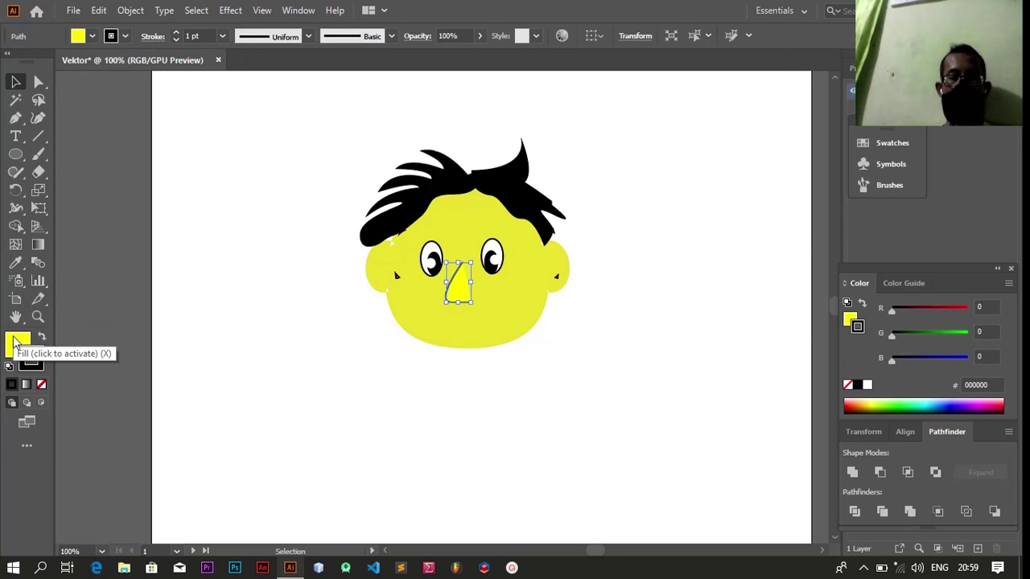
{"action": "double_click", "coordinate": [16, 343]}
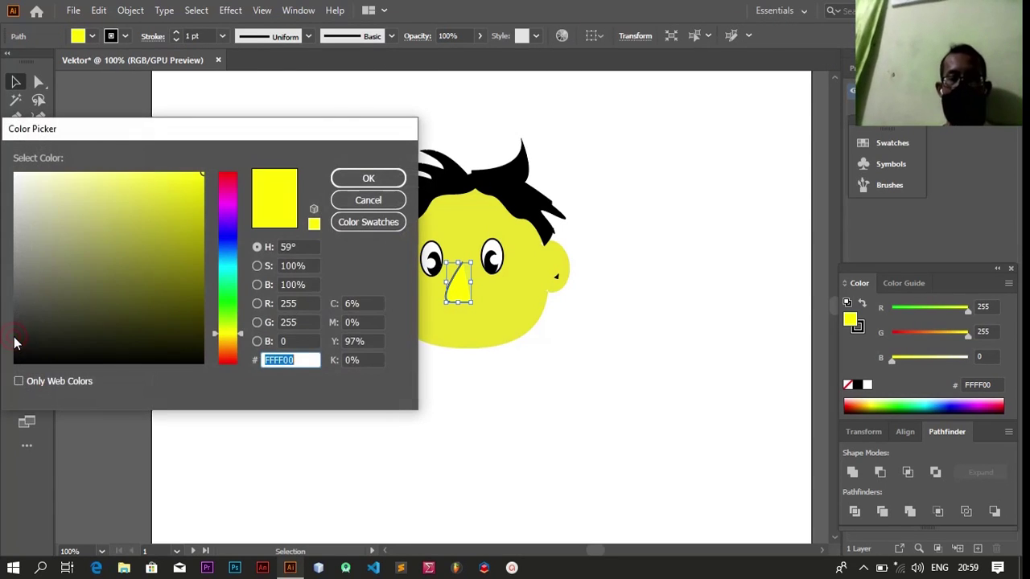
{"action": "left_click", "coordinate": [193, 224]}
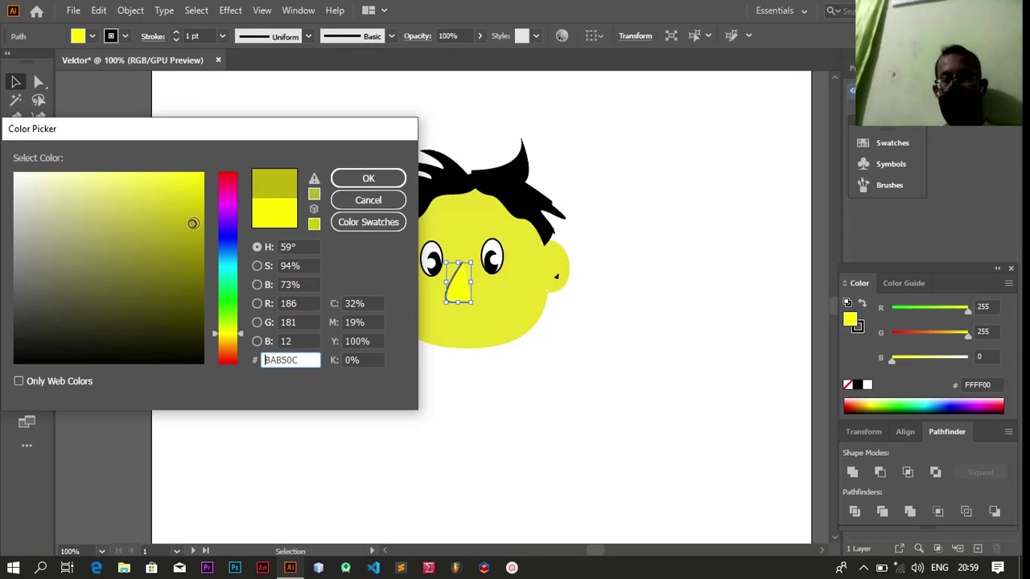
{"action": "left_click", "coordinate": [346, 178]}
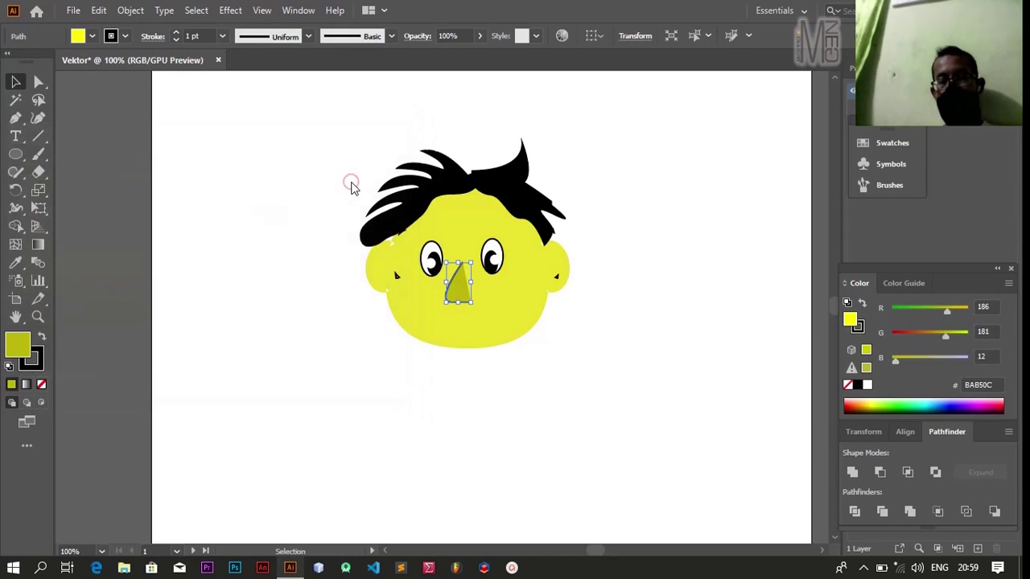
{"action": "left_click", "coordinate": [42, 338]}
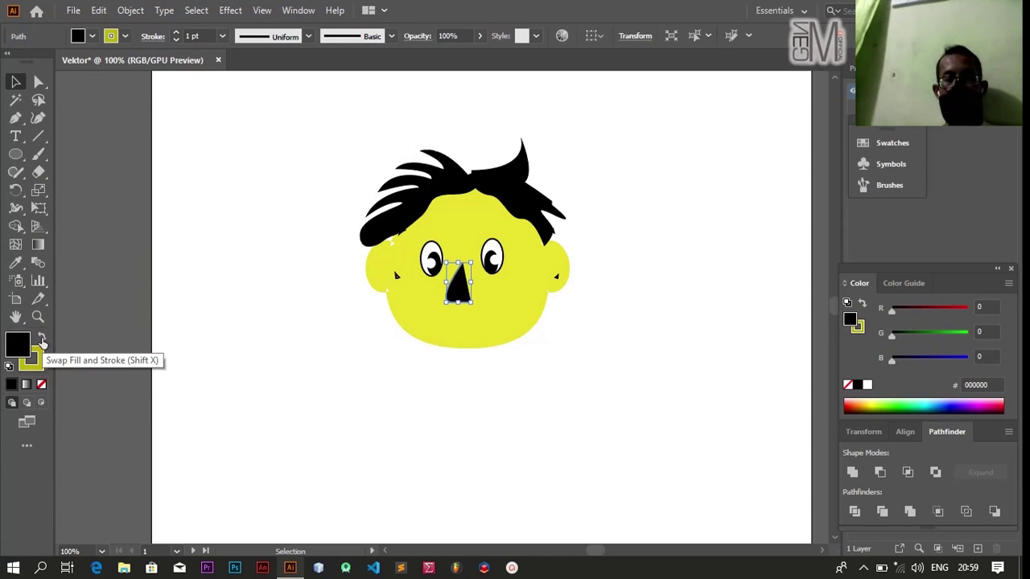
{"action": "left_click", "coordinate": [41, 338]}
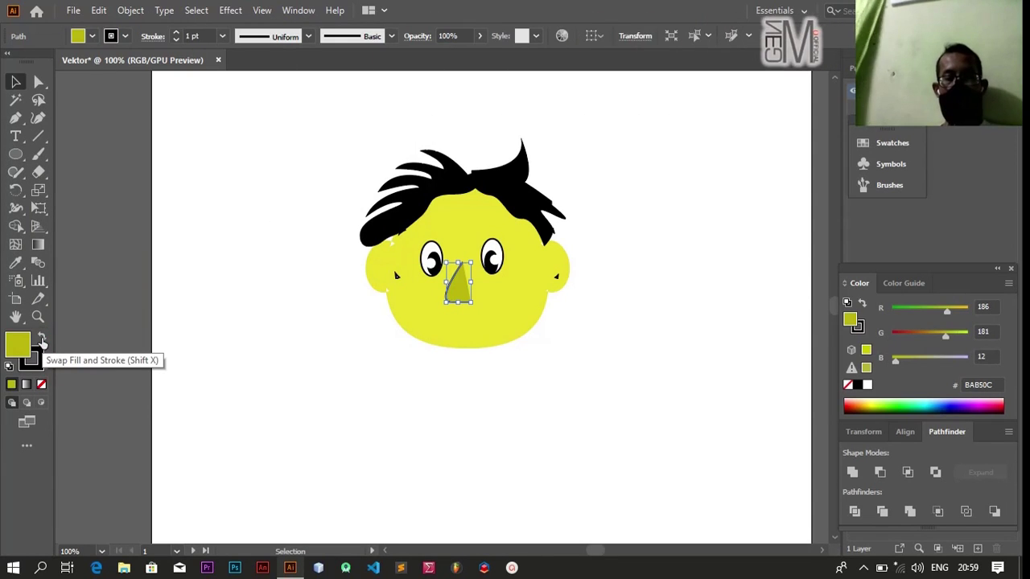
{"action": "left_click", "coordinate": [41, 384]}
{"action": "left_click", "coordinate": [194, 339]}
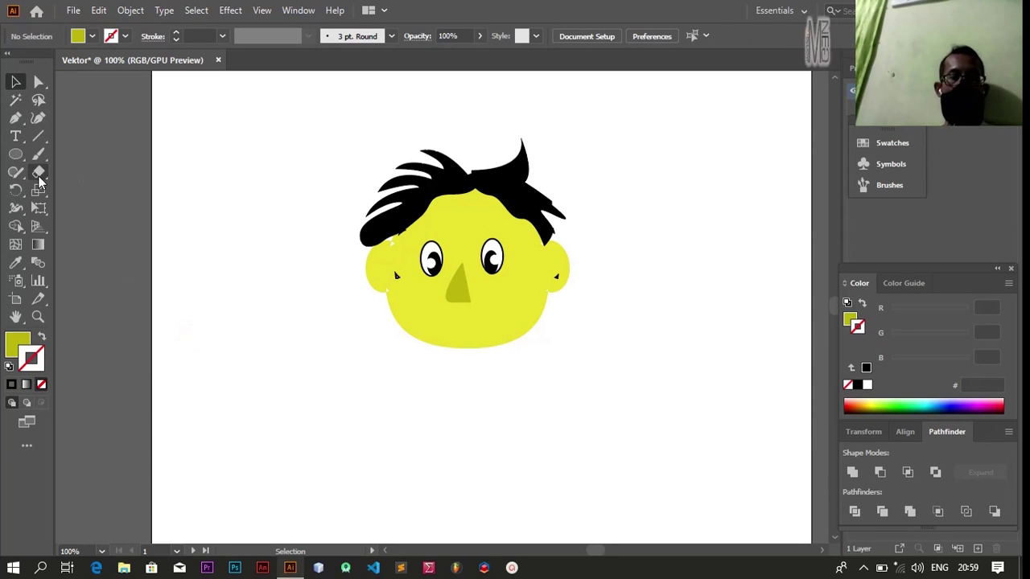
Draw a flat ellipse below the nose and drag its top anchor down into a smile.
{"action": "left_click", "coordinate": [15, 154]}
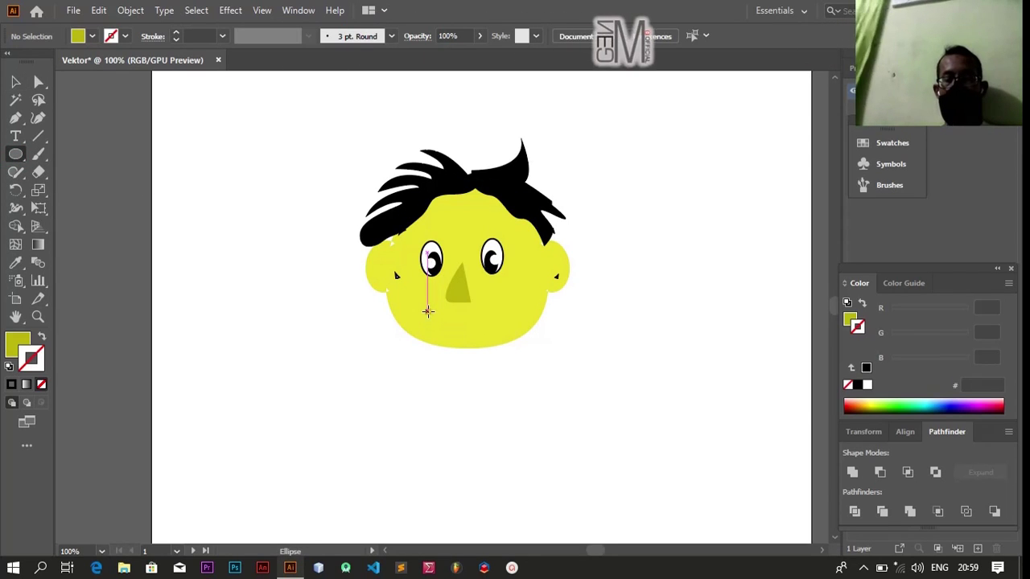
{"action": "mouse_move", "coordinate": [427, 312]}
{"action": "left_mouse_down"}
{"action": "mouse_move", "coordinate": [493, 325]}
{"action": "mouse_move", "coordinate": [492, 339]}
{"action": "left_mouse_up"}
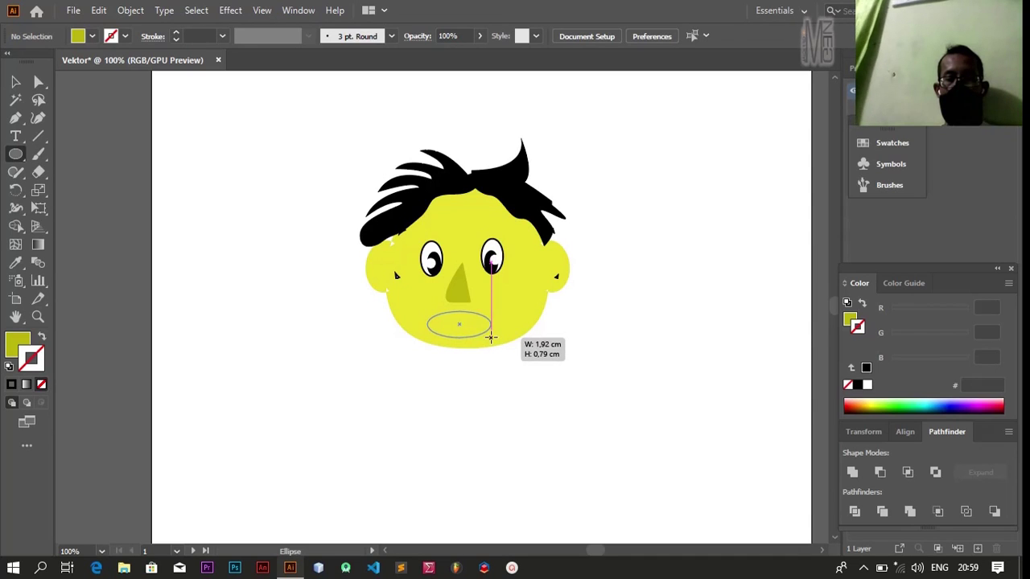
{"action": "left_click_drag", "start_coordinate": [492, 339], "coordinate": [492, 337]}
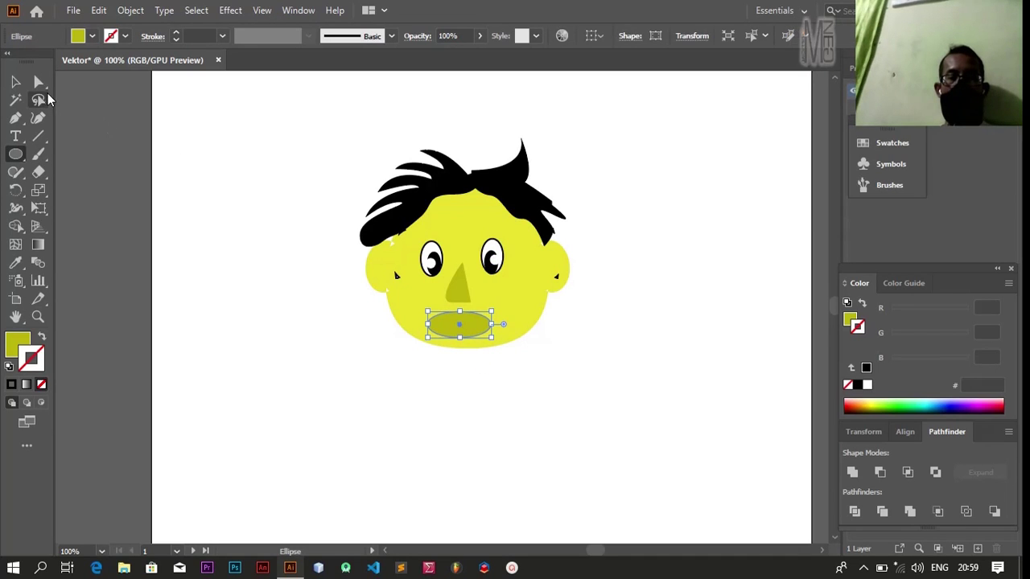
{"action": "left_click", "coordinate": [45, 87]}
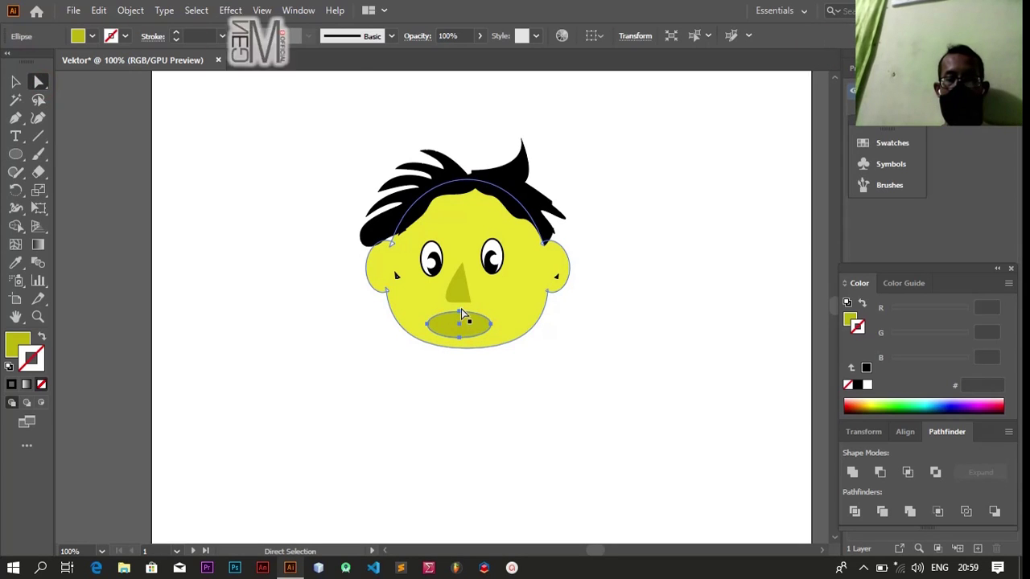
{"action": "left_click_drag", "start_coordinate": [463, 313], "coordinate": [460, 323]}
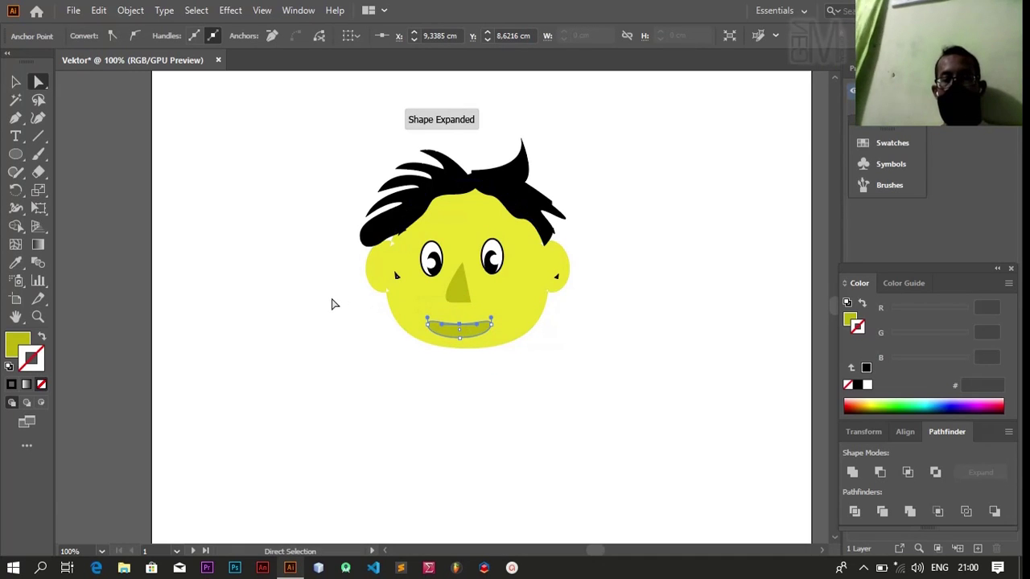
{"action": "left_click", "coordinate": [332, 302]}
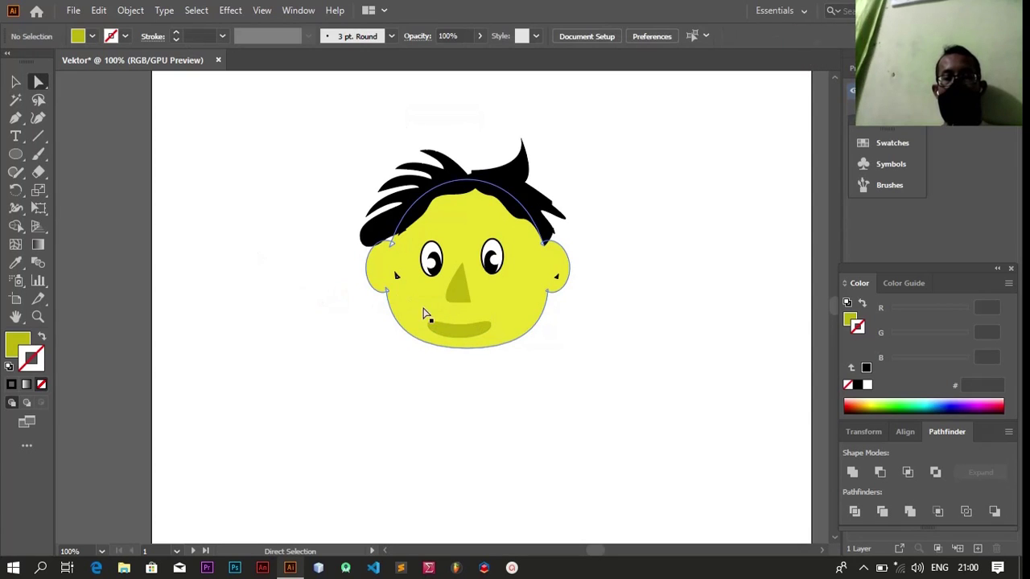
{"action": "left_click", "coordinate": [450, 326]}
Enlarge the mouth from a corner handle and nudge it slightly up and right.
{"action": "left_click", "coordinate": [333, 262]}
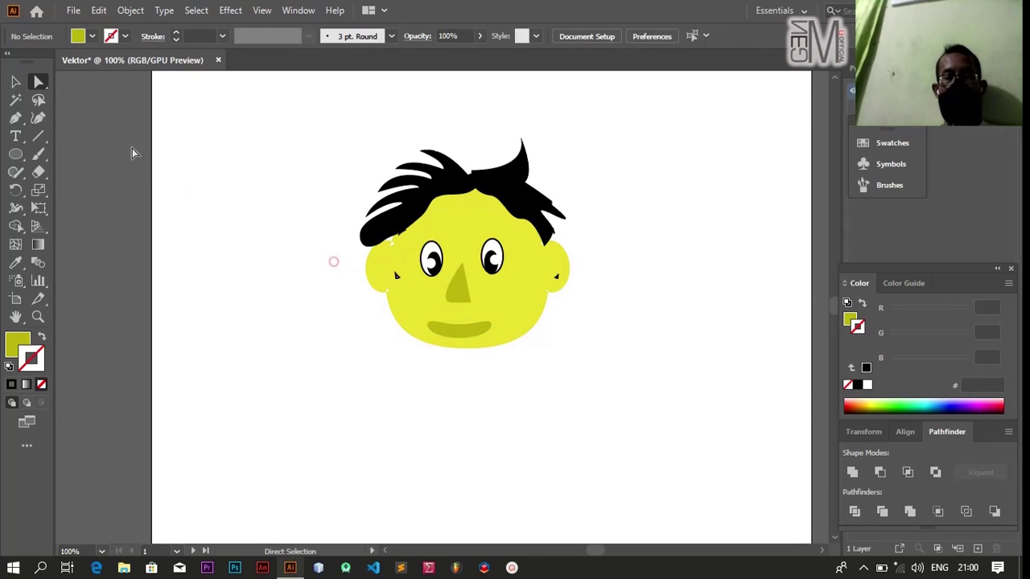
{"action": "left_click", "coordinate": [15, 81]}
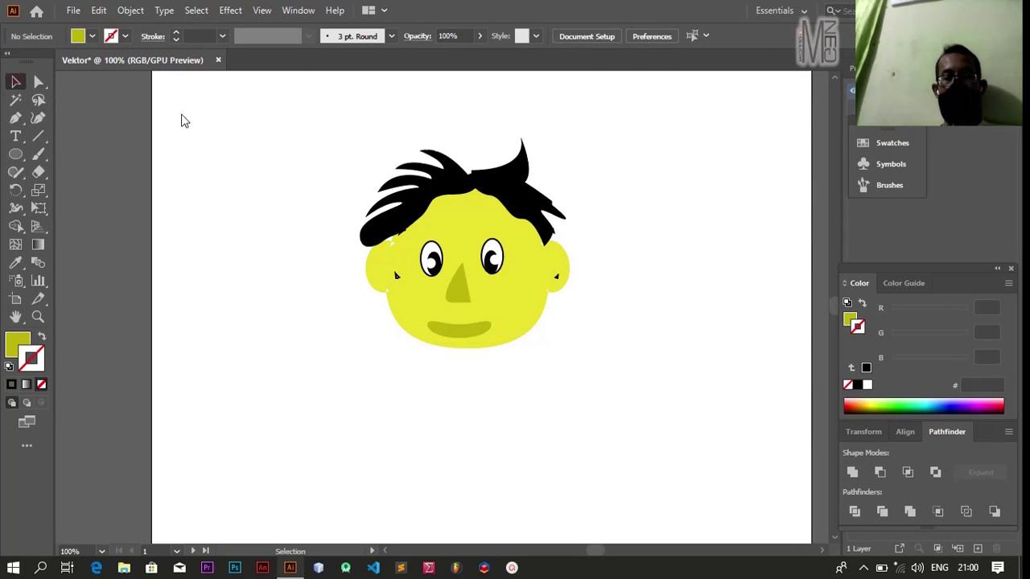
{"action": "left_click", "coordinate": [480, 336]}
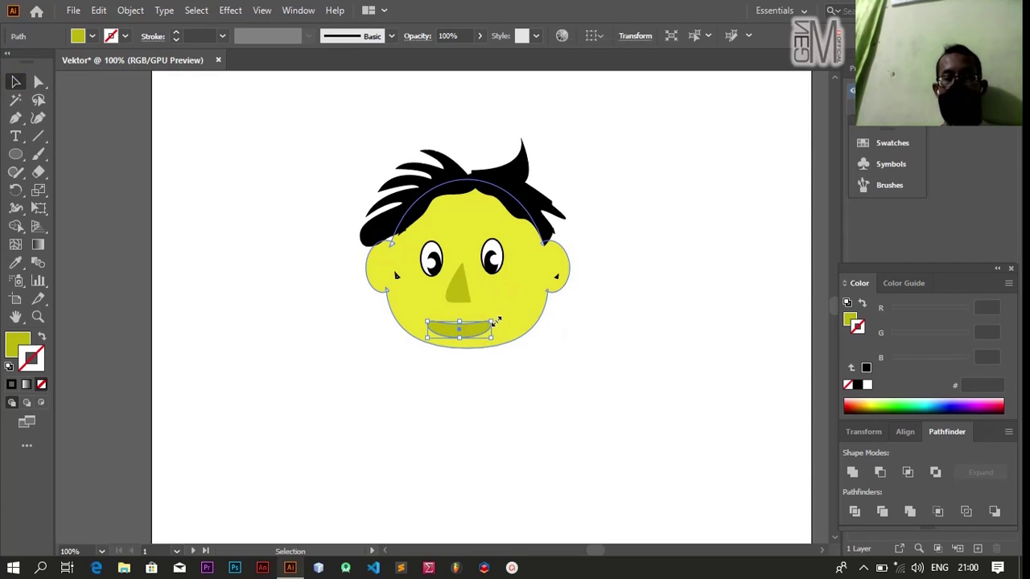
{"action": "mouse_move", "coordinate": [492, 322]}
{"action": "left_mouse_down"}
{"action": "mouse_move", "coordinate": [510, 311]}
{"action": "mouse_move", "coordinate": [486, 322]}
{"action": "left_mouse_up"}
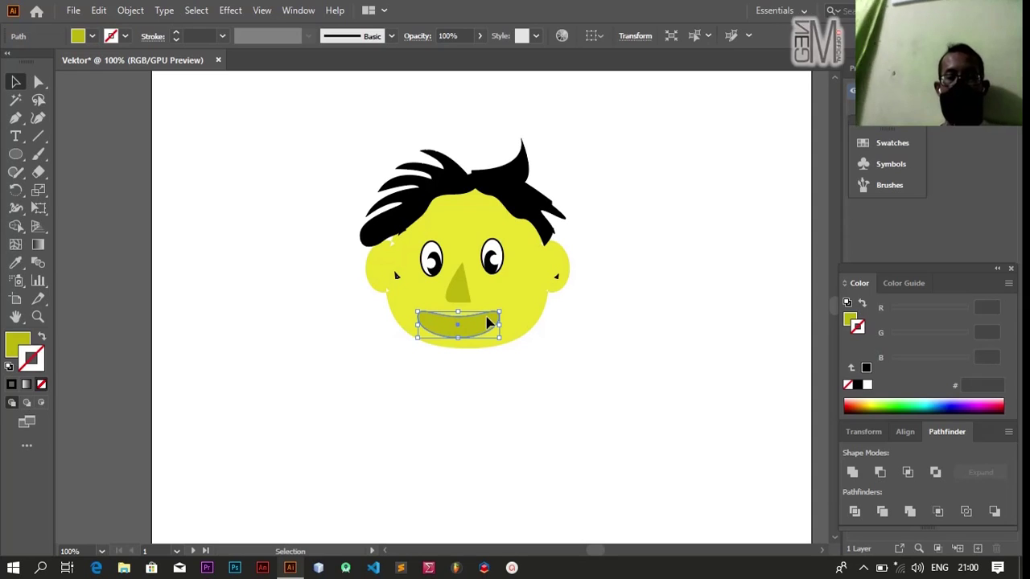
{"action": "left_click_drag", "start_coordinate": [489, 322], "coordinate": [492, 319]}
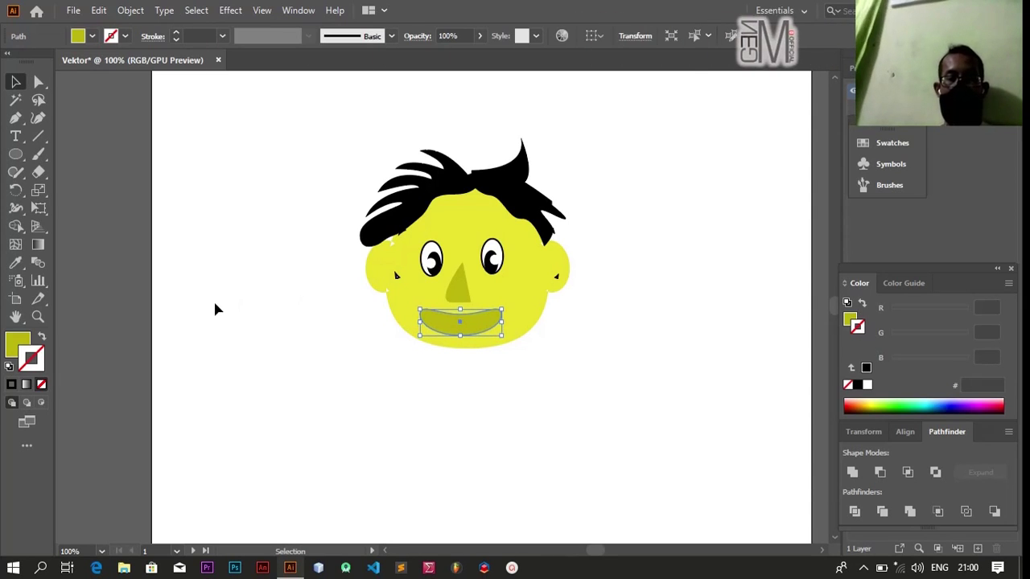
Fill the mouth with a light orange swatch and leave it without an outline.
{"action": "double_click", "coordinate": [13, 344]}
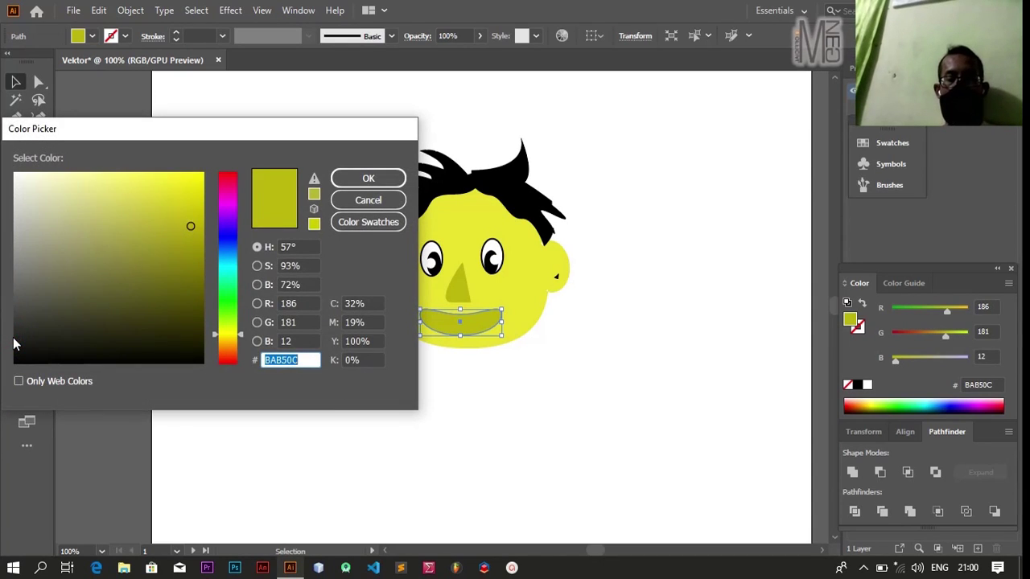
{"action": "key", "text": "Return"}
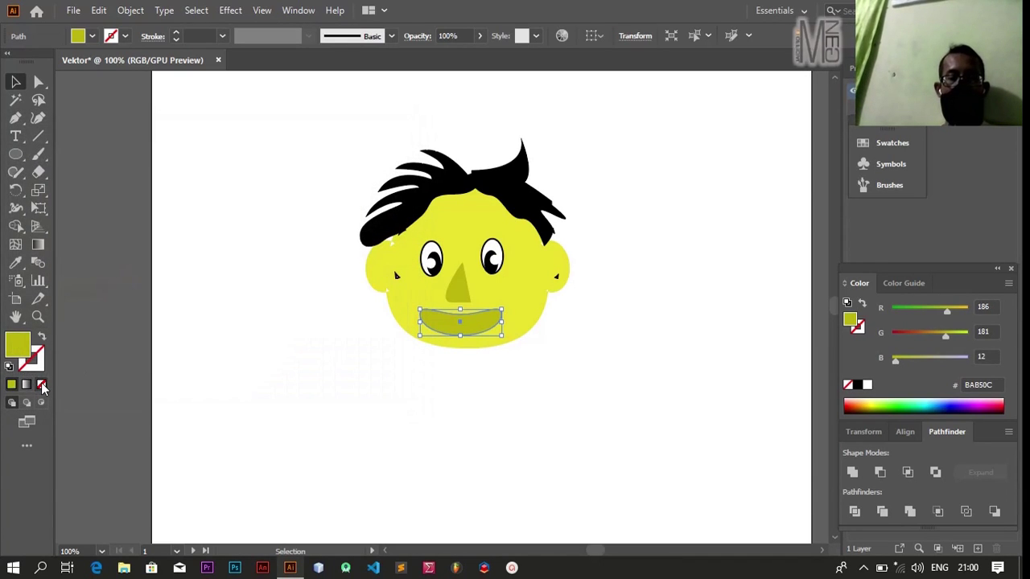
{"action": "left_click", "coordinate": [42, 387]}
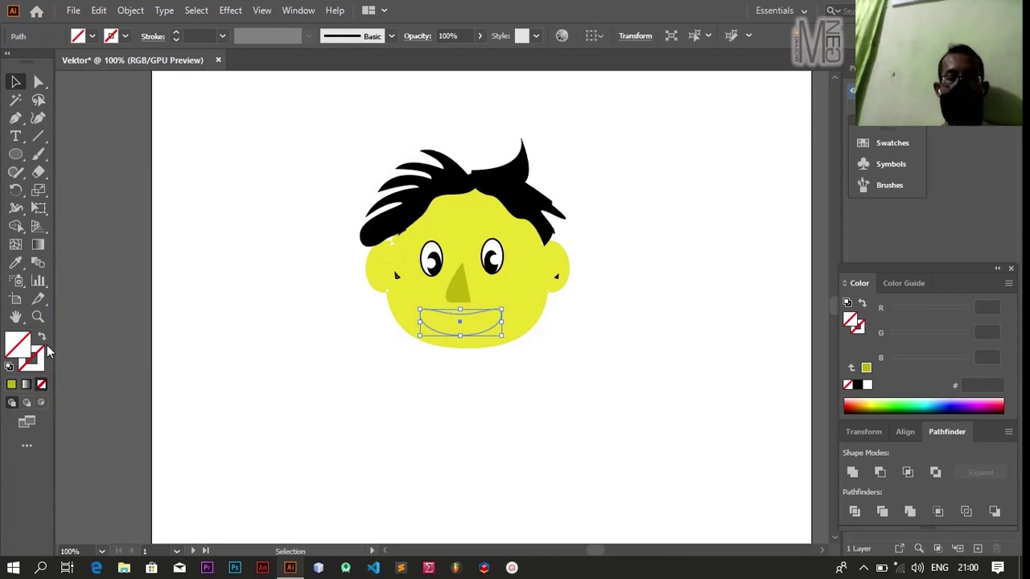
{"action": "left_click", "coordinate": [39, 358]}
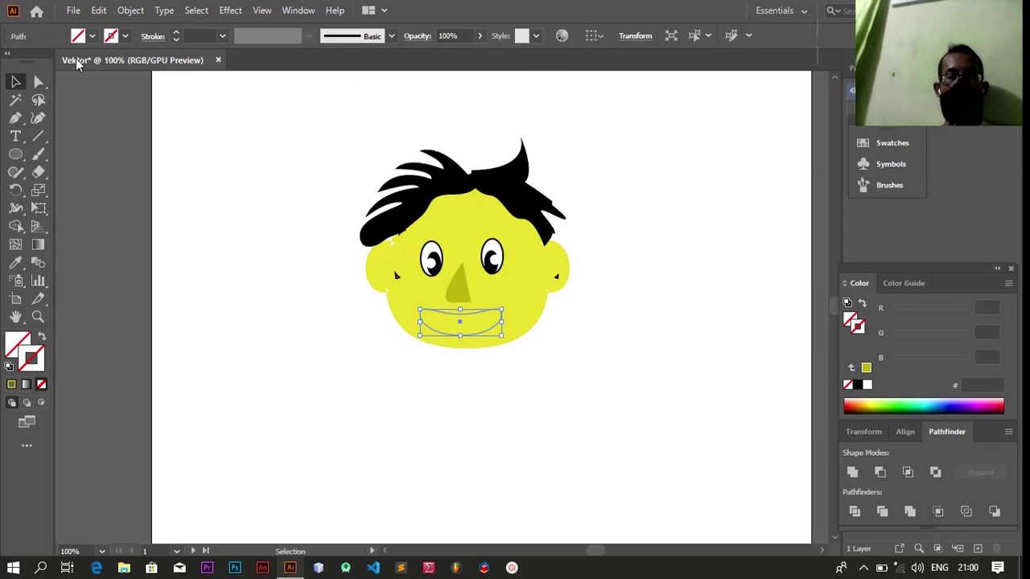
{"action": "left_click", "coordinate": [79, 36]}
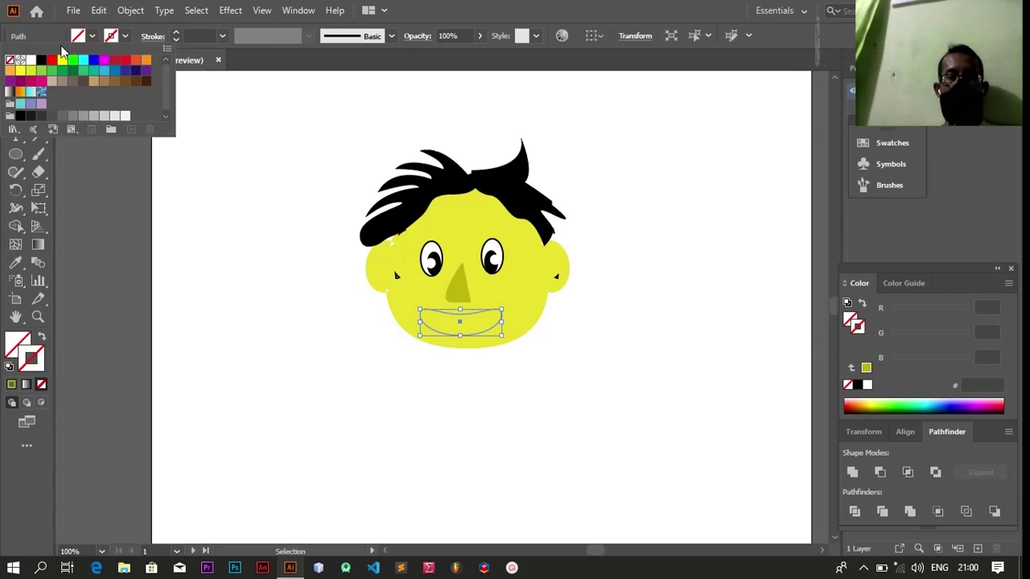
{"action": "left_click", "coordinate": [11, 70]}
{"action": "left_click", "coordinate": [211, 149]}
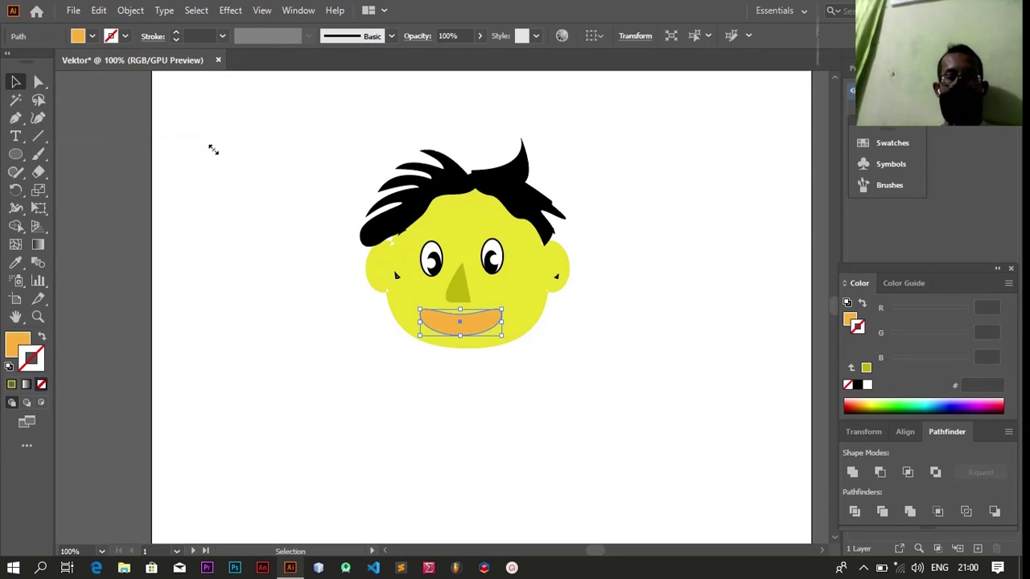
{"action": "left_click", "coordinate": [213, 149]}
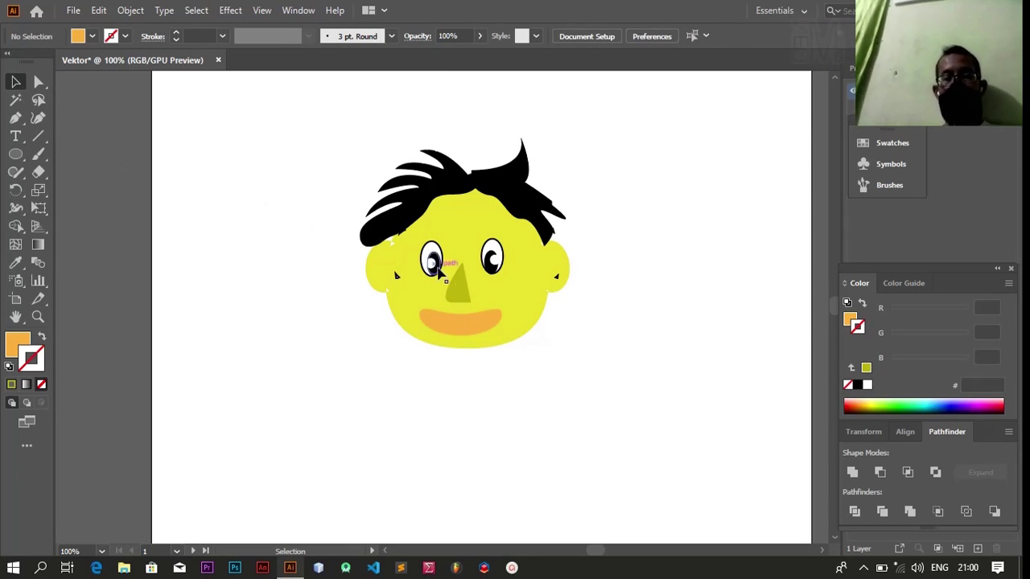
Set the stroke of the right and left eye ovals to None, then choose the Ellipse tool.
{"action": "left_click", "coordinate": [493, 245]}
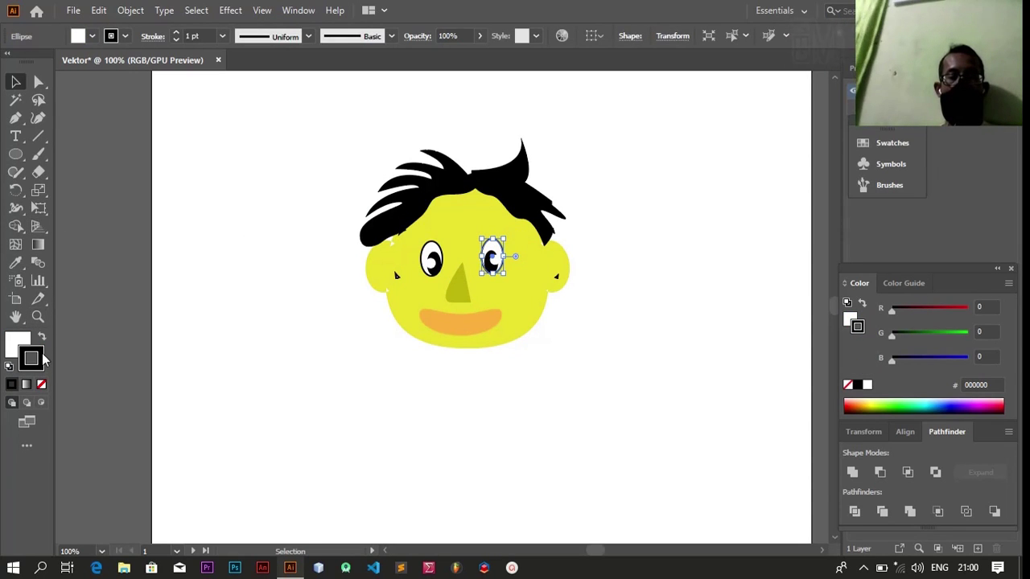
{"action": "left_click", "coordinate": [41, 383]}
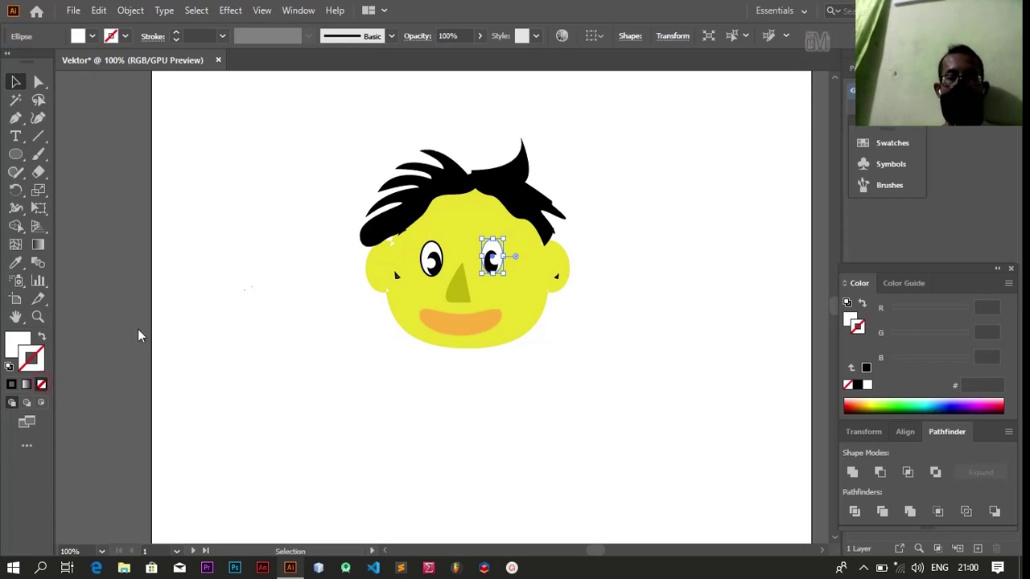
{"action": "left_click", "coordinate": [432, 259]}
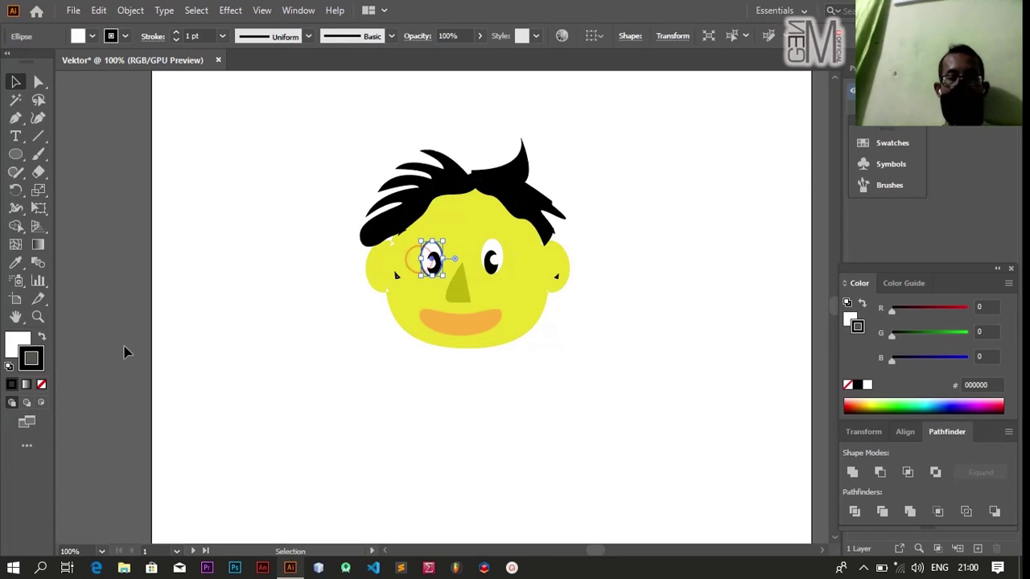
{"action": "left_click", "coordinate": [42, 384]}
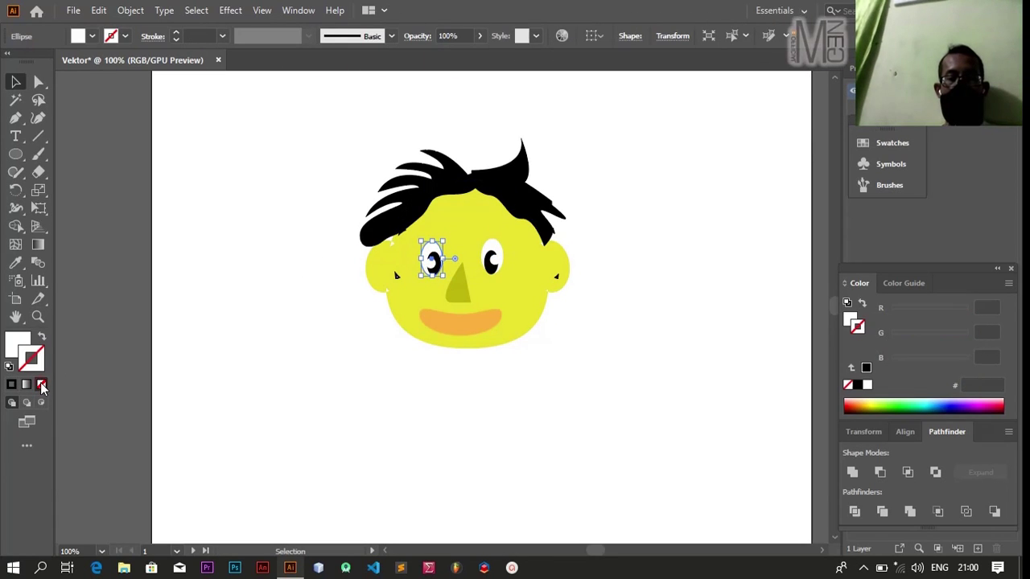
{"action": "left_click", "coordinate": [205, 339]}
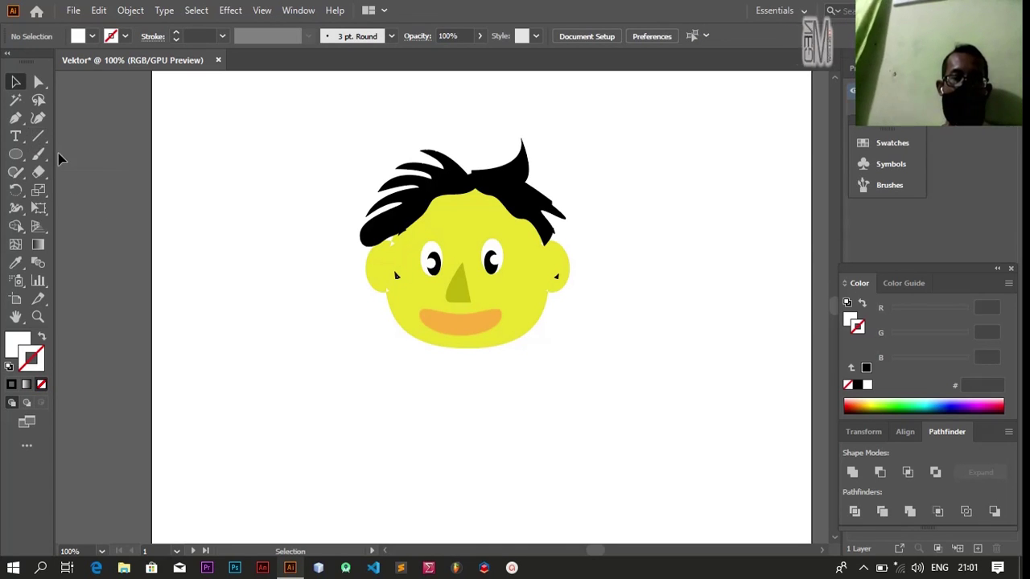
{"action": "left_click", "coordinate": [16, 155]}
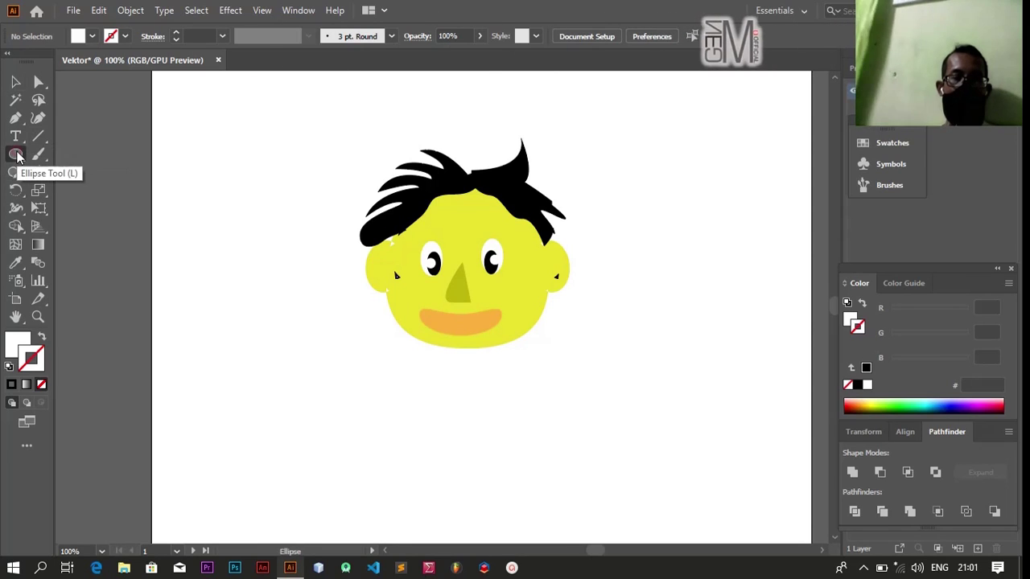
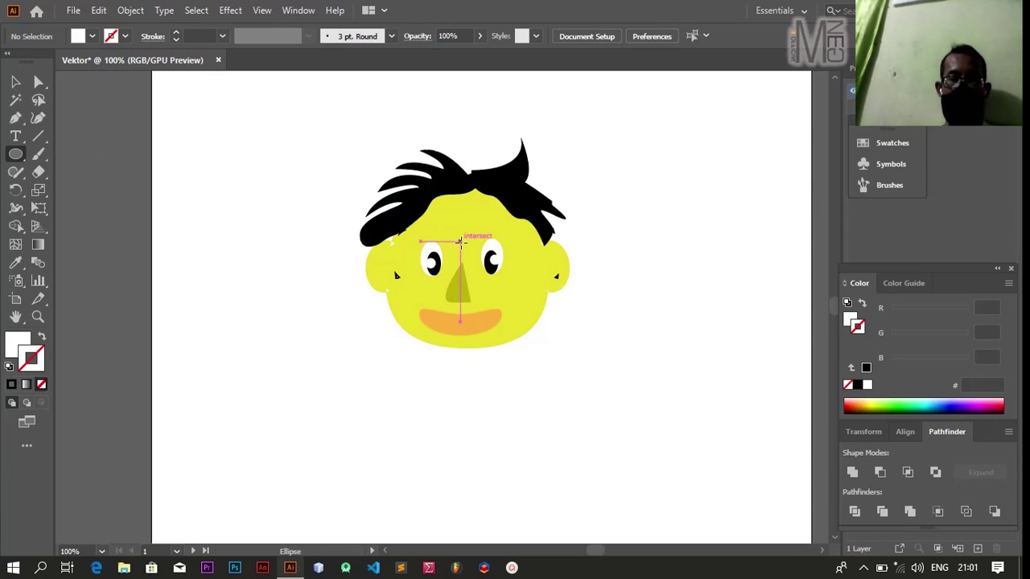
Draw a curved eyebrow path above the right eye with the Pen tool.
{"action": "left_click", "coordinate": [17, 120]}
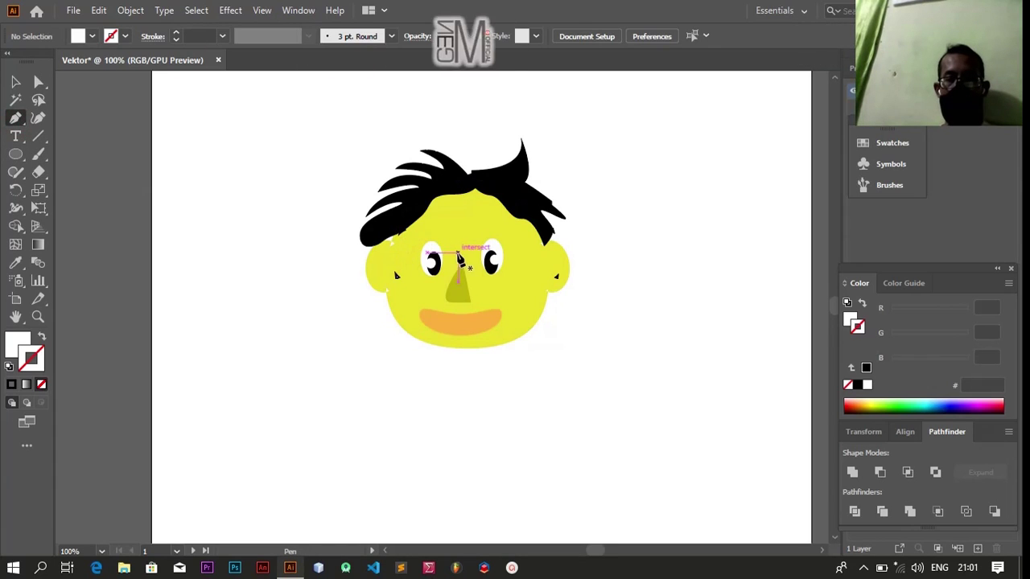
{"action": "left_click", "coordinate": [467, 239]}
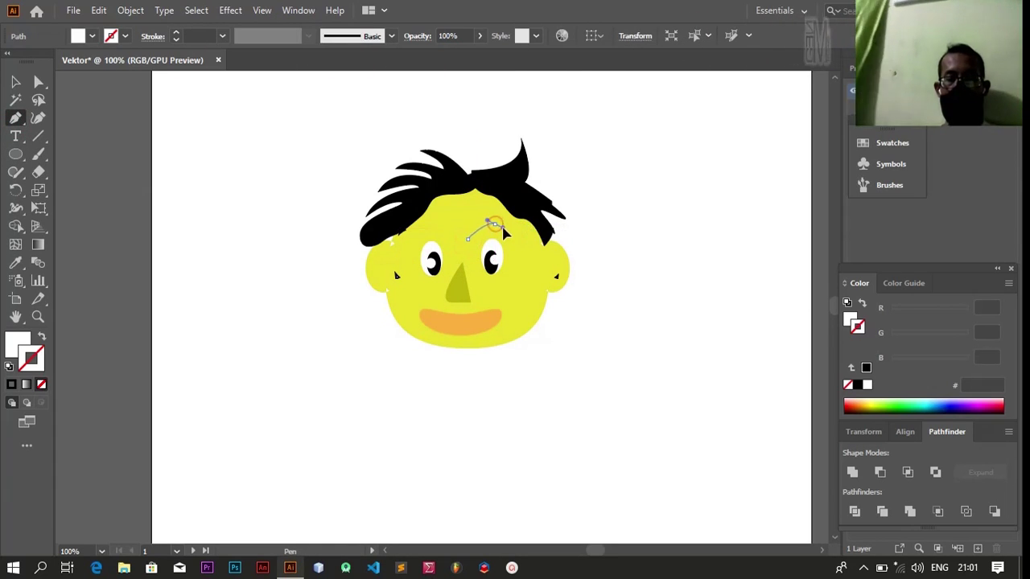
{"action": "mouse_move", "coordinate": [496, 226]}
{"action": "left_mouse_down"}
{"action": "mouse_move", "coordinate": [515, 226]}
{"action": "mouse_move", "coordinate": [503, 237]}
{"action": "left_mouse_up"}
{"action": "left_click", "coordinate": [504, 220]}
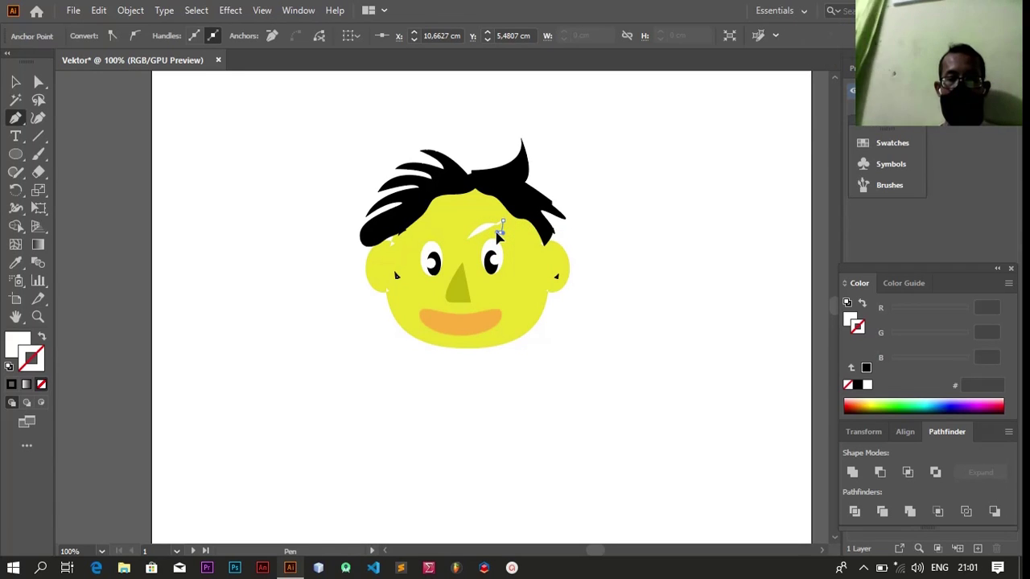
{"action": "left_click_drag", "start_coordinate": [498, 234], "coordinate": [479, 247]}
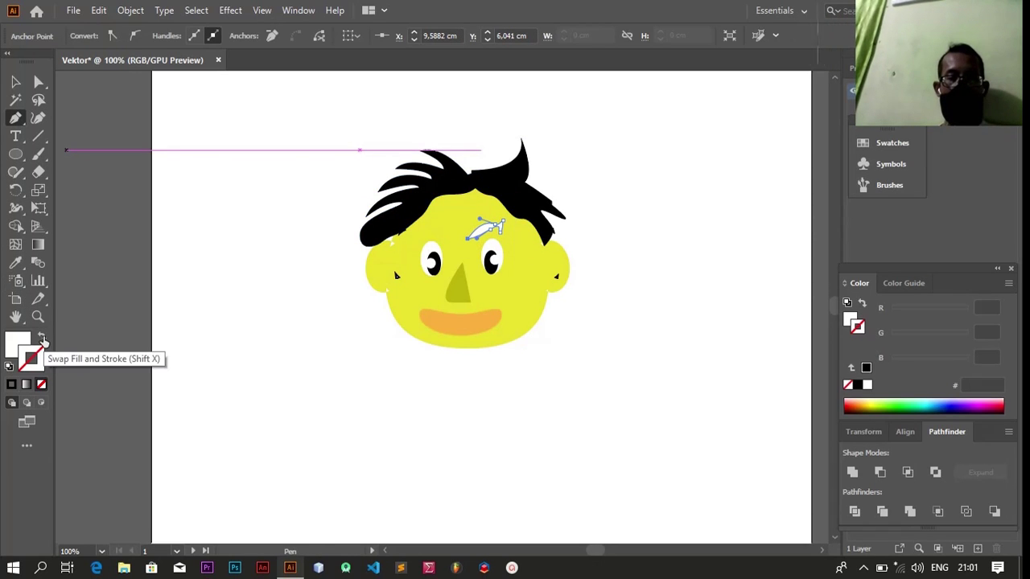
Fill the eyebrow shape with near-black 0F0F0E.
{"action": "left_click", "coordinate": [21, 345]}
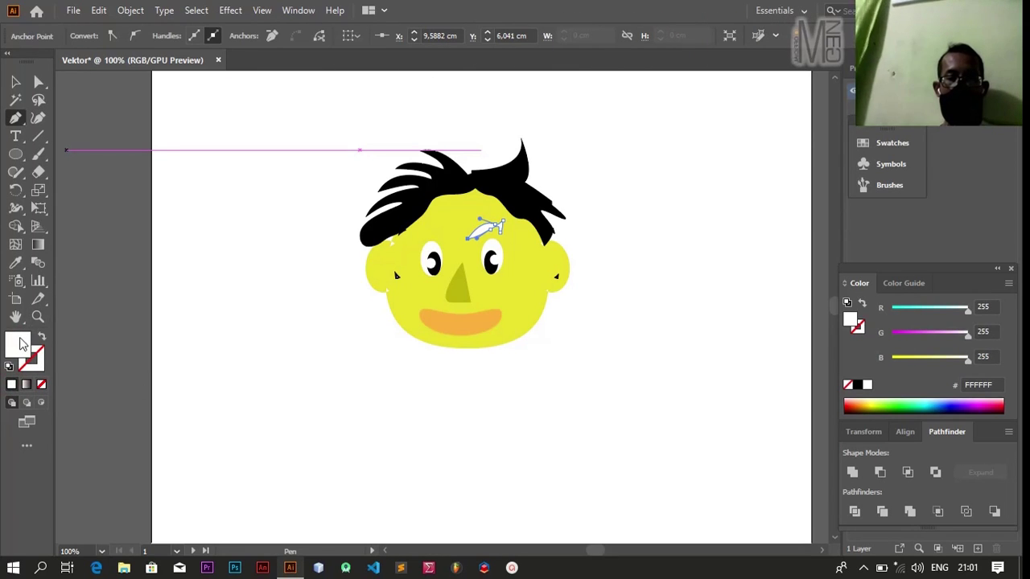
{"action": "double_click", "coordinate": [21, 346]}
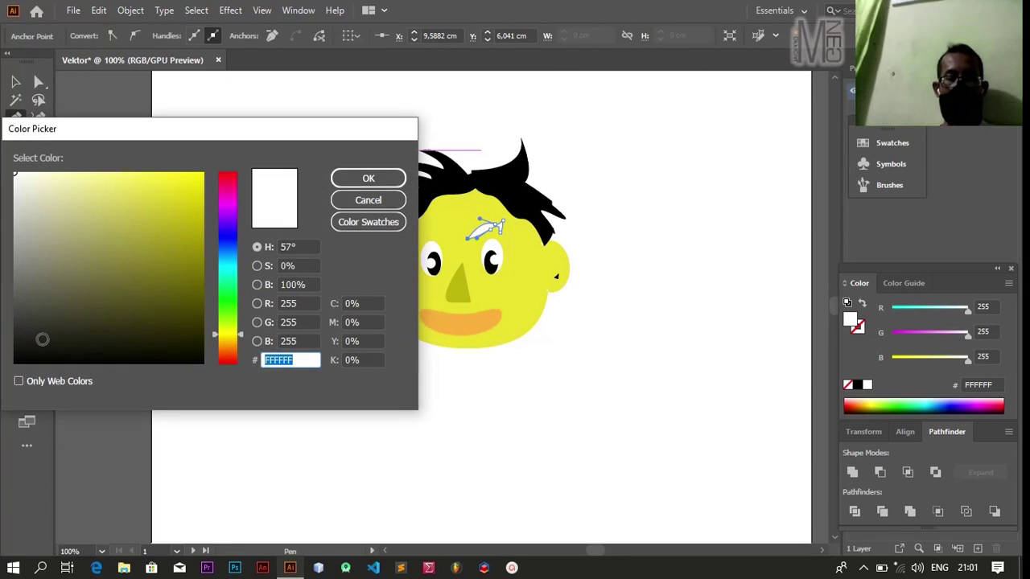
{"action": "left_click_drag", "start_coordinate": [42, 339], "coordinate": [22, 353]}
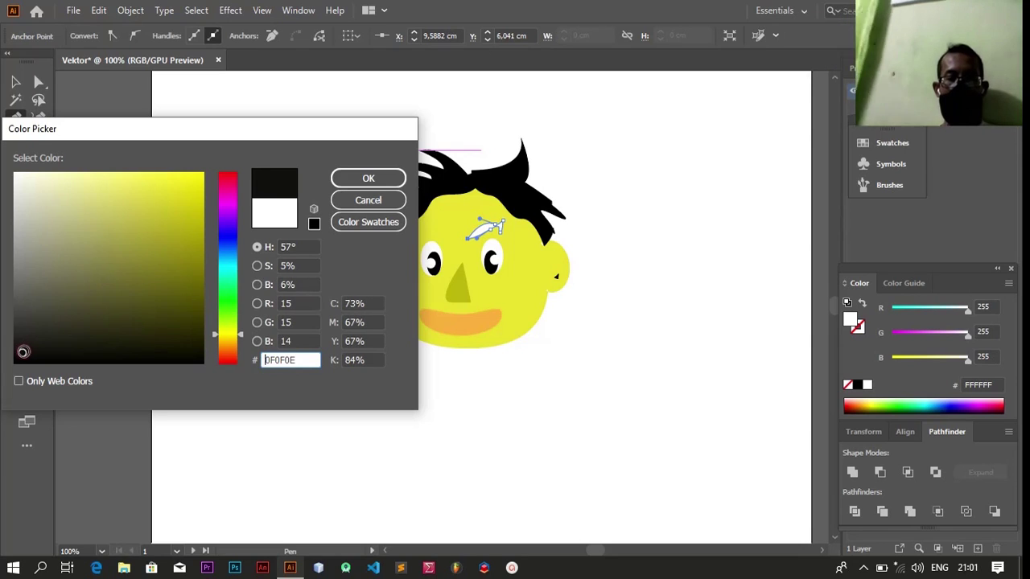
{"action": "left_click", "coordinate": [350, 185]}
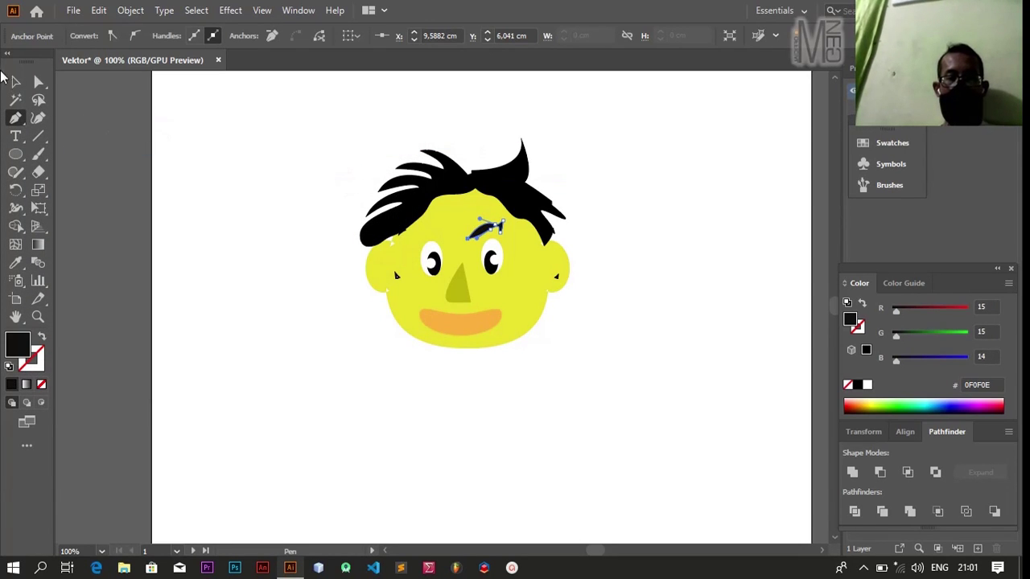
{"action": "left_click", "coordinate": [15, 81]}
Shrink the eyebrow and nudge it into place with the arrow keys.
{"action": "left_click", "coordinate": [119, 156]}
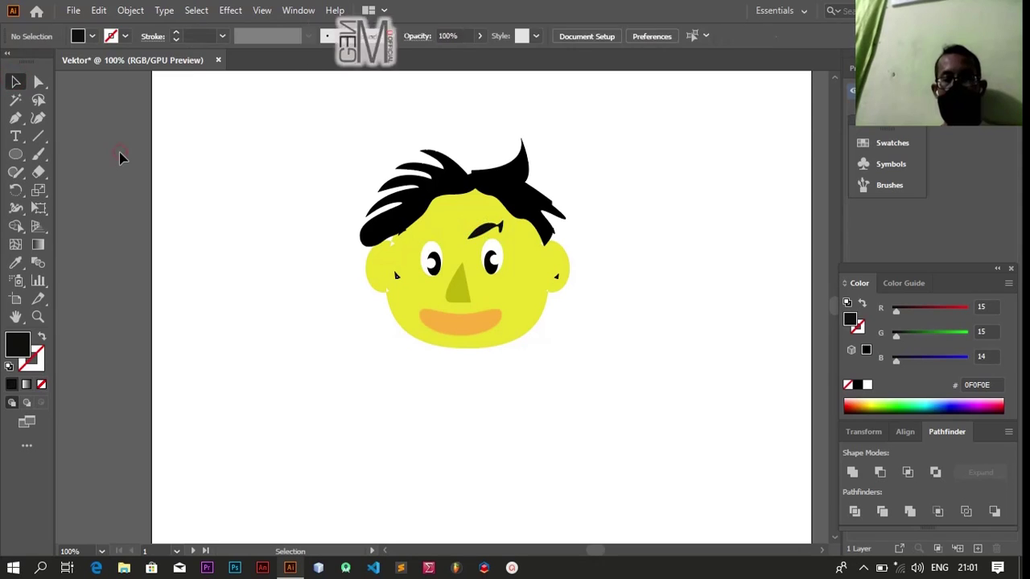
{"action": "left_click", "coordinate": [483, 235]}
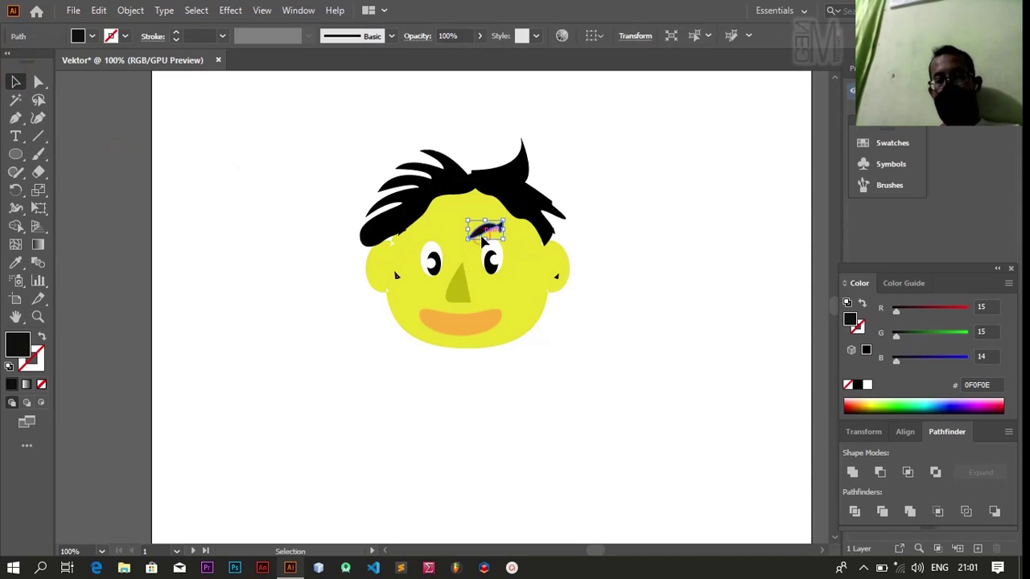
{"action": "mouse_move", "coordinate": [467, 239]}
{"action": "left_mouse_down"}
{"action": "mouse_move", "coordinate": [461, 247]}
{"action": "mouse_move", "coordinate": [483, 239]}
{"action": "left_mouse_up"}
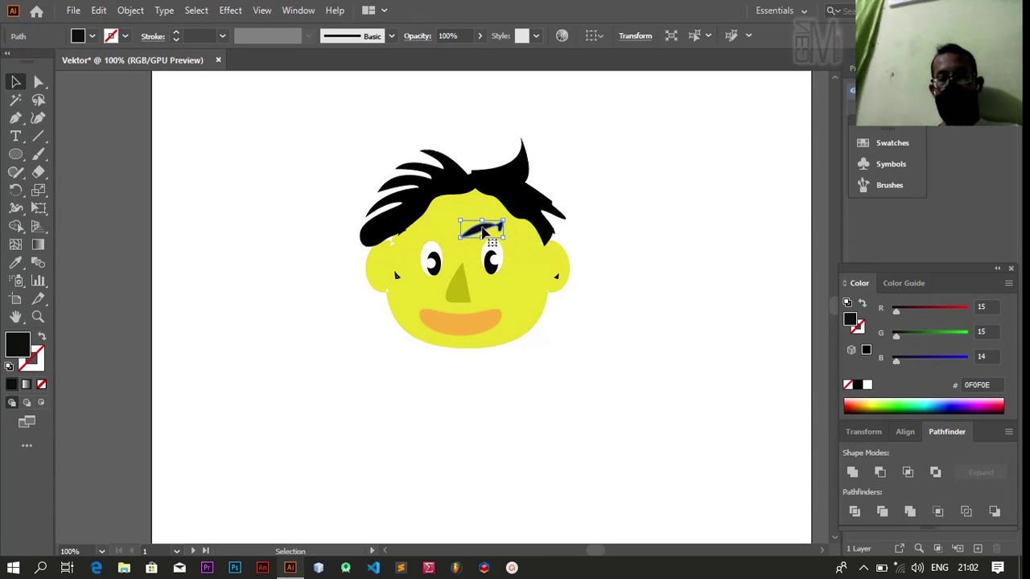
{"action": "key", "text": "Right"}
{"action": "key", "text": "Right"}
{"action": "key", "text": "Right"}
{"action": "key", "text": "Right"}
{"action": "key", "text": "Right"}
{"action": "key", "text": "Right"}
{"action": "key", "text": "Right"}
{"action": "key", "text": "Right"}
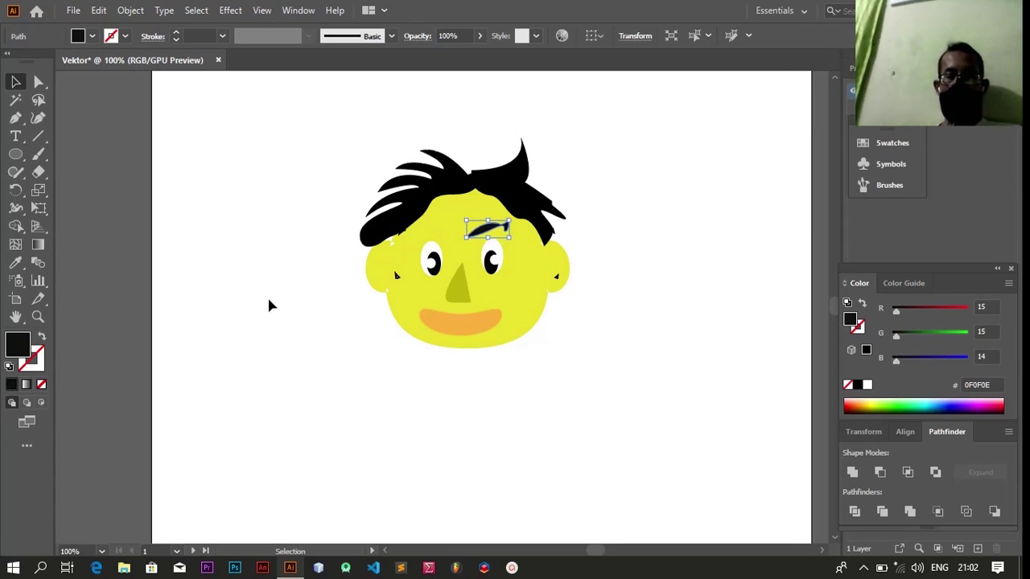
{"action": "key", "text": "Right"}
{"action": "key", "text": "Right"}
{"action": "key", "text": "Left"}
{"action": "key", "text": "Left"}
{"action": "key", "text": "Left"}
{"action": "key", "text": "Down"}
{"action": "key", "text": "Down"}
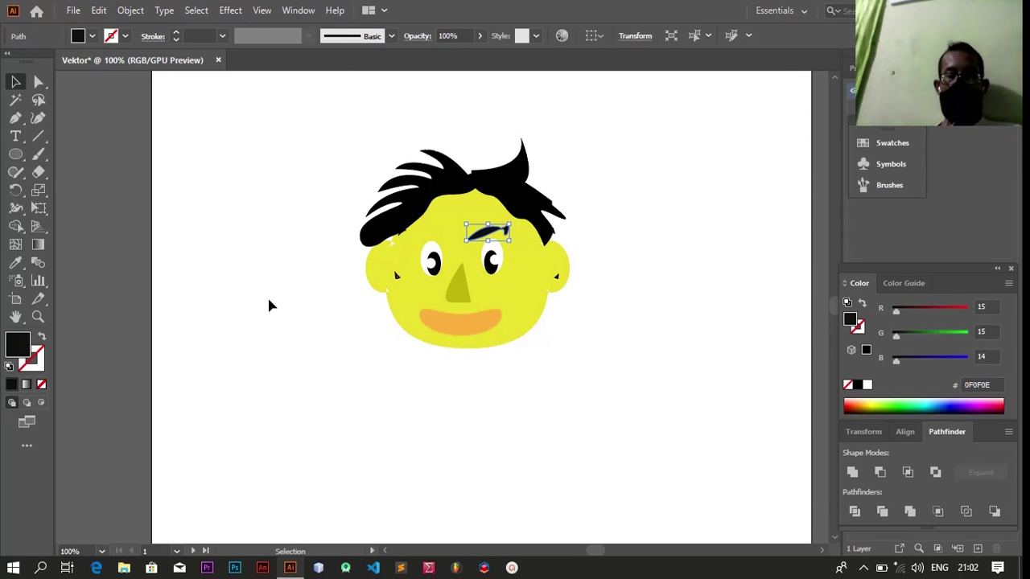
{"action": "key", "text": "Left"}
{"action": "key", "text": "Return"}
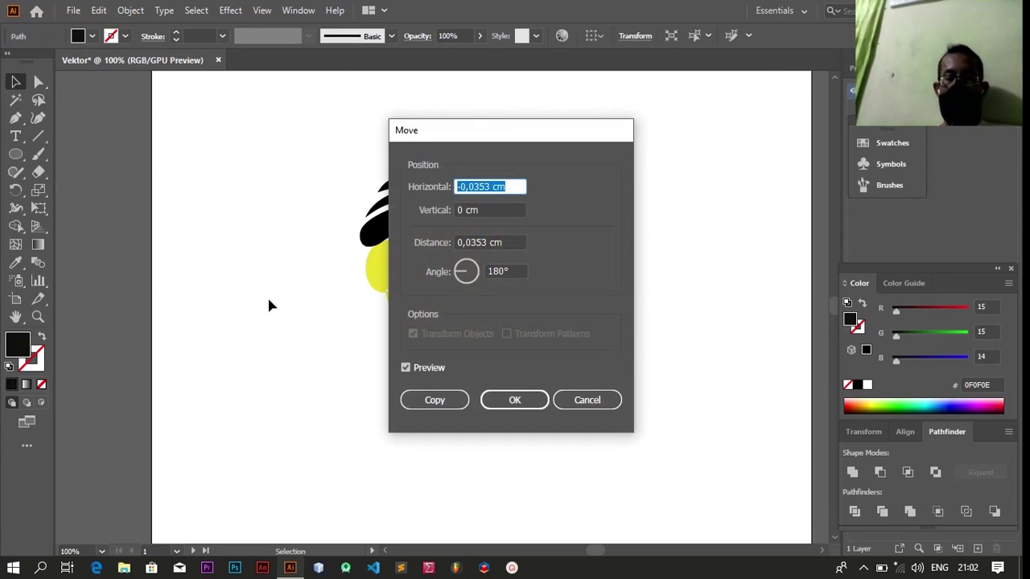
{"action": "key", "text": "Return"}
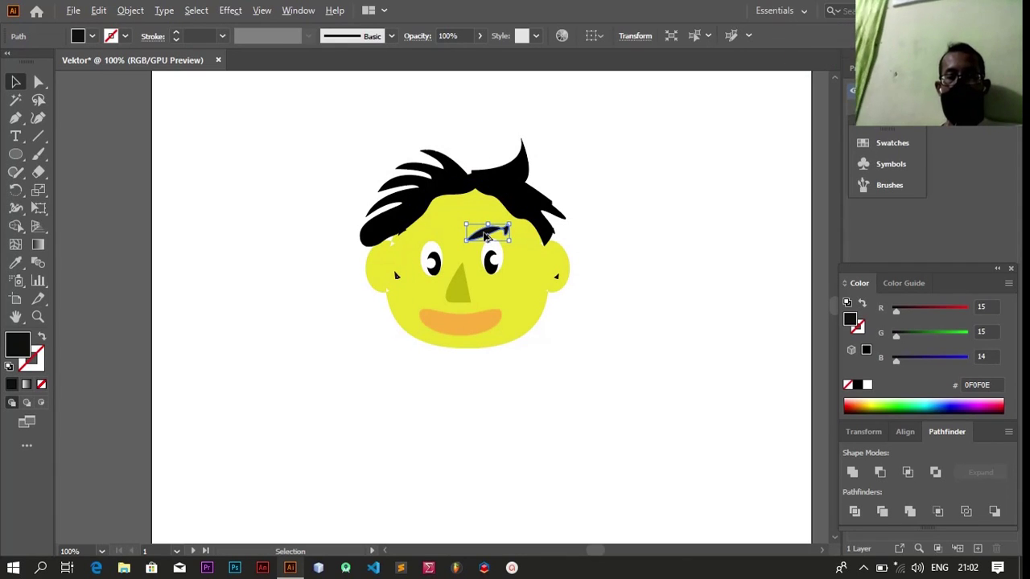
Alt-drag a copy of the eyebrow over the left eye and nudge it down.
{"action": "left_click_drag", "start_coordinate": [485, 235], "coordinate": [427, 240]}
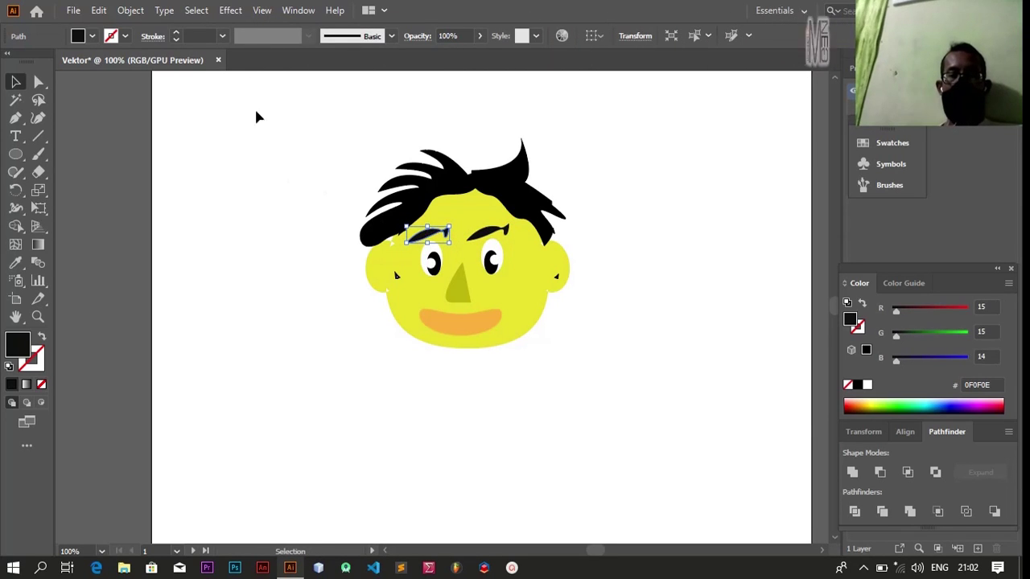
{"action": "key", "text": "Down"}
{"action": "key", "text": "Return"}
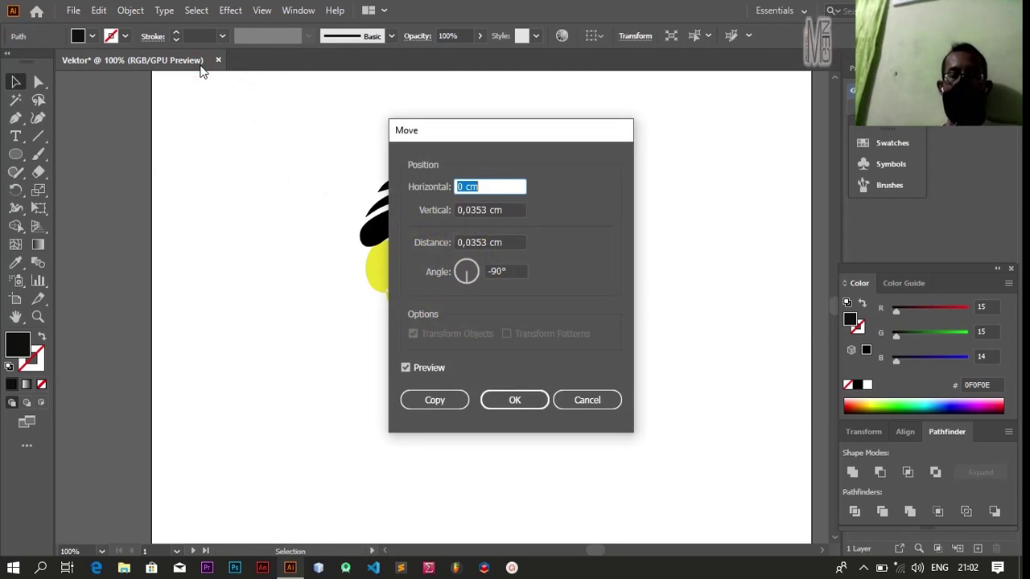
{"action": "key", "text": "Escape"}
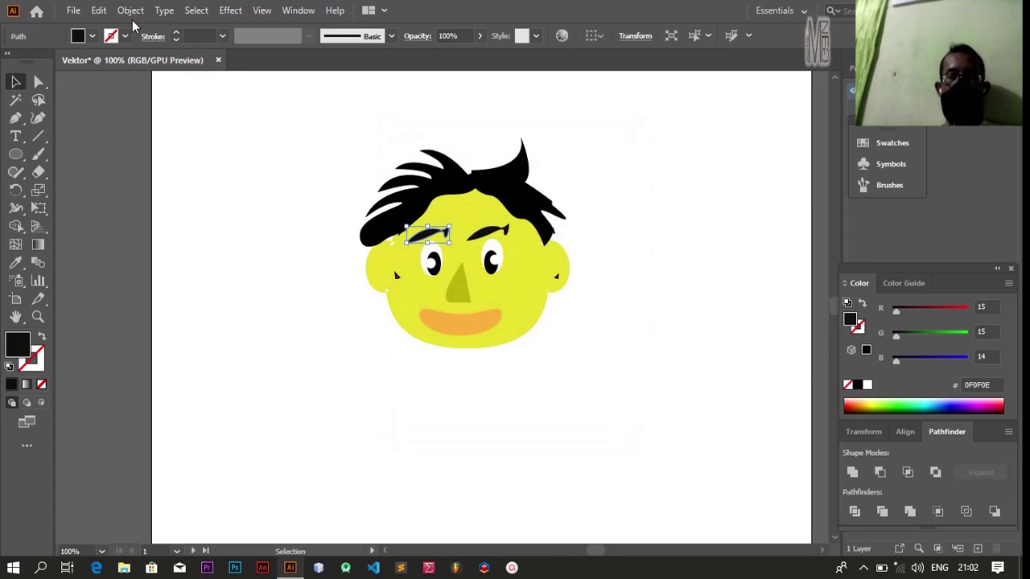
Reflect the left eyebrow across the vertical axis so it mirrors the right one.
{"action": "left_click", "coordinate": [132, 11]}
{"action": "mouse_move", "coordinate": [196, 23]}
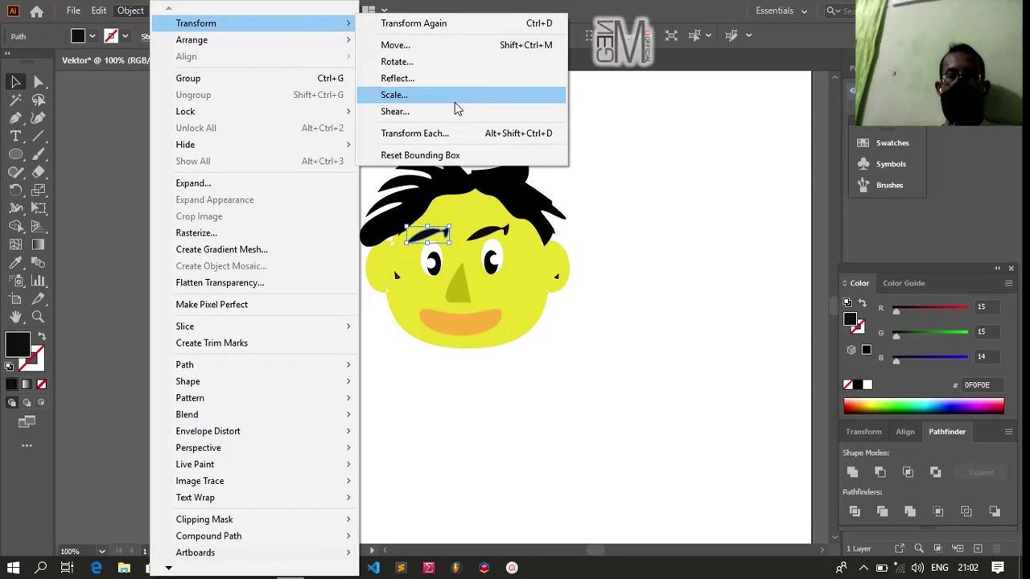
{"action": "left_click", "coordinate": [456, 80]}
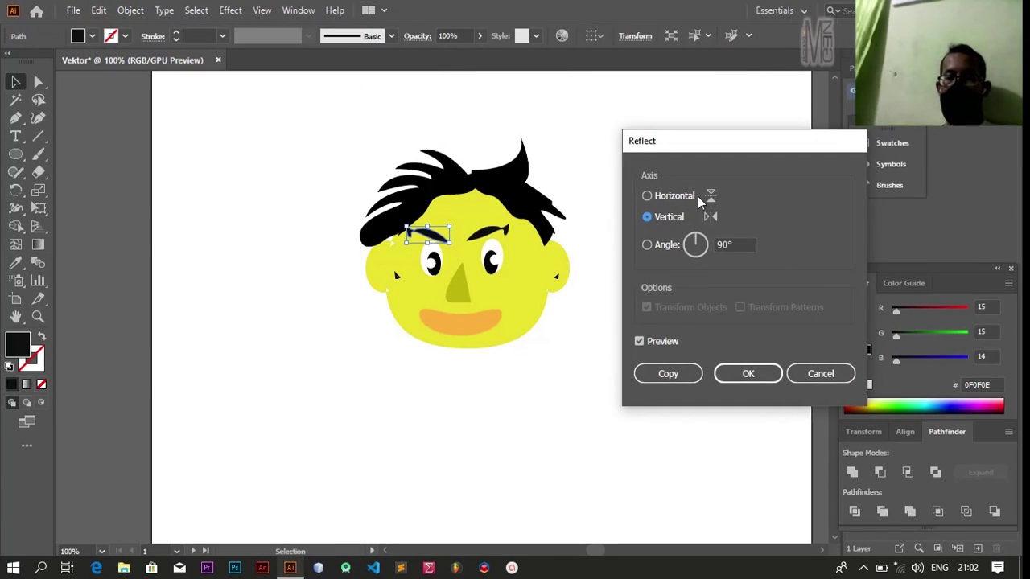
{"action": "left_click", "coordinate": [744, 375]}
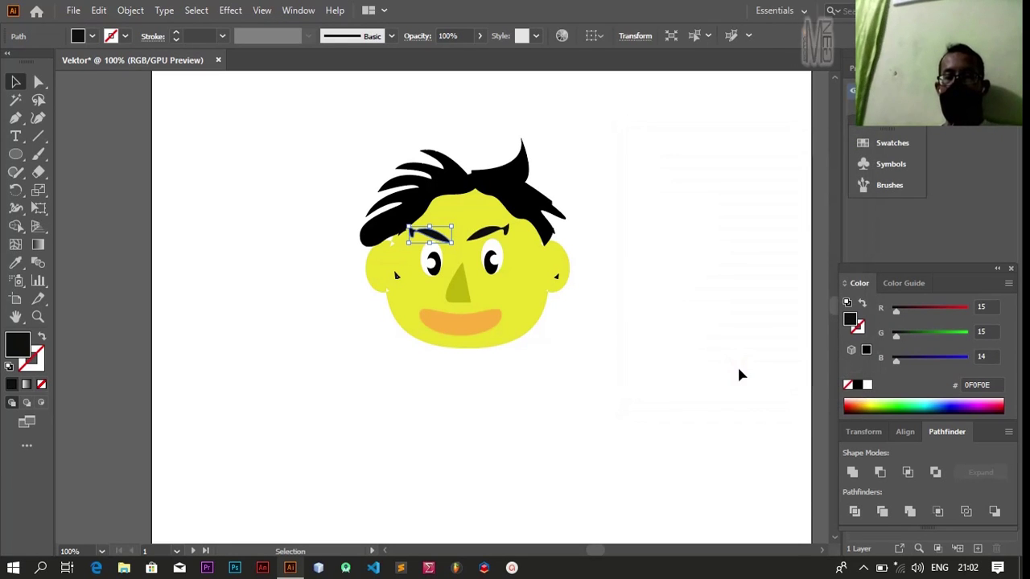
{"action": "left_click", "coordinate": [738, 370]}
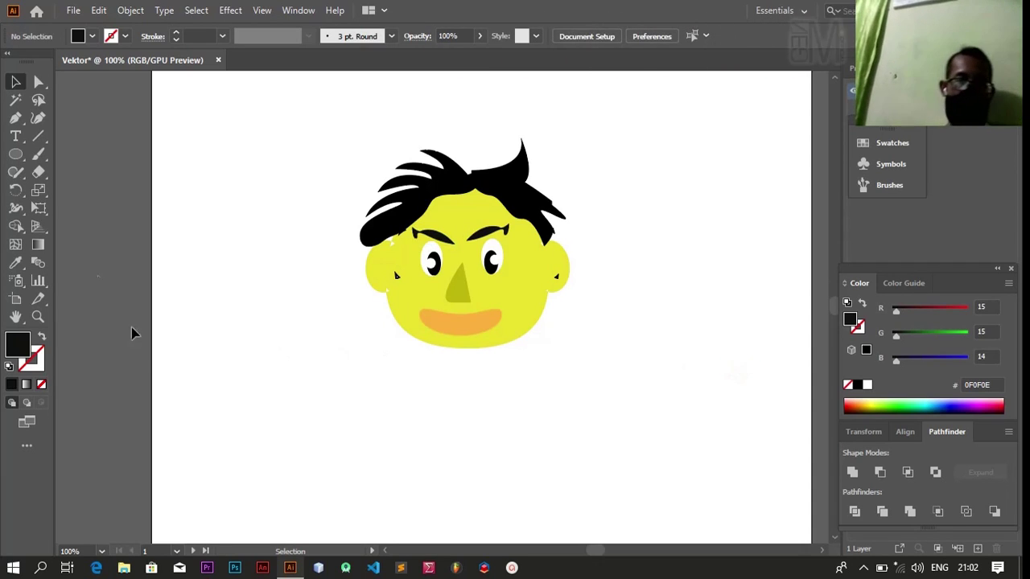
Draw a small ellipse below-left of the face and fill it red FC0B17.
{"action": "left_click", "coordinate": [15, 153]}
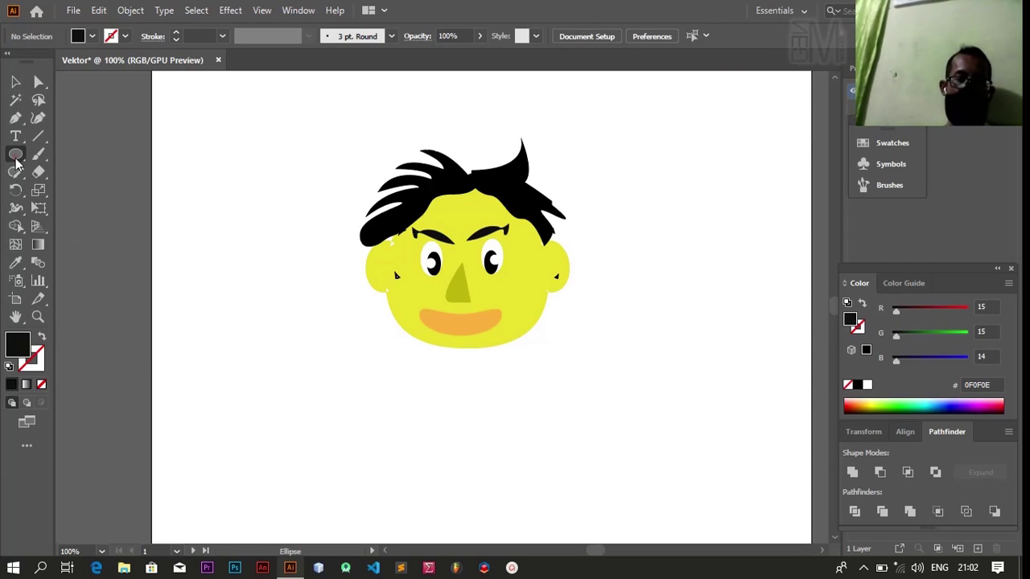
{"action": "left_click_drag", "start_coordinate": [280, 358], "coordinate": [321, 379]}
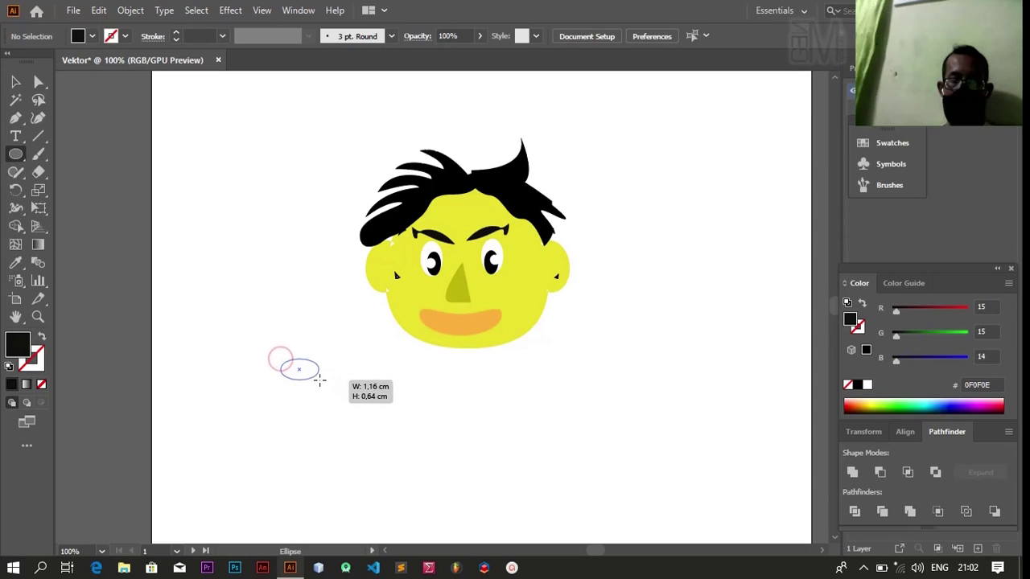
{"action": "double_click", "coordinate": [17, 344]}
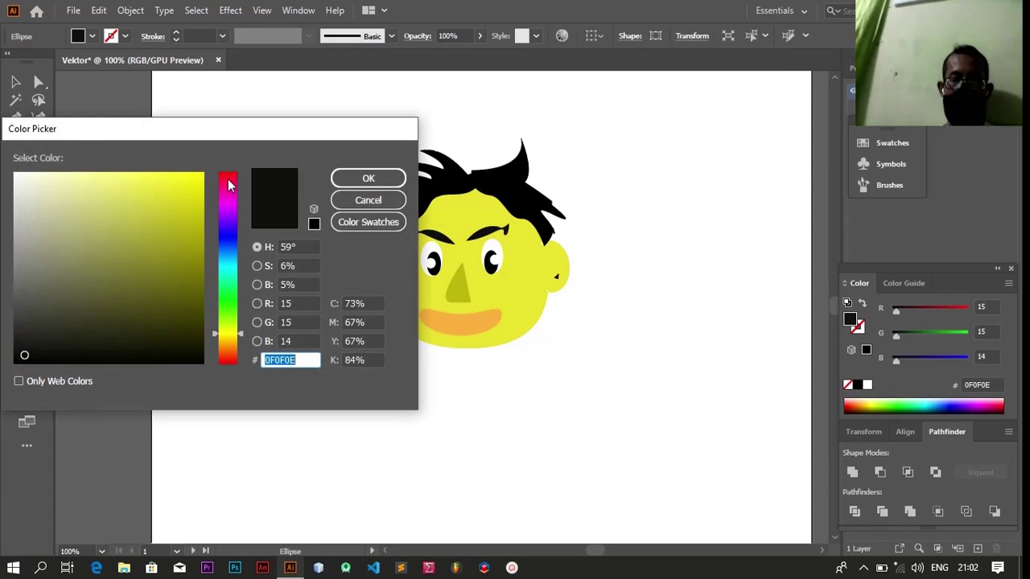
{"action": "left_click", "coordinate": [230, 179]}
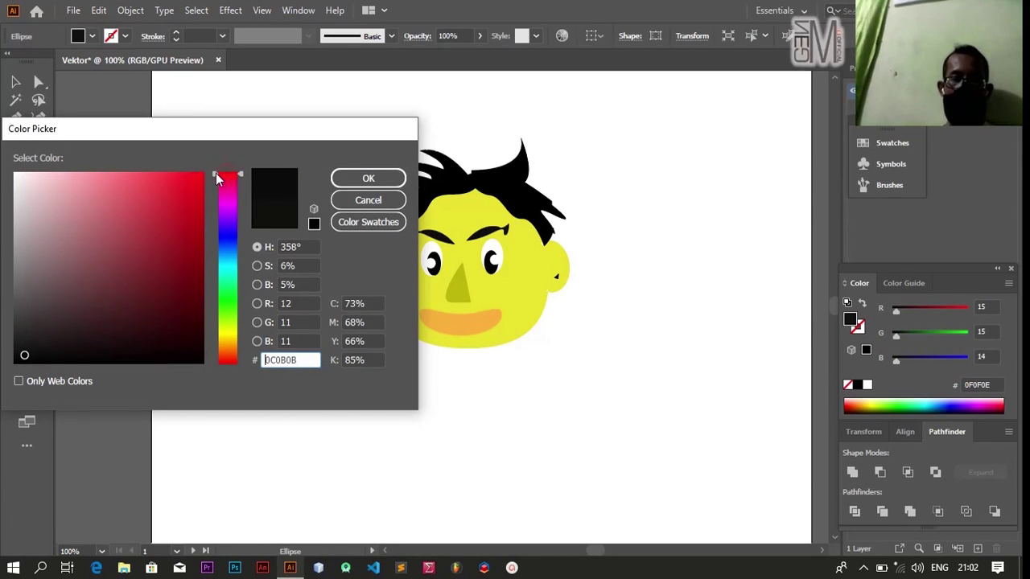
{"action": "left_click", "coordinate": [198, 174]}
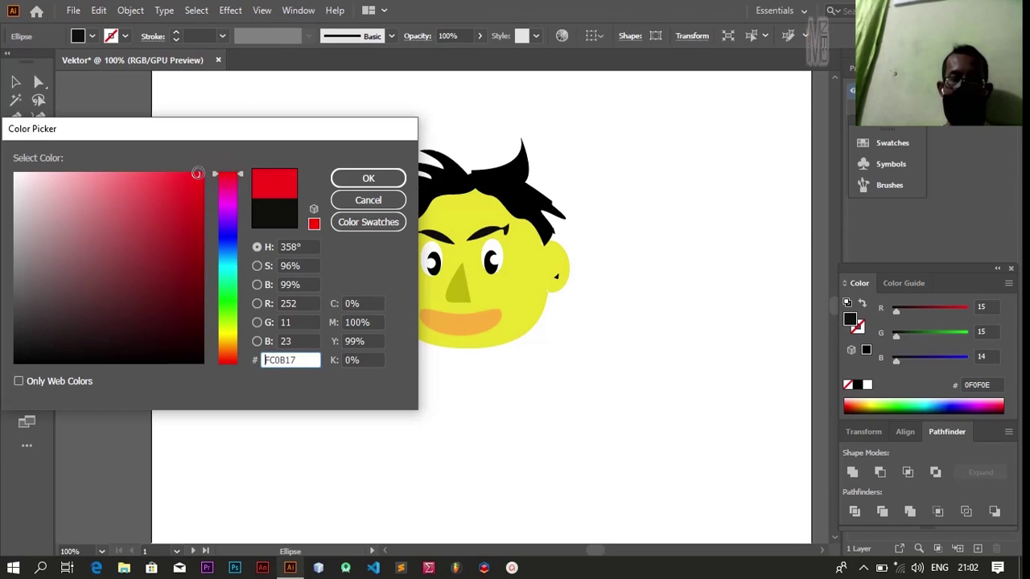
{"action": "left_click", "coordinate": [390, 176]}
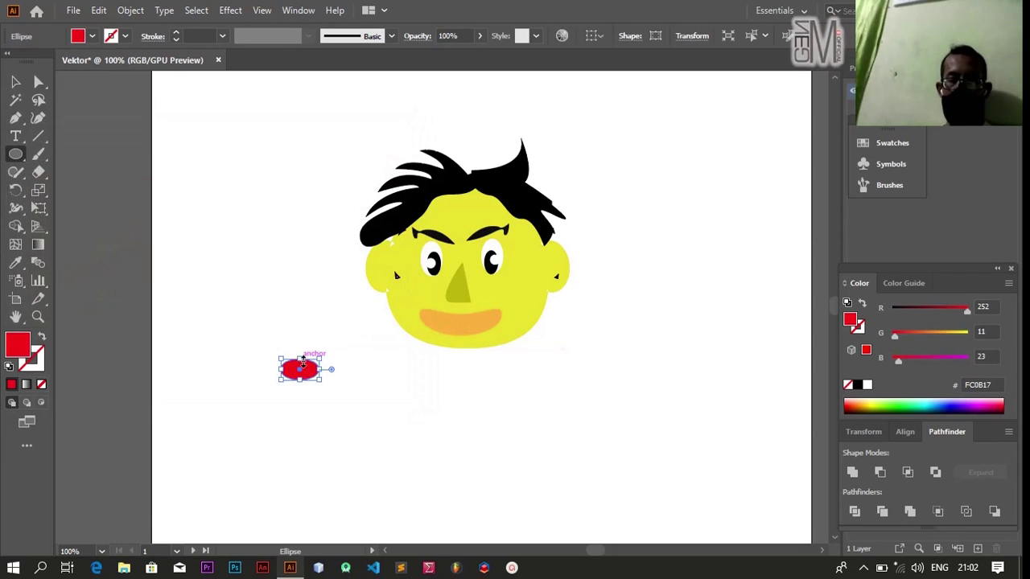
Duplicate the red ellipse and nudge the copy to the right.
{"action": "left_click", "coordinate": [15, 83]}
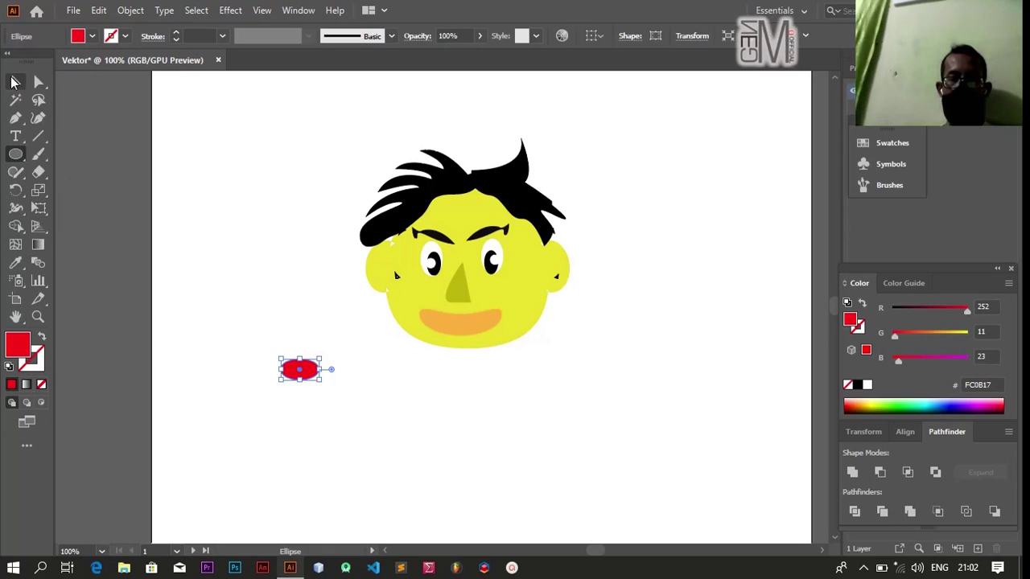
{"action": "key", "text": "a"}
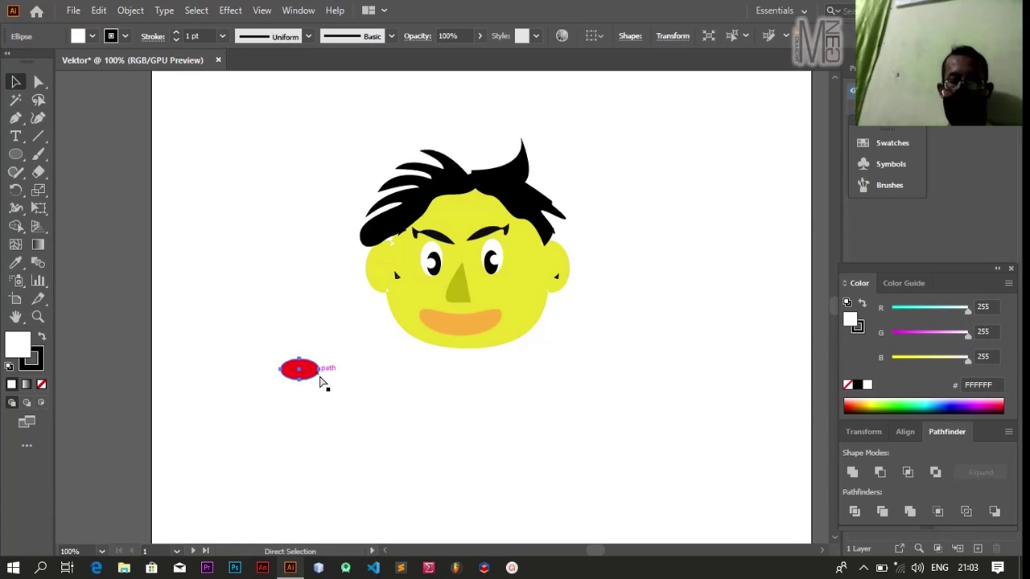
{"action": "key", "text": "v"}
{"action": "key", "text": "a"}
{"action": "key", "text": "v"}
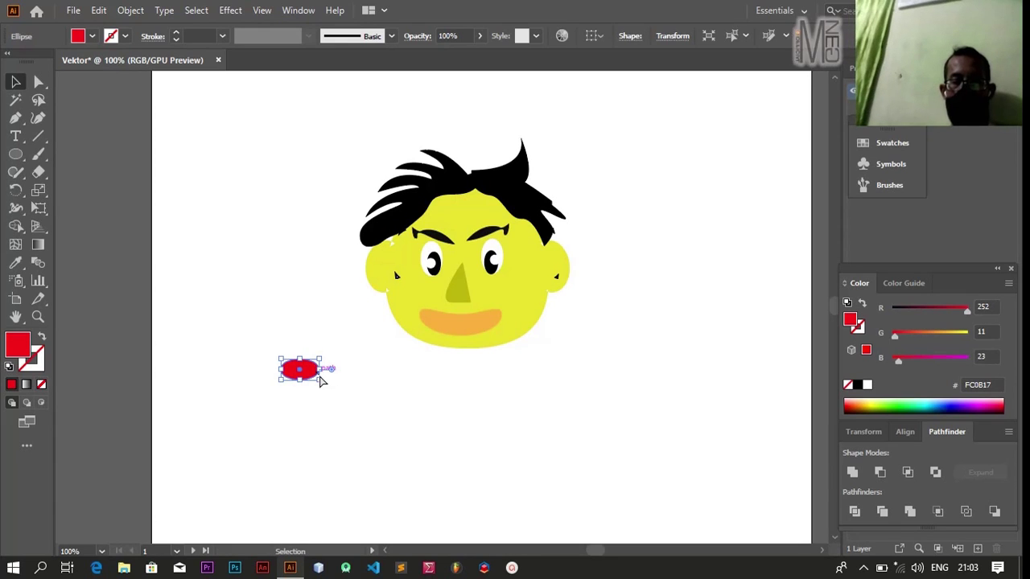
{"action": "key", "text": "alt+Right"}
{"action": "key", "text": "alt+Right"}
{"action": "key", "text": "alt+Right"}
{"action": "key", "text": "alt+Right"}
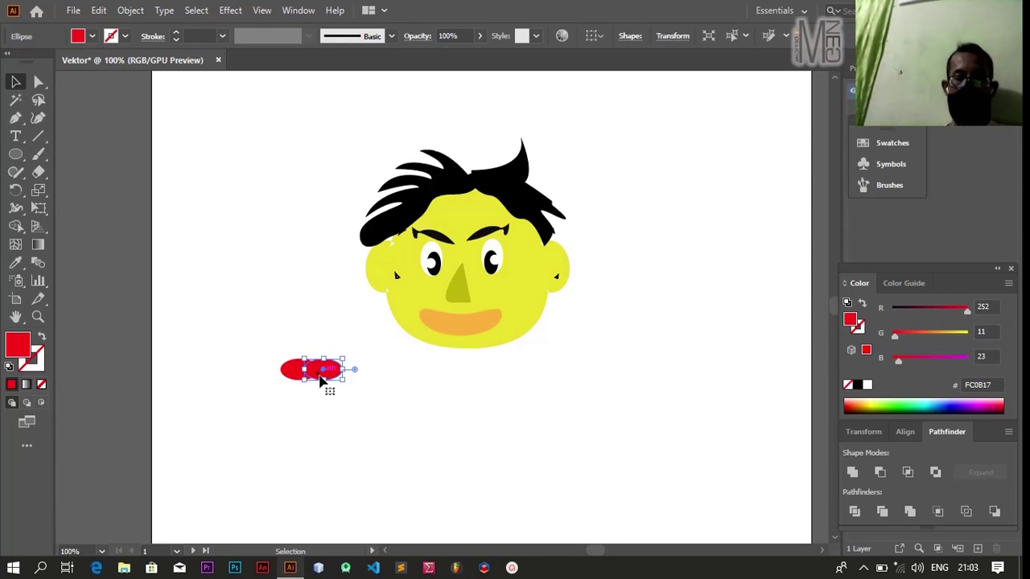
{"action": "key", "text": "alt+Right"}
{"action": "key", "text": "alt+Right"}
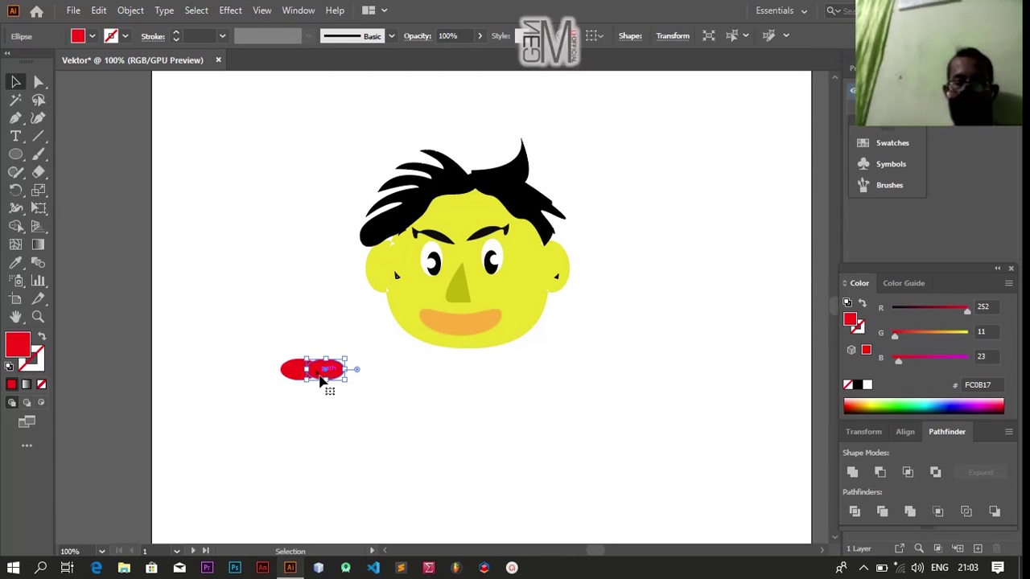
{"action": "key", "text": "Down"}
{"action": "key", "text": "Down"}
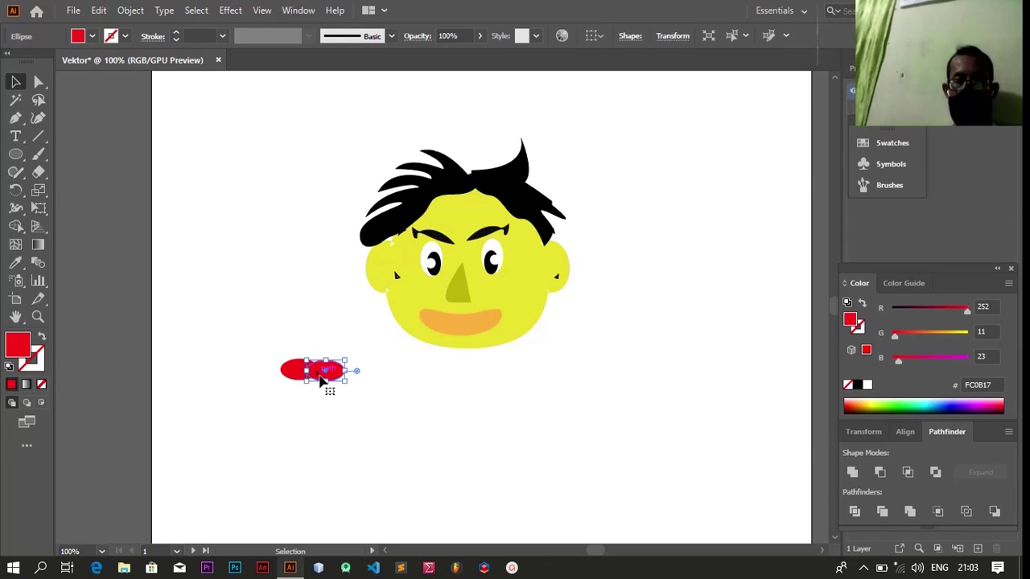
{"action": "key", "text": "Right"}
{"action": "key", "text": "Right"}
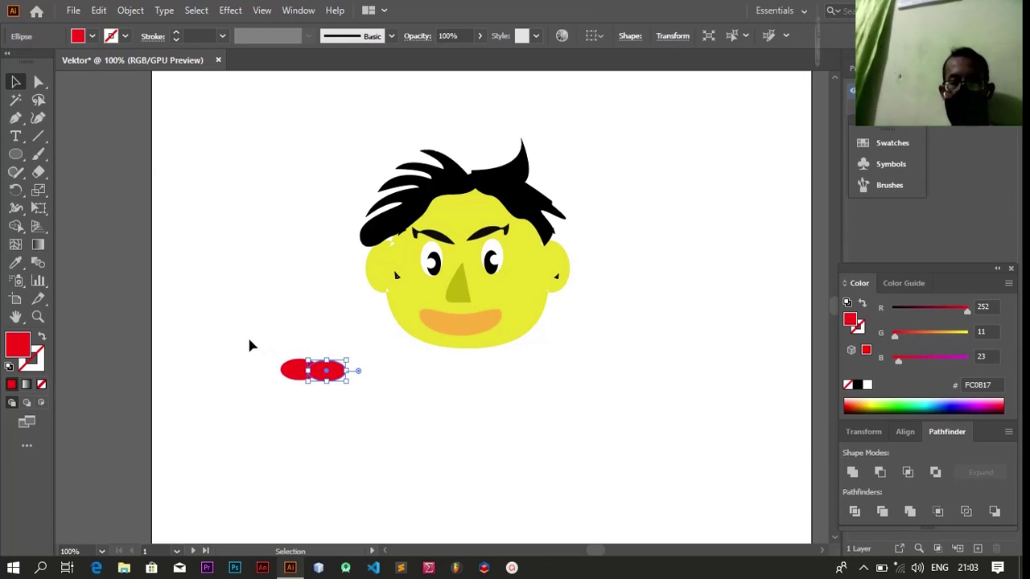
Move the two red ellipses so they overlap side by side.
{"action": "left_click_drag", "start_coordinate": [250, 346], "coordinate": [405, 395]}
{"action": "left_click", "coordinate": [407, 395]}
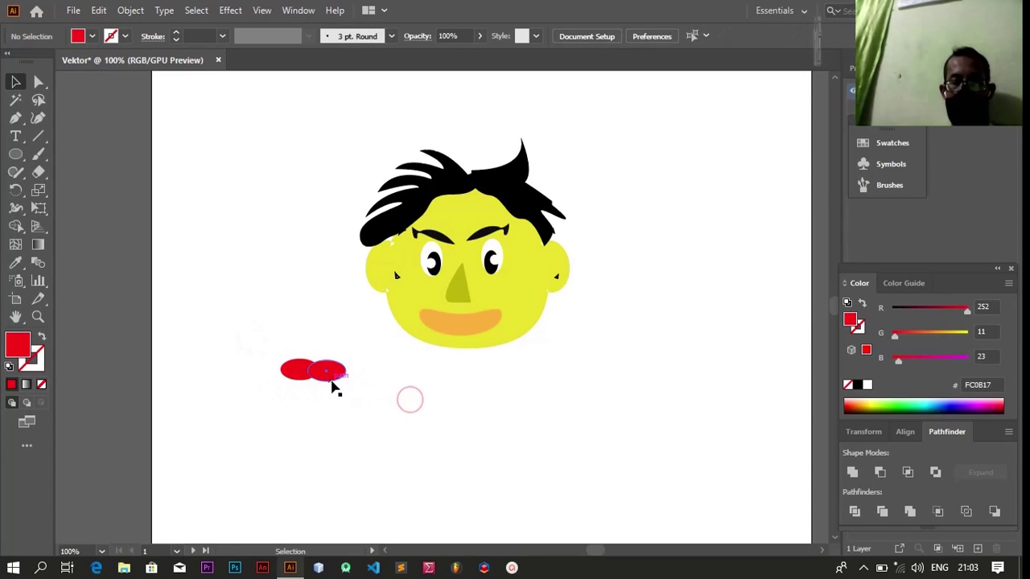
{"action": "left_click_drag", "start_coordinate": [332, 383], "coordinate": [323, 370]}
{"action": "left_click_drag", "start_coordinate": [247, 321], "coordinate": [418, 433]}
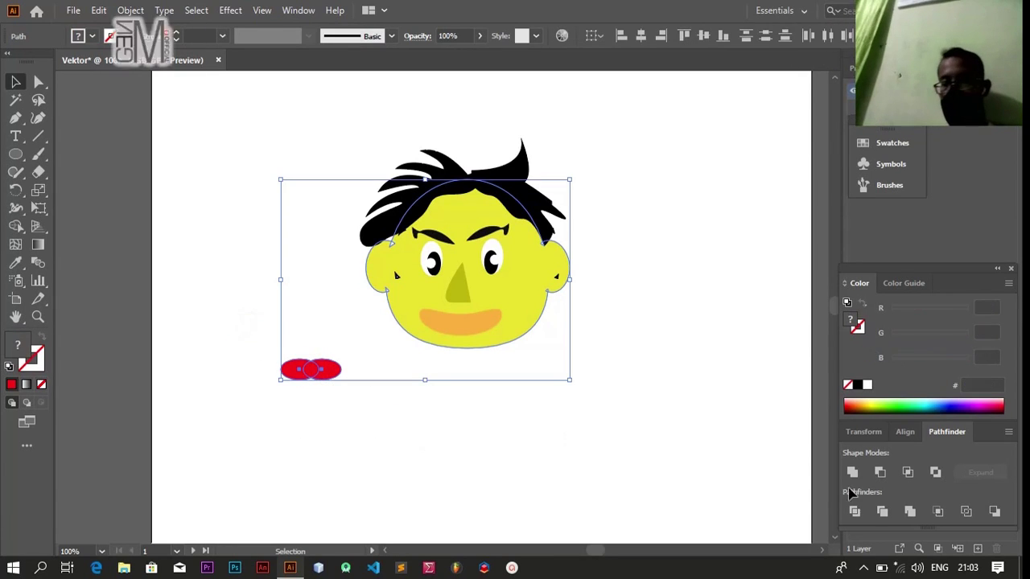
{"action": "left_click", "coordinate": [494, 497]}
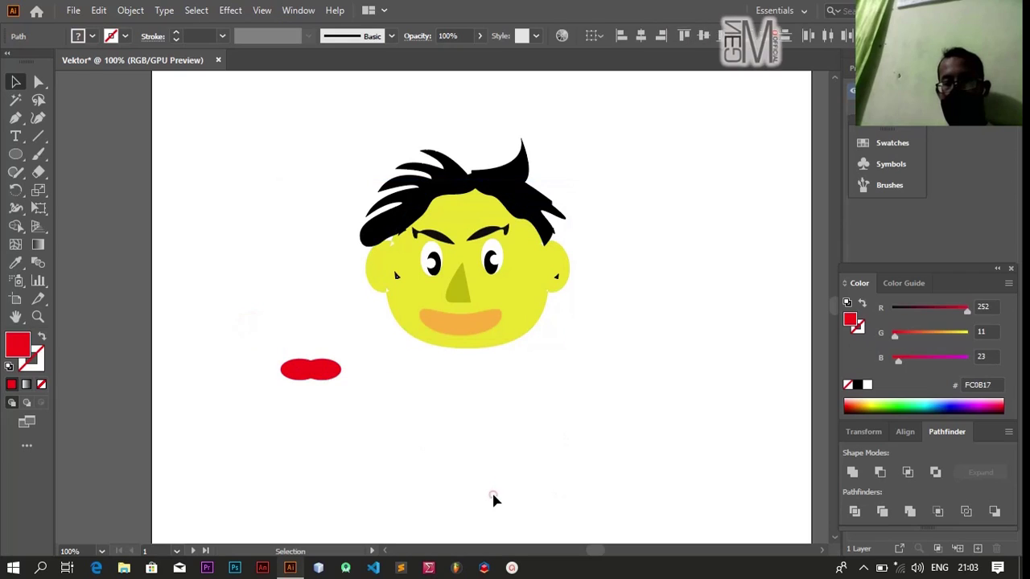
Try Pathfinder Minus Front on both ellipses, then undo it.
{"action": "left_click", "coordinate": [294, 370]}
{"action": "left_click", "coordinate": [330, 371], "text": "shift"}
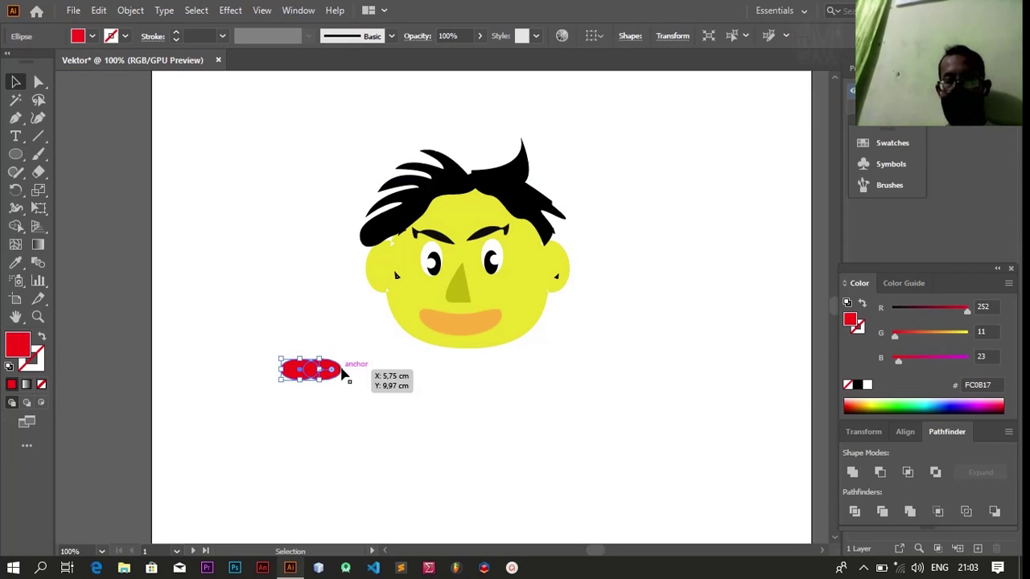
{"action": "left_click", "coordinate": [341, 372]}
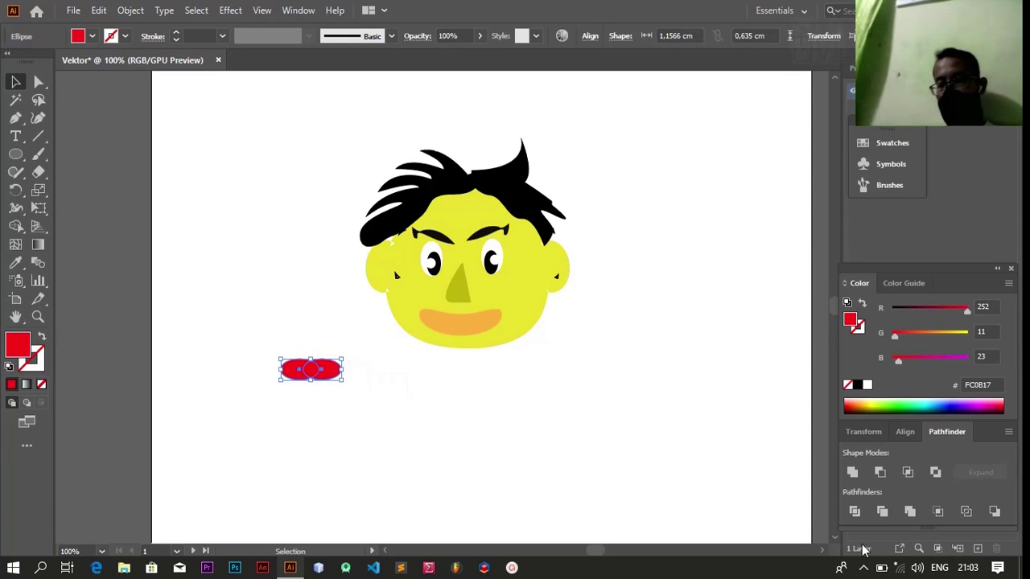
{"action": "left_click", "coordinate": [881, 473]}
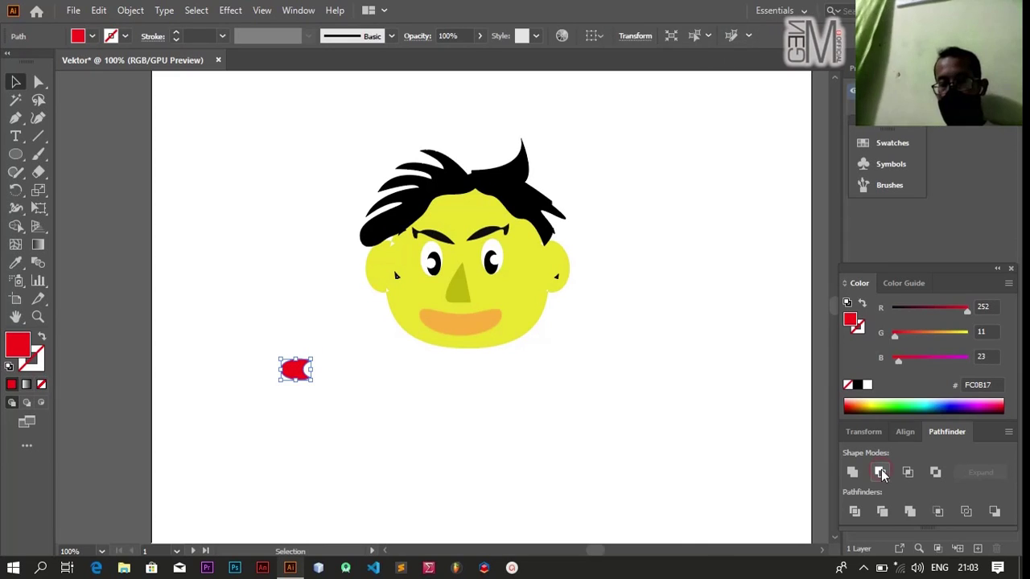
{"action": "key", "text": "ctrl+z"}
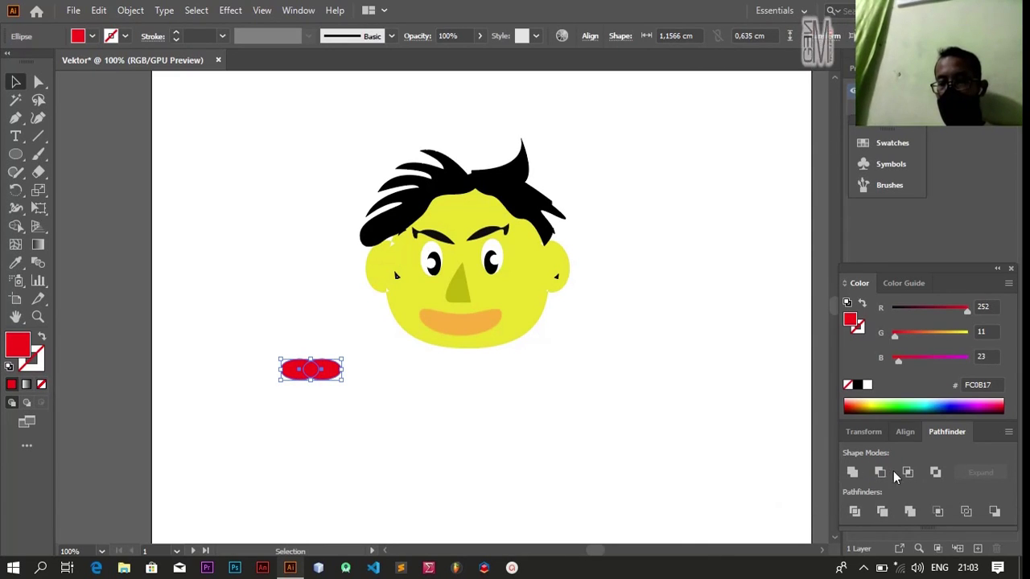
Unite the two ellipses into one lips shape and drag it onto the mouth.
{"action": "left_click", "coordinate": [908, 473]}
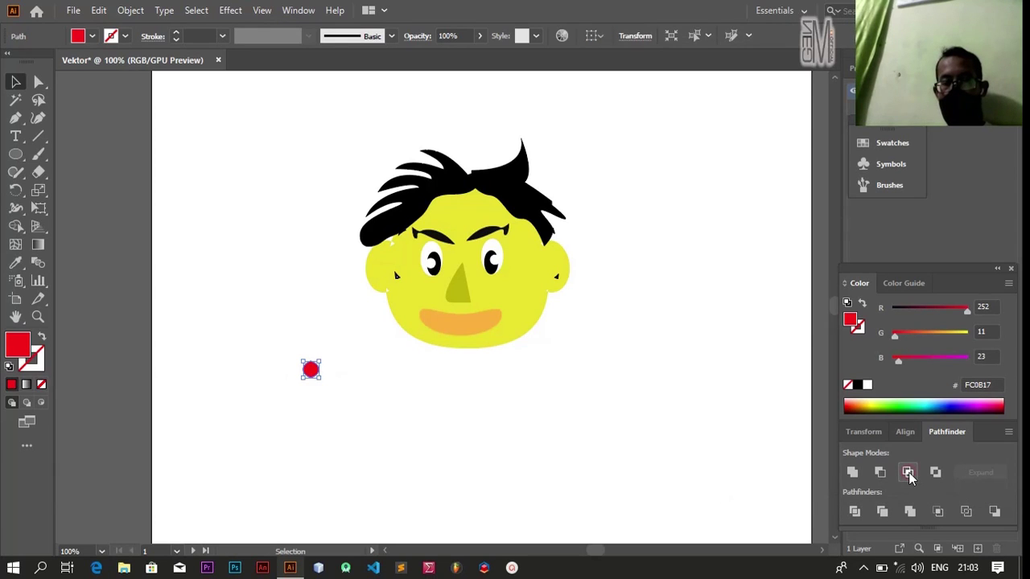
{"action": "left_click", "coordinate": [856, 474]}
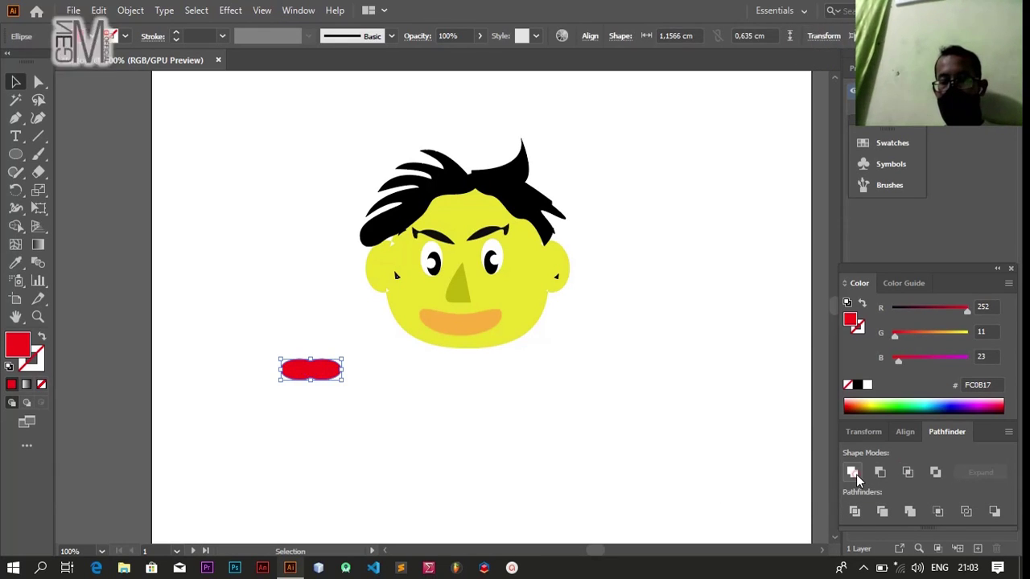
{"action": "left_click", "coordinate": [561, 411]}
{"action": "left_click_drag", "start_coordinate": [334, 380], "coordinate": [477, 342]}
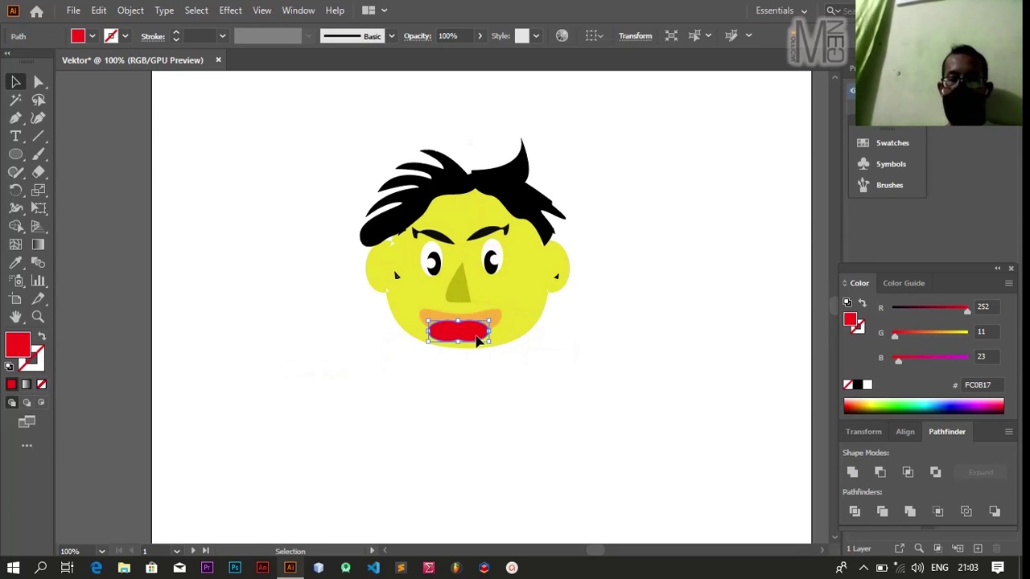
{"action": "left_click", "coordinate": [497, 391]}
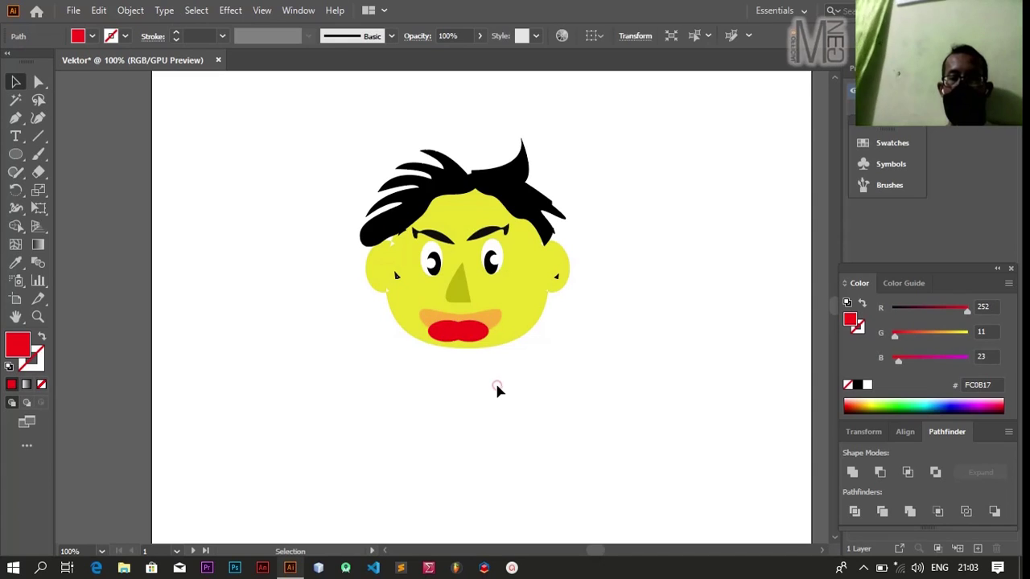
Try cutting the lips from the orange mouth, undo, and shift the lips below it.
{"action": "left_click", "coordinate": [471, 336]}
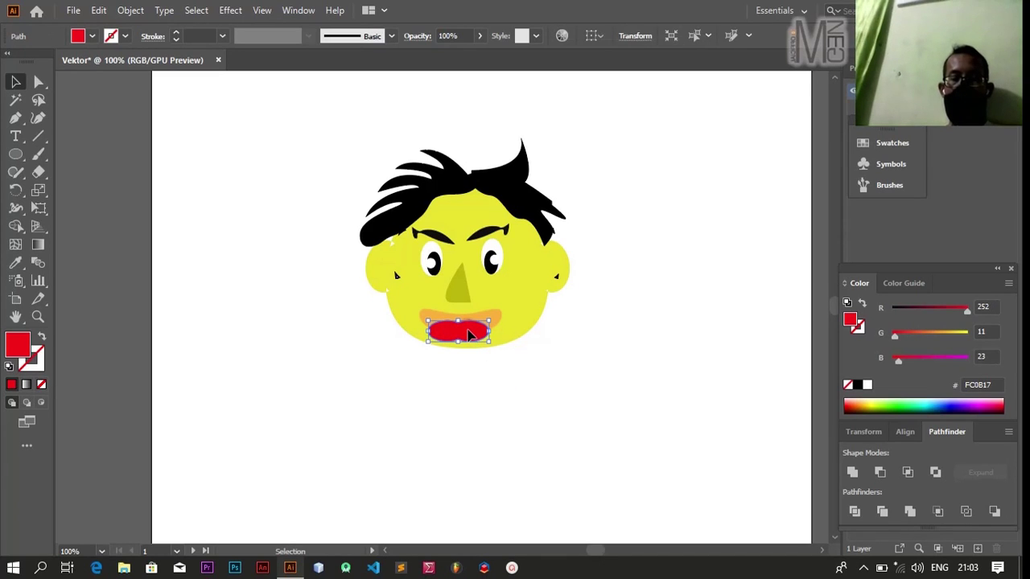
{"action": "left_click", "coordinate": [498, 318], "text": "shift"}
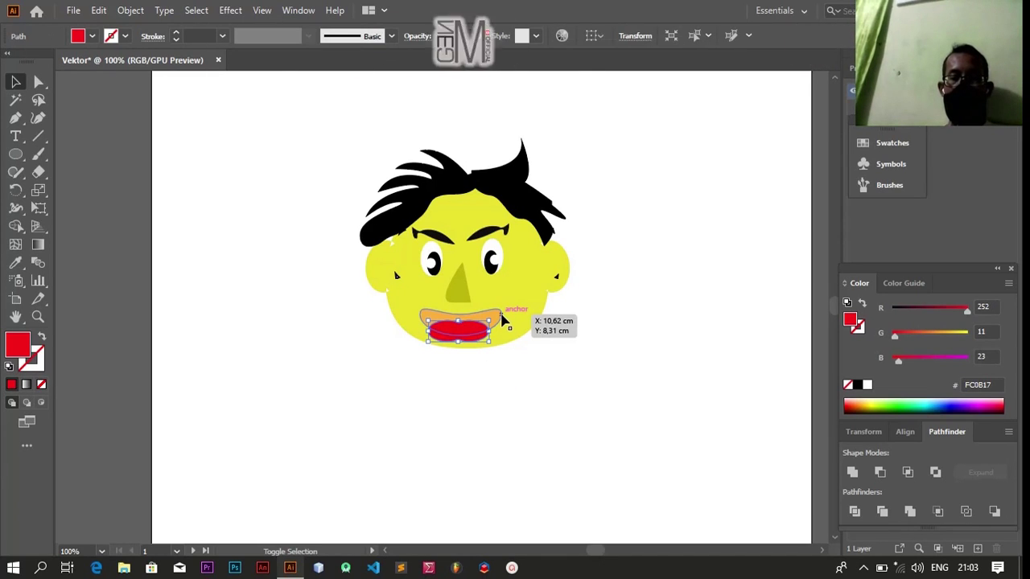
{"action": "left_click", "coordinate": [880, 473]}
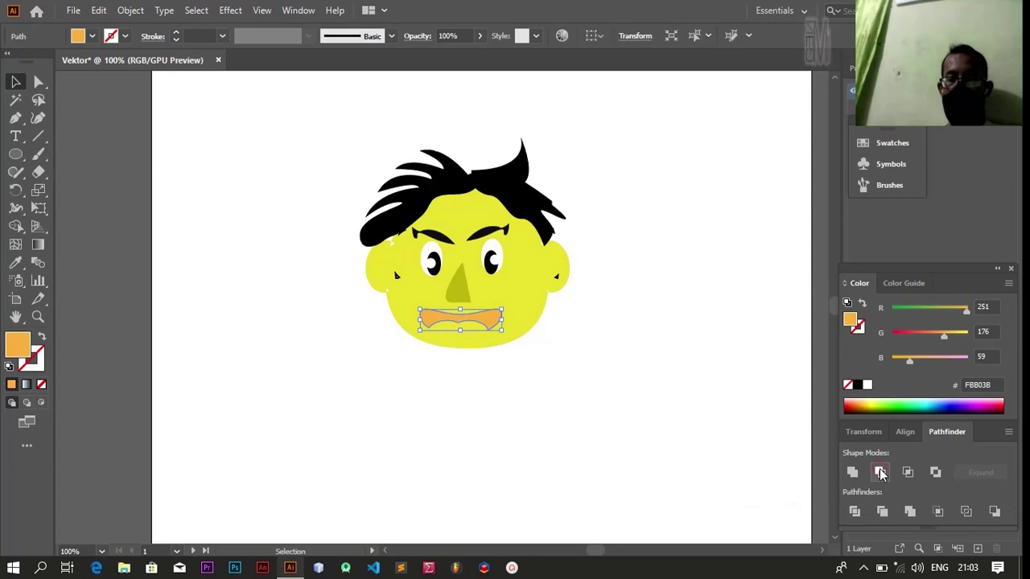
{"action": "key", "text": "ctrl+z"}
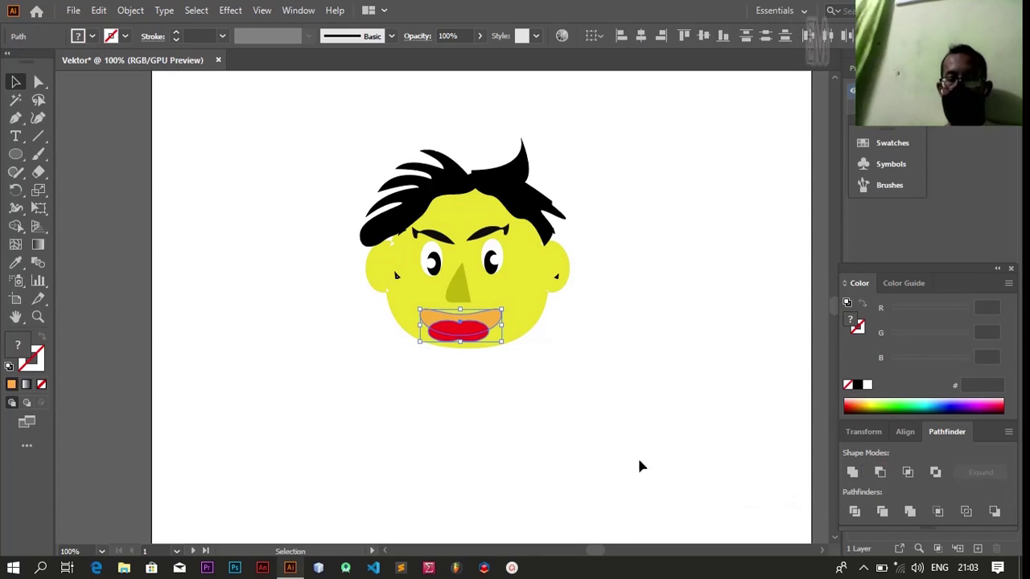
{"action": "left_click", "coordinate": [611, 458]}
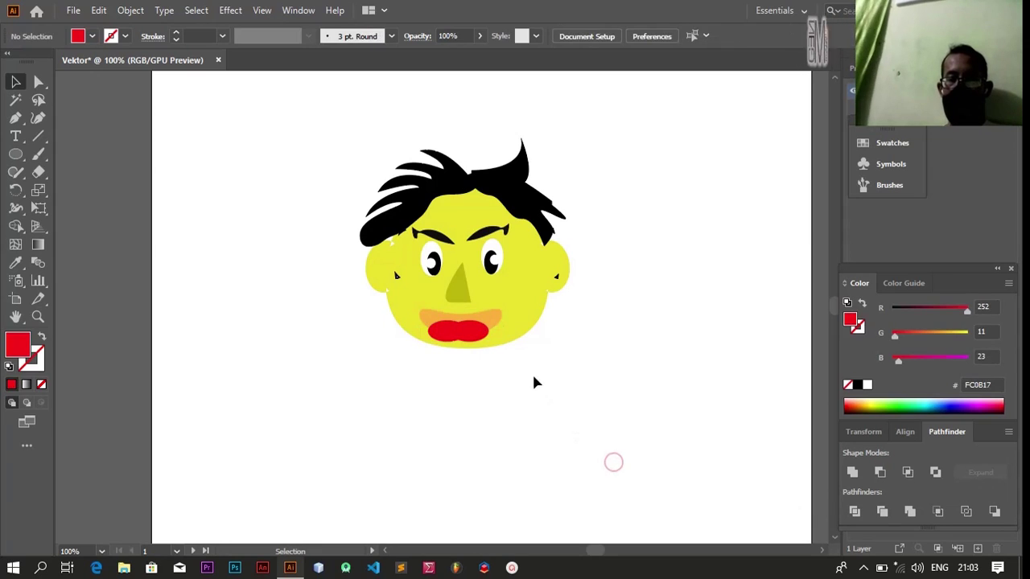
{"action": "left_click", "coordinate": [477, 341]}
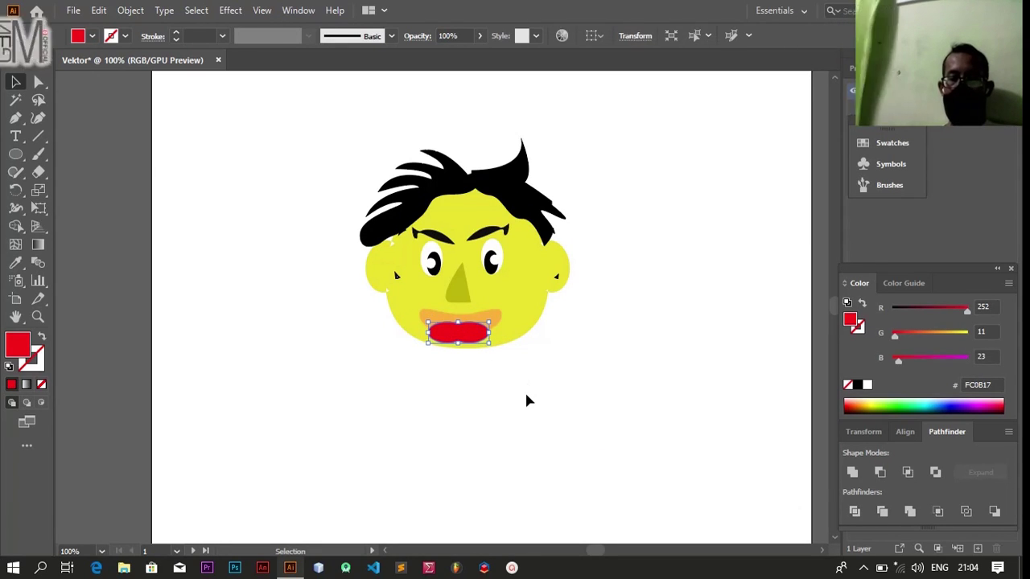
{"action": "key", "text": "shift+Down"}
{"action": "key", "text": "shift+Down"}
{"action": "key", "text": "shift+Down"}
{"action": "key", "text": "shift+Down"}
Paste a copy of the orange mouth in front and shift it down over the lips.
{"action": "key", "text": "Down"}
{"action": "key", "text": "Down"}
{"action": "key", "text": "Down"}
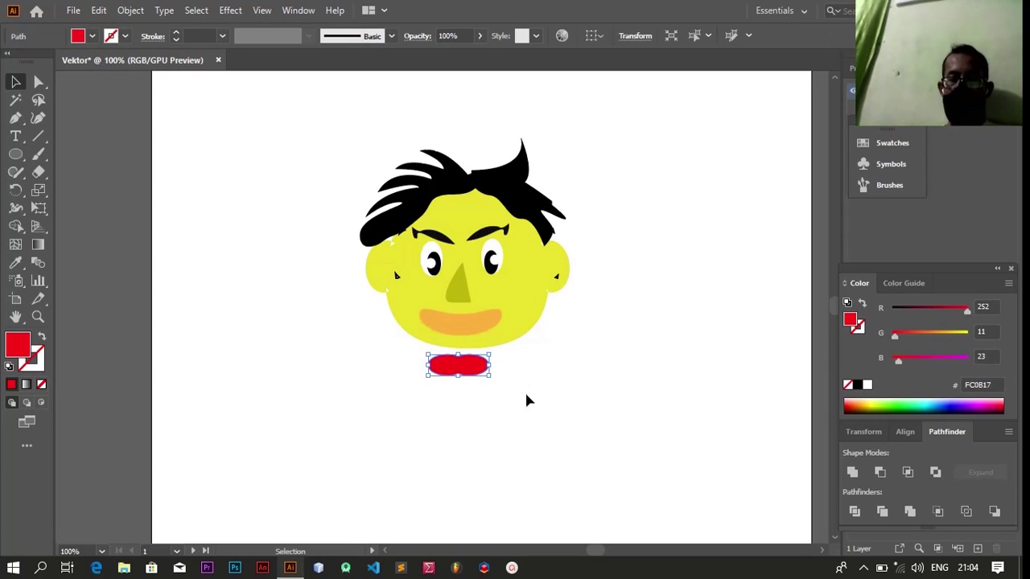
{"action": "left_click", "coordinate": [480, 329]}
{"action": "key", "text": "a"}
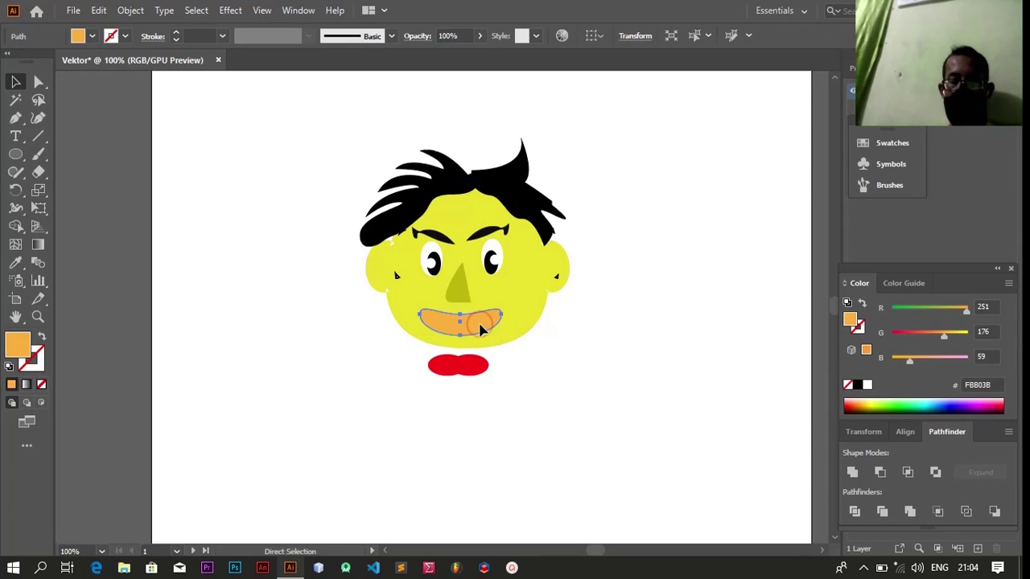
{"action": "key", "text": "v"}
{"action": "key", "text": "ctrl+c"}
{"action": "key", "text": "ctrl+f"}
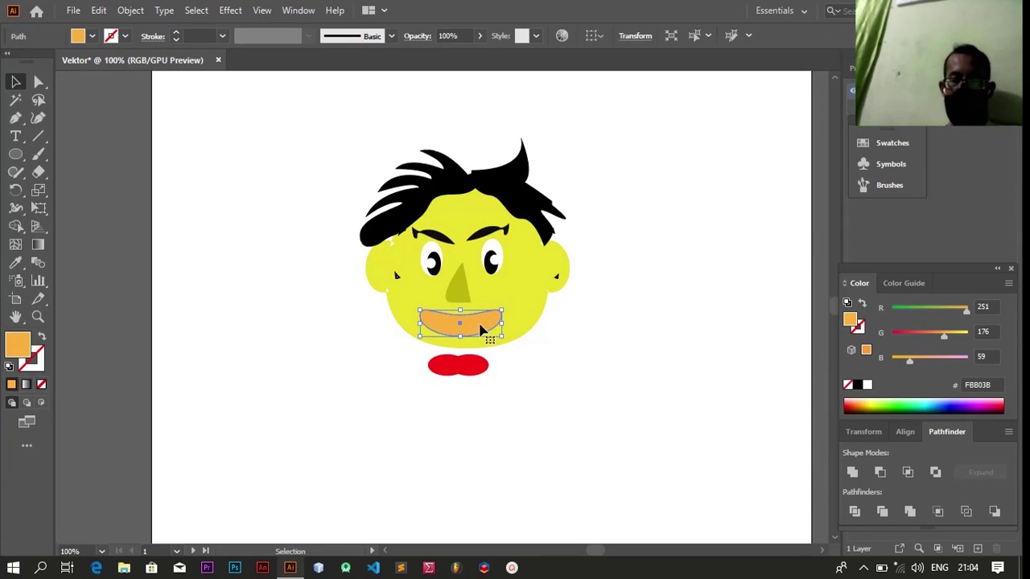
{"action": "key", "text": "shift+Down"}
{"action": "key", "text": "shift+Down"}
{"action": "key", "text": "shift+Down"}
{"action": "key", "text": "Down"}
{"action": "key", "text": "Down"}
{"action": "key", "text": "Down"}
{"action": "key", "text": "shift+Down"}
{"action": "key", "text": "Down"}
{"action": "key", "text": "Down"}
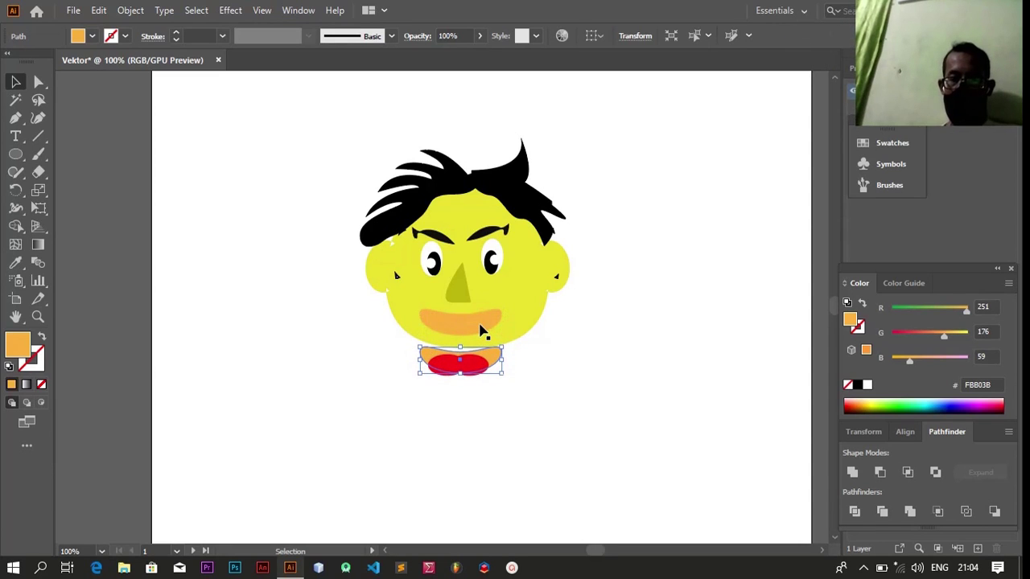
{"action": "key", "text": "Left"}
{"action": "key", "text": "Left"}
{"action": "key", "text": "Down"}
{"action": "key", "text": "Down"}
{"action": "key", "text": "Down"}
{"action": "key", "text": "Down"}
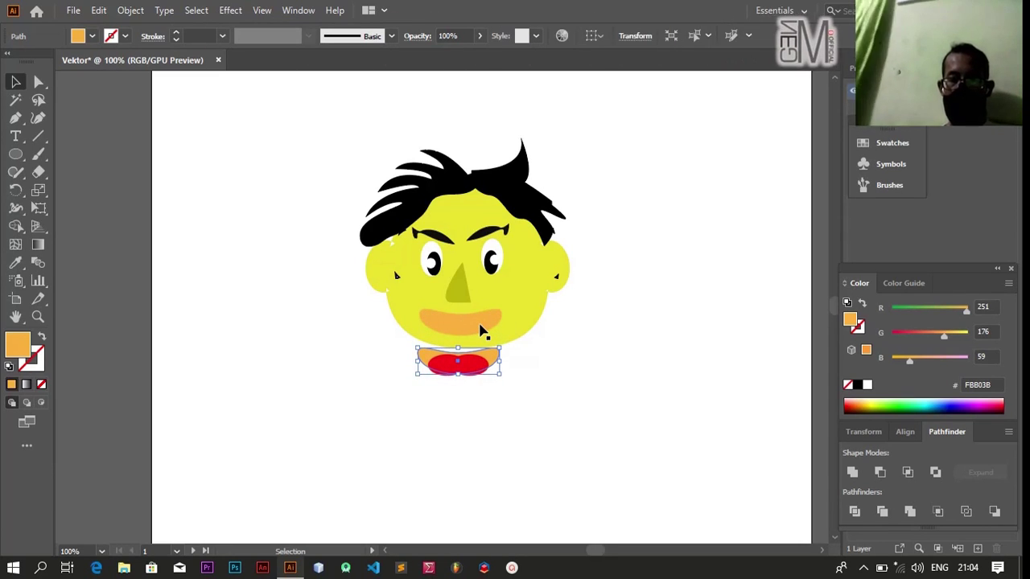
{"action": "key", "text": "Up"}
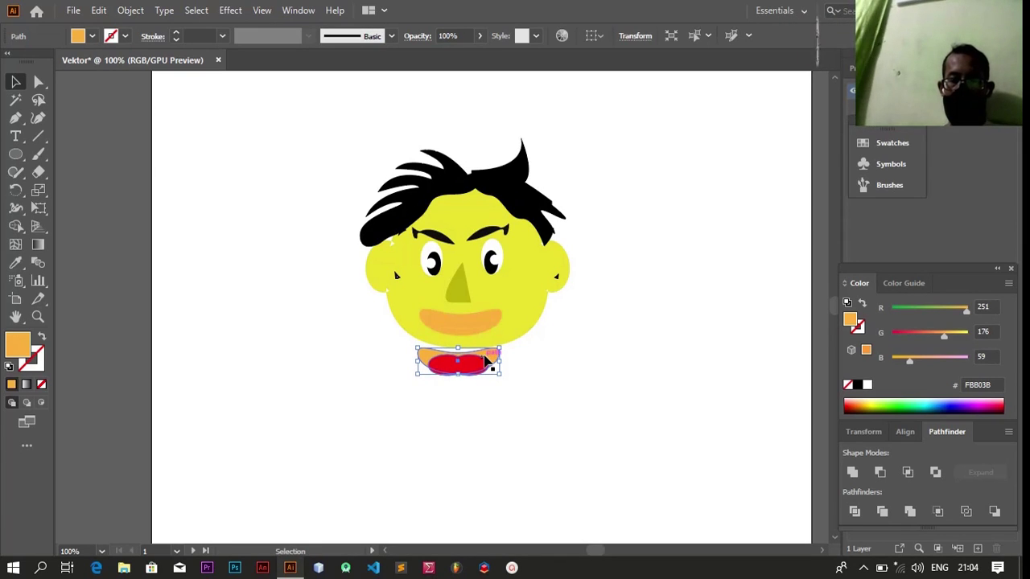
{"action": "key", "text": "Up"}
{"action": "key", "text": "Up"}
{"action": "key", "text": "Up"}
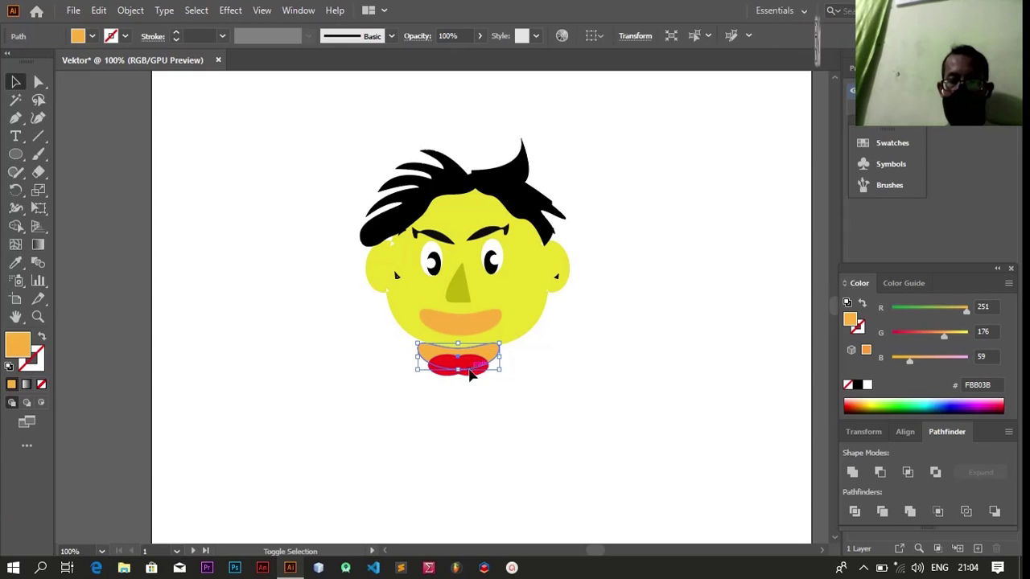
Intersect the lips with the mouth copy and nudge the lips up into the mouth.
{"action": "left_click", "coordinate": [470, 380], "text": "shift"}
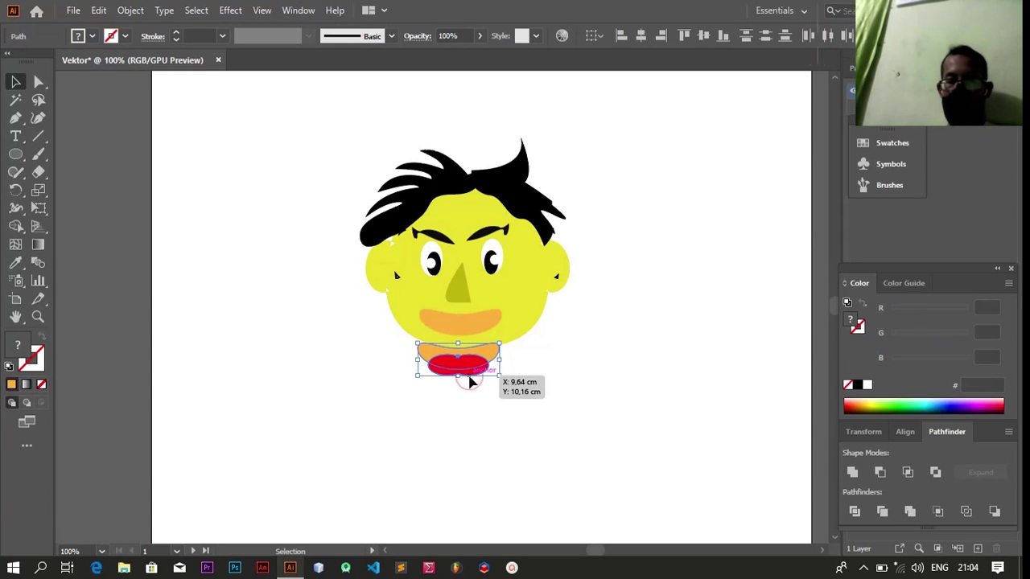
{"action": "left_click", "coordinate": [880, 472]}
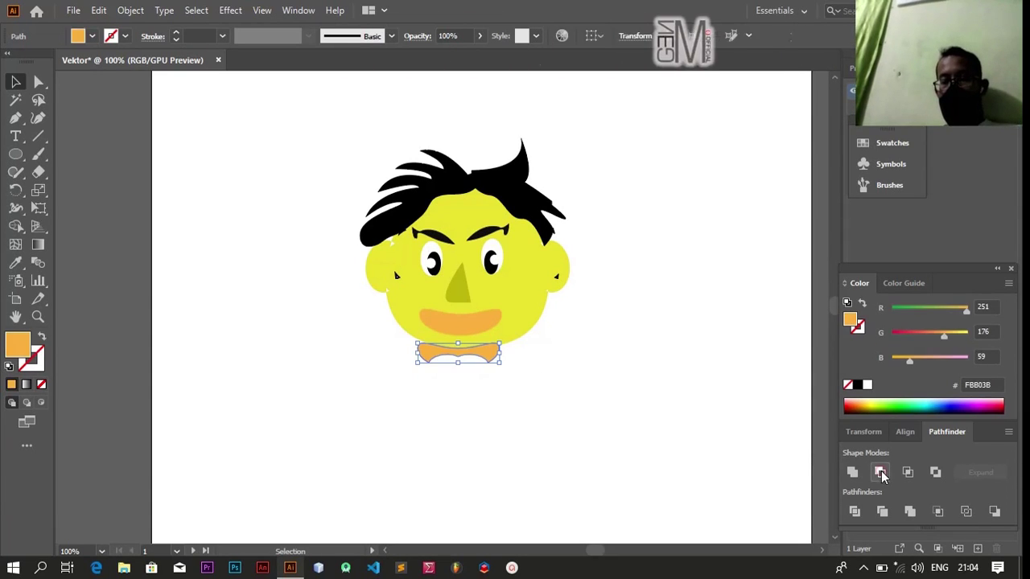
{"action": "key", "text": "ctrl+z"}
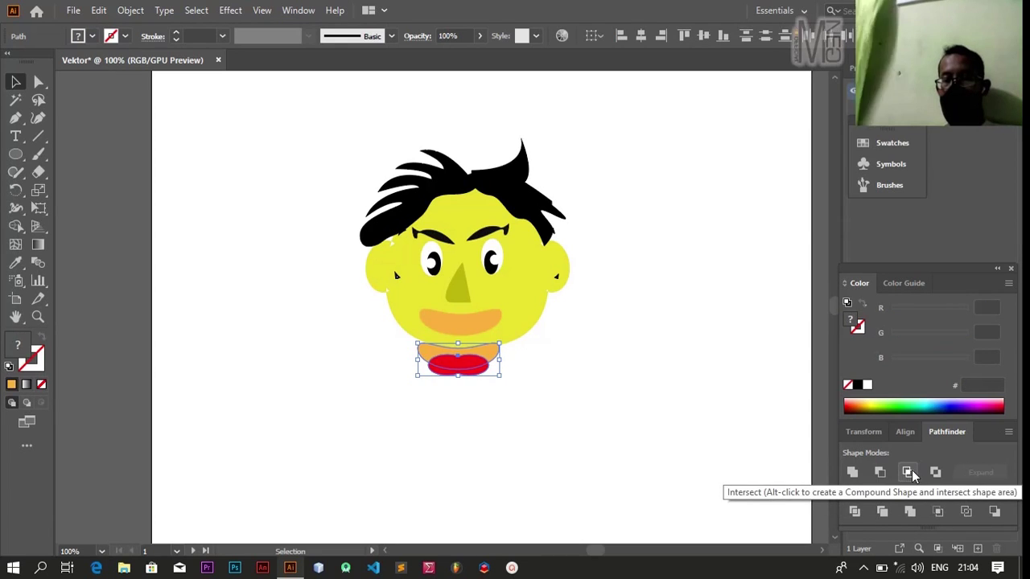
{"action": "left_click", "coordinate": [911, 471]}
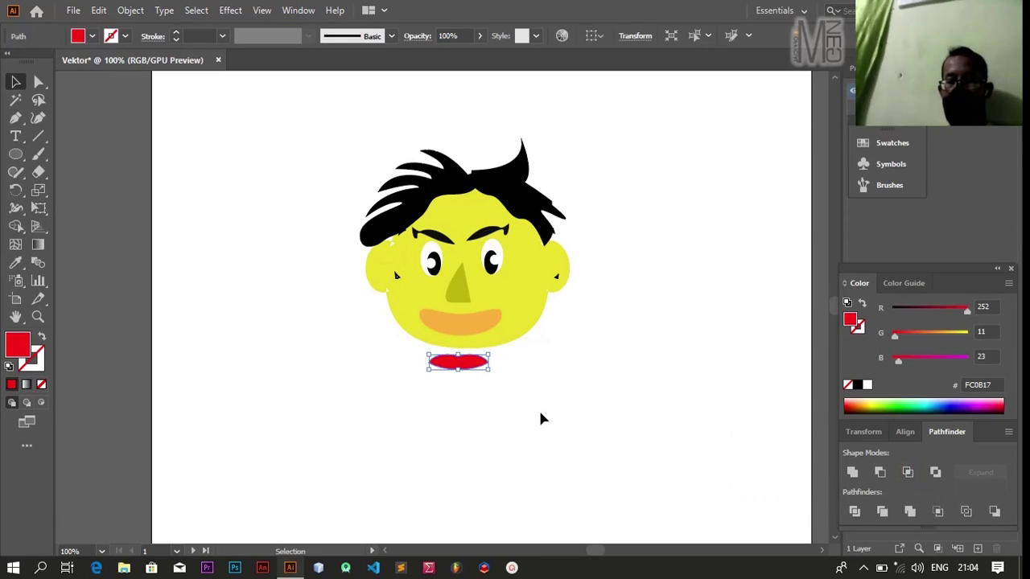
{"action": "key", "text": "Up"}
{"action": "key", "text": "Up"}
{"action": "key", "text": "Up"}
{"action": "key", "text": "Up"}
{"action": "key", "text": "Up"}
{"action": "key", "text": "Up"}
{"action": "key", "text": "Up"}
{"action": "key", "text": "Up"}
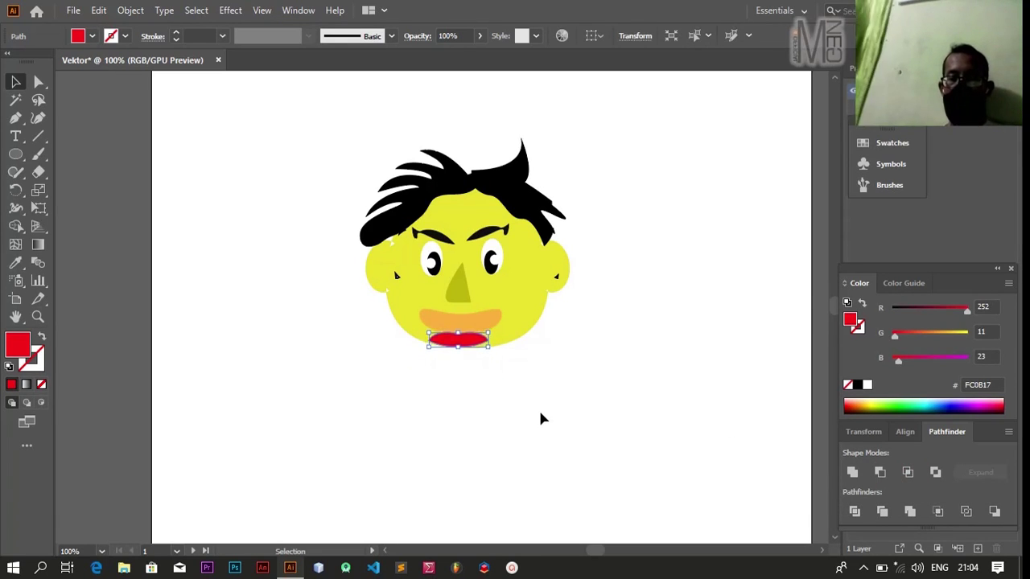
{"action": "key", "text": "Up"}
{"action": "key", "text": "Up"}
{"action": "key", "text": "Up"}
{"action": "key", "text": "Up"}
{"action": "key", "text": "Up"}
{"action": "key", "text": "Up"}
{"action": "key", "text": "Up"}
{"action": "key", "text": "Up"}
{"action": "key", "text": "Up"}
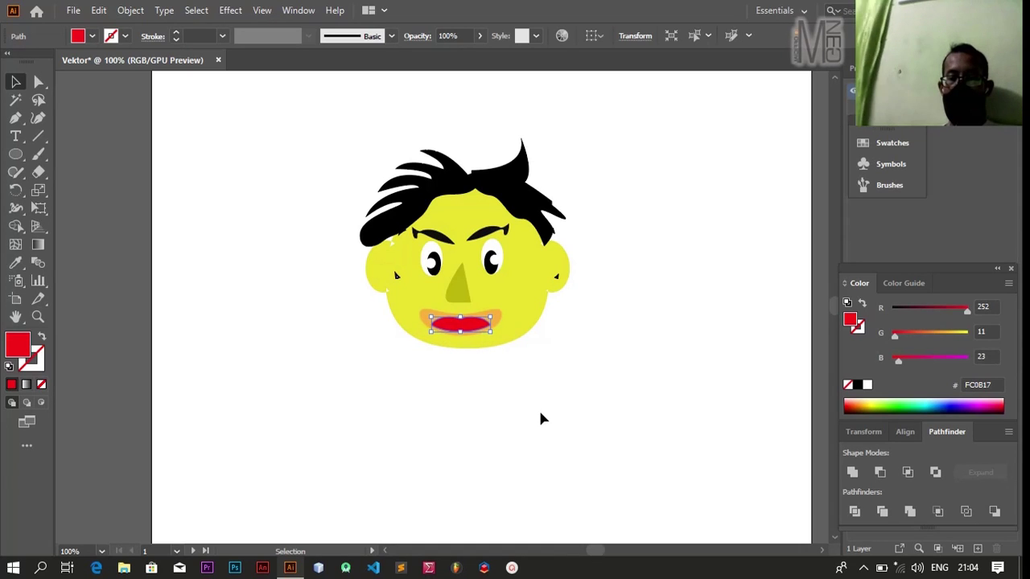
{"action": "key", "text": "Right"}
{"action": "key", "text": "Right"}
{"action": "key", "text": "Down"}
{"action": "key", "text": "Down"}
{"action": "key", "text": "Down"}
{"action": "key", "text": "Down"}
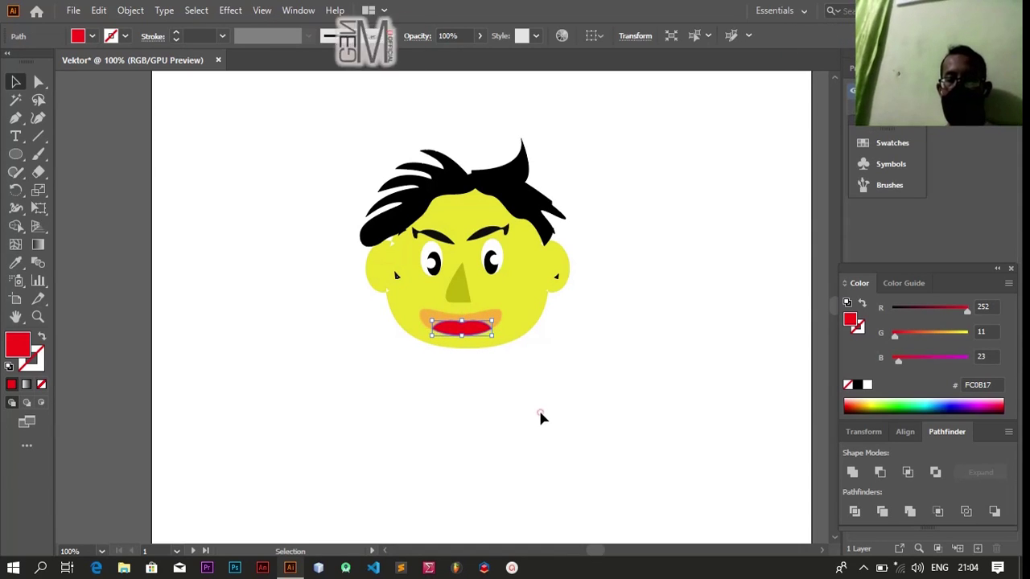
{"action": "left_click", "coordinate": [540, 418]}
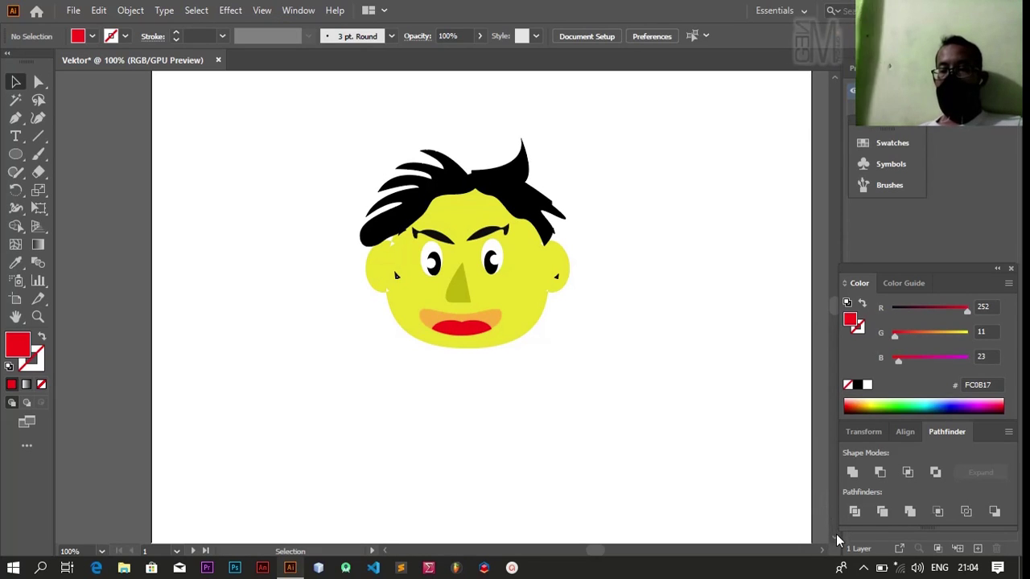
Draw a tall rounded rectangle below the chin and give it the head's yellow EAE12F.
{"action": "scroll", "coordinate": [837, 541], "scroll_direction": "down", "scroll_amount": 3}
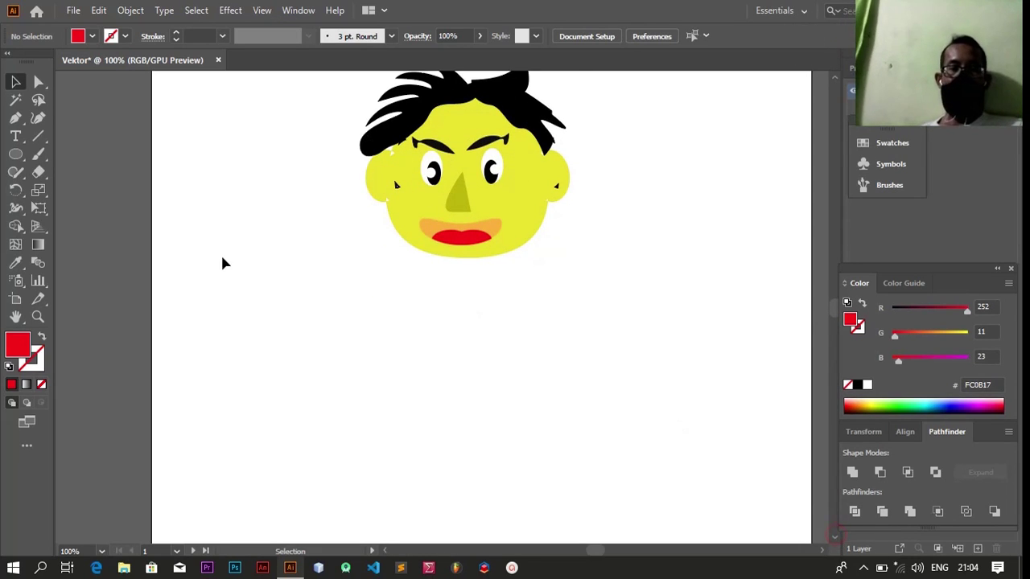
{"action": "left_click", "coordinate": [18, 158]}
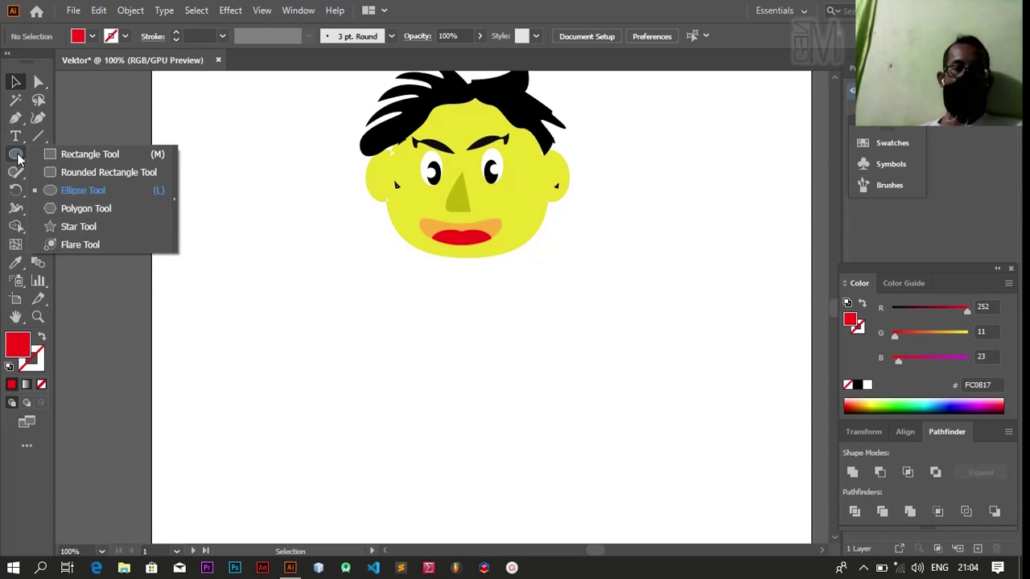
{"action": "left_click", "coordinate": [65, 172]}
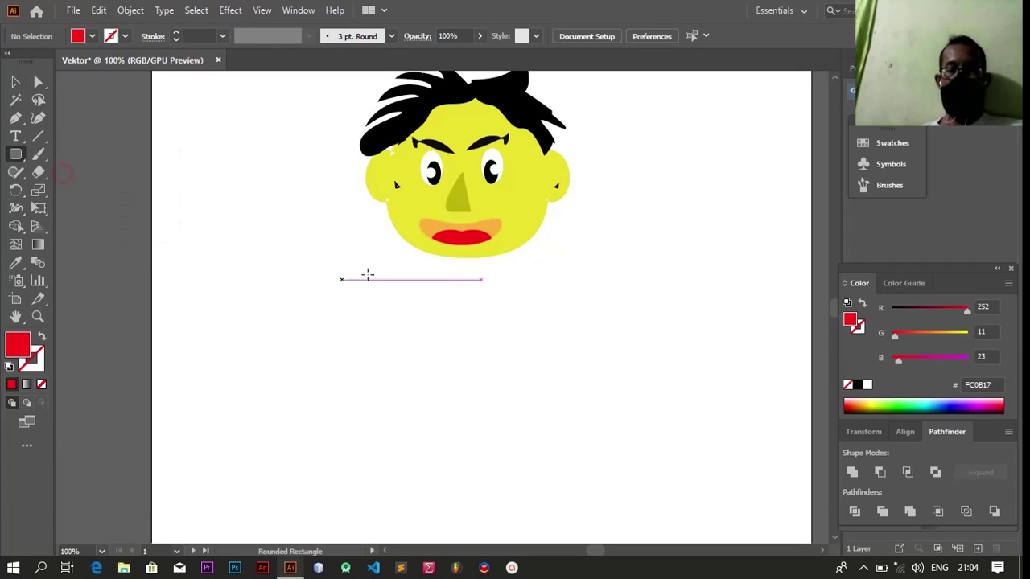
{"action": "left_click_drag", "start_coordinate": [447, 254], "coordinate": [495, 357]}
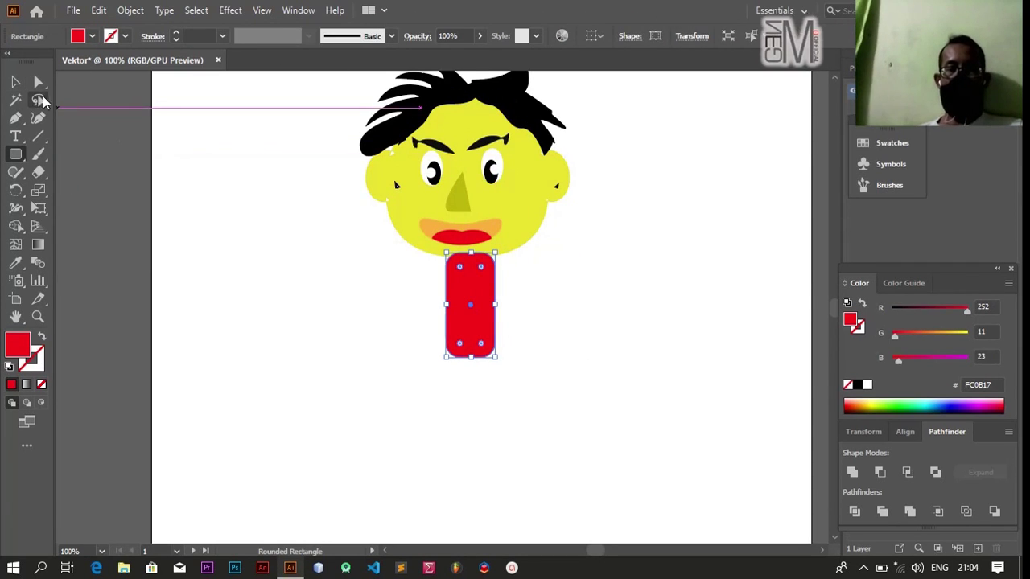
{"action": "left_click", "coordinate": [15, 82]}
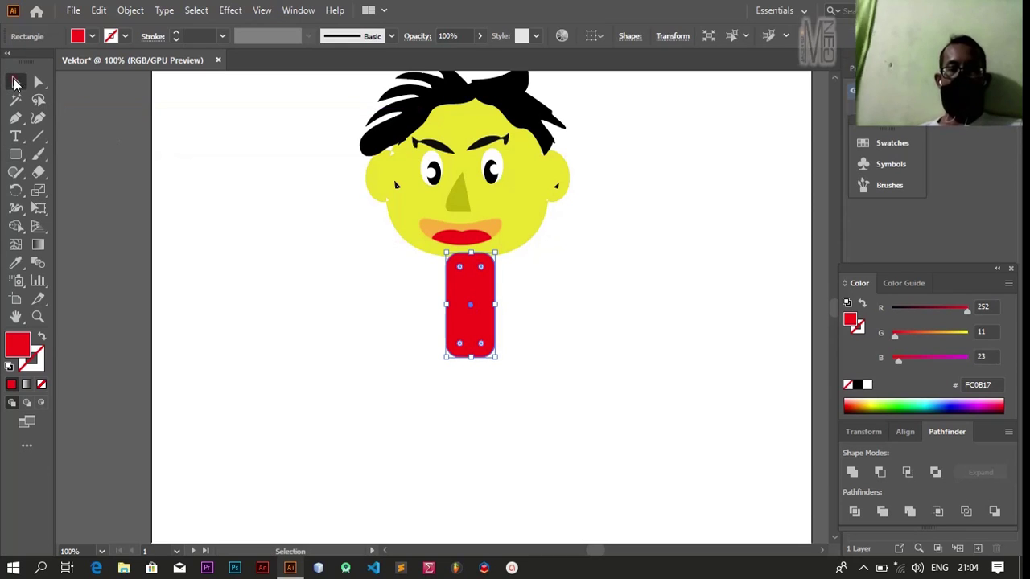
{"action": "left_click", "coordinate": [78, 36]}
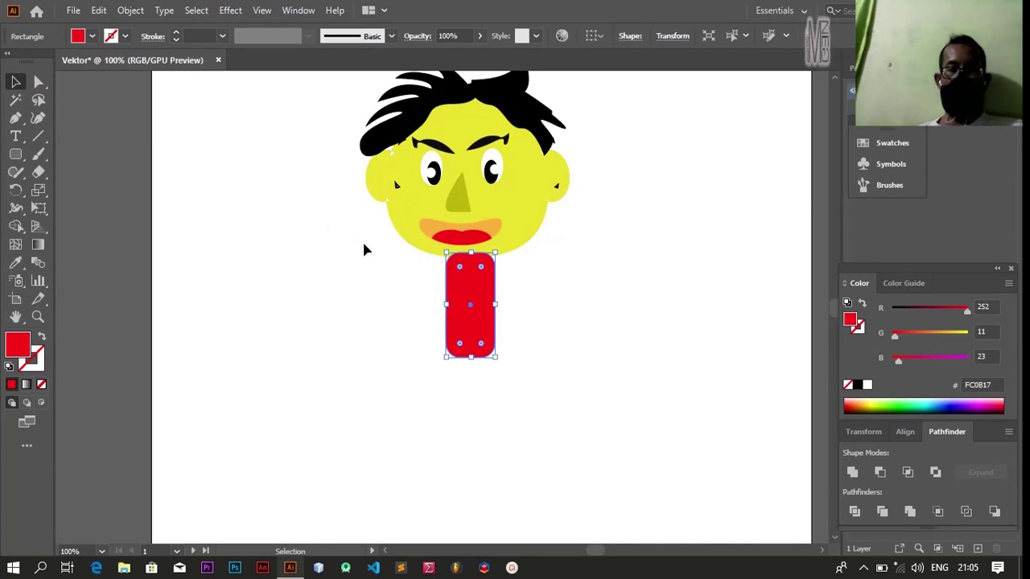
{"action": "left_click", "coordinate": [16, 263]}
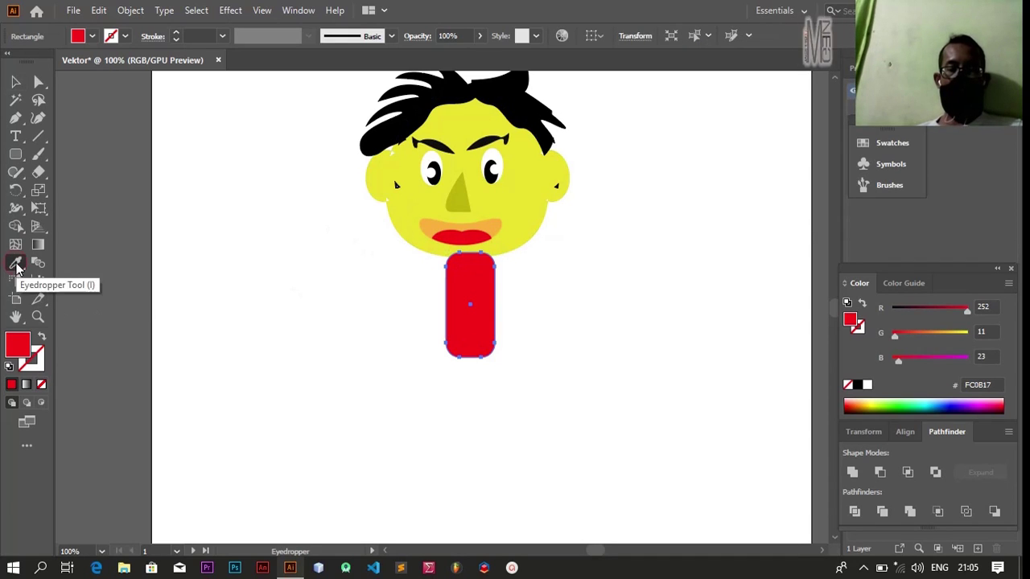
{"action": "left_click", "coordinate": [404, 212]}
{"action": "key", "text": "v"}
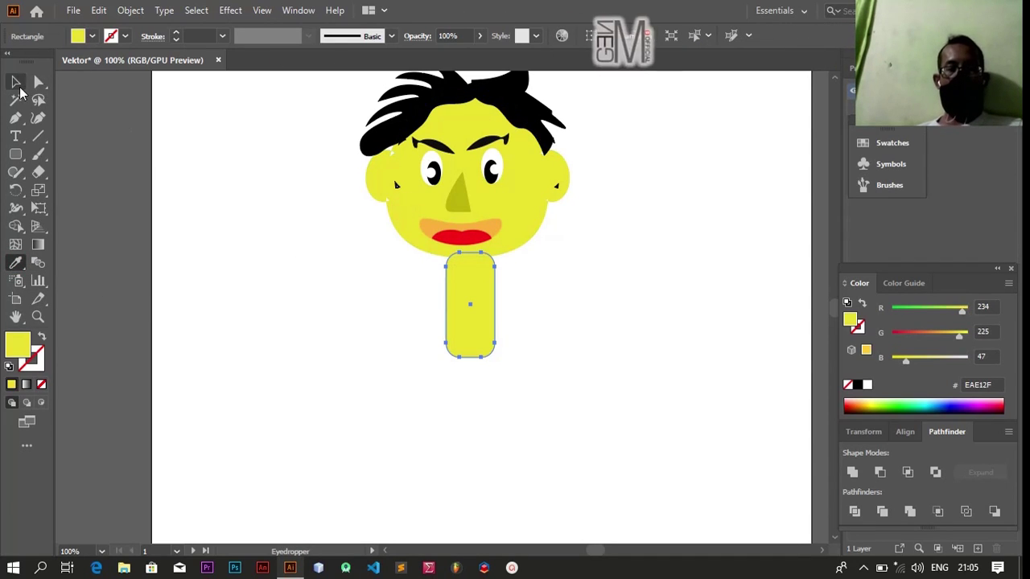
Shorten the rectangle into a neck and send it behind the face.
{"action": "left_click", "coordinate": [276, 229]}
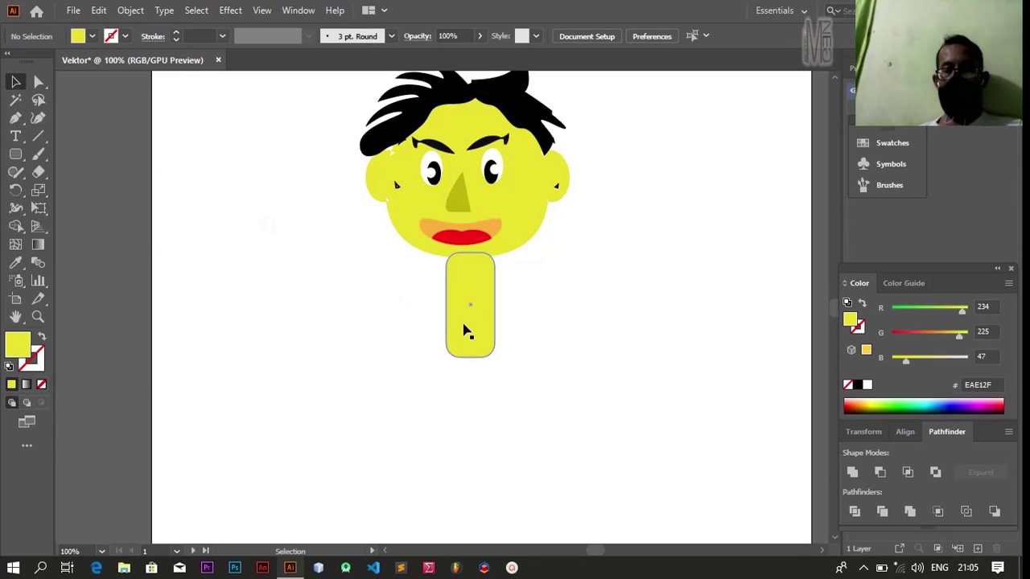
{"action": "left_click_drag", "start_coordinate": [469, 328], "coordinate": [467, 285]}
{"action": "left_click", "coordinate": [406, 442]}
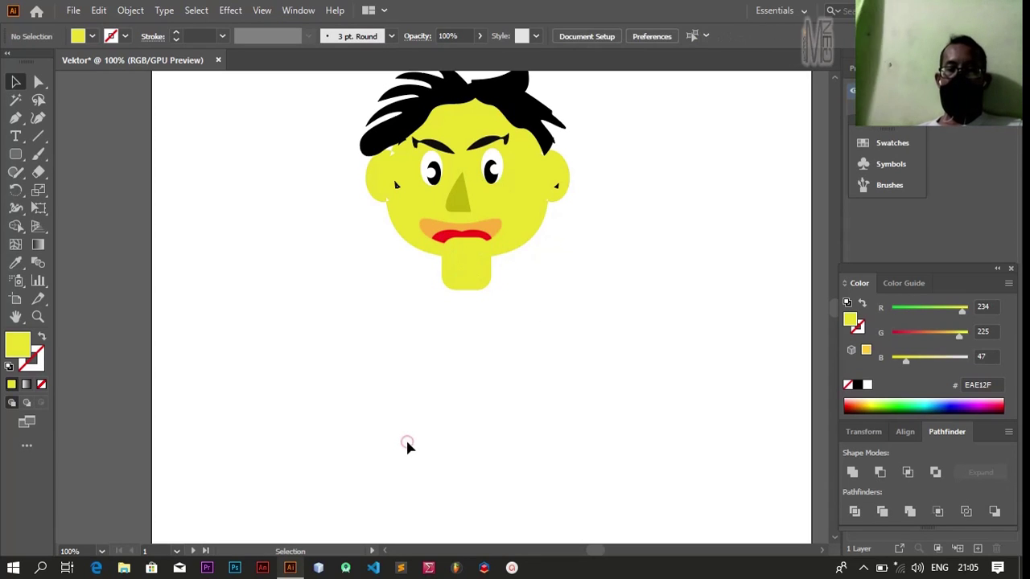
{"action": "right_click", "coordinate": [469, 277]}
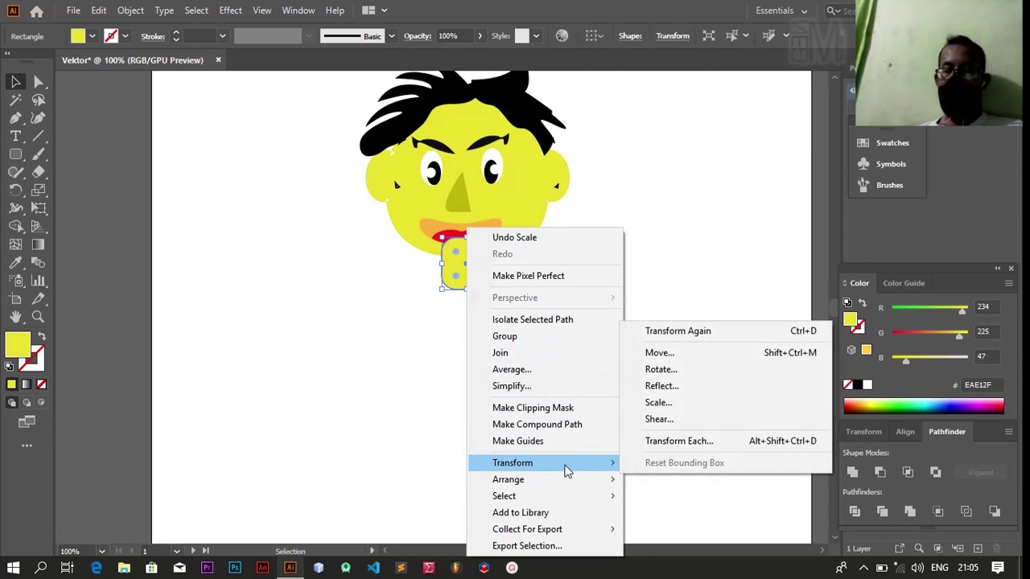
{"action": "mouse_move", "coordinate": [507, 479]}
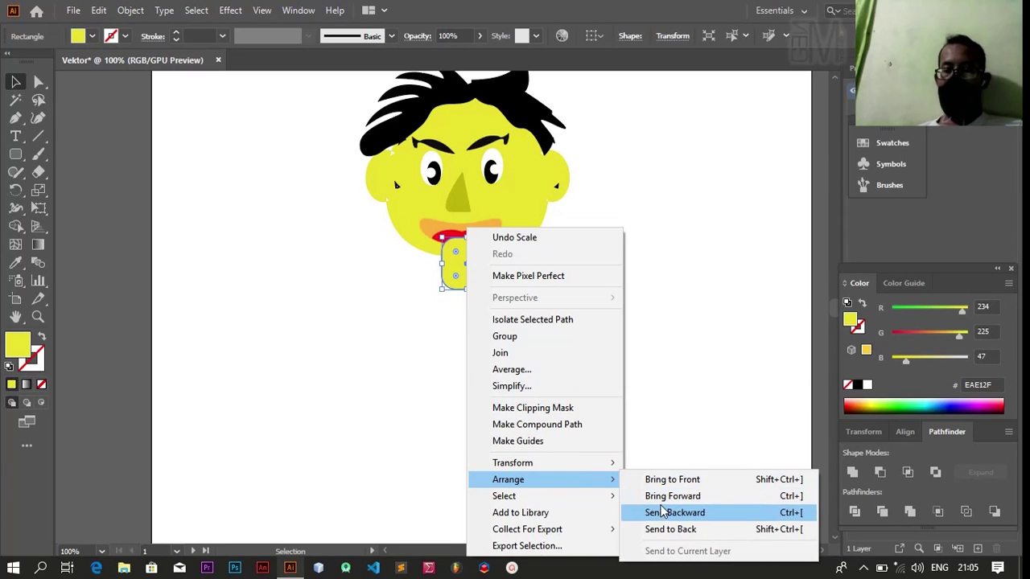
{"action": "left_click", "coordinate": [661, 527]}
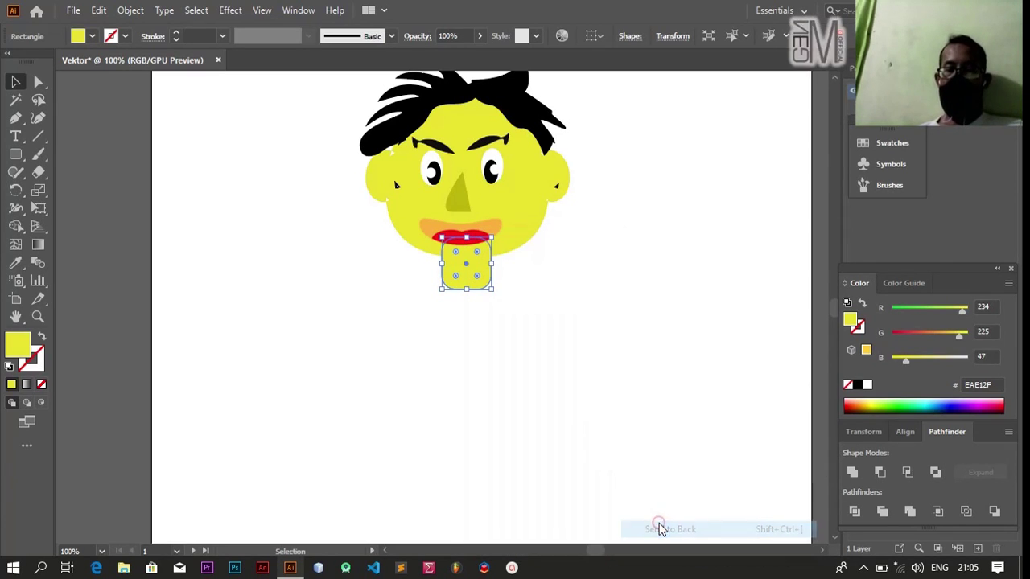
{"action": "left_click", "coordinate": [637, 457]}
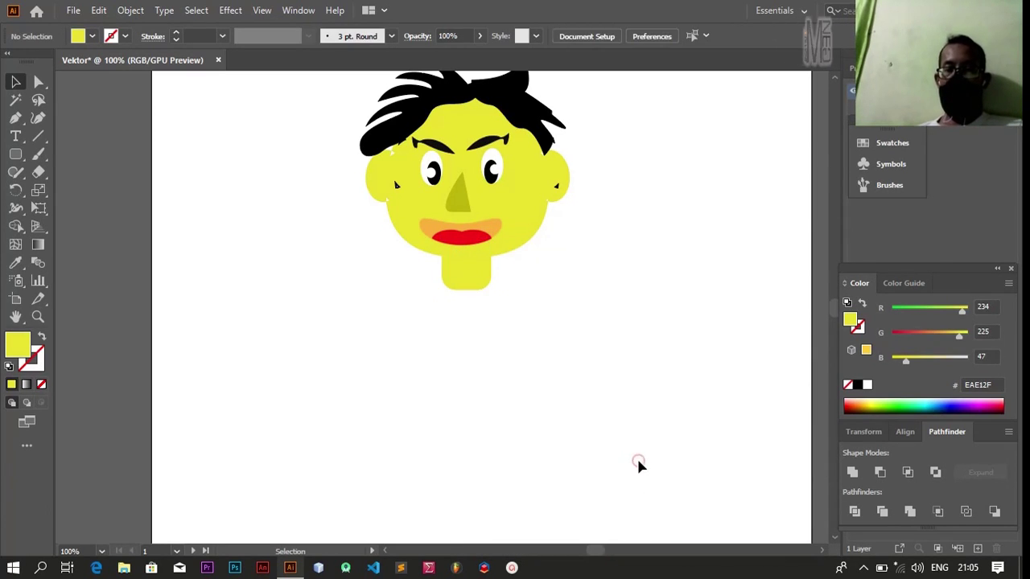
{"action": "left_click", "coordinate": [477, 276]}
Draw a large rounded-rectangle body under the neck and nudge it left.
{"action": "left_click", "coordinate": [644, 341]}
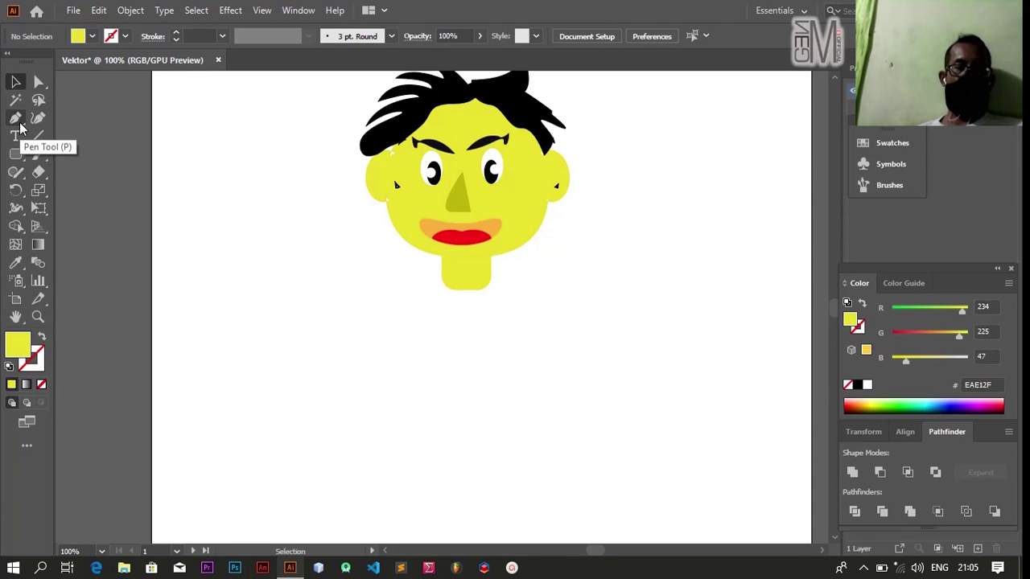
{"action": "left_click", "coordinate": [15, 154]}
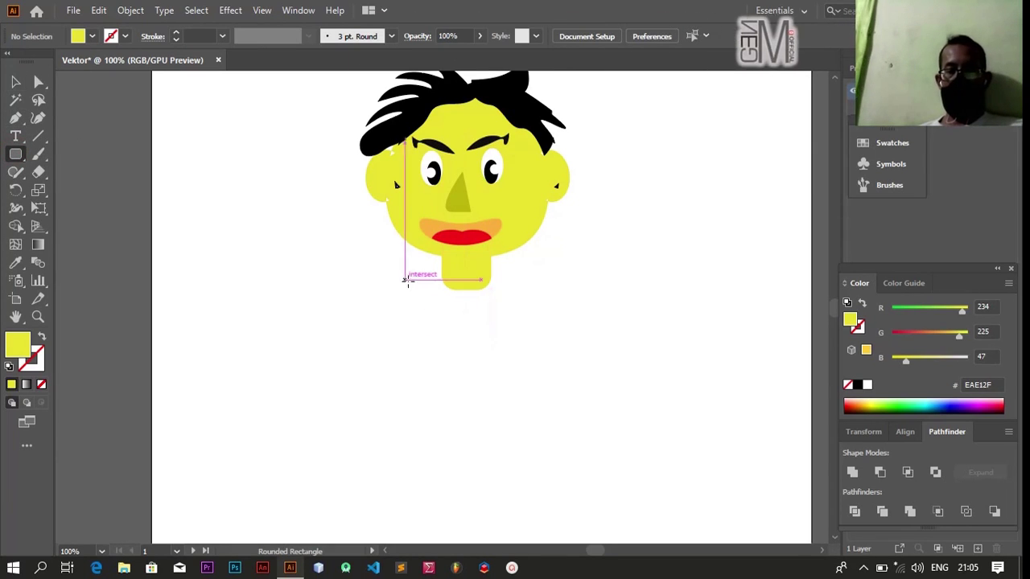
{"action": "left_click_drag", "start_coordinate": [392, 280], "coordinate": [550, 441]}
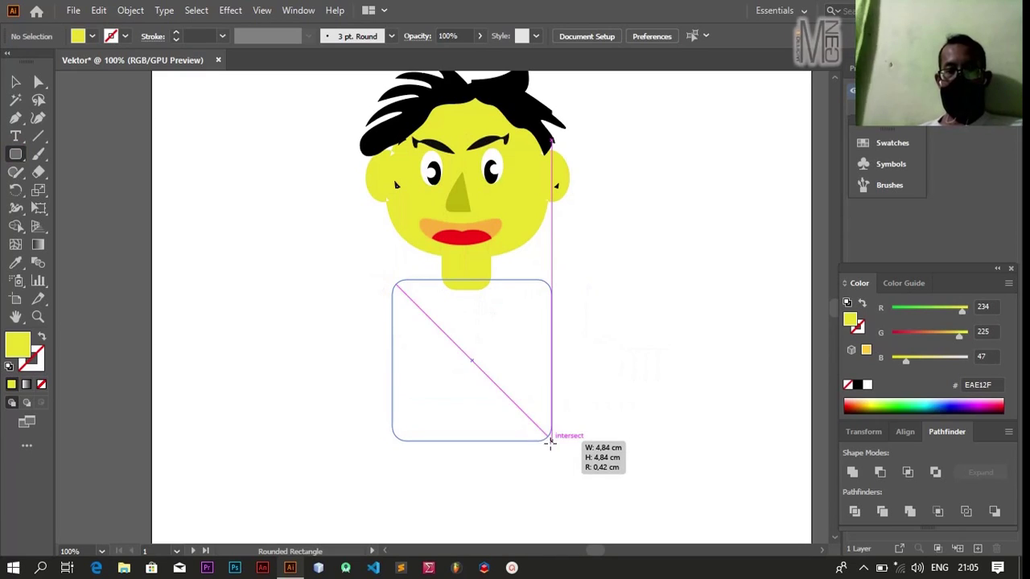
{"action": "left_click_drag", "start_coordinate": [551, 441], "coordinate": [558, 438]}
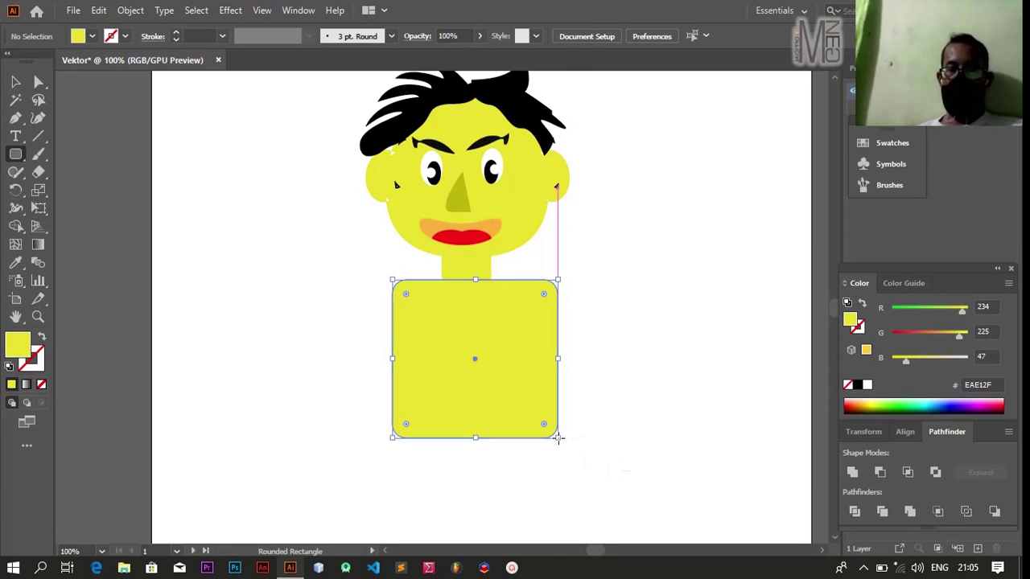
{"action": "key", "text": "Left"}
{"action": "key", "text": "Left"}
{"action": "key", "text": "Left"}
{"action": "key", "text": "Left"}
{"action": "key", "text": "Left"}
{"action": "key", "text": "Left"}
{"action": "key", "text": "Left"}
{"action": "key", "text": "Left"}
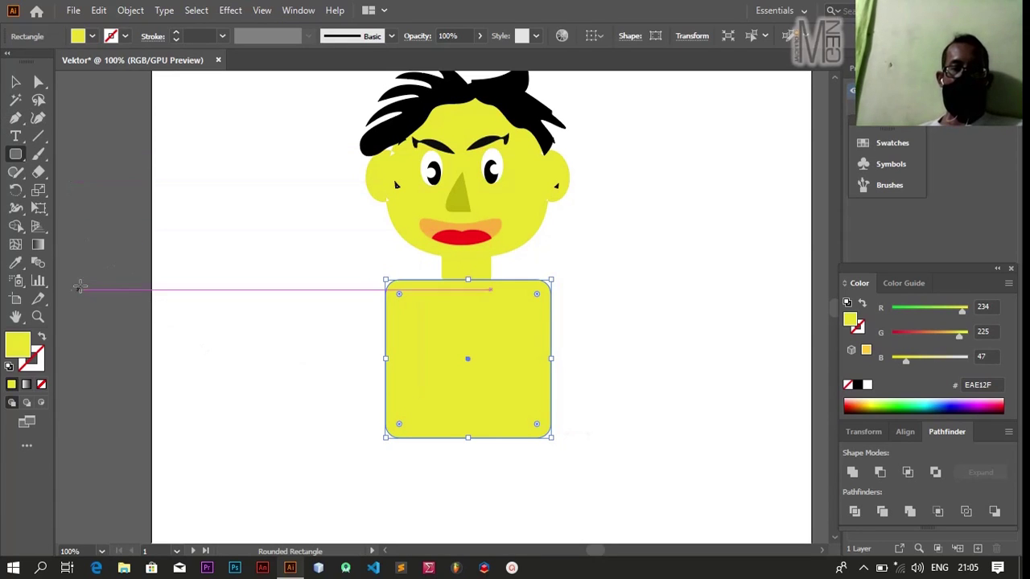
Fill the body with the face's yellow and check it in the colour picker.
{"action": "left_click", "coordinate": [15, 263]}
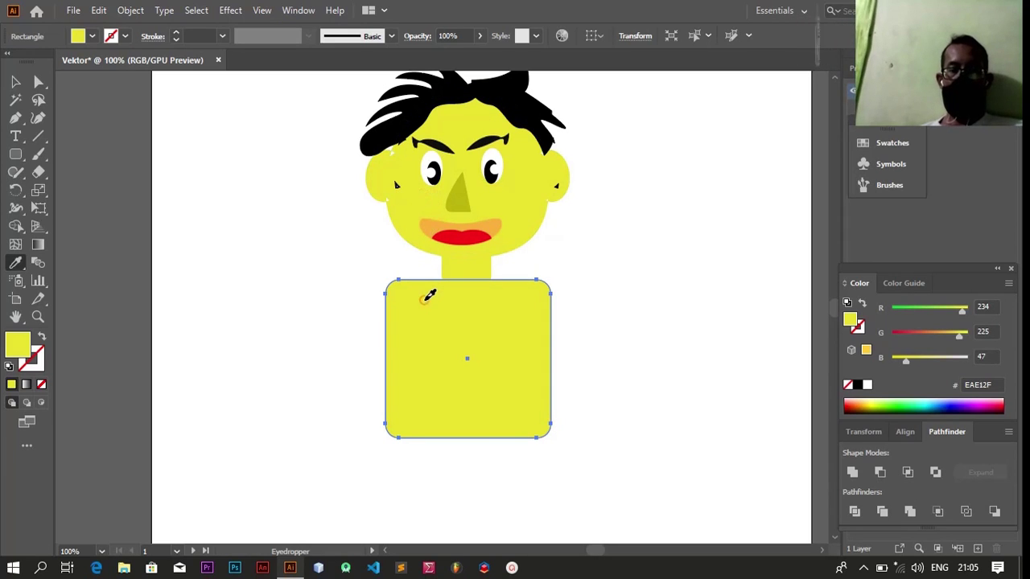
{"action": "left_click", "coordinate": [425, 300]}
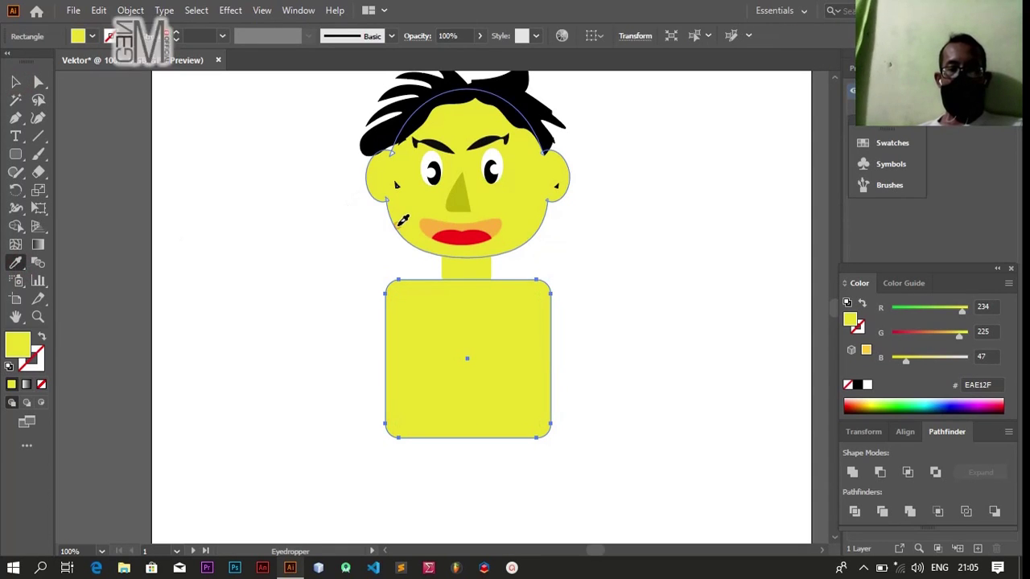
{"action": "left_click", "coordinate": [408, 220]}
{"action": "left_click", "coordinate": [16, 83]}
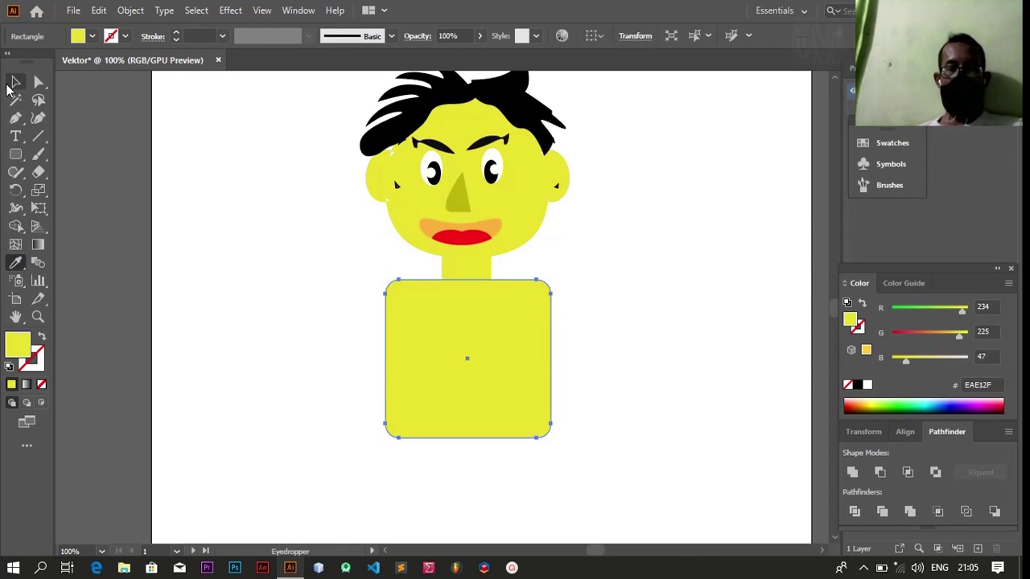
{"action": "left_click", "coordinate": [348, 271]}
{"action": "left_click", "coordinate": [481, 326]}
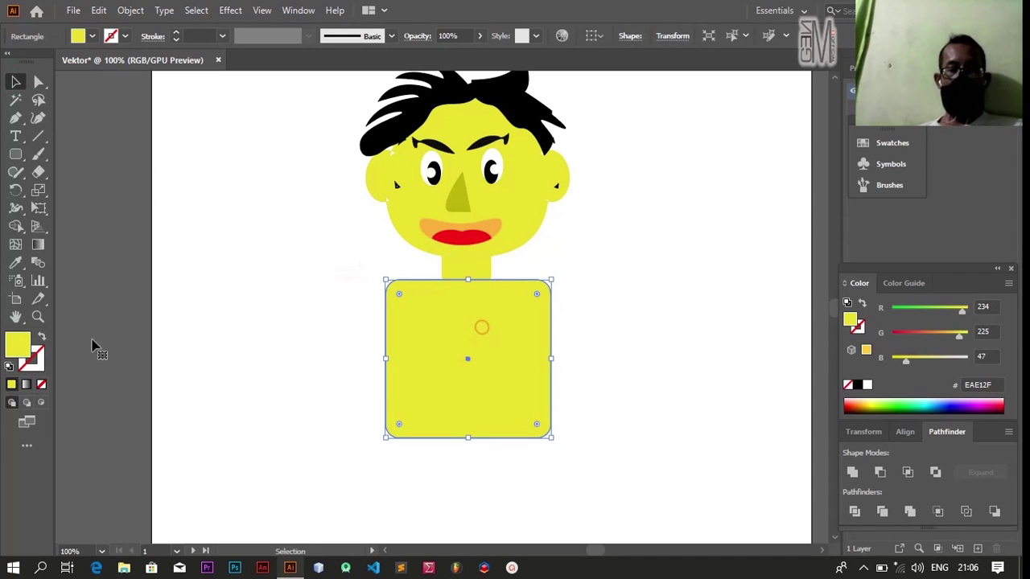
{"action": "double_click", "coordinate": [21, 352]}
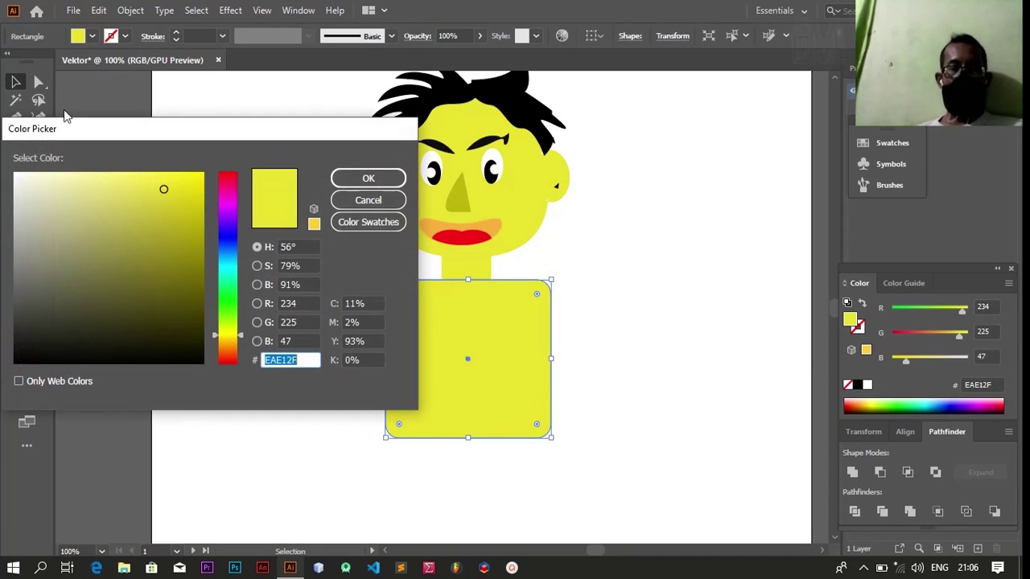
{"action": "left_click_drag", "start_coordinate": [75, 132], "coordinate": [172, 316]}
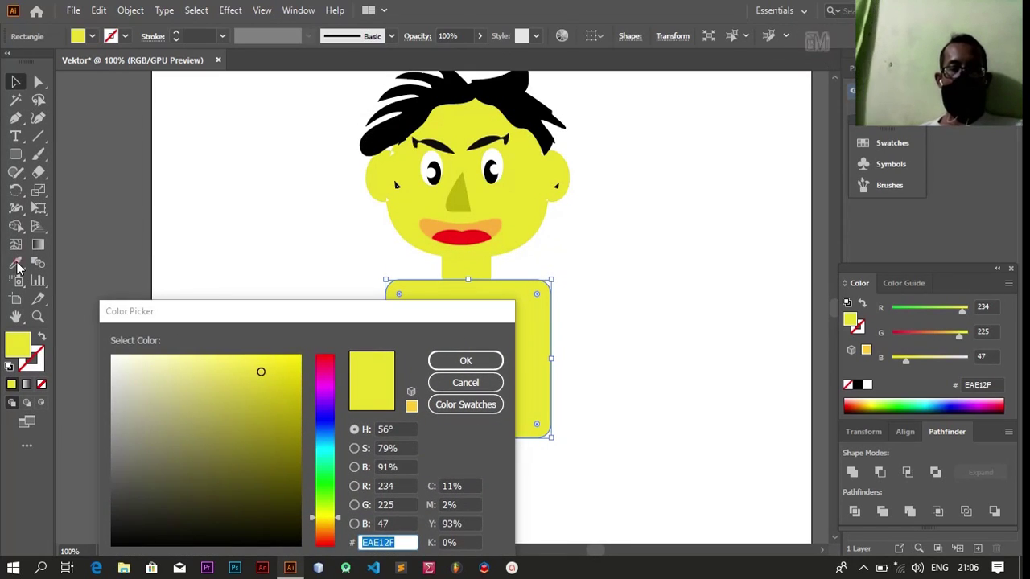
{"action": "left_click", "coordinate": [467, 382]}
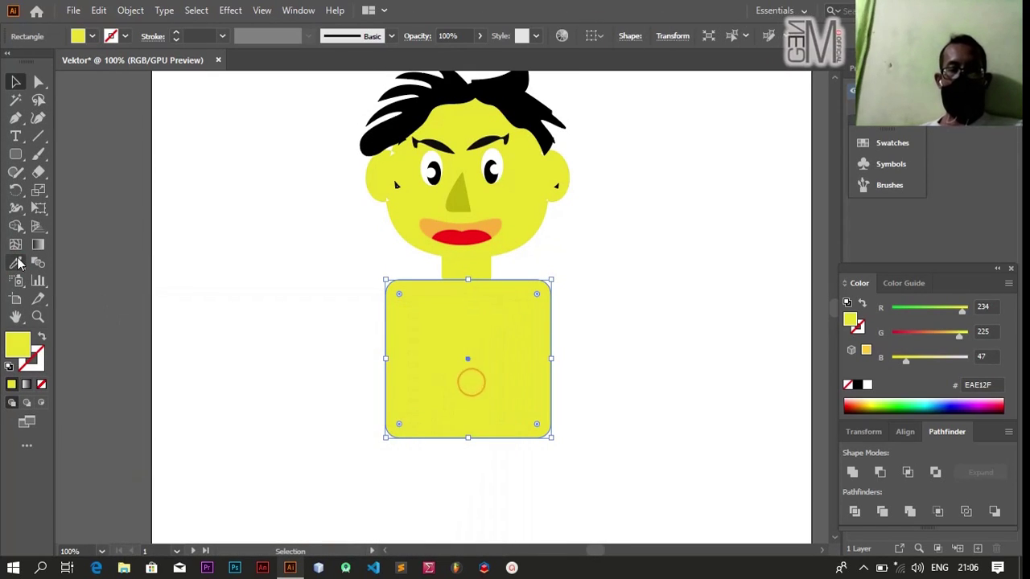
{"action": "key", "text": "i"}
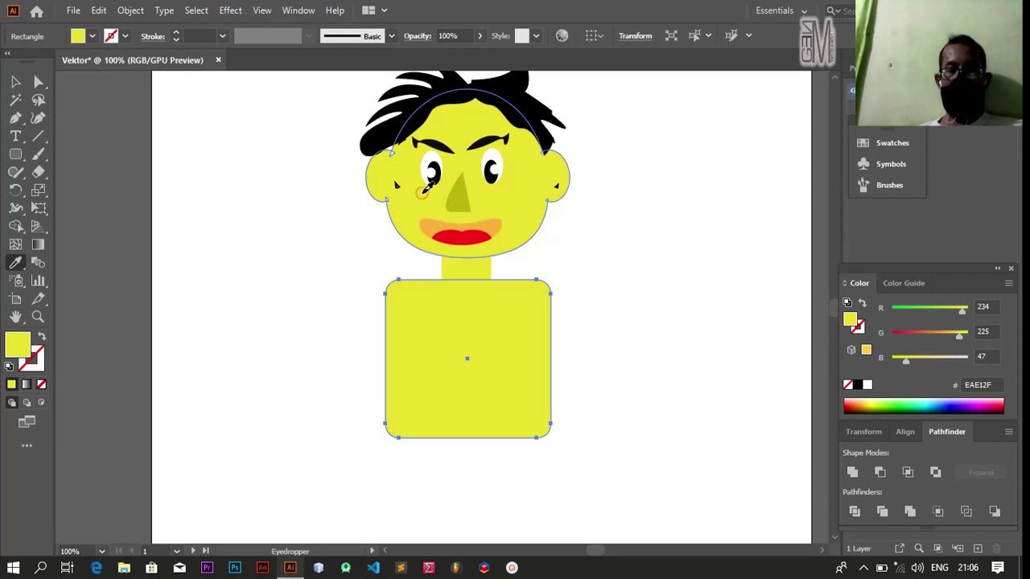
{"action": "key", "text": "v"}
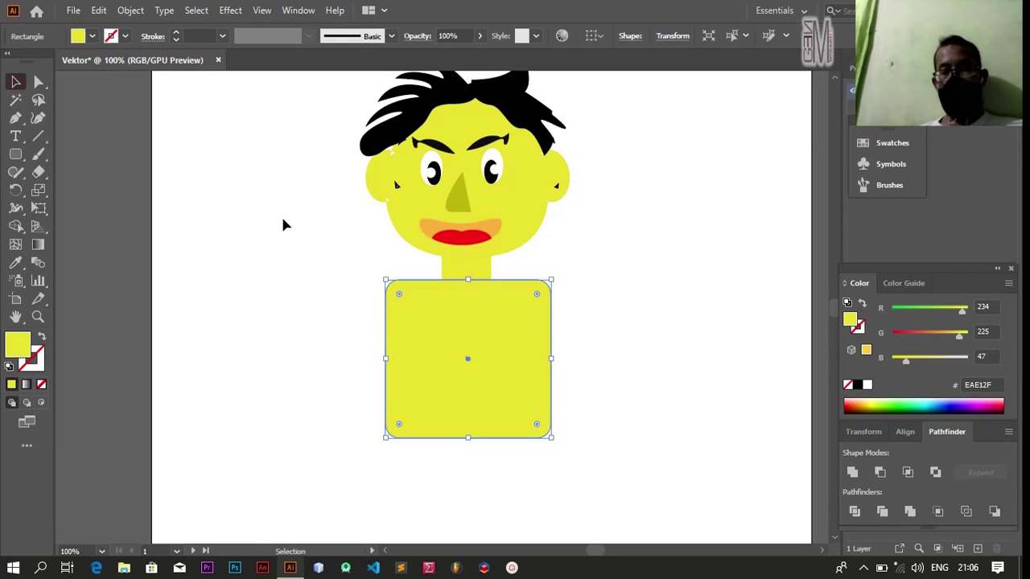
Enter and exit Isolation Mode on the body rectangle, leaving nothing selected.
{"action": "left_click", "coordinate": [283, 224]}
{"action": "double_click", "coordinate": [488, 376]}
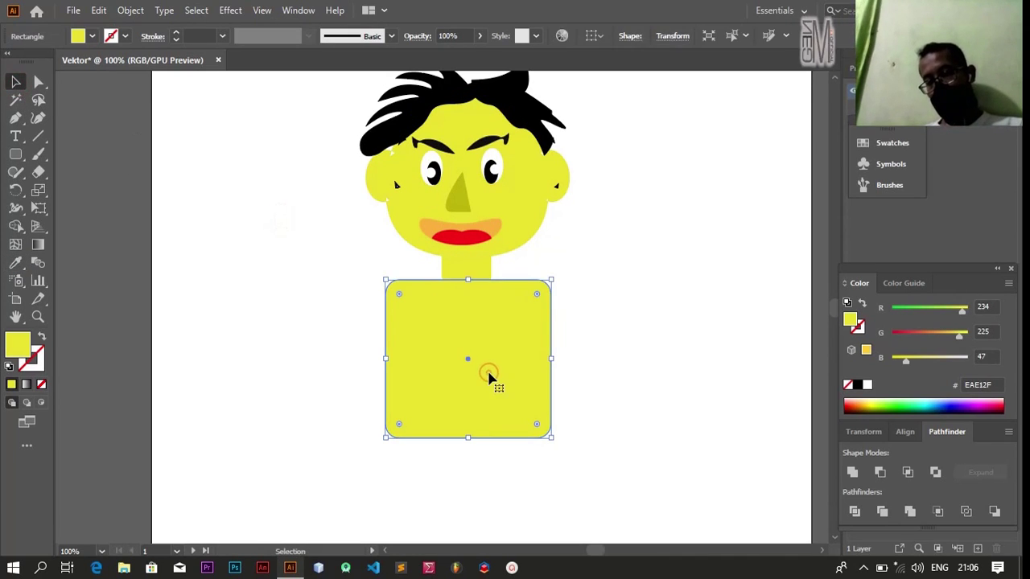
{"action": "left_click", "coordinate": [276, 304]}
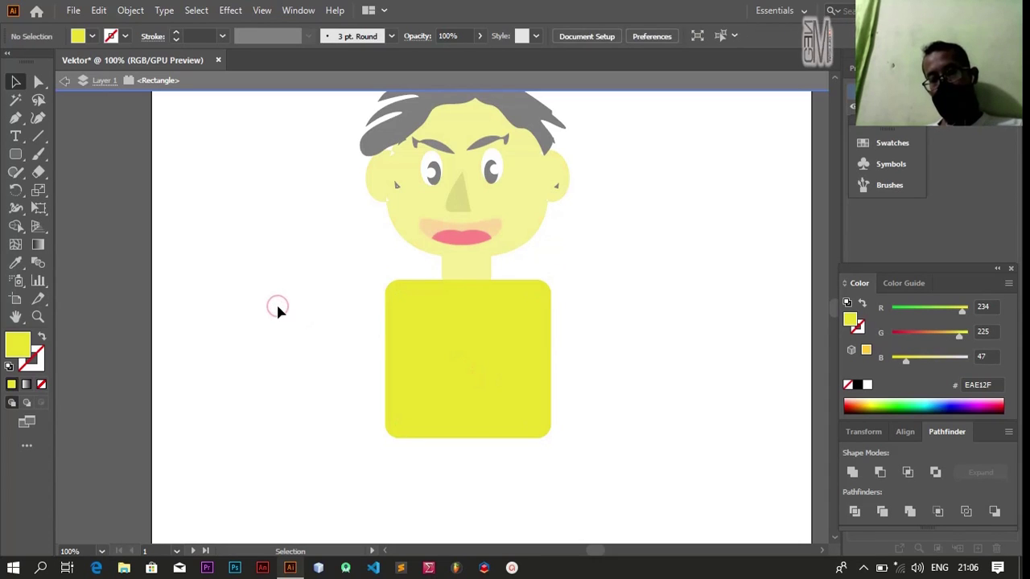
{"action": "double_click", "coordinate": [277, 306]}
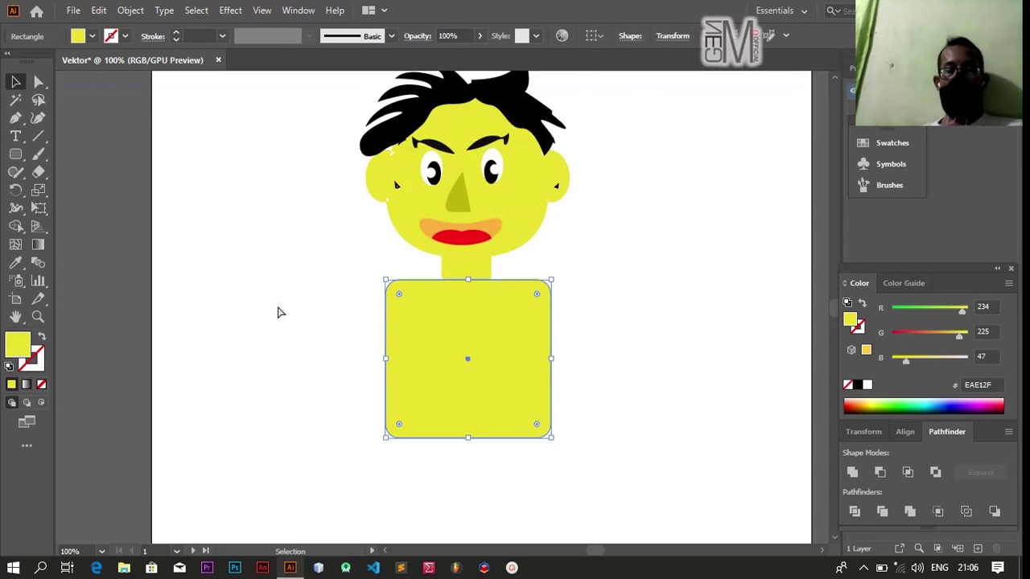
{"action": "left_click", "coordinate": [277, 306]}
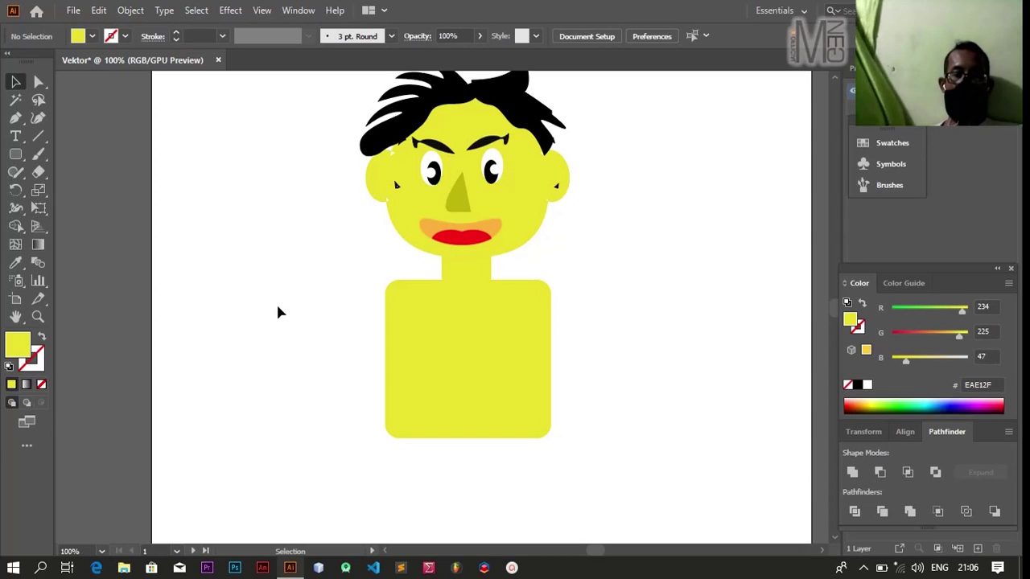
Draw a closed U-shaped collar path across the top of the yellow body.
{"action": "left_click", "coordinate": [16, 117]}
{"action": "left_click", "coordinate": [419, 218]}
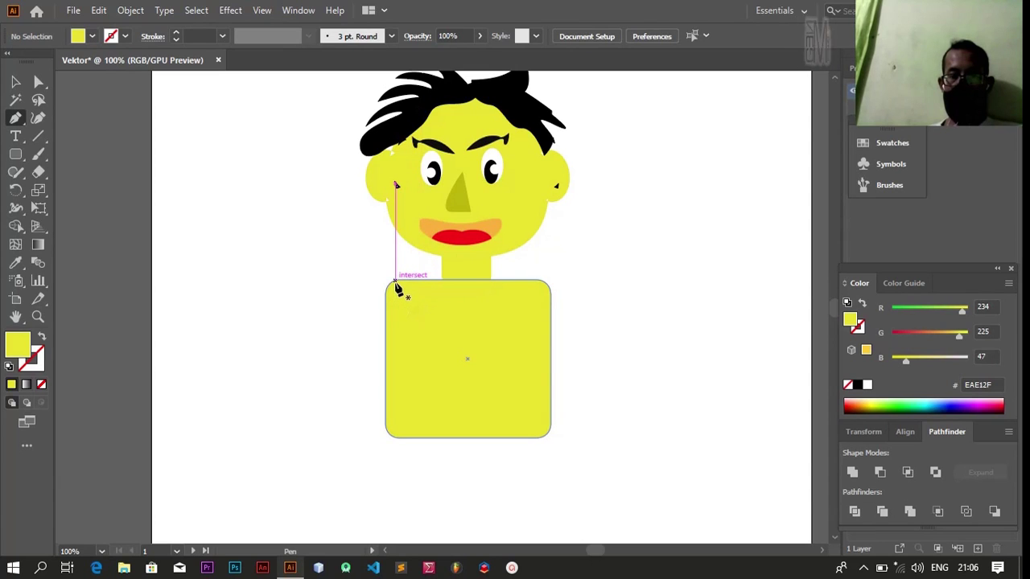
{"action": "left_click", "coordinate": [395, 281]}
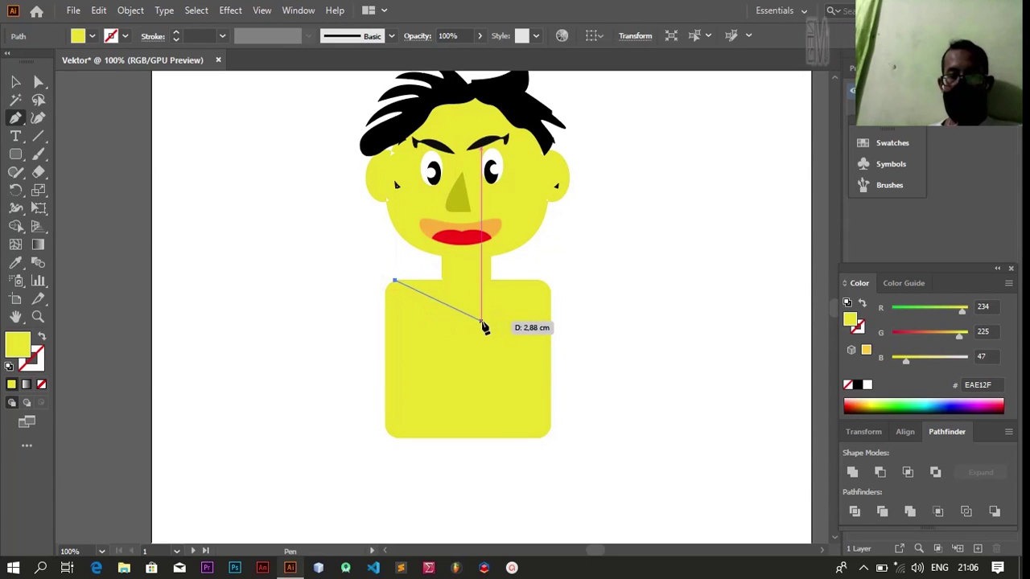
{"action": "left_click_drag", "start_coordinate": [460, 322], "coordinate": [513, 323]}
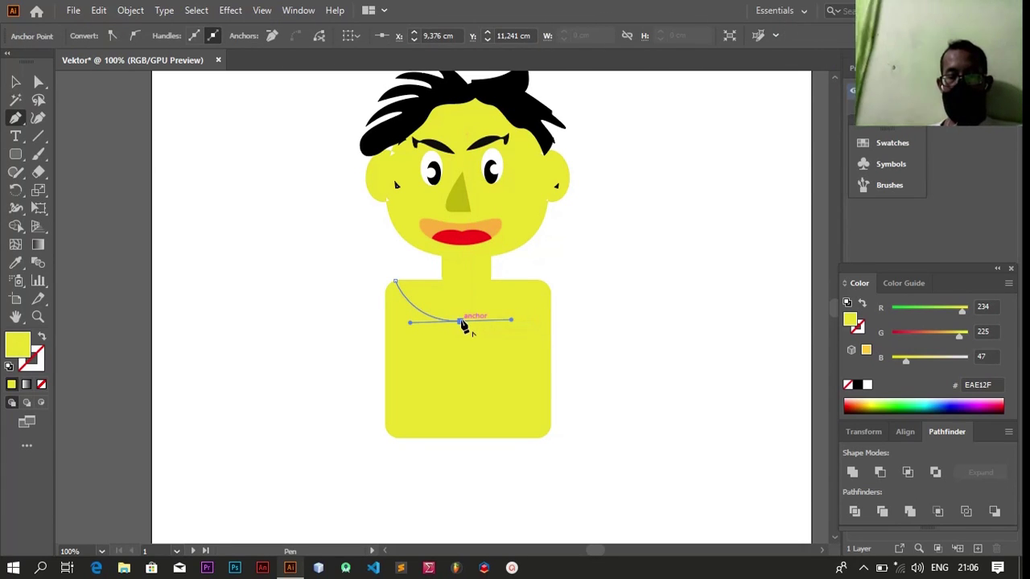
{"action": "left_click", "coordinate": [461, 322]}
{"action": "left_click_drag", "start_coordinate": [541, 307], "coordinate": [549, 274]}
{"action": "left_click", "coordinate": [544, 289]}
{"action": "key", "text": "ctrl+z"}
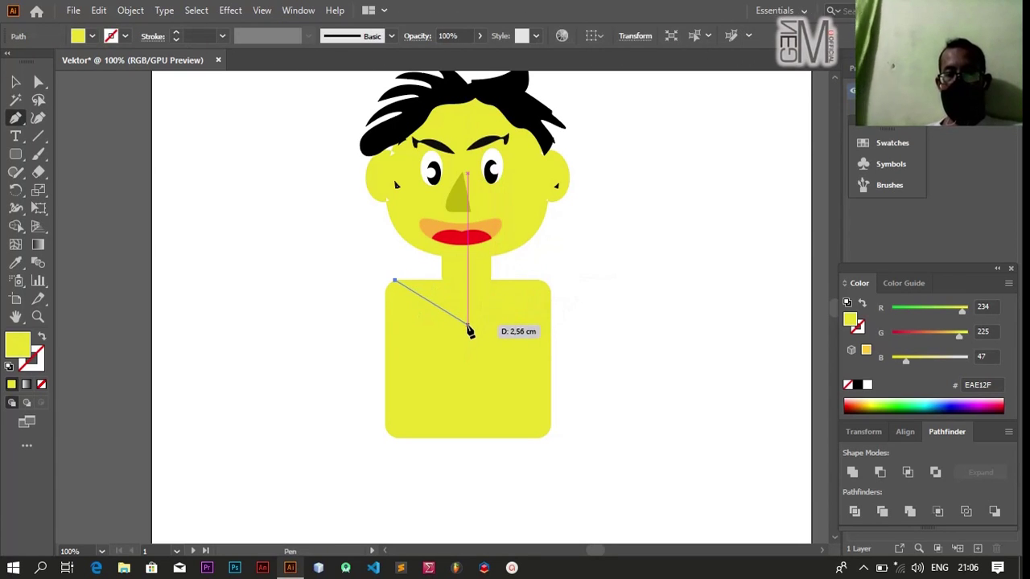
{"action": "mouse_move", "coordinate": [484, 329]}
{"action": "left_mouse_down"}
{"action": "mouse_move", "coordinate": [509, 327]}
{"action": "mouse_move", "coordinate": [472, 328]}
{"action": "left_mouse_up"}
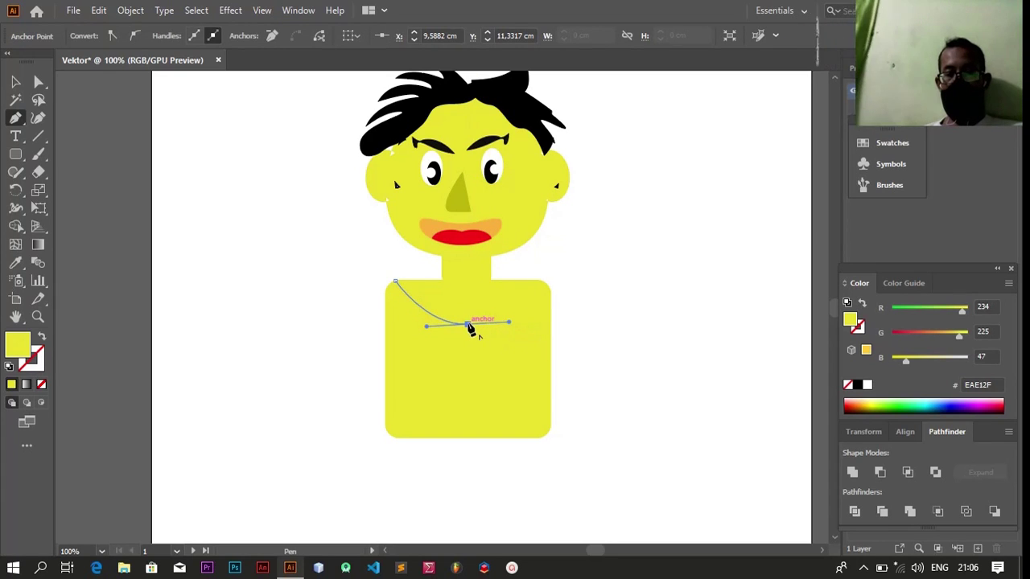
{"action": "left_click", "coordinate": [467, 324]}
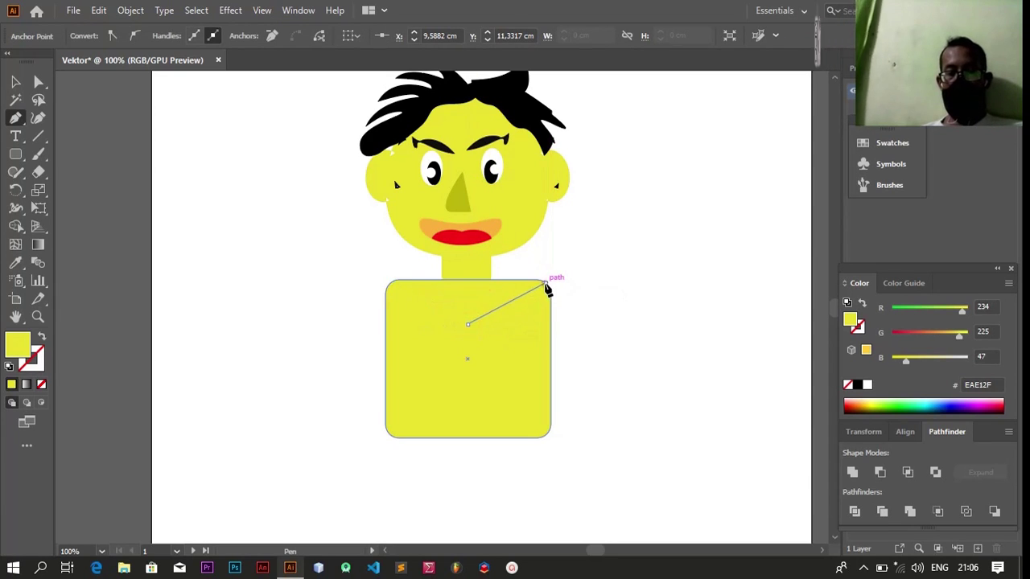
{"action": "left_click", "coordinate": [544, 283]}
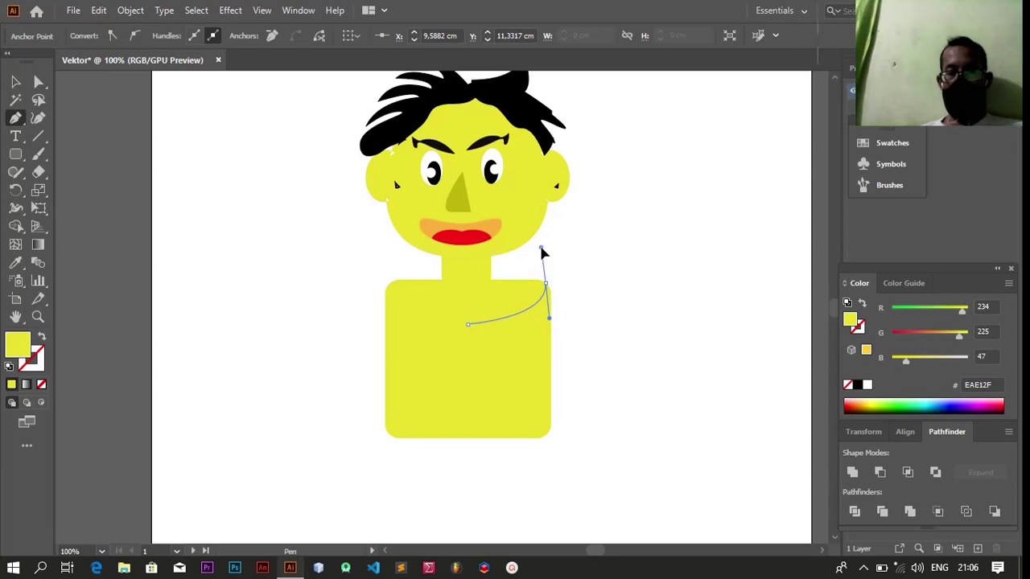
{"action": "mouse_move", "coordinate": [543, 254]}
{"action": "left_mouse_down"}
{"action": "mouse_move", "coordinate": [498, 278]}
{"action": "mouse_move", "coordinate": [548, 289]}
{"action": "mouse_move", "coordinate": [421, 283]}
{"action": "mouse_move", "coordinate": [526, 290]}
{"action": "mouse_move", "coordinate": [499, 308]}
{"action": "mouse_move", "coordinate": [400, 281]}
{"action": "left_mouse_up"}
{"action": "left_click", "coordinate": [397, 282]}
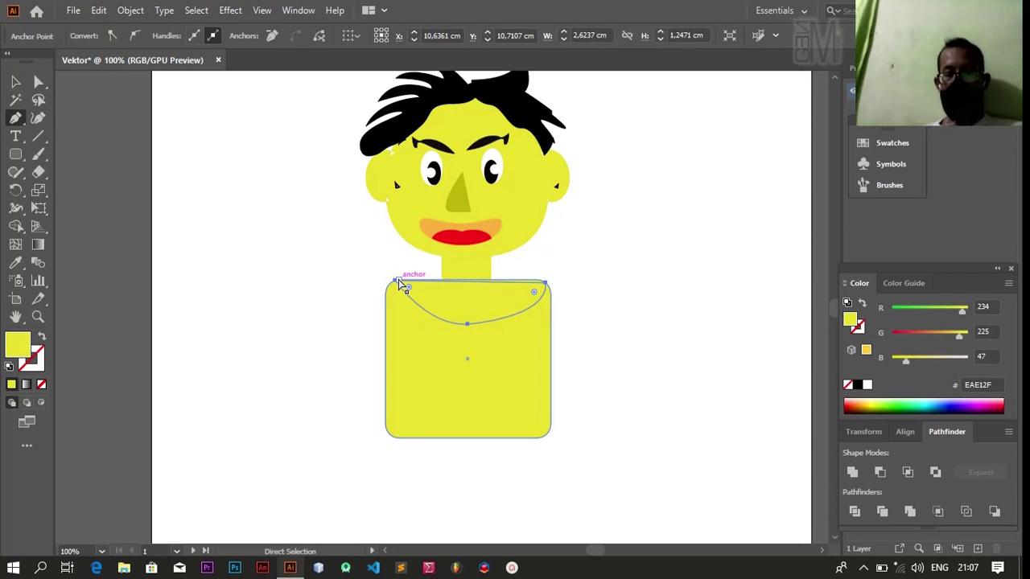
Smooth the collar's bottom point and fill the collar teal 1294B2.
{"action": "left_click", "coordinate": [38, 117]}
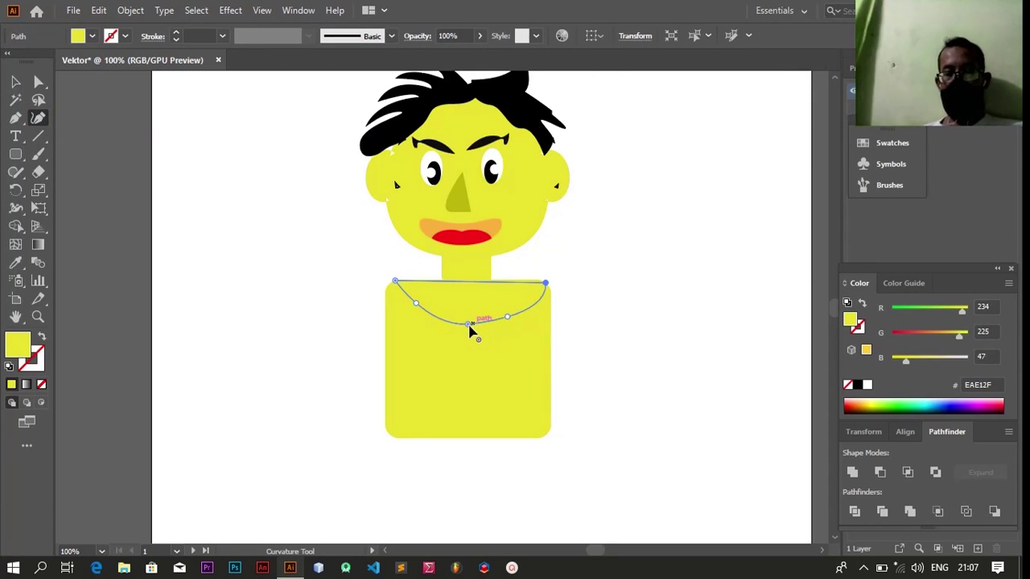
{"action": "left_click", "coordinate": [470, 326]}
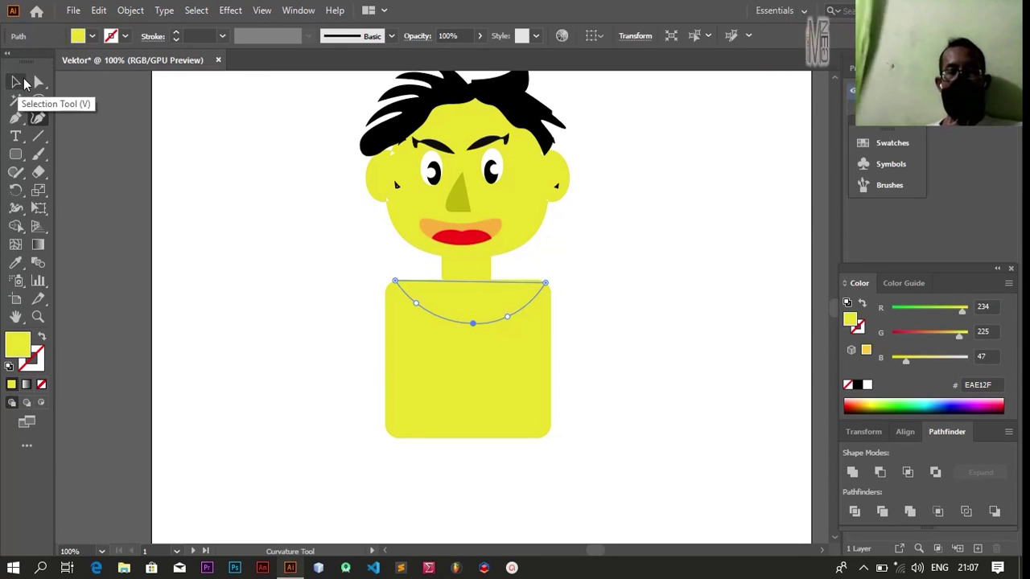
{"action": "left_click", "coordinate": [16, 83]}
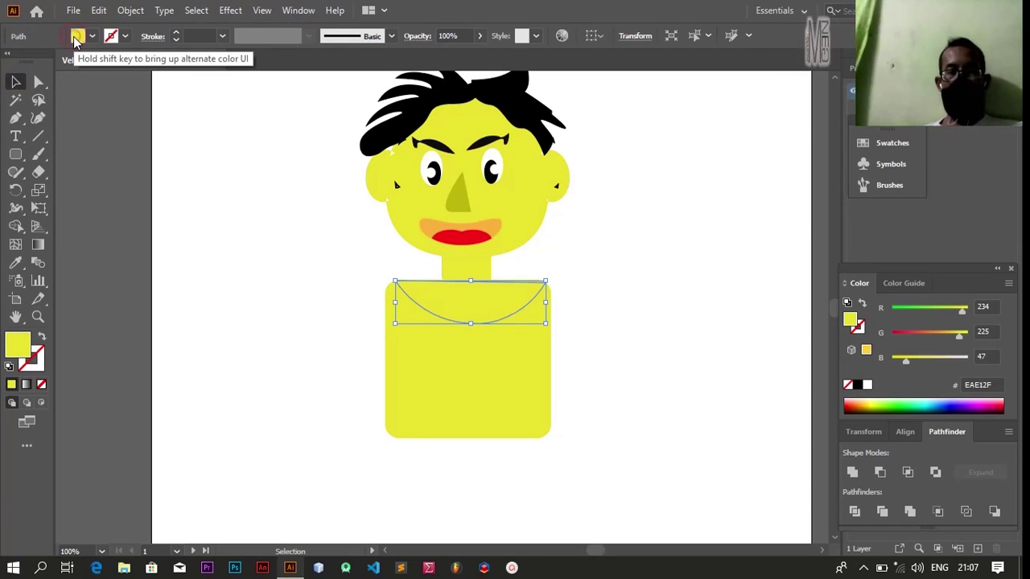
{"action": "double_click", "coordinate": [19, 346]}
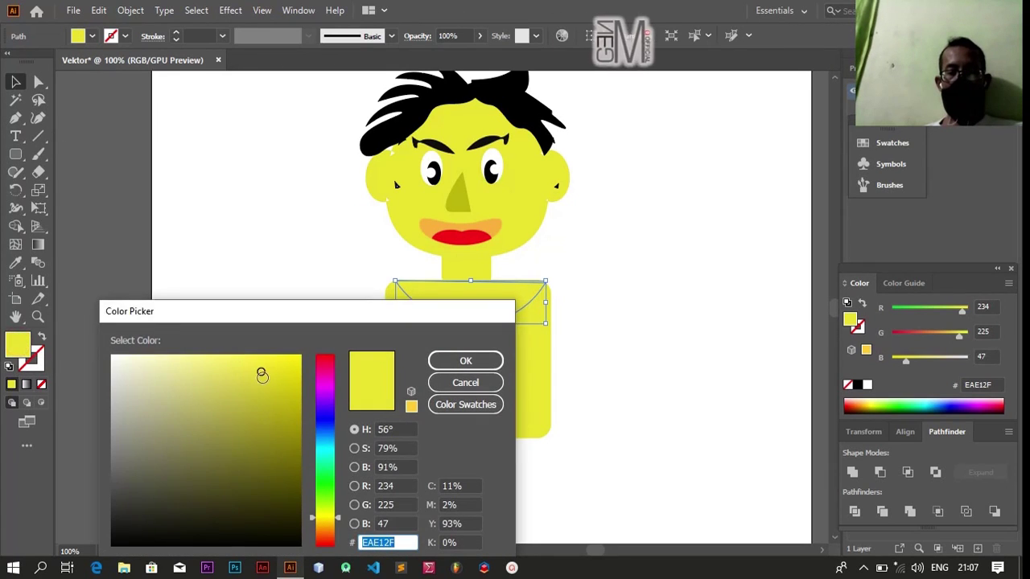
{"action": "left_click", "coordinate": [284, 411]}
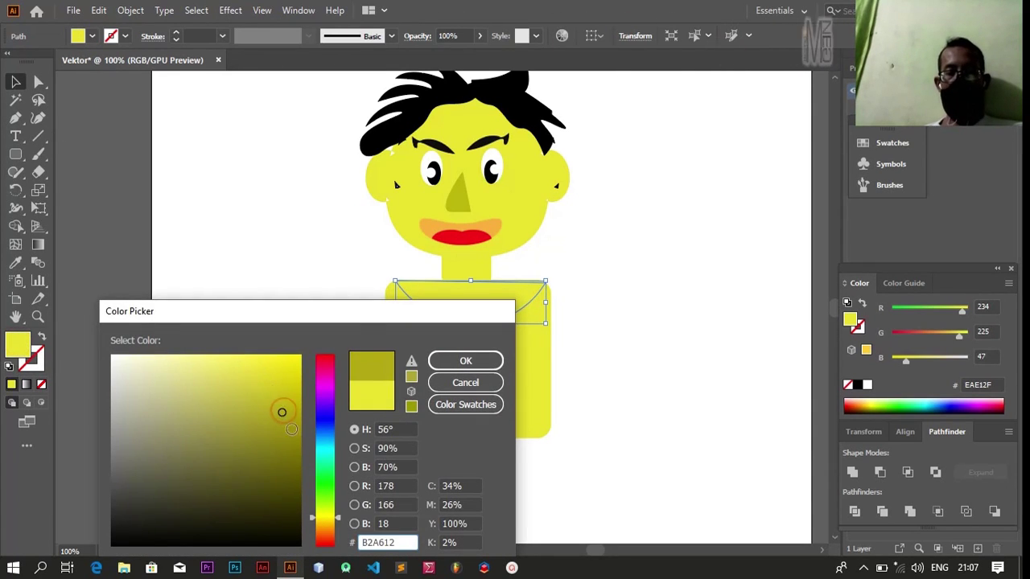
{"action": "left_click", "coordinate": [330, 444]}
{"action": "left_click", "coordinate": [465, 360]}
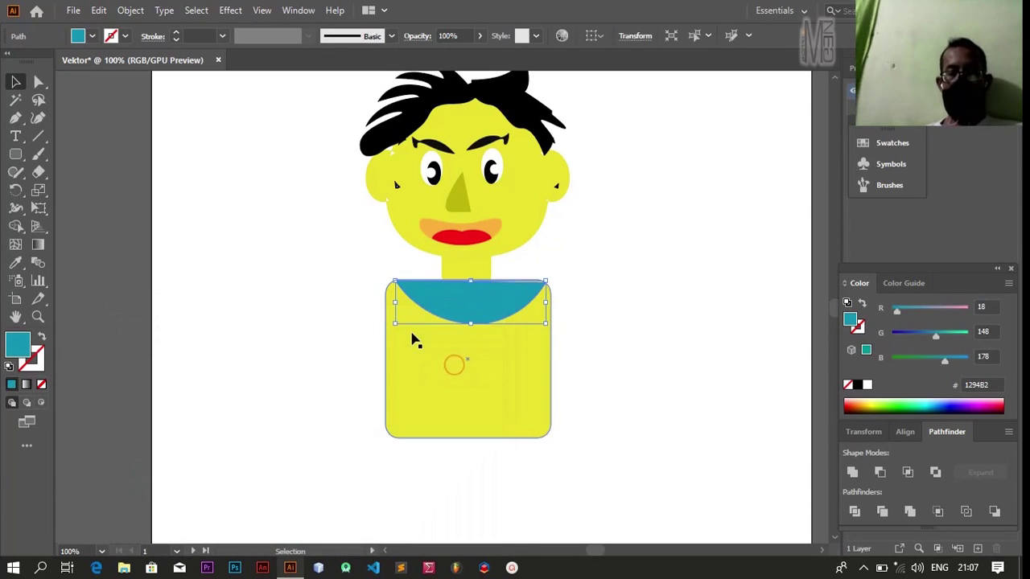
{"action": "left_click", "coordinate": [137, 222]}
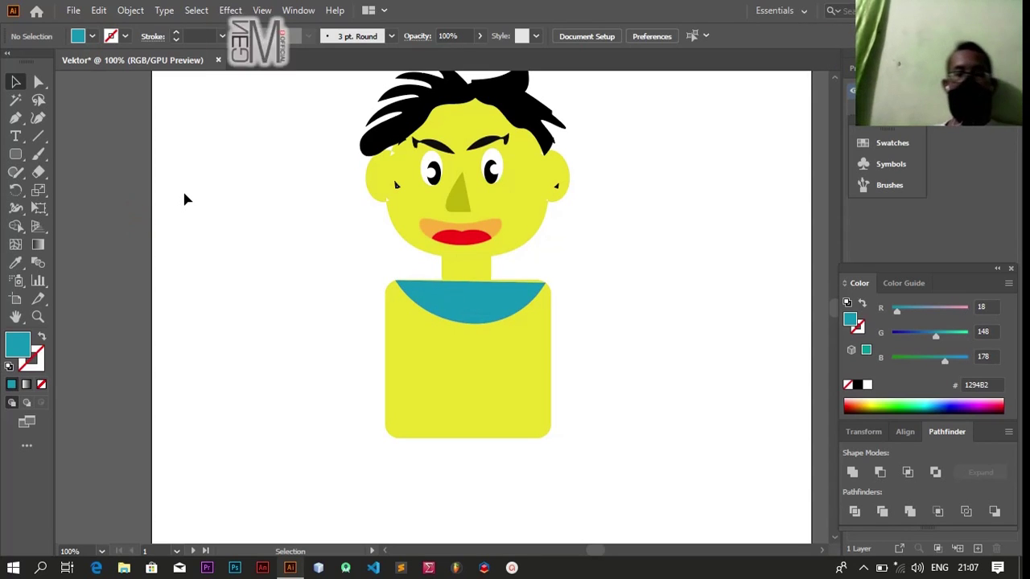
{"action": "left_click", "coordinate": [18, 125]}
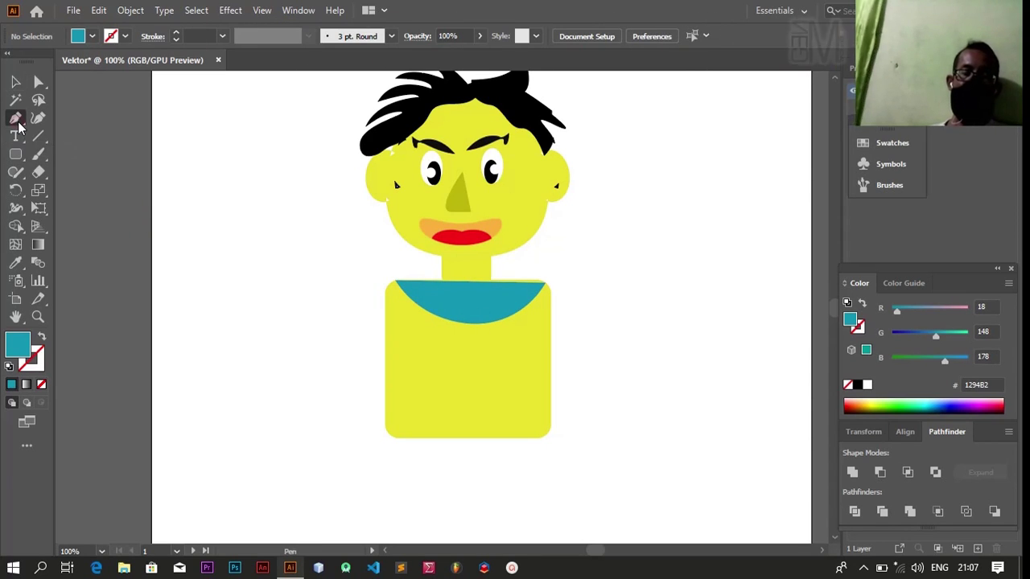
{"action": "left_click", "coordinate": [462, 324]}
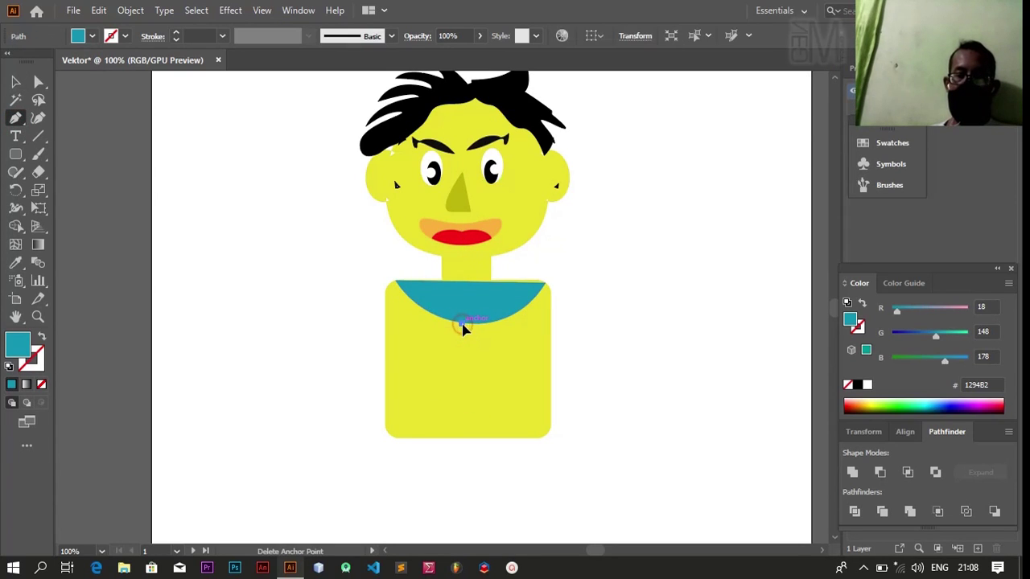
{"action": "left_click", "coordinate": [454, 427]}
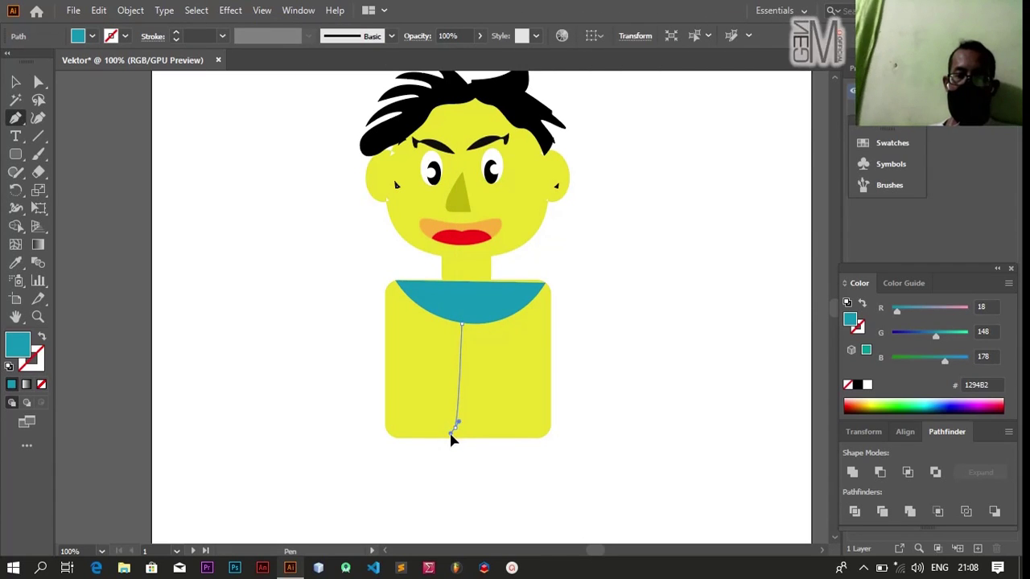
{"action": "left_click", "coordinate": [455, 431]}
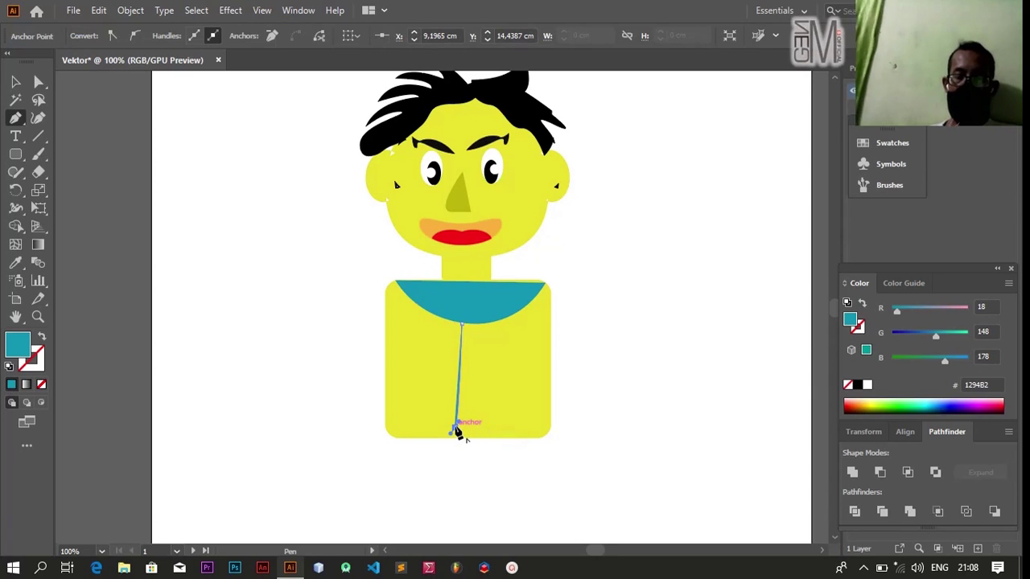
{"action": "left_click_drag", "start_coordinate": [455, 431], "coordinate": [448, 443]}
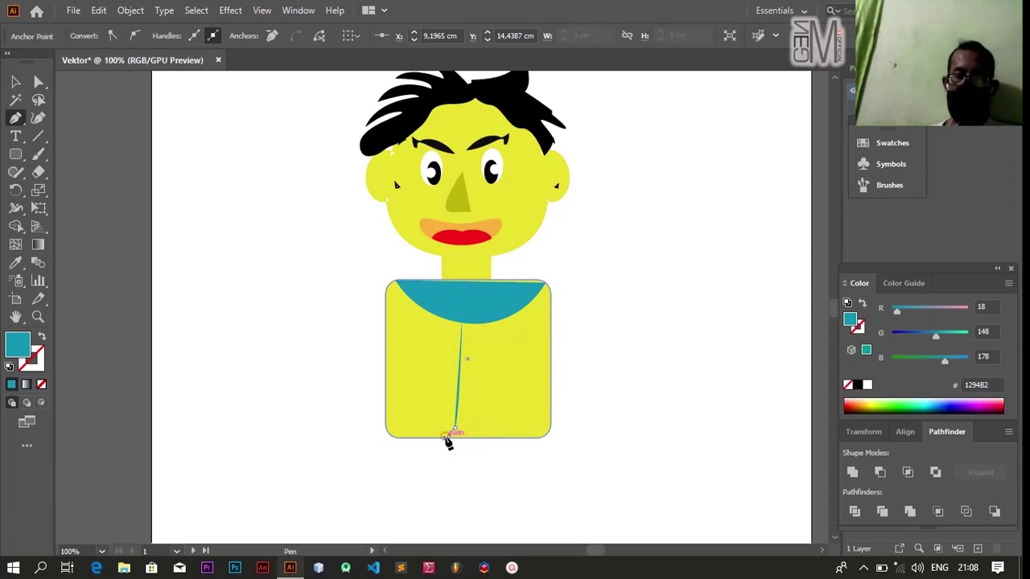
{"action": "left_click", "coordinate": [444, 439]}
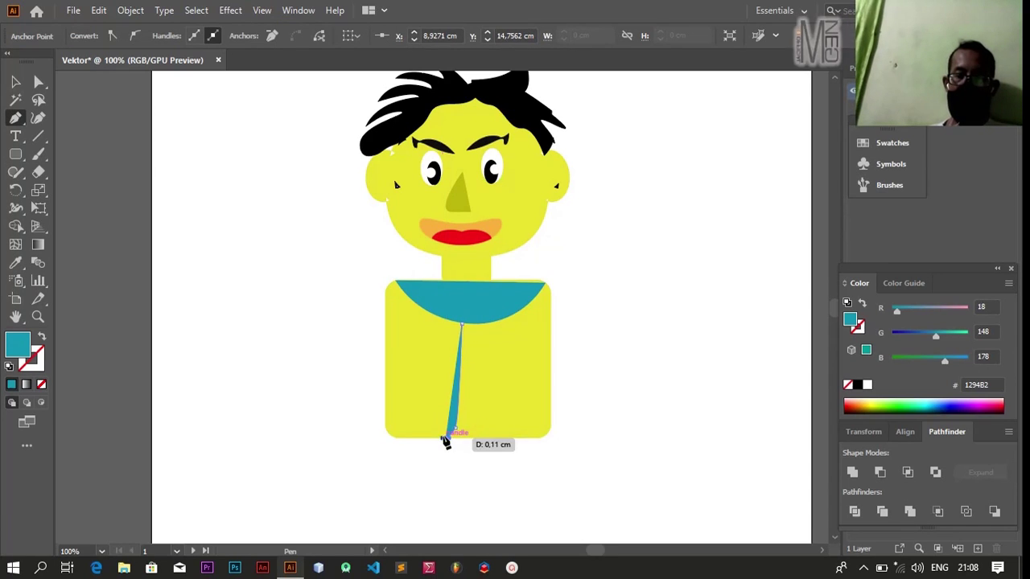
{"action": "left_click", "coordinate": [487, 439]}
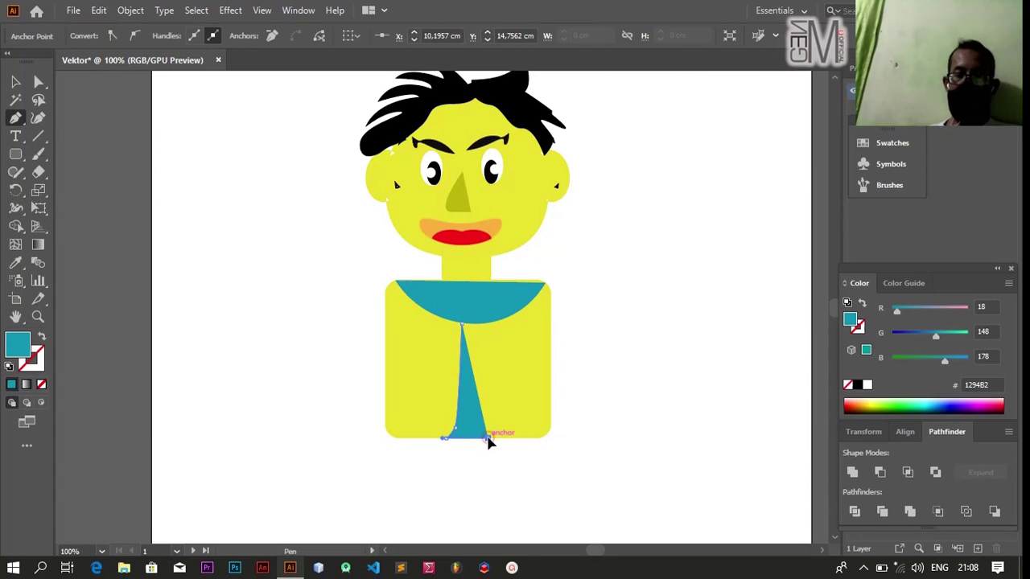
{"action": "left_click", "coordinate": [483, 325]}
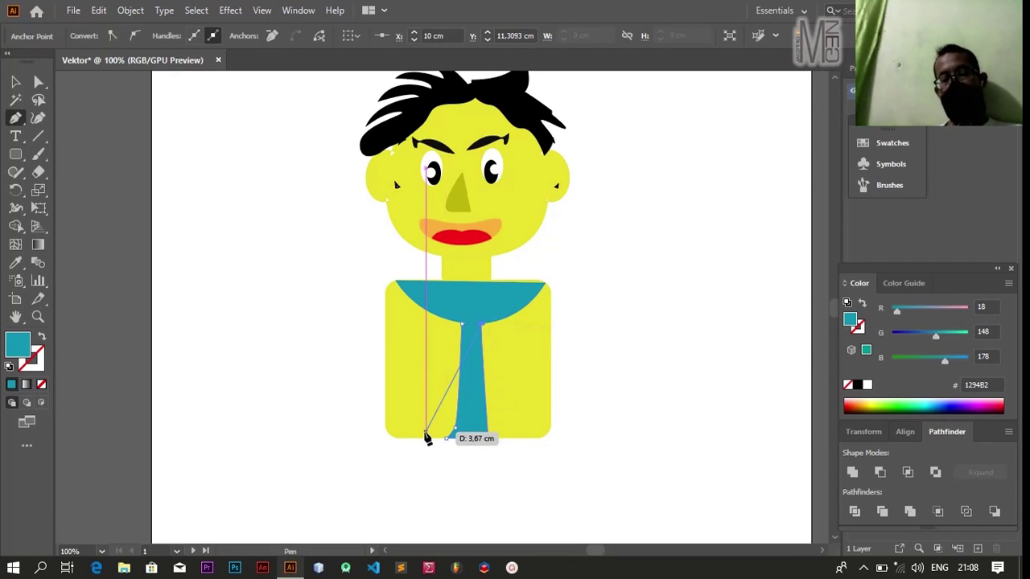
{"action": "key", "text": "Escape"}
{"action": "key", "text": "ctrl+z"}
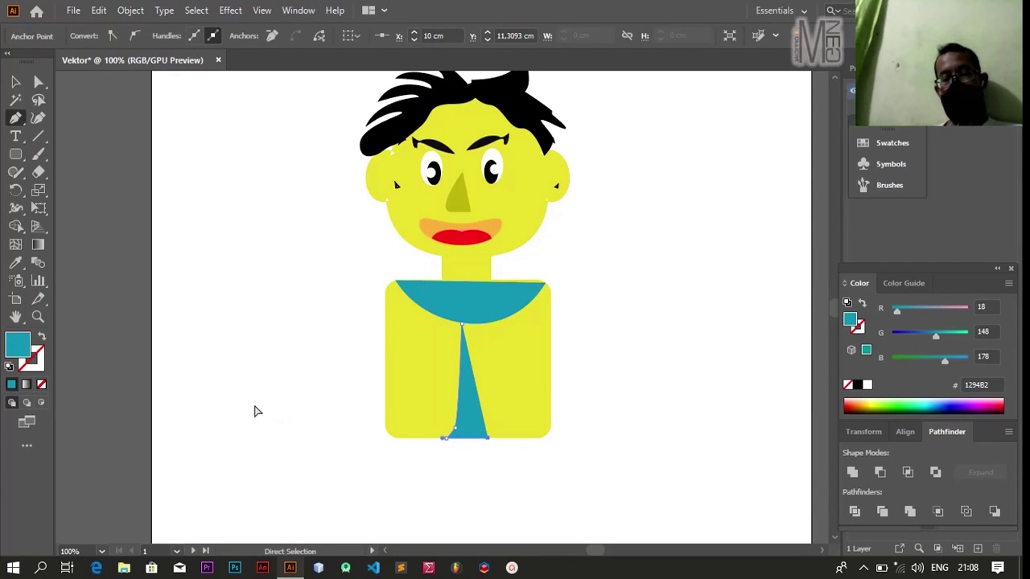
{"action": "key", "text": "ctrl+z"}
{"action": "key", "text": "ctrl+z"}
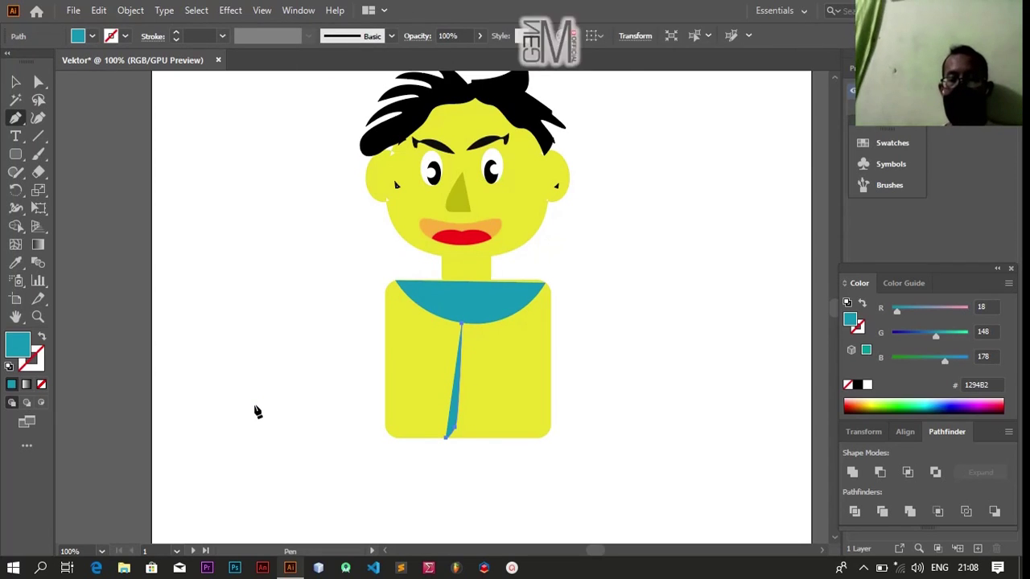
{"action": "key", "text": "ctrl+z"}
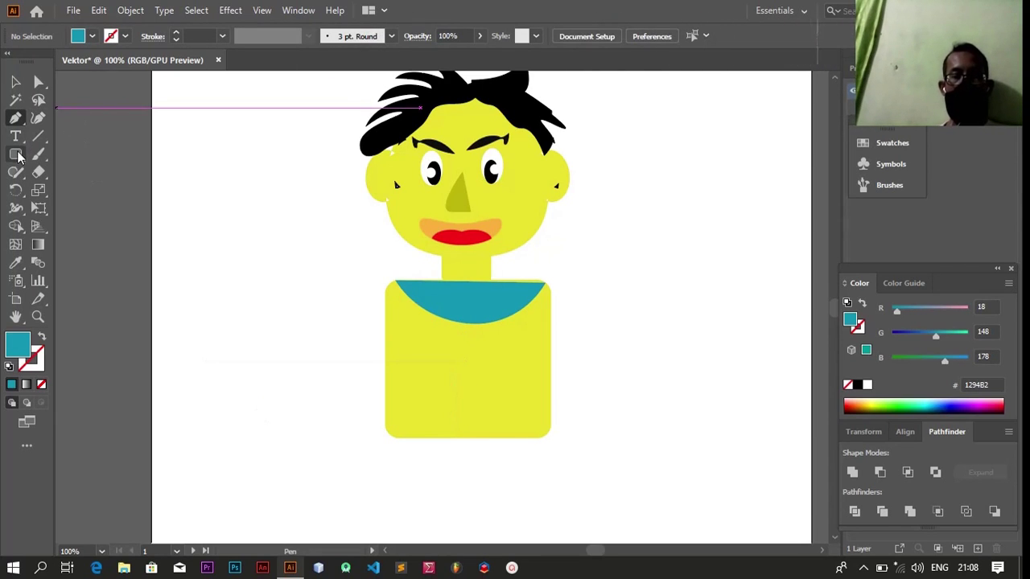
{"action": "left_click", "coordinate": [19, 156]}
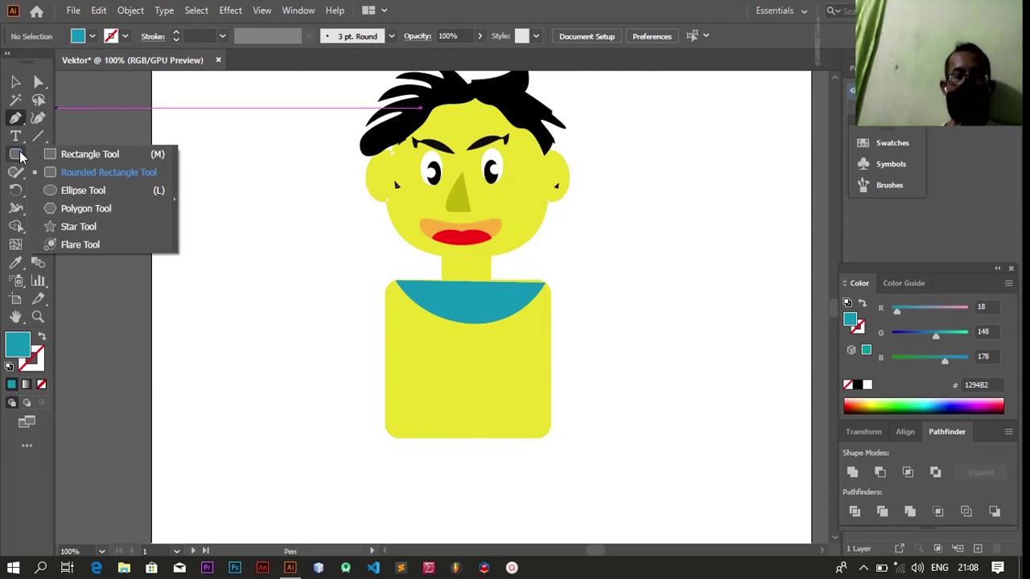
{"action": "left_click", "coordinate": [59, 193]}
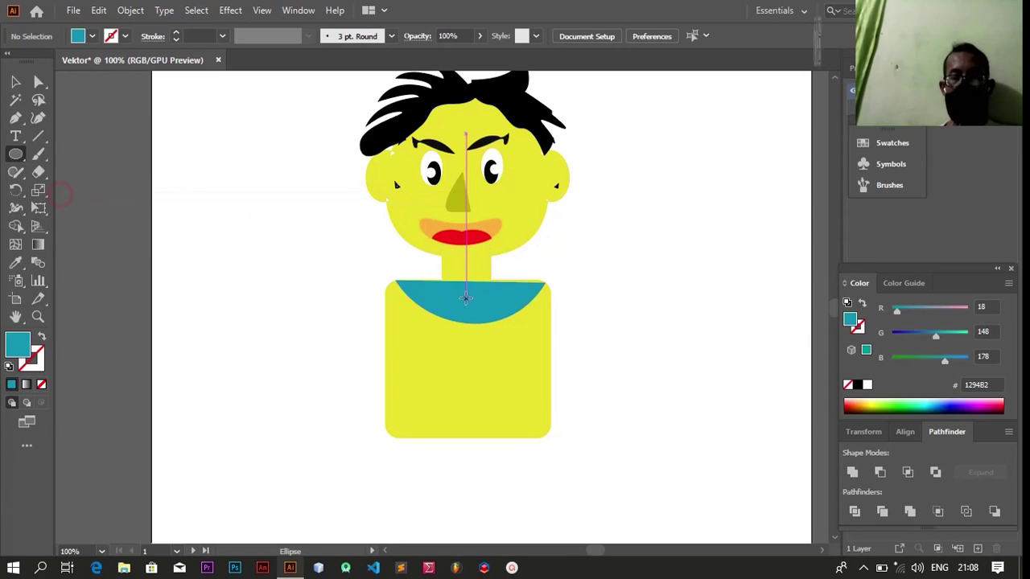
Draw a small teal button and repeat copies into a five-button column down the shirt.
{"action": "left_click_drag", "start_coordinate": [460, 338], "coordinate": [474, 351]}
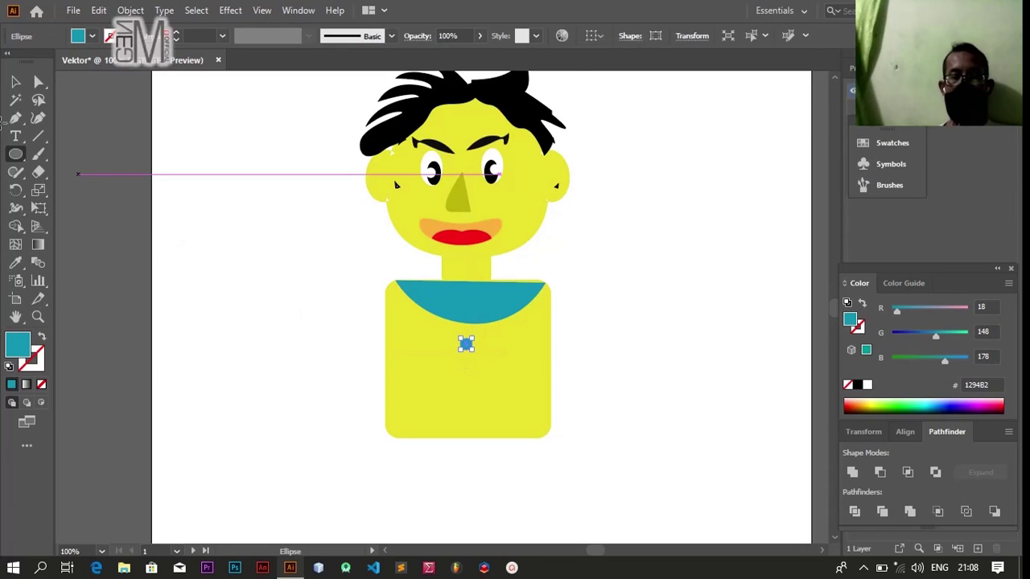
{"action": "left_click", "coordinate": [15, 81]}
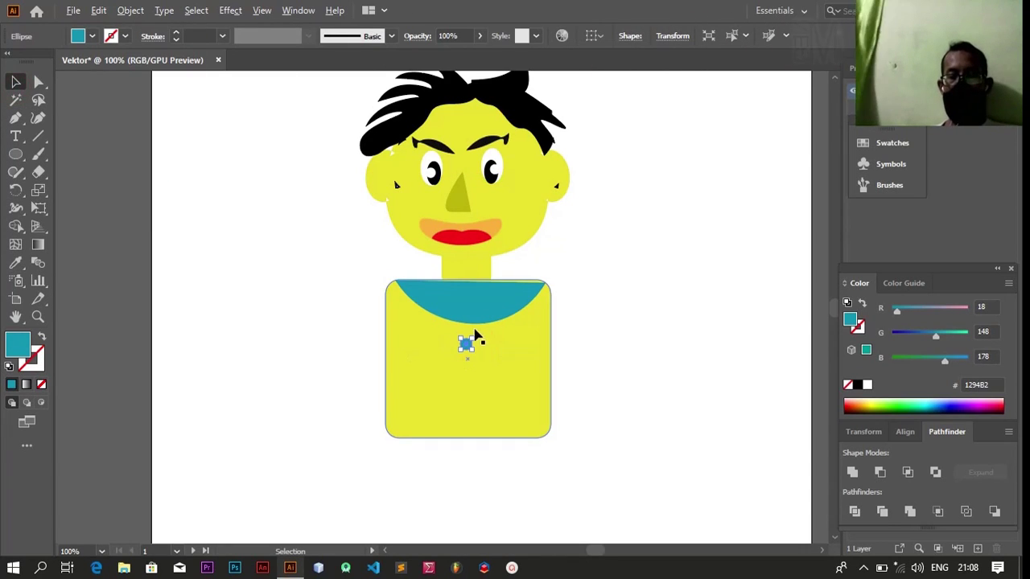
{"action": "left_click_drag", "start_coordinate": [466, 346], "coordinate": [468, 370]}
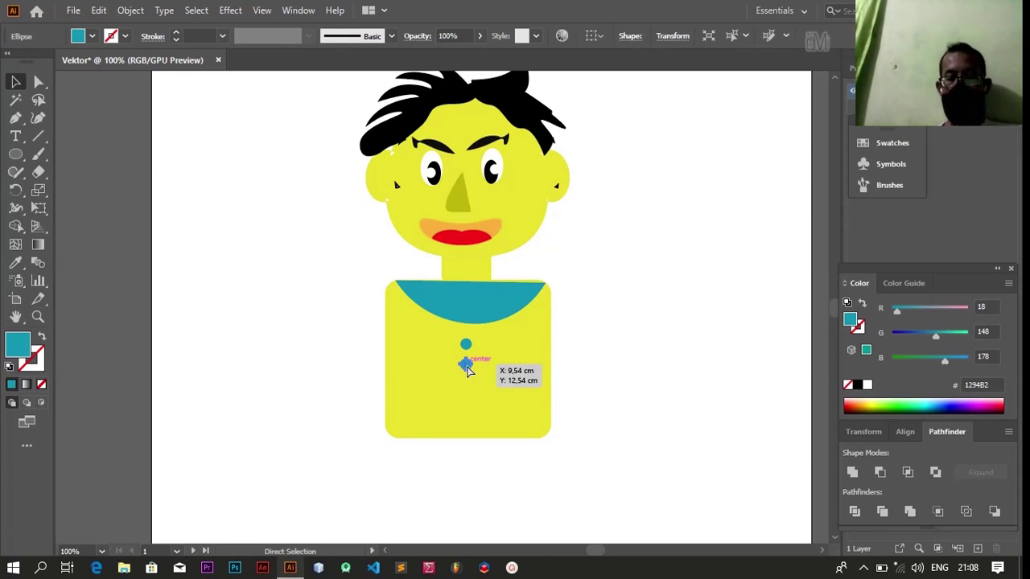
{"action": "key", "text": "alt+Down"}
{"action": "key", "text": "Down"}
{"action": "key", "text": "Down"}
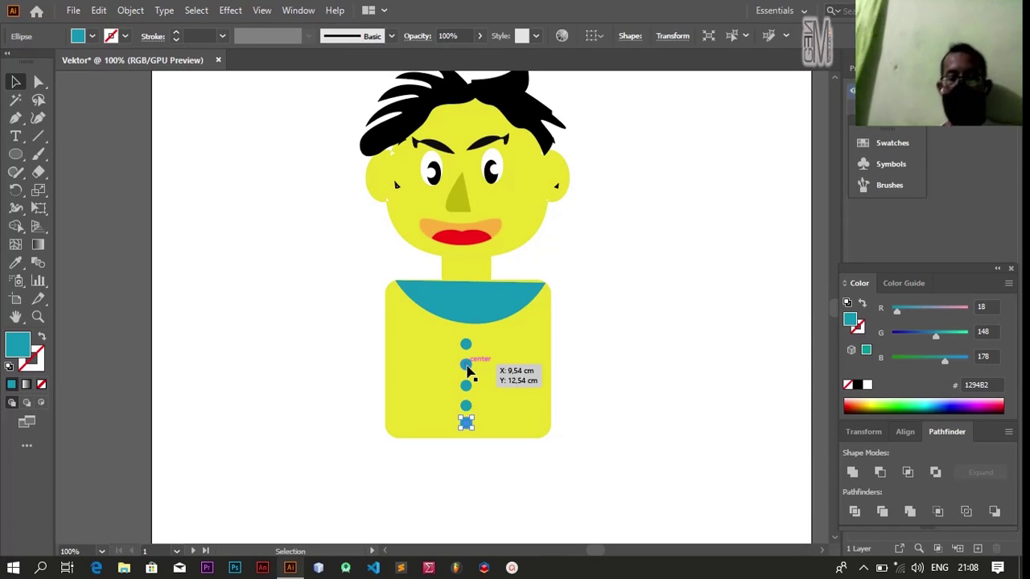
{"action": "left_click", "coordinate": [263, 323]}
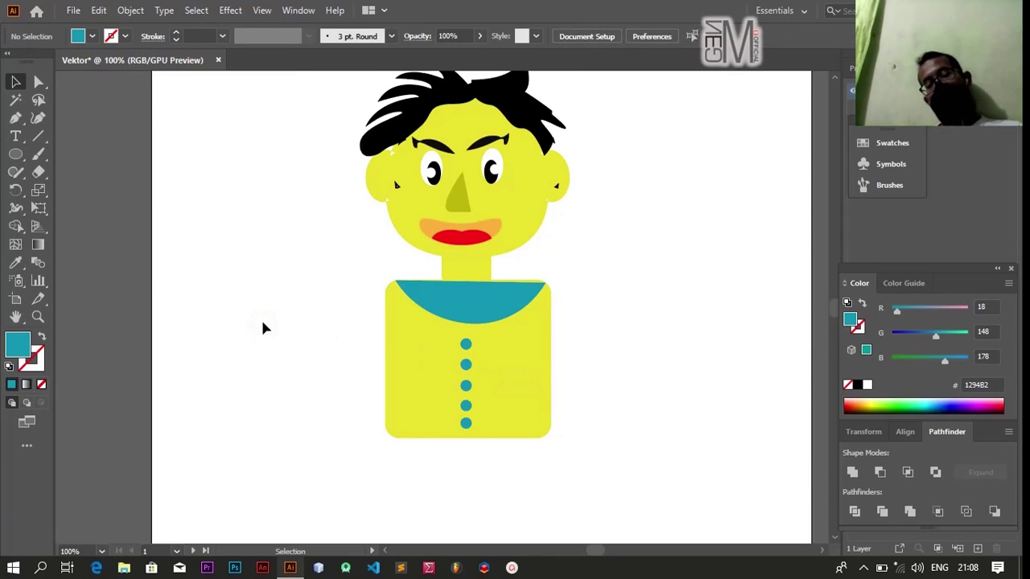
{"action": "left_click", "coordinate": [18, 119]}
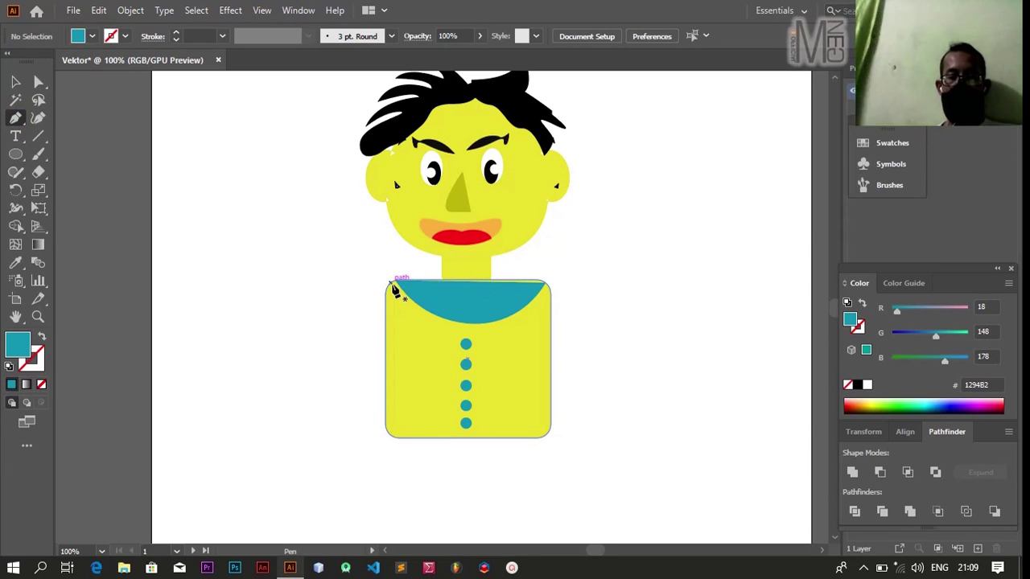
Start a trial path down-left from the shirt's top-left corner, then stop drawing.
{"action": "left_click_drag", "start_coordinate": [391, 284], "coordinate": [310, 369]}
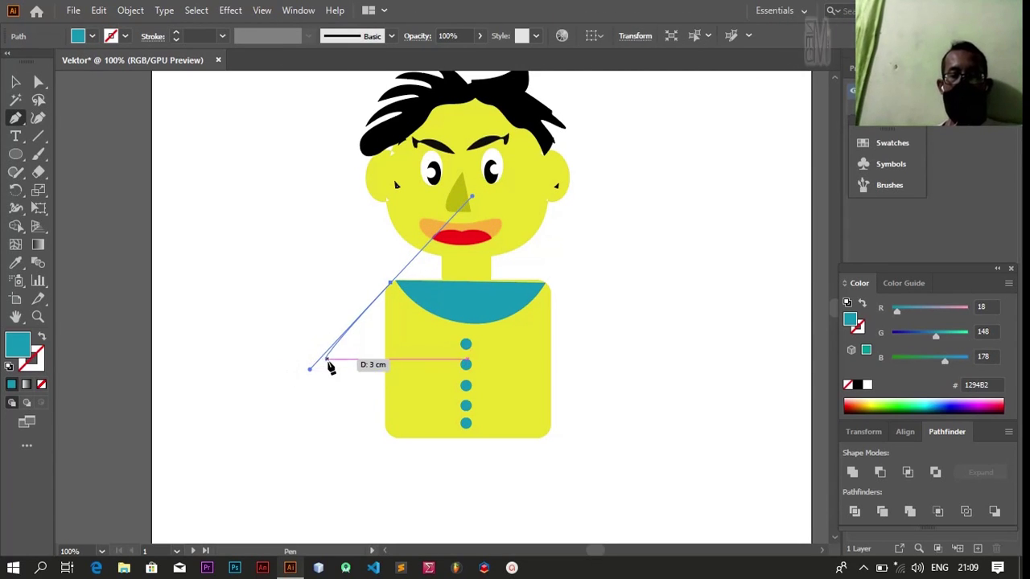
{"action": "mouse_move", "coordinate": [311, 370]}
{"action": "left_mouse_down"}
{"action": "mouse_move", "coordinate": [278, 383]}
{"action": "mouse_move", "coordinate": [296, 427]}
{"action": "left_mouse_up"}
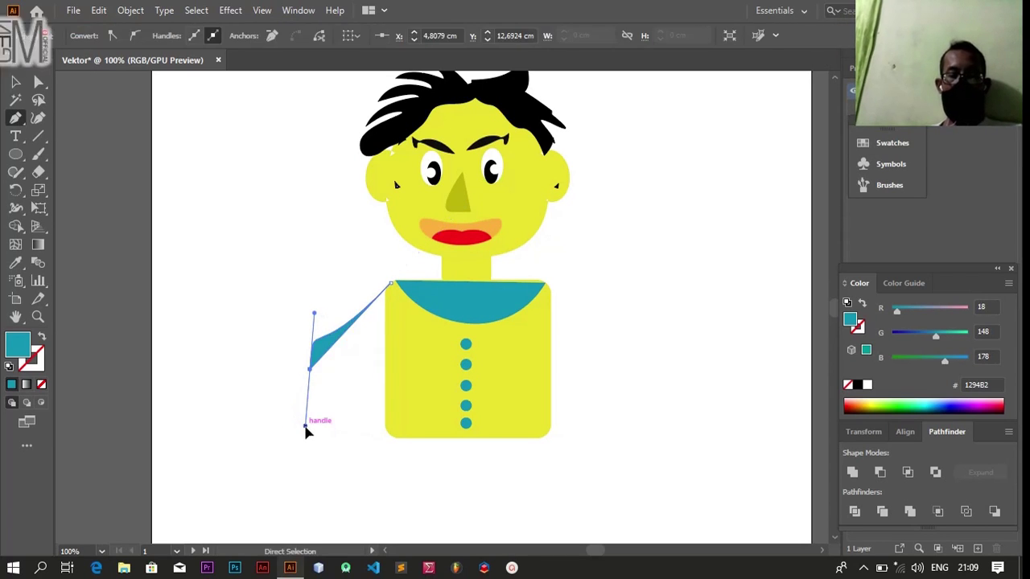
{"action": "left_click_drag", "start_coordinate": [307, 431], "coordinate": [302, 153]}
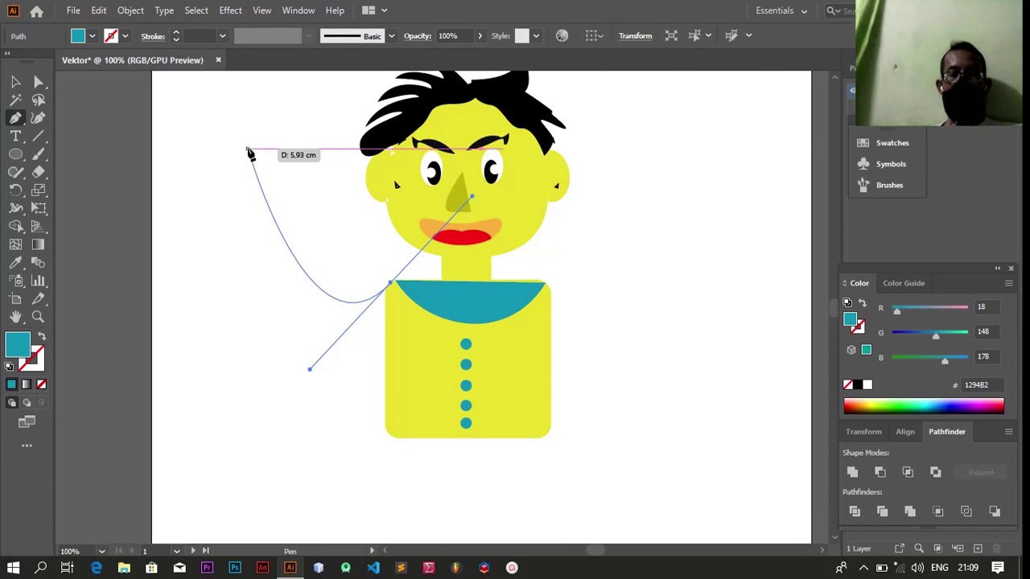
{"action": "key", "text": "Escape"}
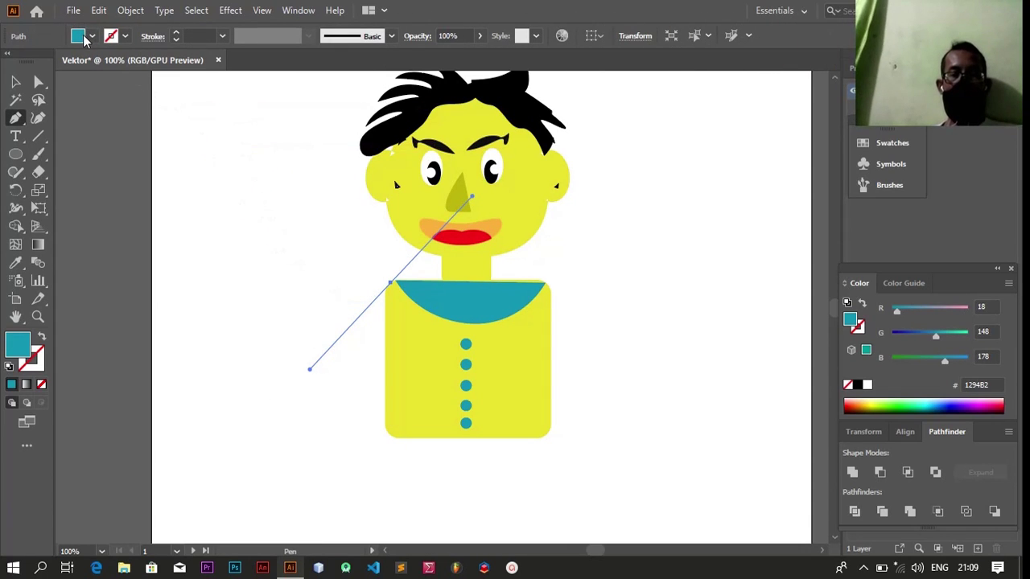
Set the fill to None and the stroke to RGB Yellow.
{"action": "left_click", "coordinate": [85, 37]}
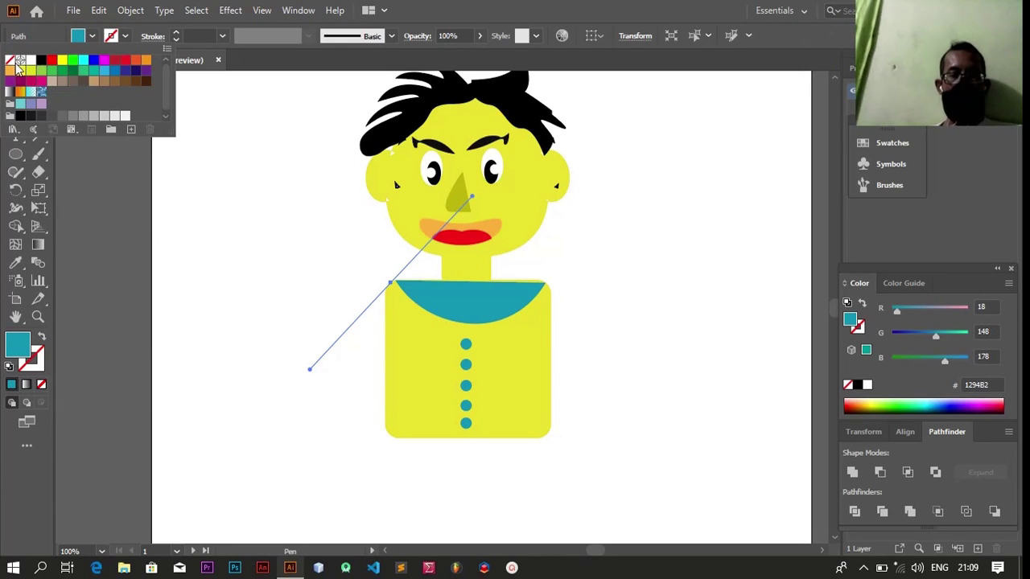
{"action": "left_click", "coordinate": [9, 60]}
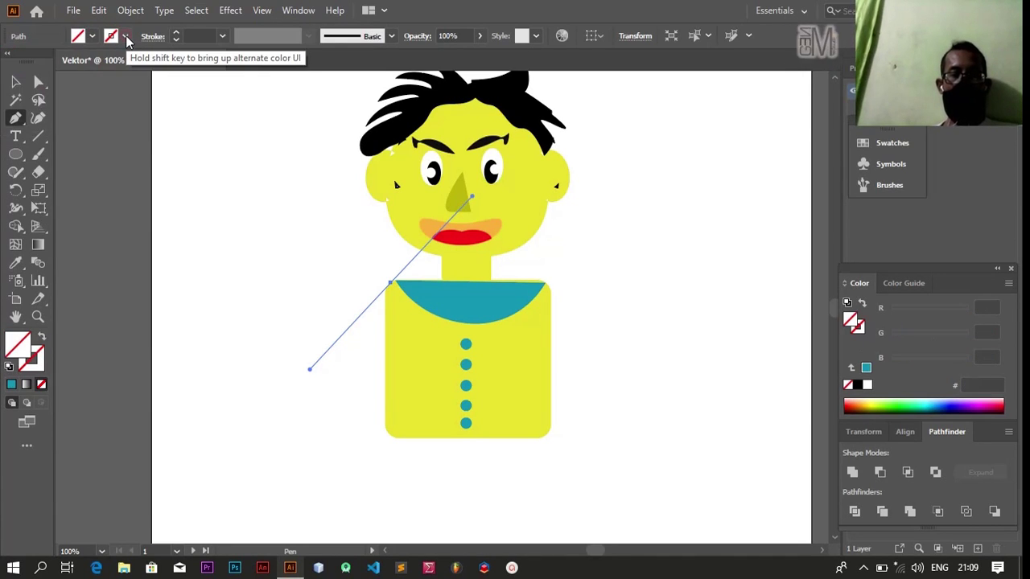
{"action": "left_click", "coordinate": [124, 36]}
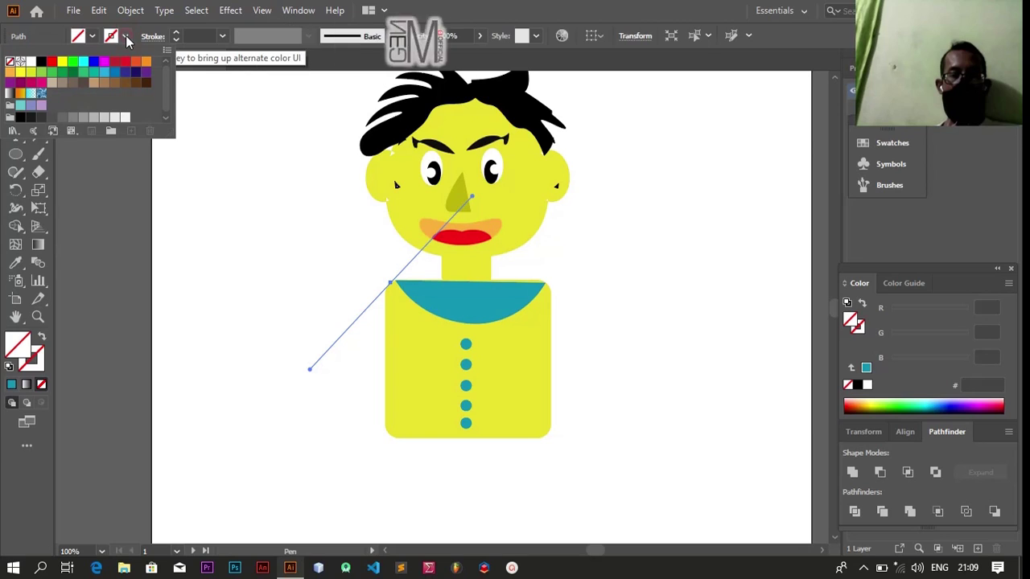
{"action": "left_click", "coordinate": [65, 62]}
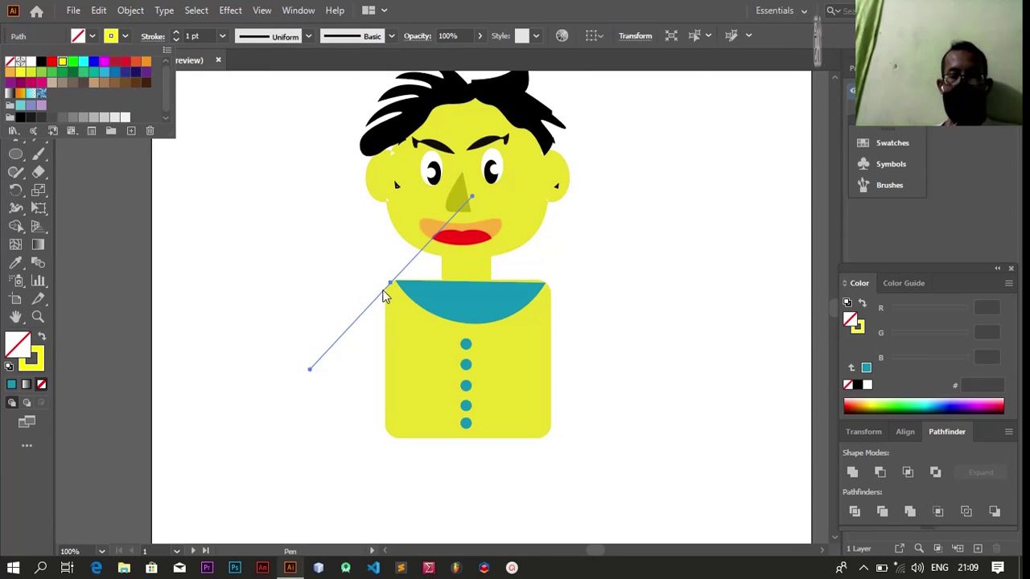
{"action": "left_click", "coordinate": [170, 176]}
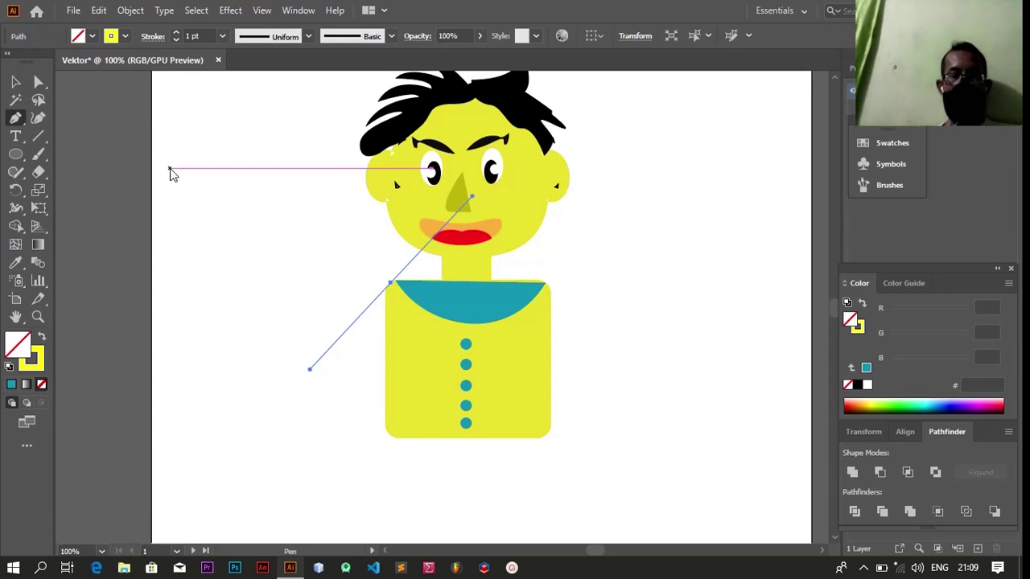
Draw the arm outline from the shoulder down to its lower-left end and back.
{"action": "left_click", "coordinate": [387, 283]}
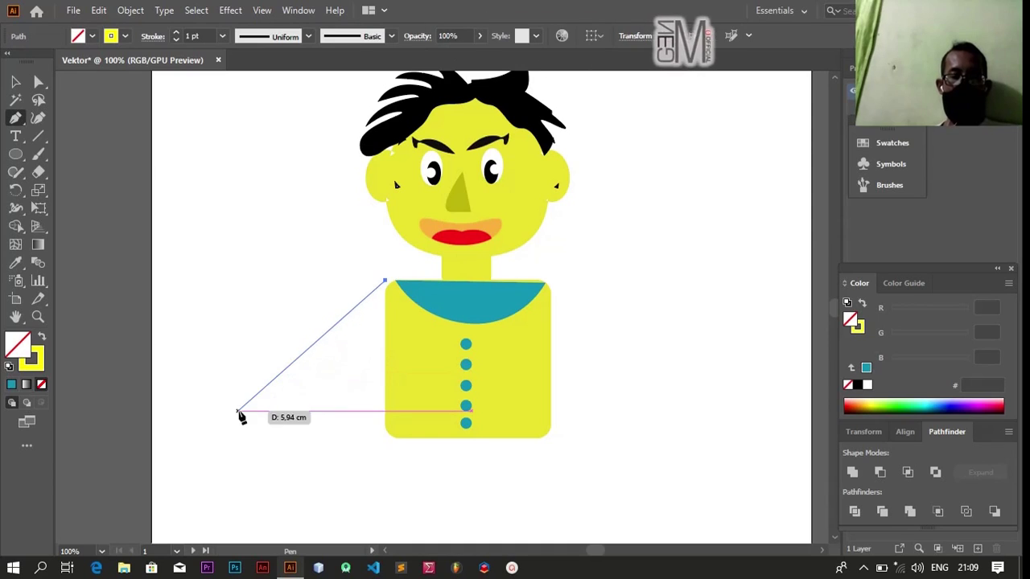
{"action": "left_click_drag", "start_coordinate": [232, 412], "coordinate": [172, 416]}
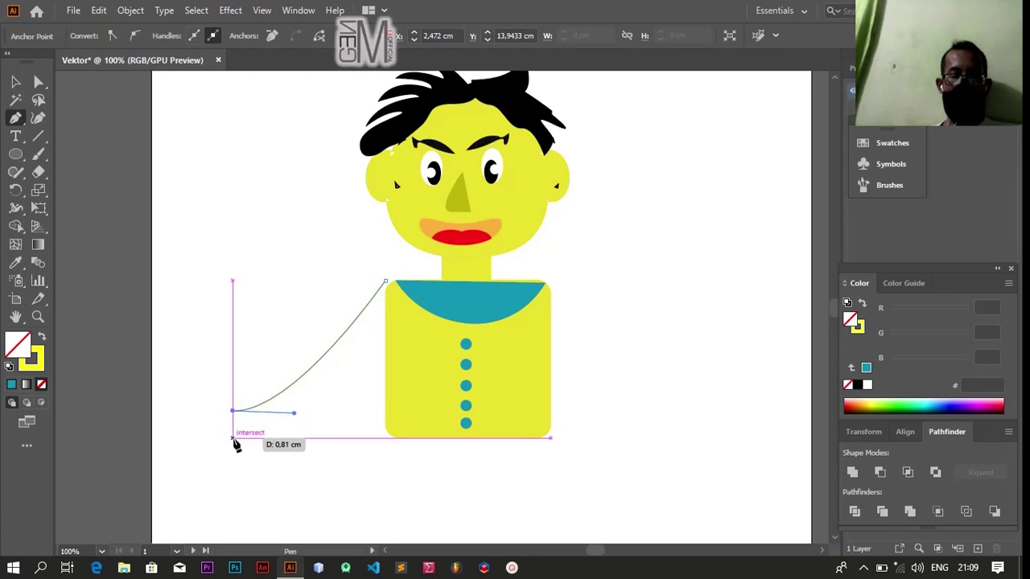
{"action": "left_click", "coordinate": [232, 438]}
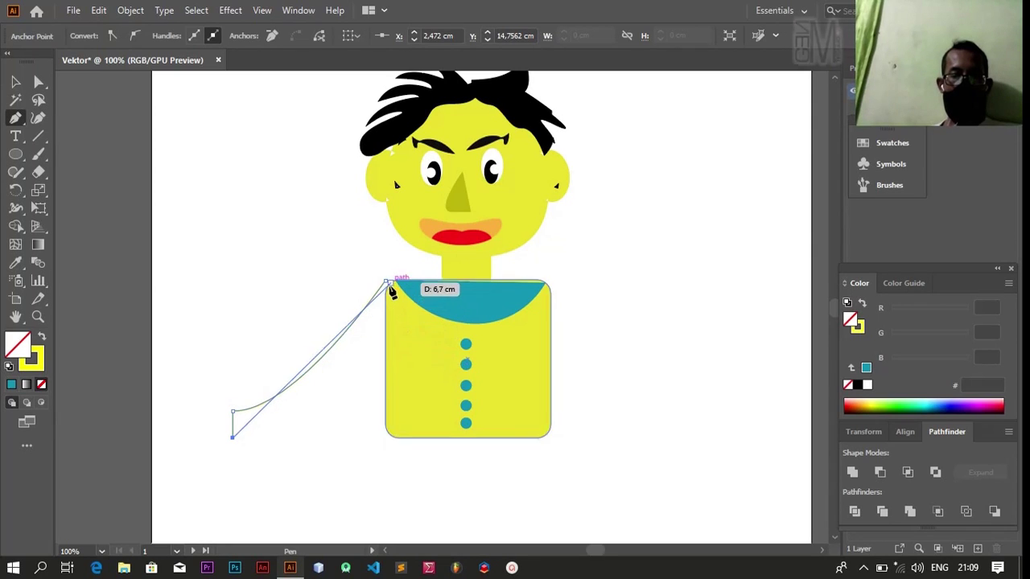
{"action": "left_click", "coordinate": [318, 414]}
{"action": "left_click_drag", "start_coordinate": [318, 414], "coordinate": [359, 380]}
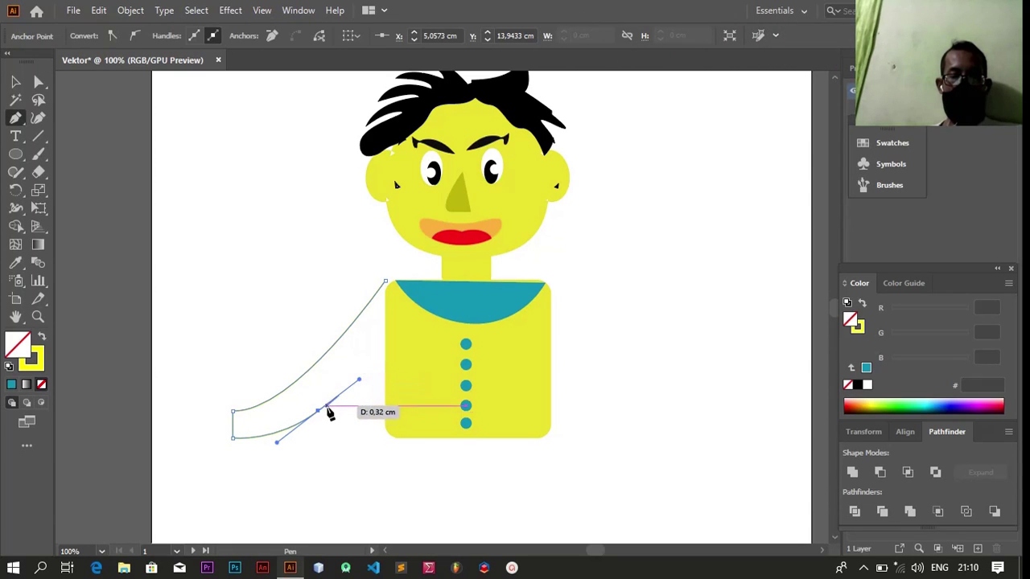
{"action": "left_click", "coordinate": [397, 350]}
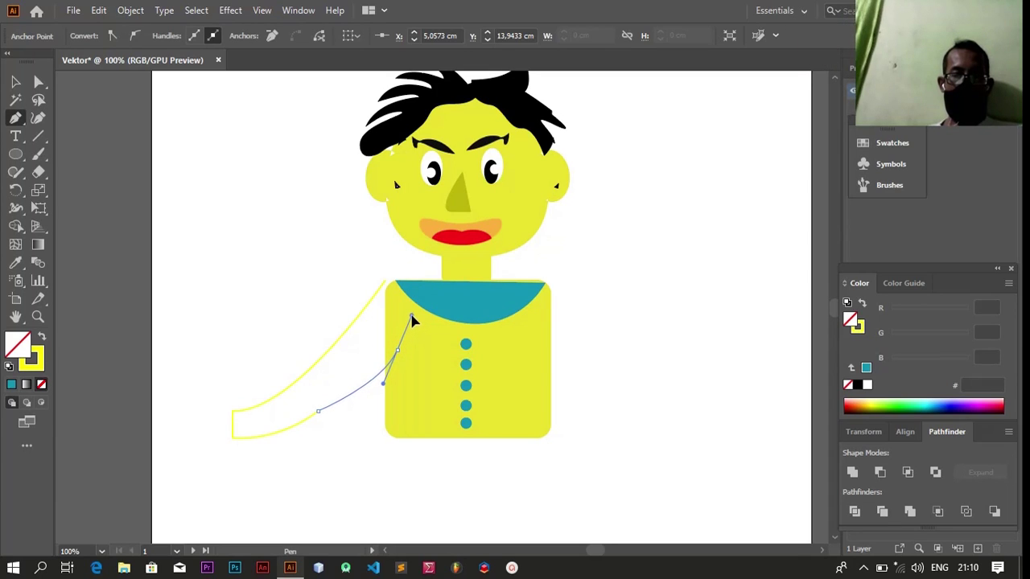
{"action": "mouse_move", "coordinate": [416, 322]}
{"action": "left_mouse_down"}
{"action": "mouse_move", "coordinate": [391, 285]}
{"action": "mouse_move", "coordinate": [188, 249]}
{"action": "left_mouse_up"}
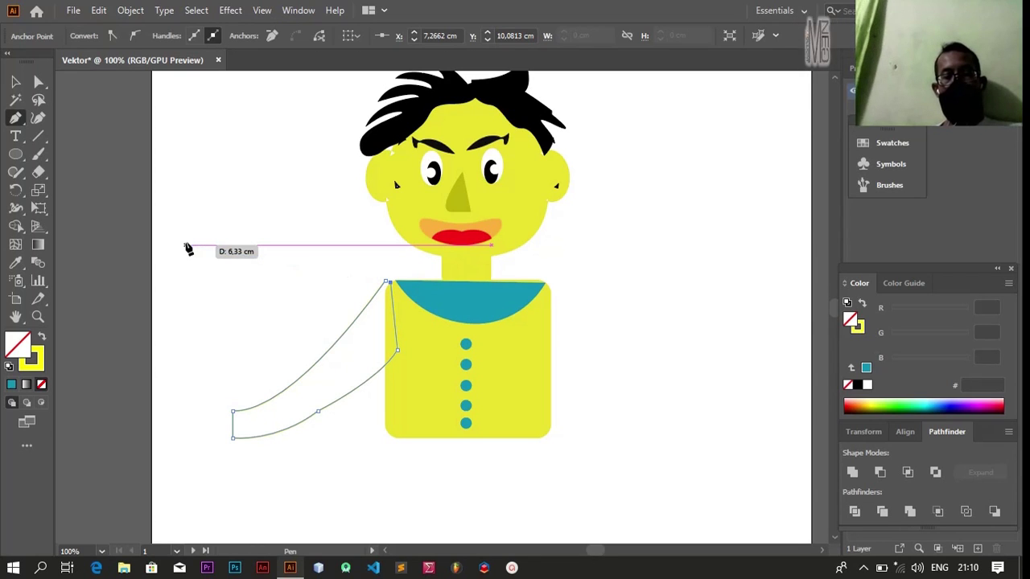
{"action": "left_click_drag", "start_coordinate": [188, 248], "coordinate": [104, 154]}
Close the arm shape at the shoulder, smooth its underside and nudge it down-right.
{"action": "left_click", "coordinate": [39, 120]}
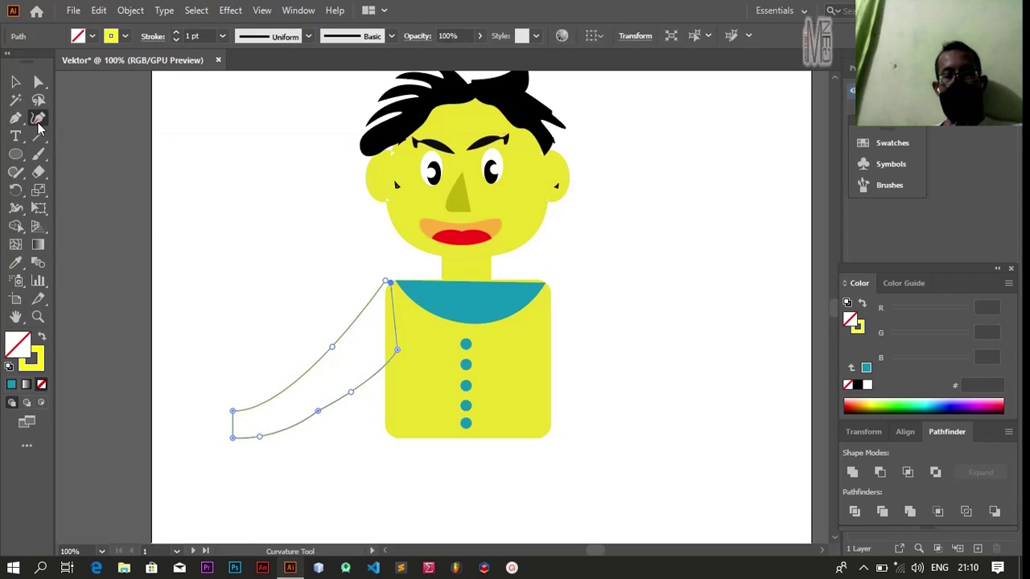
{"action": "left_click", "coordinate": [386, 281]}
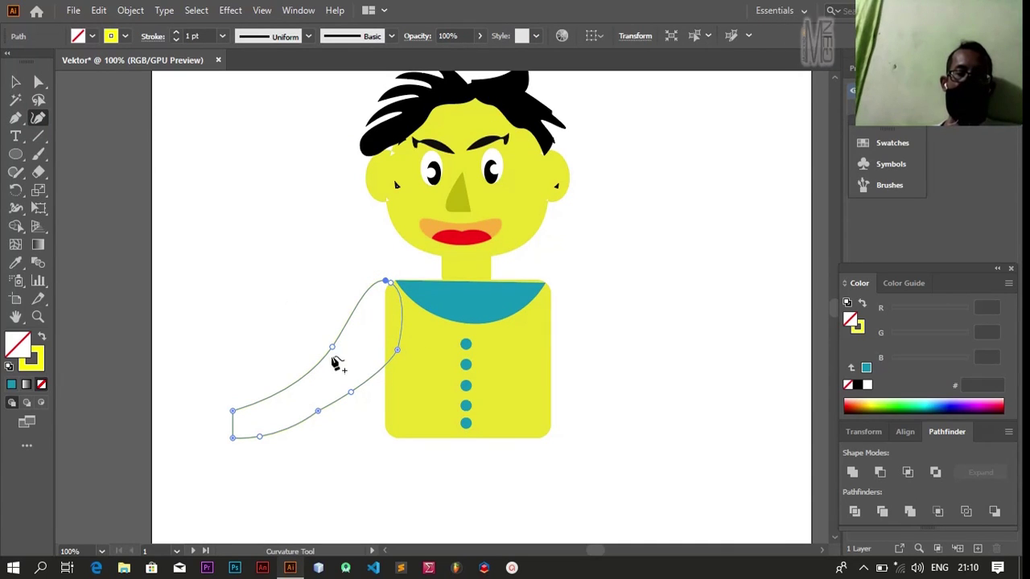
{"action": "left_click", "coordinate": [322, 416]}
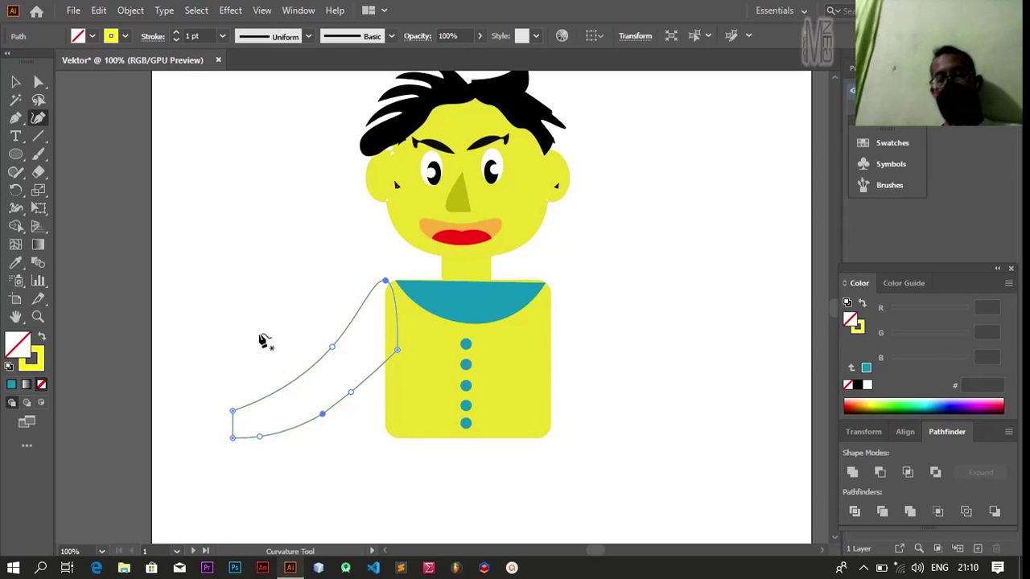
{"action": "key", "text": "Right"}
{"action": "key", "text": "Right"}
{"action": "key", "text": "Right"}
{"action": "key", "text": "Right"}
{"action": "key", "text": "Right"}
{"action": "key", "text": "Right"}
{"action": "key", "text": "Right"}
{"action": "key", "text": "Right"}
{"action": "key", "text": "Down"}
{"action": "key", "text": "Right"}
{"action": "key", "text": "Right"}
{"action": "key", "text": "Right"}
{"action": "key", "text": "Down"}
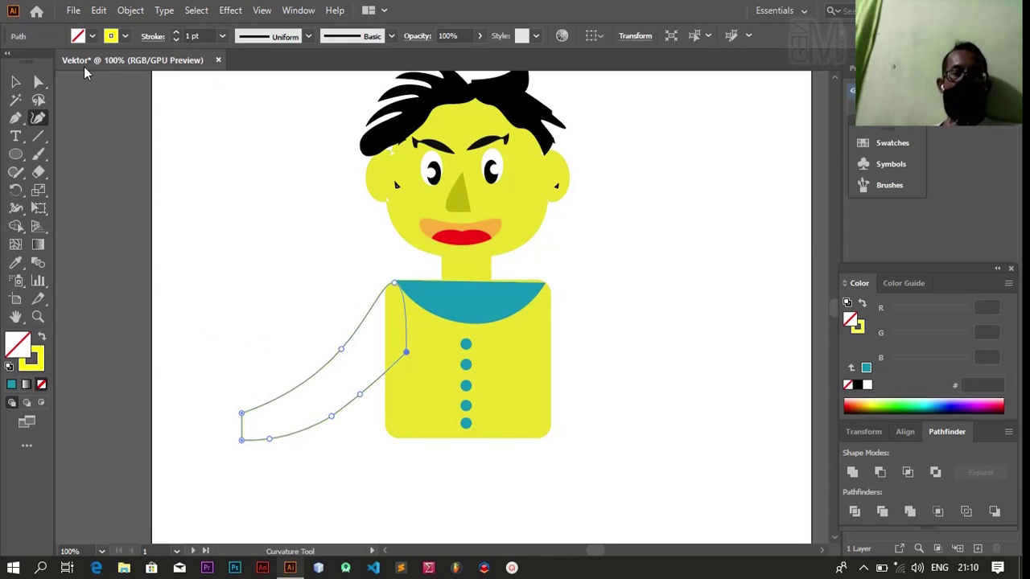
Fill the arm bright green and remove its outline.
{"action": "left_click", "coordinate": [78, 38]}
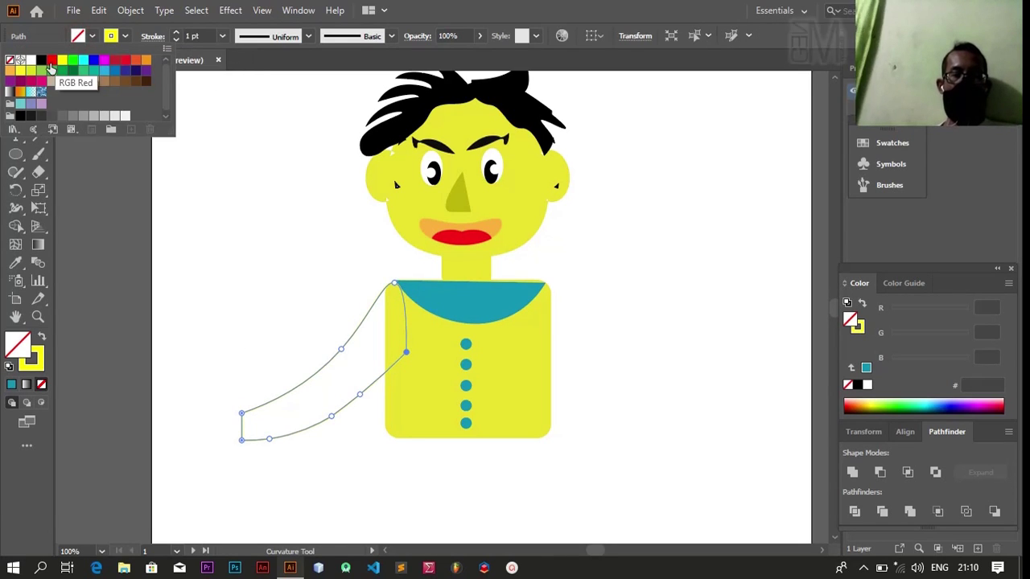
{"action": "left_click", "coordinate": [72, 61]}
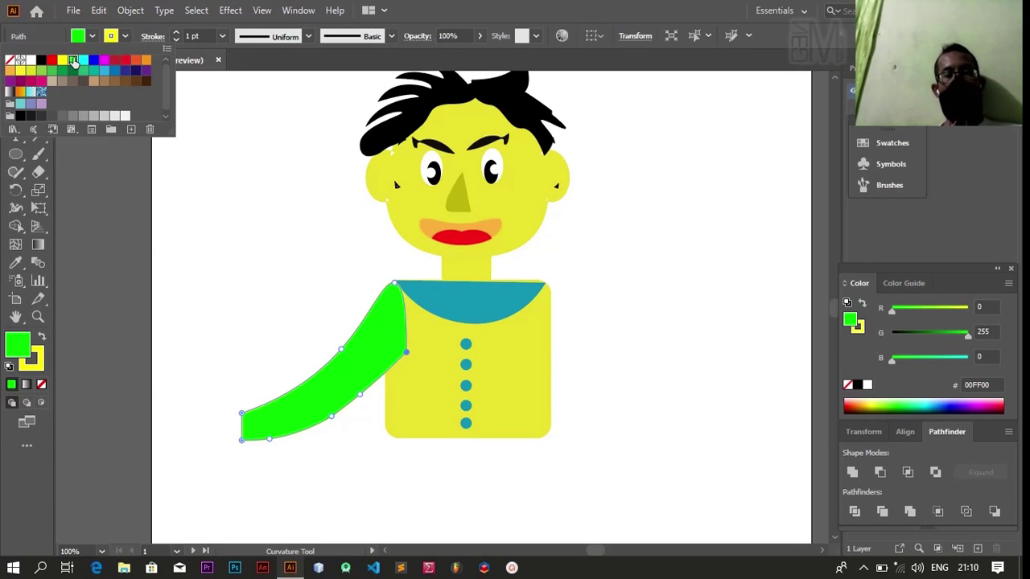
{"action": "left_click", "coordinate": [125, 37]}
{"action": "left_click", "coordinate": [9, 62]}
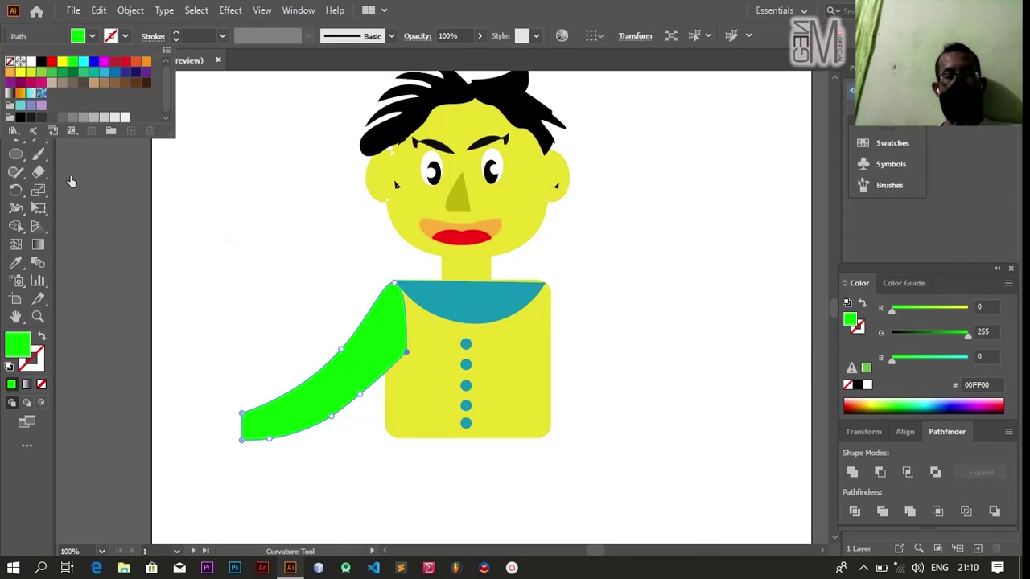
{"action": "left_click", "coordinate": [16, 83]}
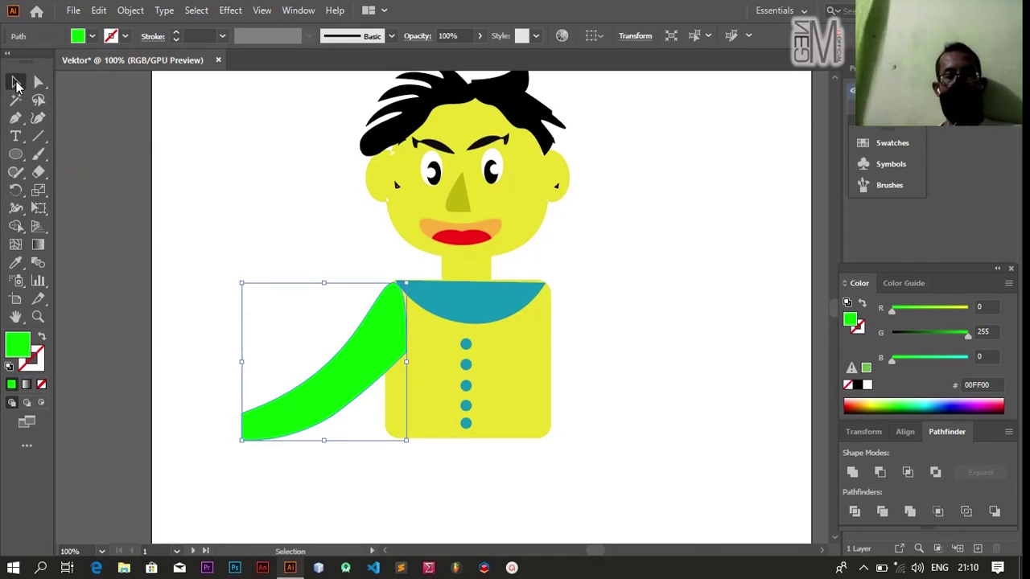
{"action": "left_click", "coordinate": [250, 226]}
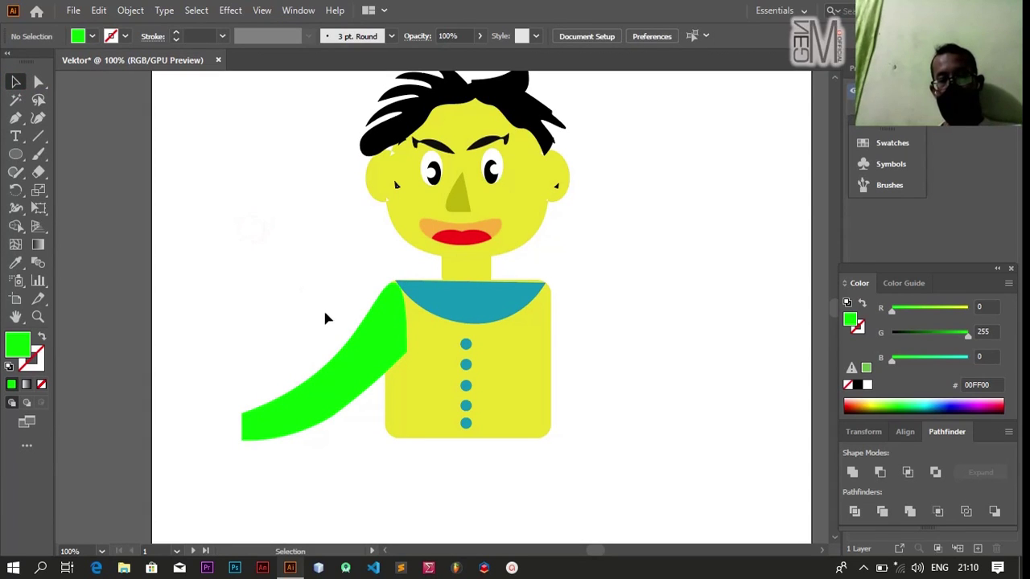
Send the green arm behind the torso and nudge it slightly up and left.
{"action": "left_click", "coordinate": [347, 348]}
{"action": "right_click", "coordinate": [347, 346]}
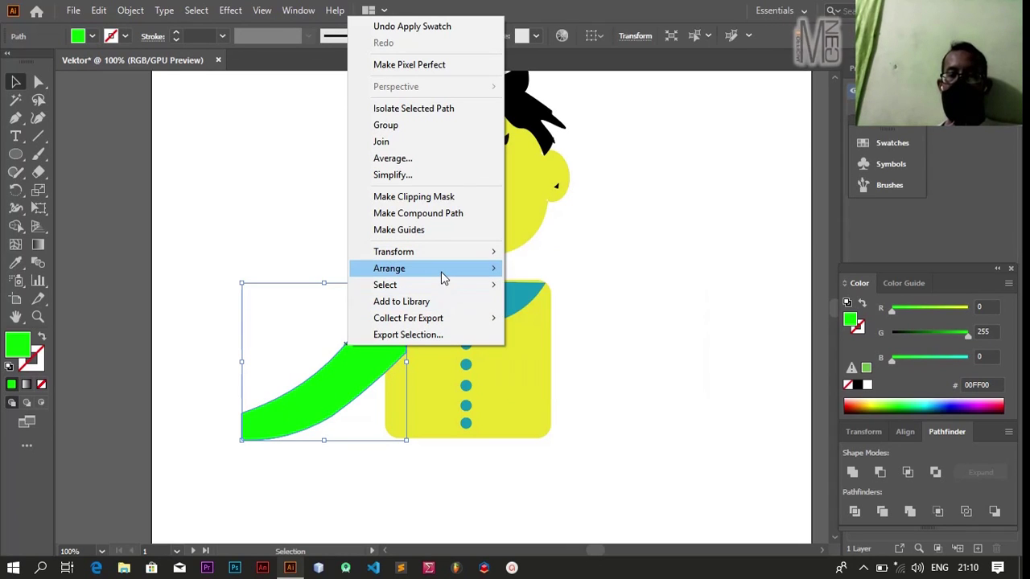
{"action": "mouse_move", "coordinate": [426, 267]}
{"action": "left_click", "coordinate": [552, 318]}
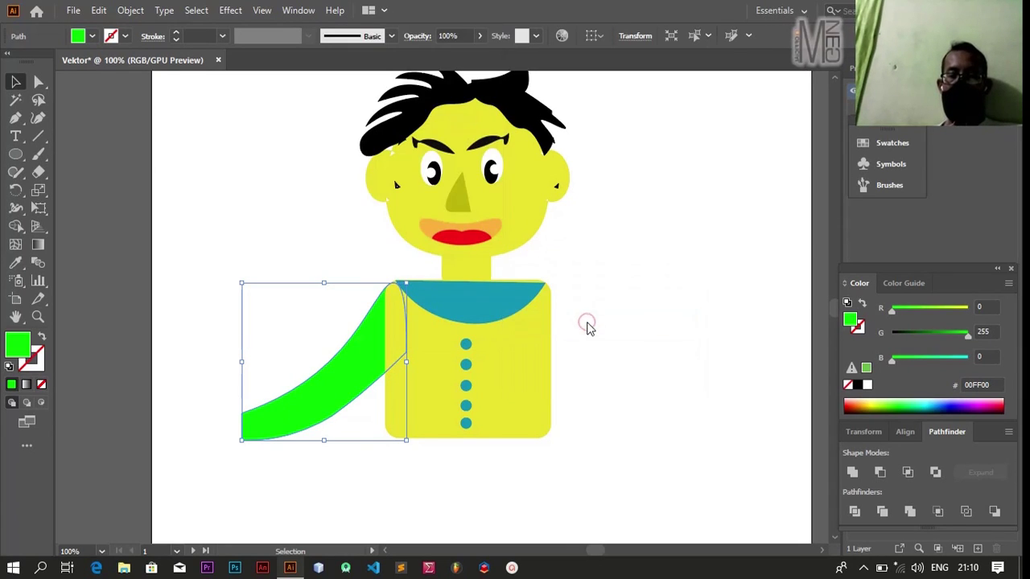
{"action": "key", "text": "Up"}
{"action": "key", "text": "Up"}
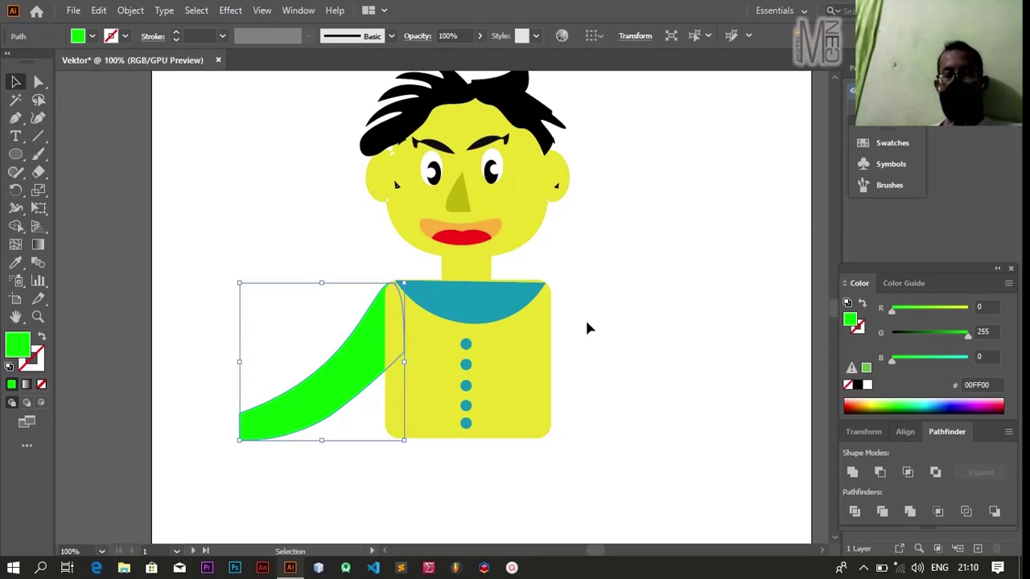
{"action": "key", "text": "Left"}
{"action": "key", "text": "Up"}
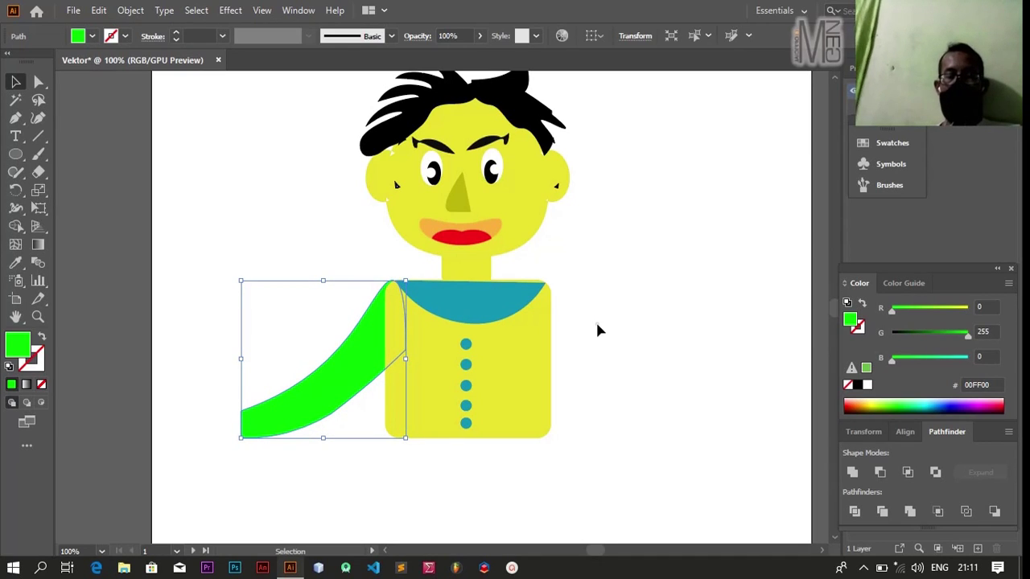
{"action": "left_click", "coordinate": [597, 325]}
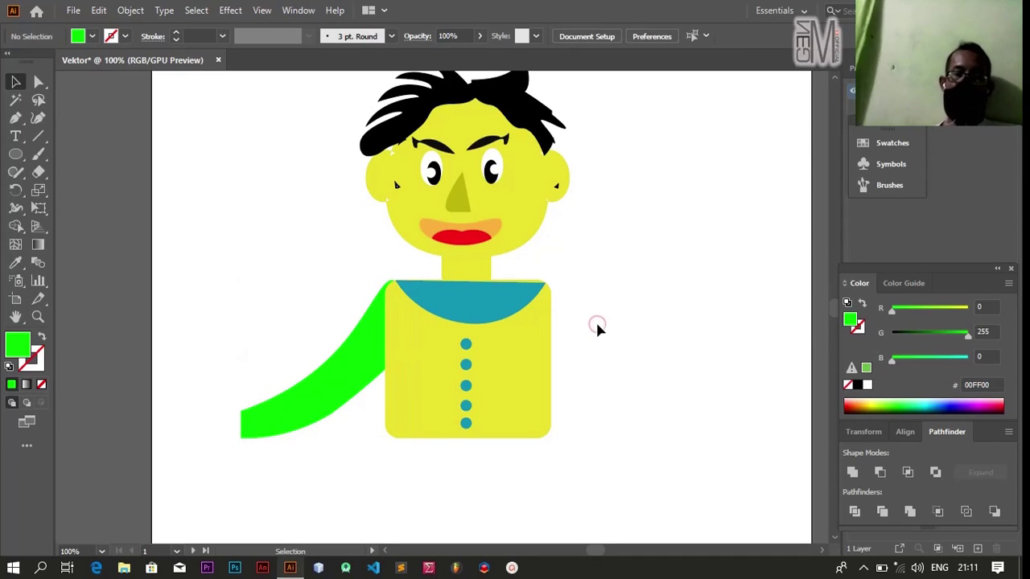
Alt-drag a copy of the green sleeve right onto the yellow body.
{"action": "left_click", "coordinate": [334, 434]}
{"action": "left_click", "coordinate": [341, 405]}
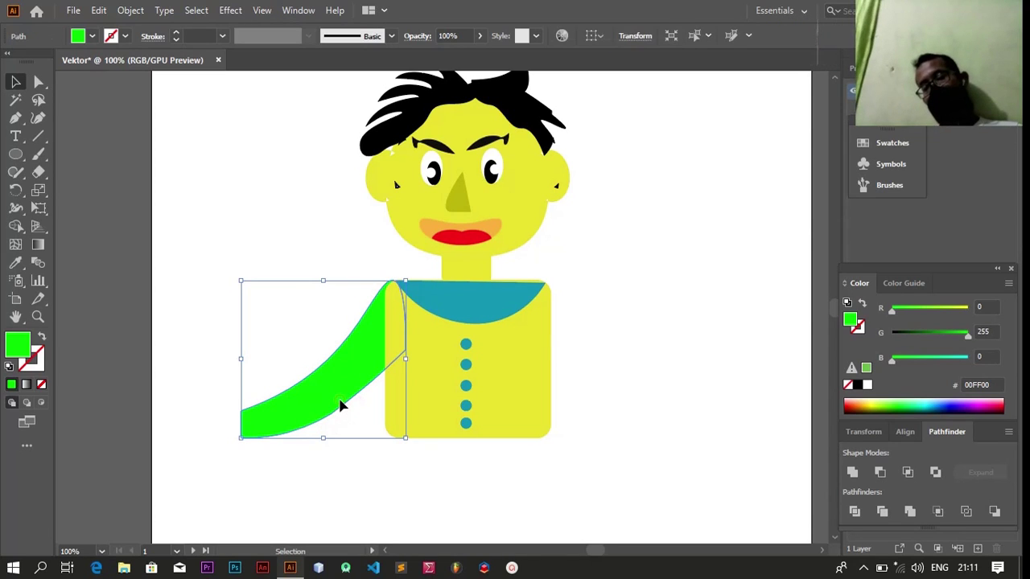
{"action": "key", "text": "a"}
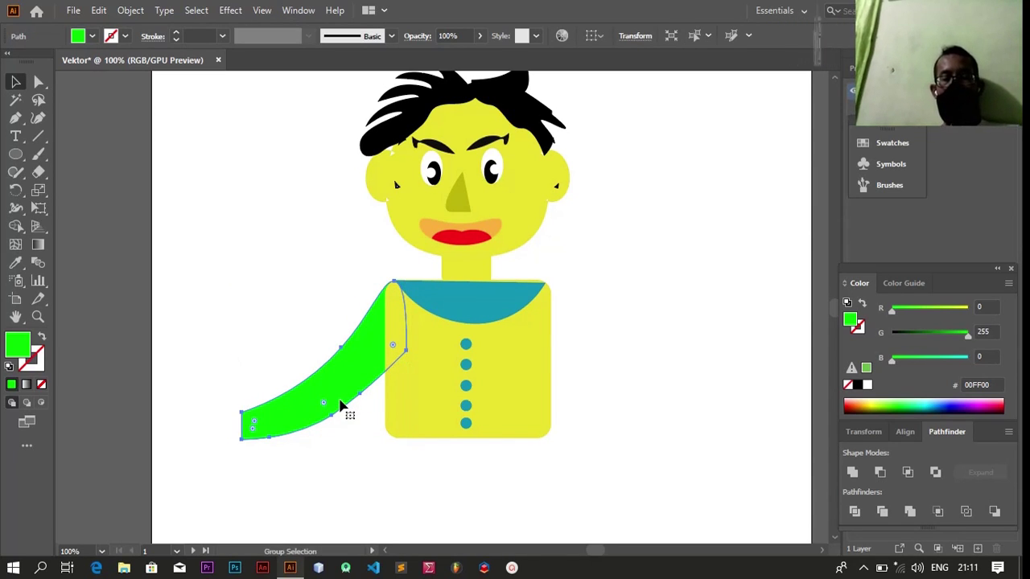
{"action": "mouse_move", "coordinate": [340, 405]}
{"action": "left_mouse_down"}
{"action": "mouse_move", "coordinate": [503, 405]}
{"action": "mouse_move", "coordinate": [490, 405]}
{"action": "left_mouse_up"}
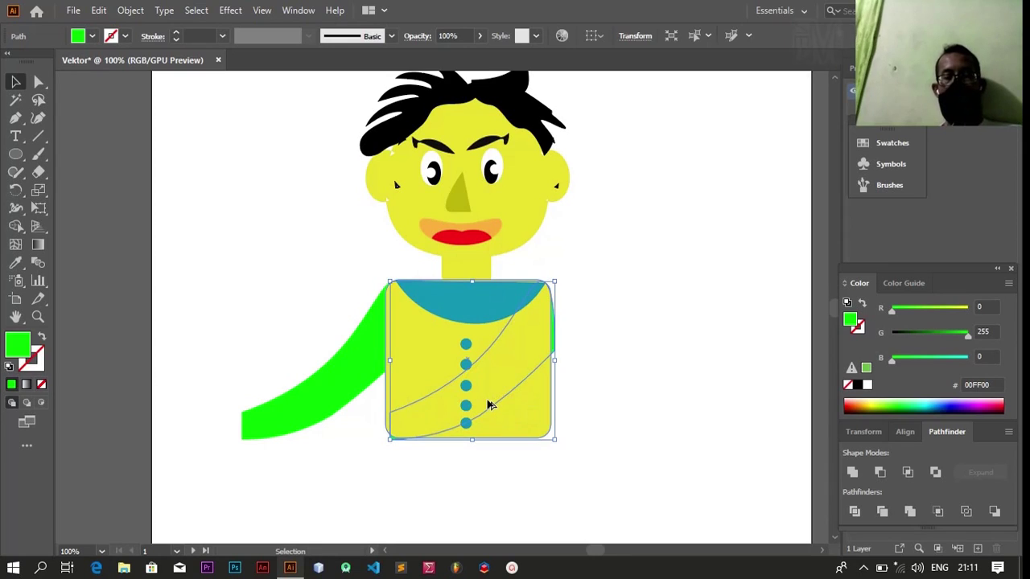
Reflect the copied sleeve vertically and nudge it to the body's right side.
{"action": "left_click", "coordinate": [126, 9]}
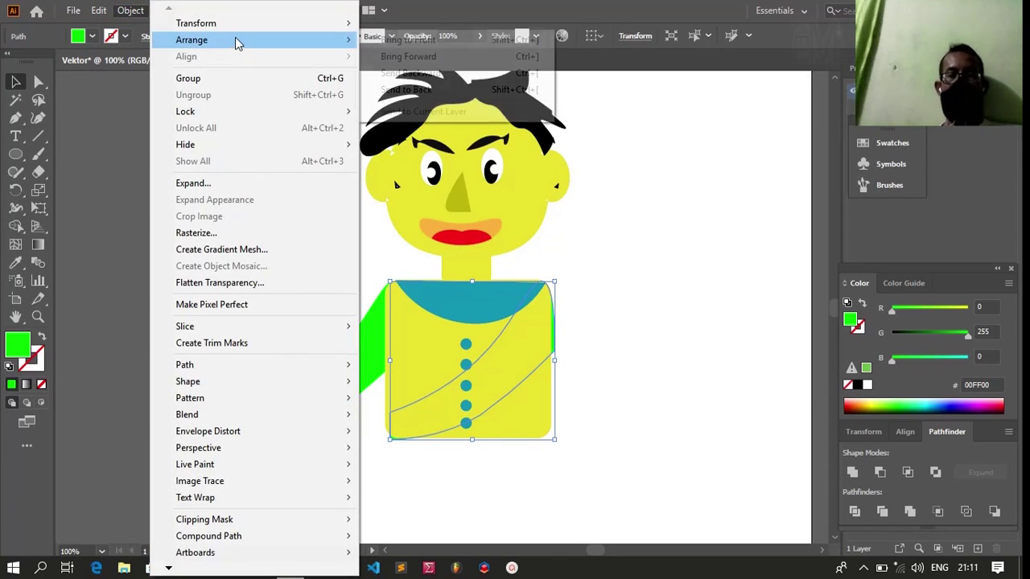
{"action": "mouse_move", "coordinate": [195, 24]}
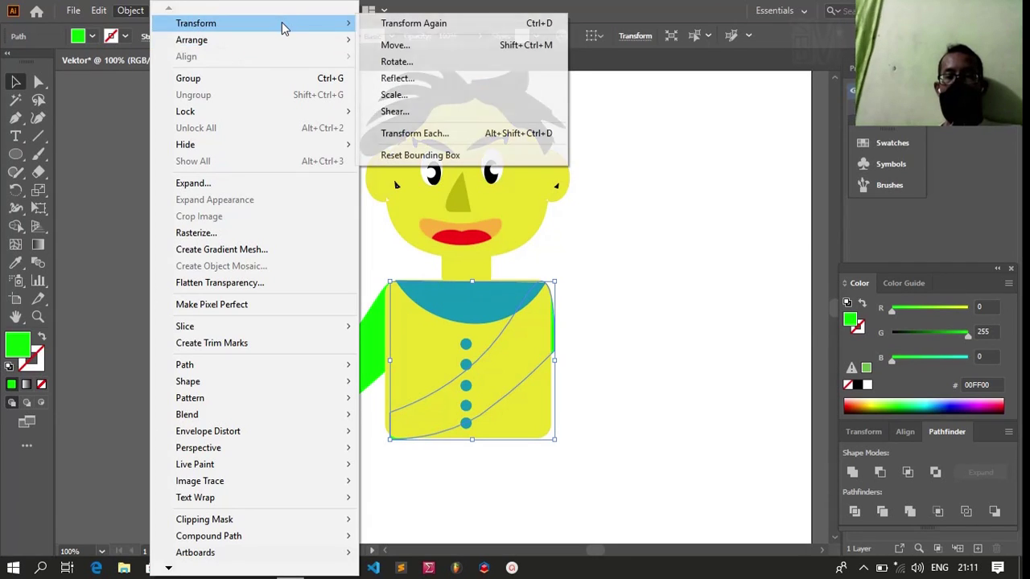
{"action": "left_click", "coordinate": [397, 79]}
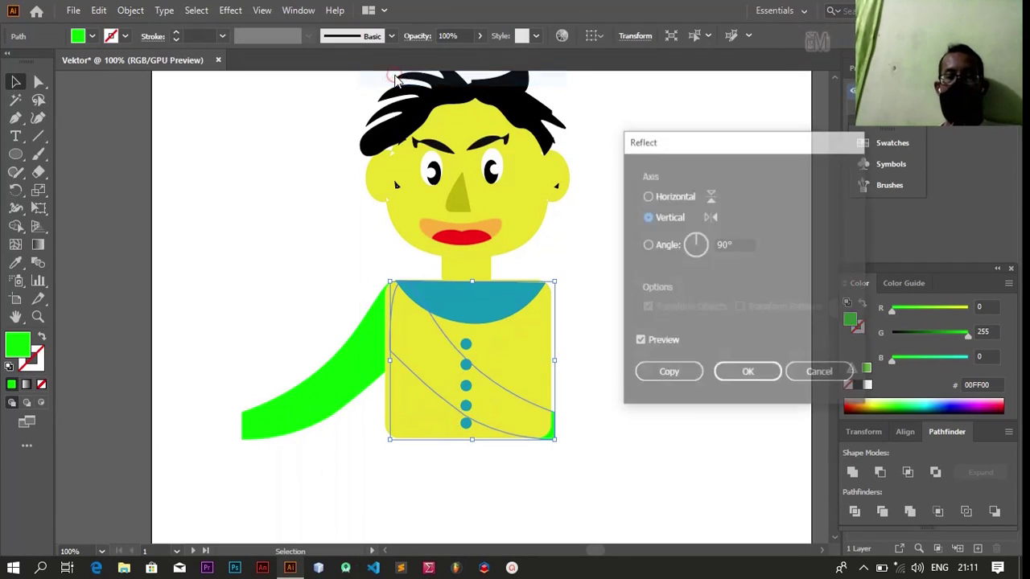
{"action": "left_click", "coordinate": [748, 374]}
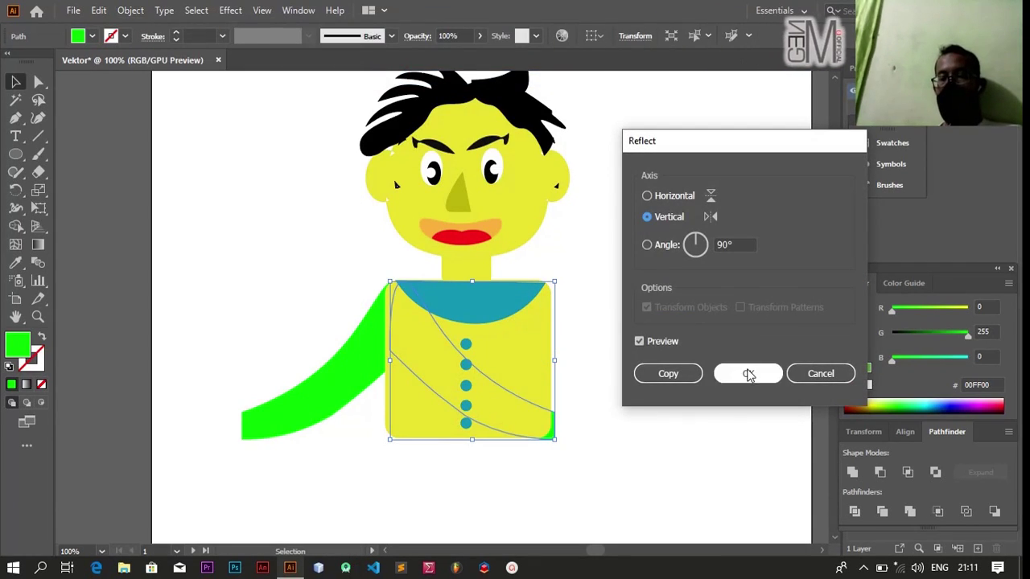
{"action": "key", "text": "Right"}
{"action": "key", "text": "Right"}
{"action": "key", "text": "Right"}
{"action": "key", "text": "Right"}
{"action": "key", "text": "Right"}
{"action": "key", "text": "Right"}
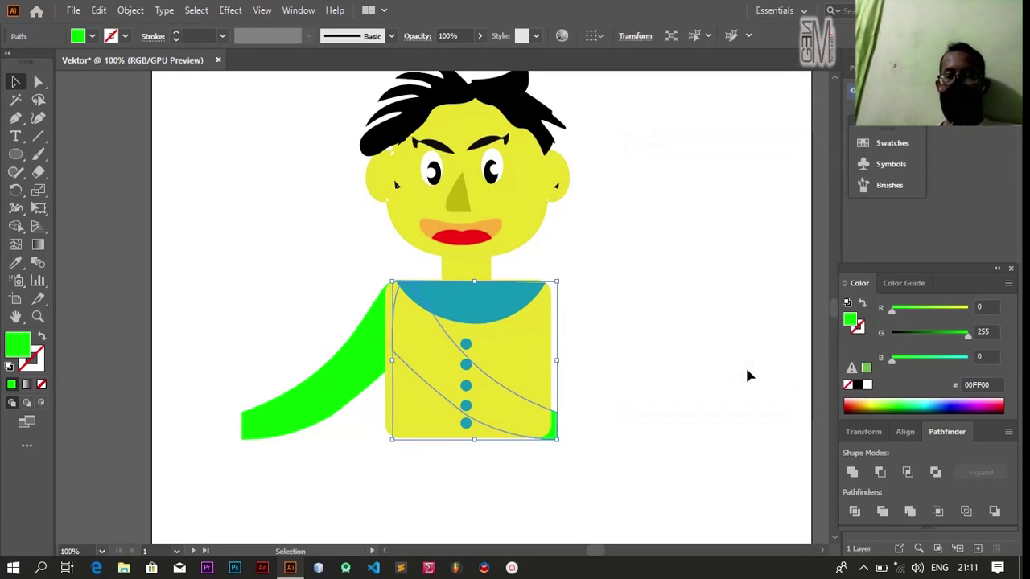
{"action": "key", "text": "Right"}
{"action": "key", "text": "Right"}
{"action": "key", "text": "Right"}
{"action": "key", "text": "Right"}
{"action": "key", "text": "Right"}
{"action": "key", "text": "Right"}
{"action": "key", "text": "Right"}
{"action": "key", "text": "Right"}
{"action": "key", "text": "Right"}
{"action": "key", "text": "Right"}
{"action": "key", "text": "Right"}
{"action": "key", "text": "Right"}
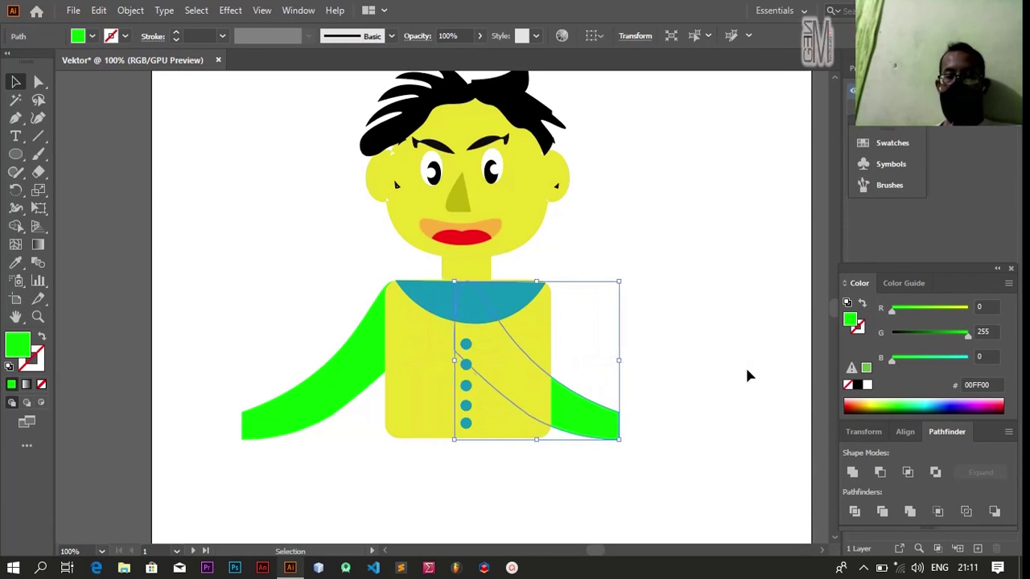
{"action": "key", "text": "Right"}
{"action": "key", "text": "Right"}
{"action": "key", "text": "Right"}
{"action": "key", "text": "Right"}
{"action": "key", "text": "Right"}
{"action": "key", "text": "Right"}
{"action": "key", "text": "Right"}
{"action": "key", "text": "Right"}
{"action": "key", "text": "Right"}
{"action": "key", "text": "Right"}
{"action": "key", "text": "Right"}
{"action": "key", "text": "Right"}
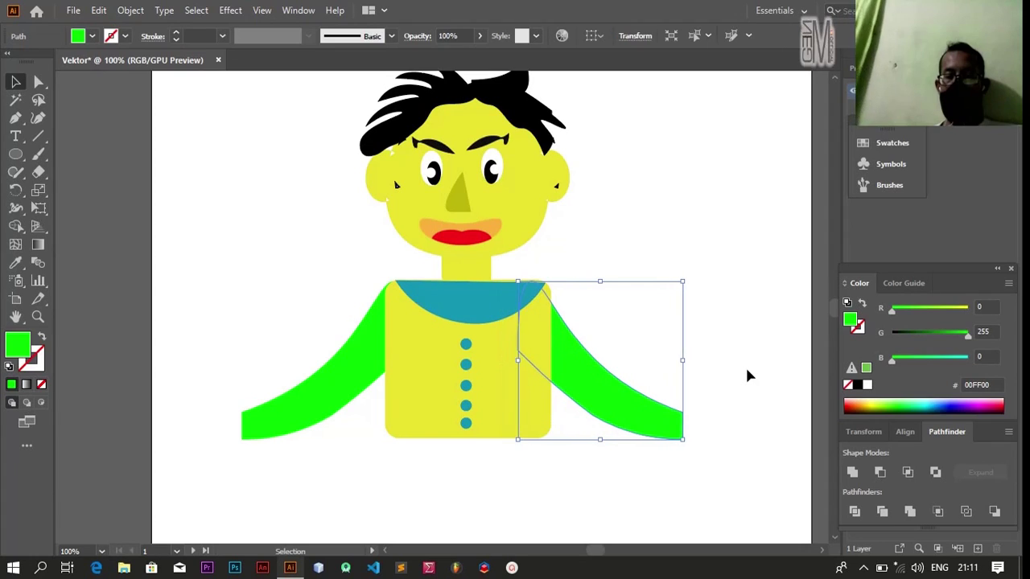
{"action": "key", "text": "Right"}
{"action": "key", "text": "Right"}
{"action": "key", "text": "Right"}
{"action": "key", "text": "Right"}
{"action": "key", "text": "Right"}
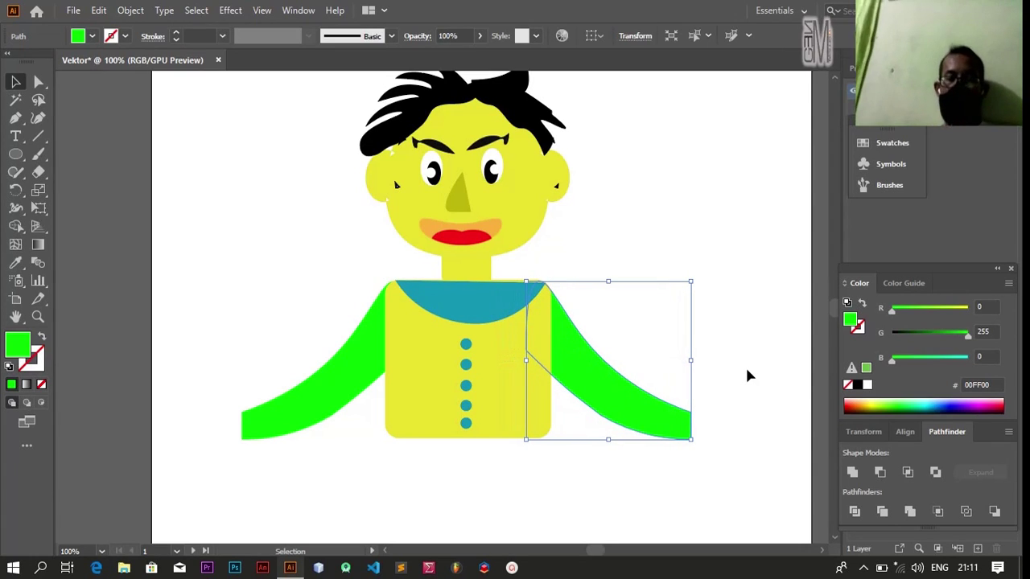
Pick up the body's yellow as the current fill colour.
{"action": "left_click", "coordinate": [759, 301]}
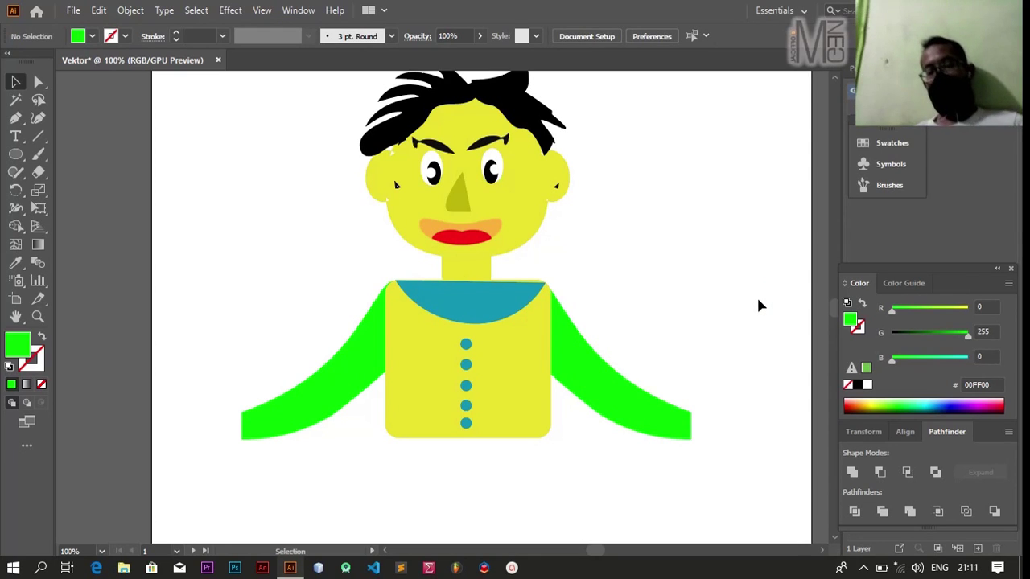
{"action": "left_click", "coordinate": [416, 351]}
{"action": "left_click", "coordinate": [636, 285]}
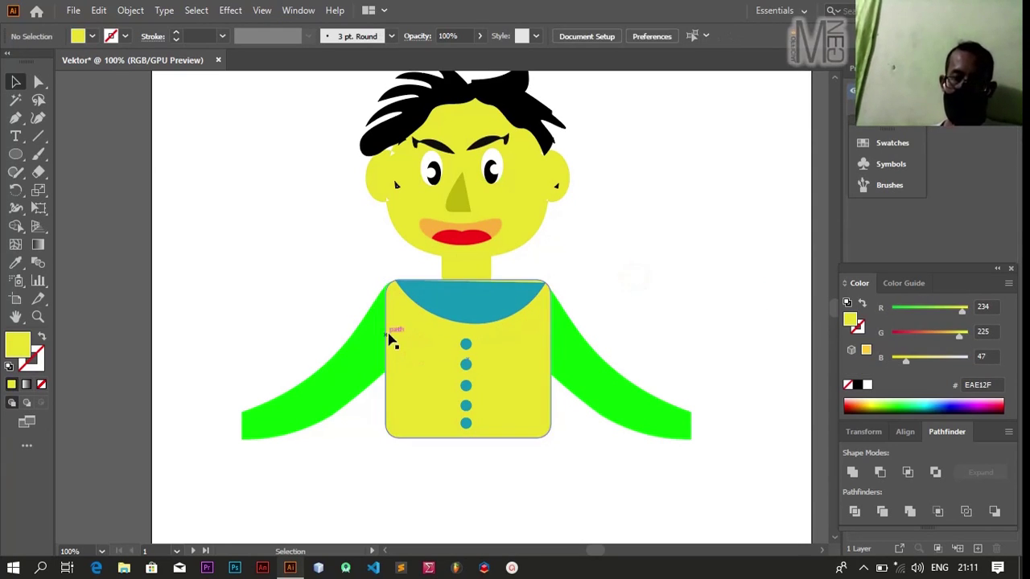
Draw a yellow hand outline with curved fingers at the left sleeve's end.
{"action": "left_click", "coordinate": [836, 545]}
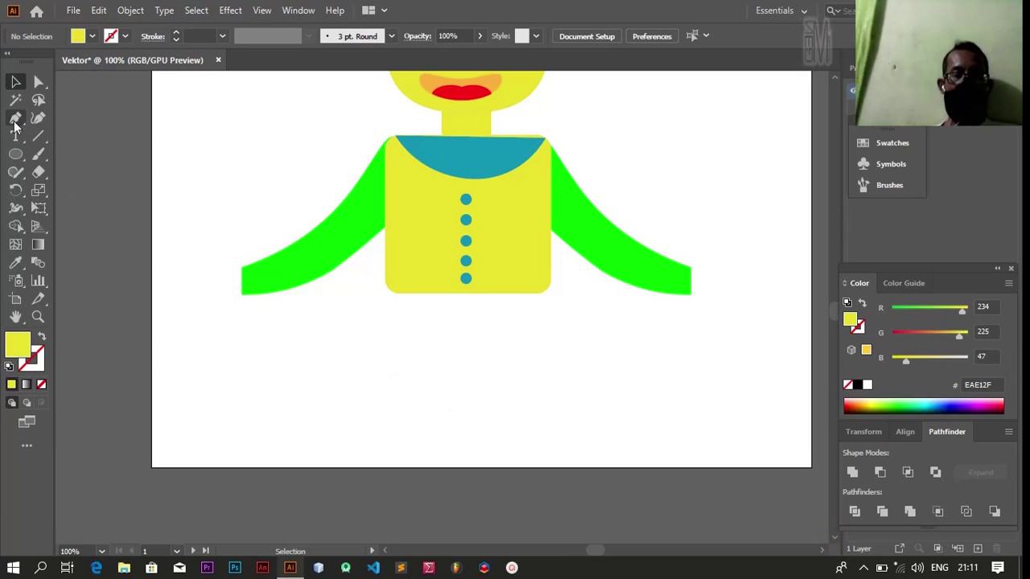
{"action": "left_click", "coordinate": [242, 272]}
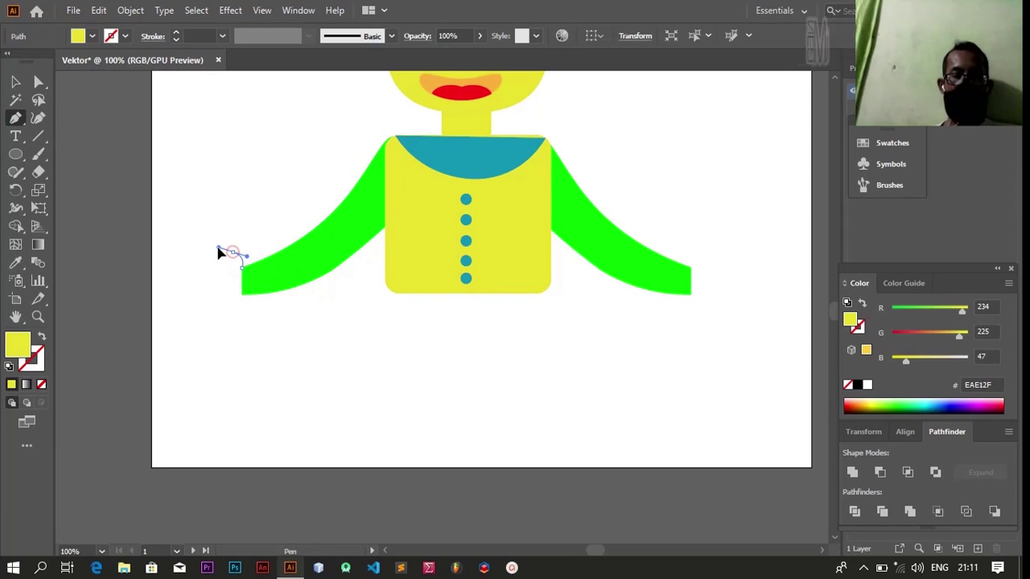
{"action": "mouse_move", "coordinate": [217, 253]}
{"action": "left_mouse_down"}
{"action": "mouse_move", "coordinate": [208, 250]}
{"action": "mouse_move", "coordinate": [230, 267]}
{"action": "mouse_move", "coordinate": [207, 264]}
{"action": "left_mouse_up"}
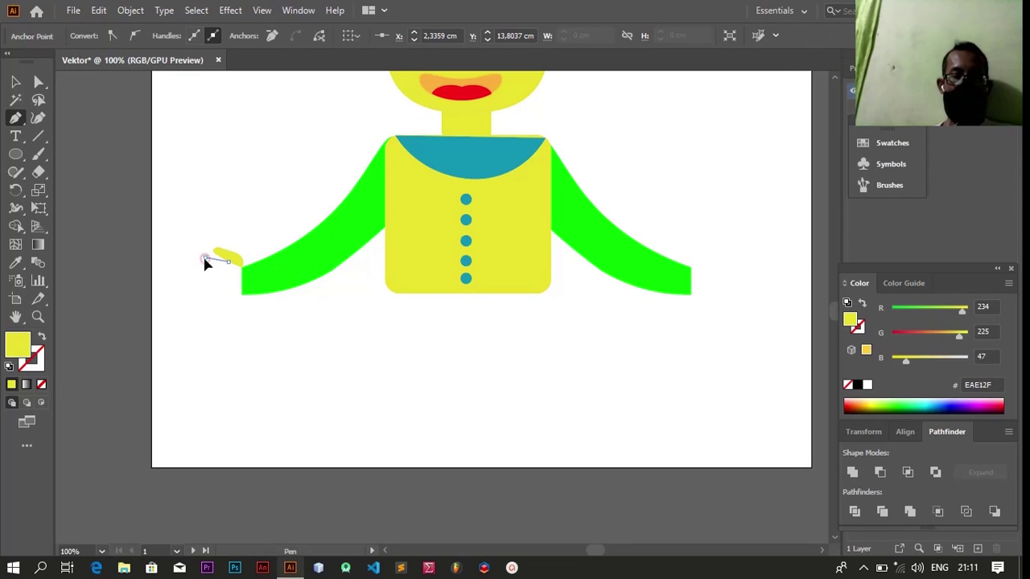
{"action": "left_click_drag", "start_coordinate": [199, 266], "coordinate": [224, 276]}
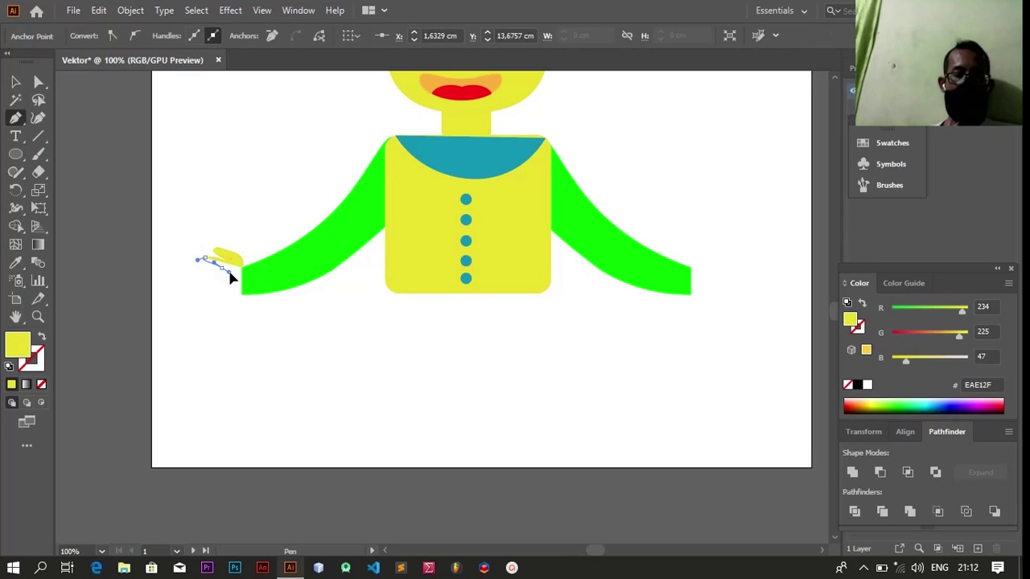
{"action": "left_click", "coordinate": [228, 276]}
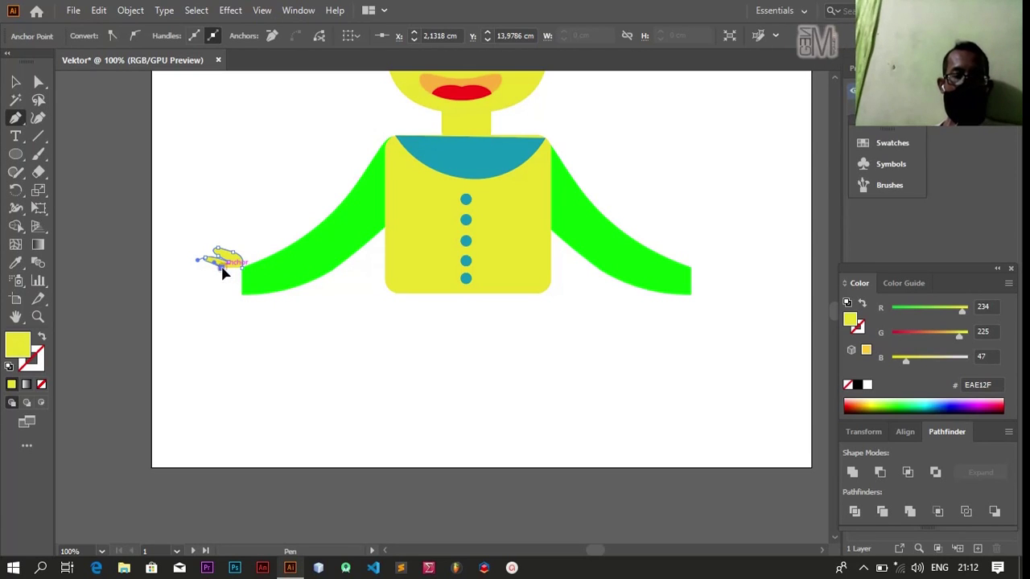
{"action": "mouse_move", "coordinate": [224, 273]}
{"action": "left_mouse_down"}
{"action": "mouse_move", "coordinate": [181, 271]}
{"action": "mouse_move", "coordinate": [222, 282]}
{"action": "left_mouse_up"}
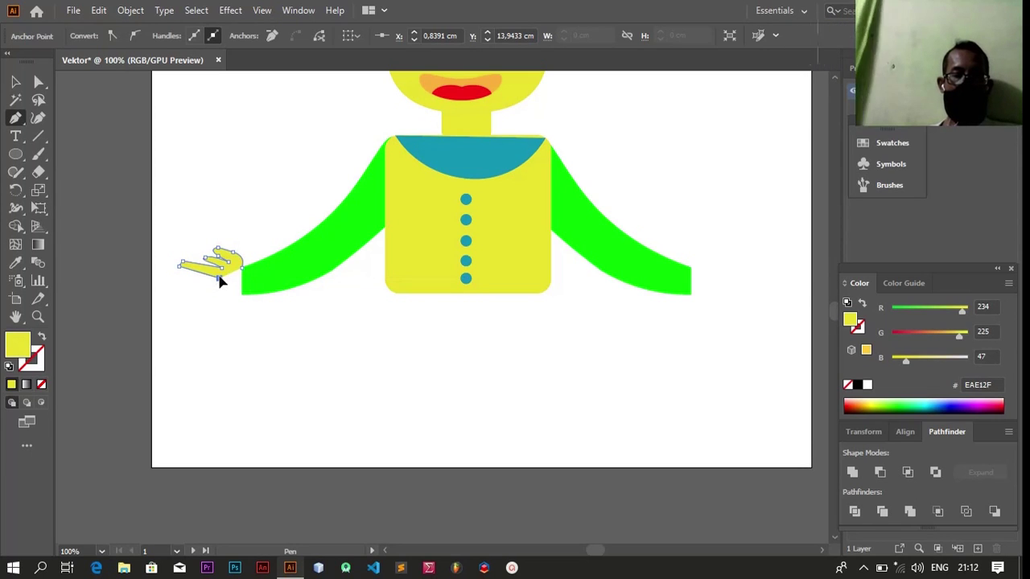
{"action": "left_click_drag", "start_coordinate": [207, 279], "coordinate": [195, 280]}
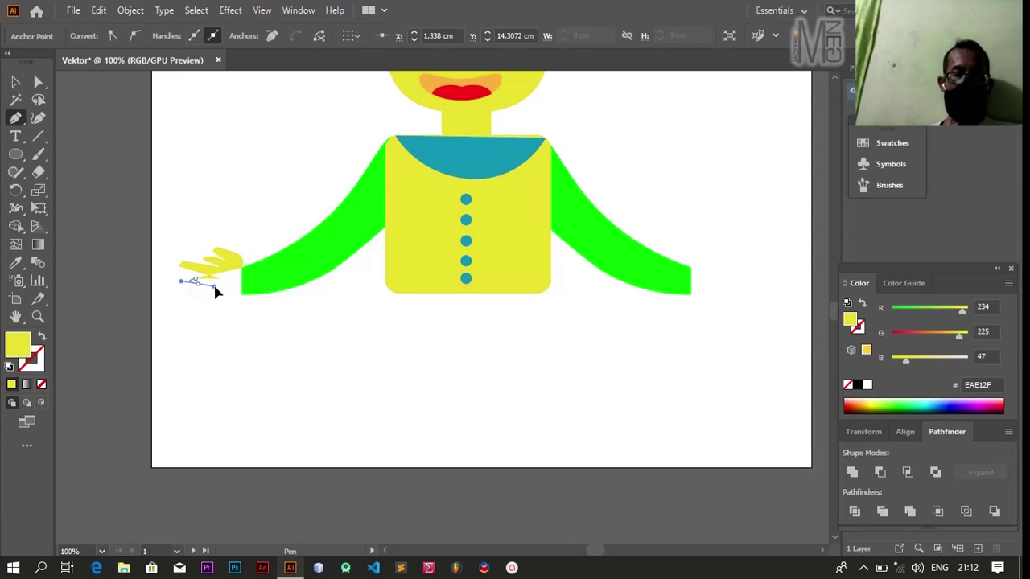
{"action": "left_click_drag", "start_coordinate": [217, 292], "coordinate": [246, 269]}
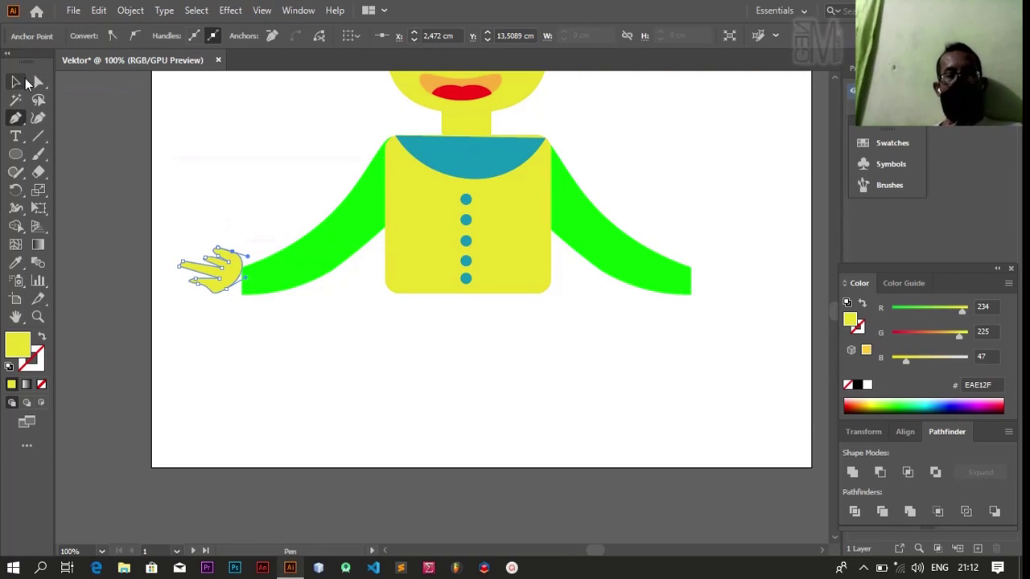
{"action": "left_click", "coordinate": [24, 83]}
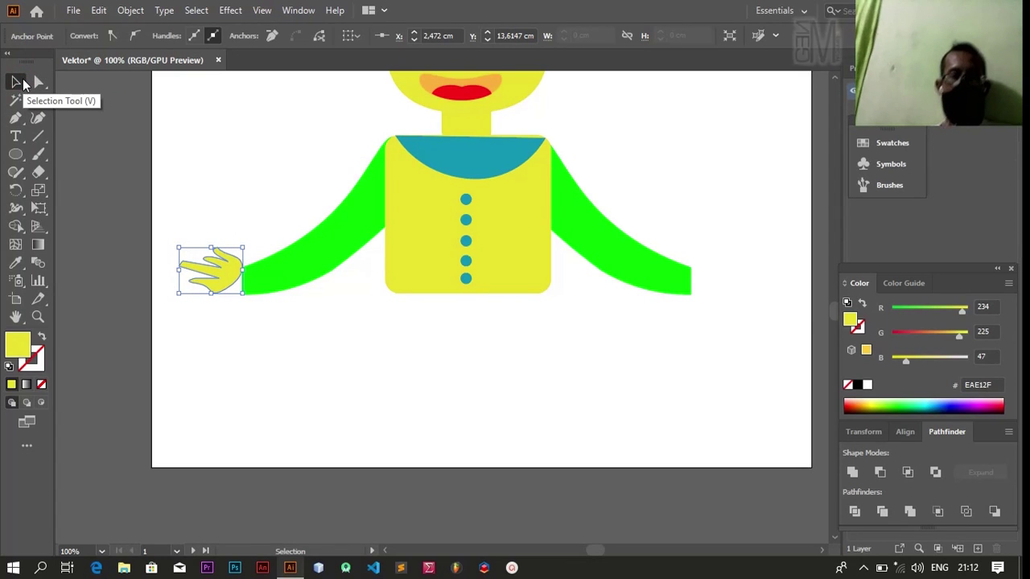
Rotate the yellow hand and nudge it down-right against the left sleeve's cuff.
{"action": "mouse_move", "coordinate": [213, 269]}
{"action": "left_mouse_down"}
{"action": "mouse_move", "coordinate": [225, 280]}
{"action": "mouse_move", "coordinate": [233, 233]}
{"action": "left_mouse_up"}
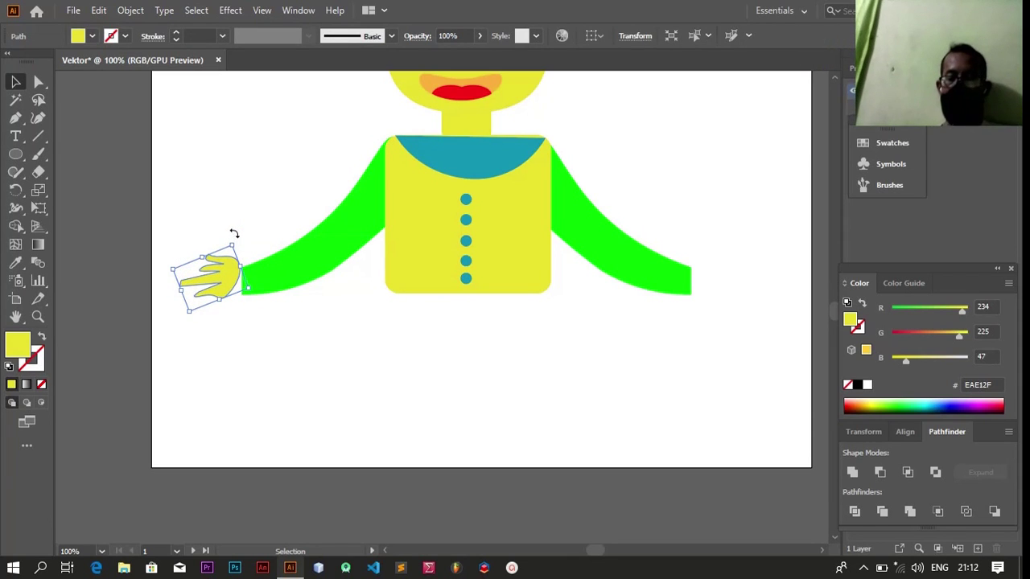
{"action": "key", "text": "ctrl+z"}
{"action": "key", "text": "Return"}
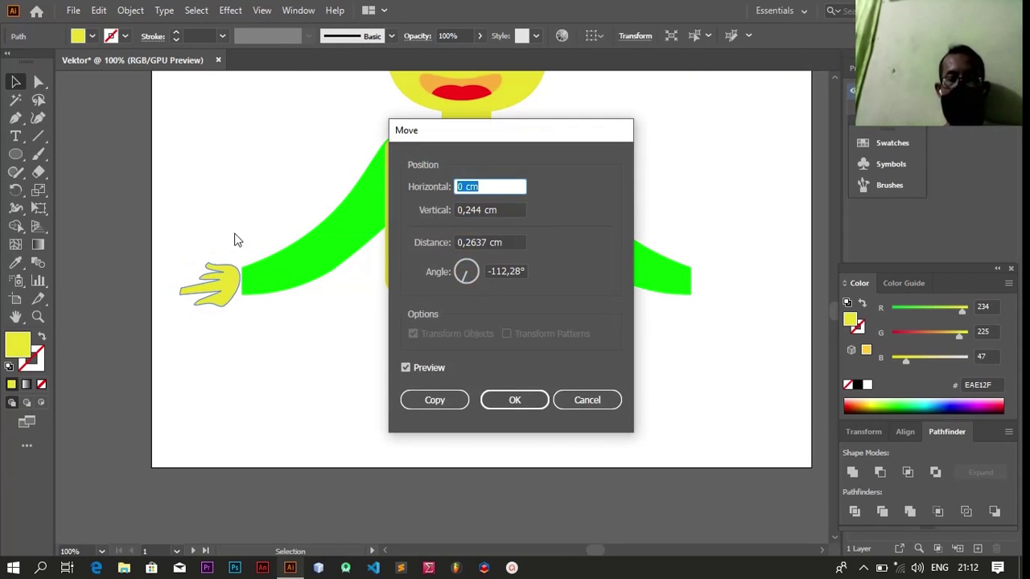
{"action": "key", "text": "Return"}
{"action": "key", "text": "Right"}
{"action": "key", "text": "Right"}
{"action": "key", "text": "Right"}
{"action": "key", "text": "Right"}
{"action": "key", "text": "Right"}
{"action": "key", "text": "Right"}
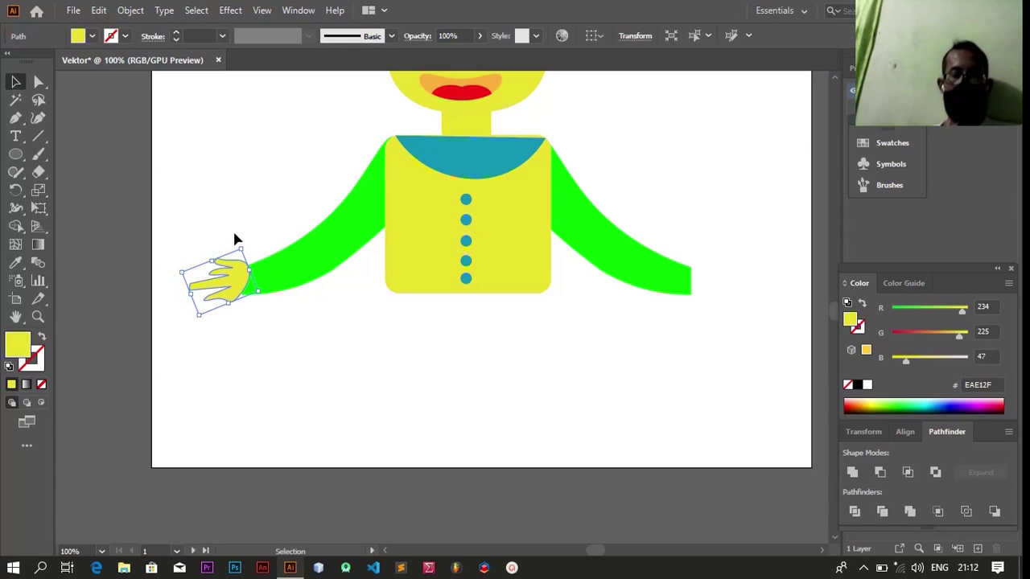
{"action": "key", "text": "Down"}
{"action": "key", "text": "Down"}
{"action": "key", "text": "Down"}
{"action": "key", "text": "Down"}
{"action": "key", "text": "Down"}
{"action": "key", "text": "Down"}
{"action": "key", "text": "Left"}
{"action": "key", "text": "Left"}
{"action": "key", "text": "Left"}
{"action": "key", "text": "Left"}
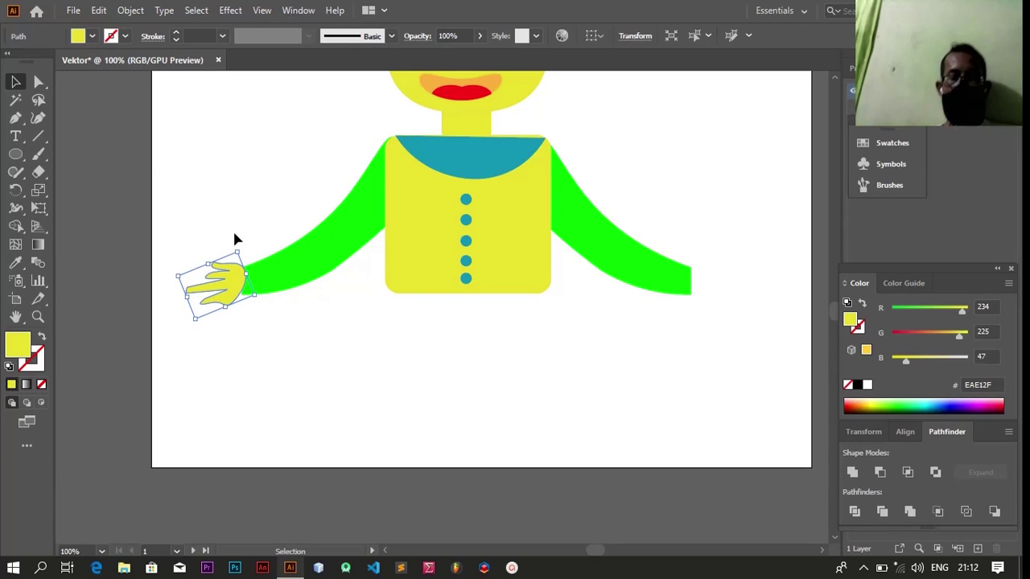
{"action": "left_click", "coordinate": [258, 229]}
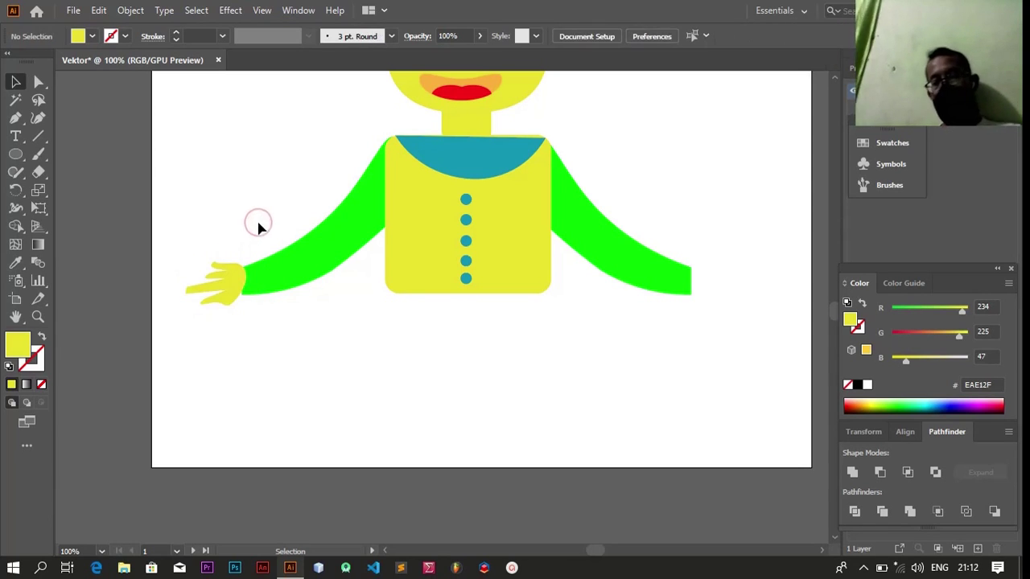
{"action": "left_click", "coordinate": [237, 283]}
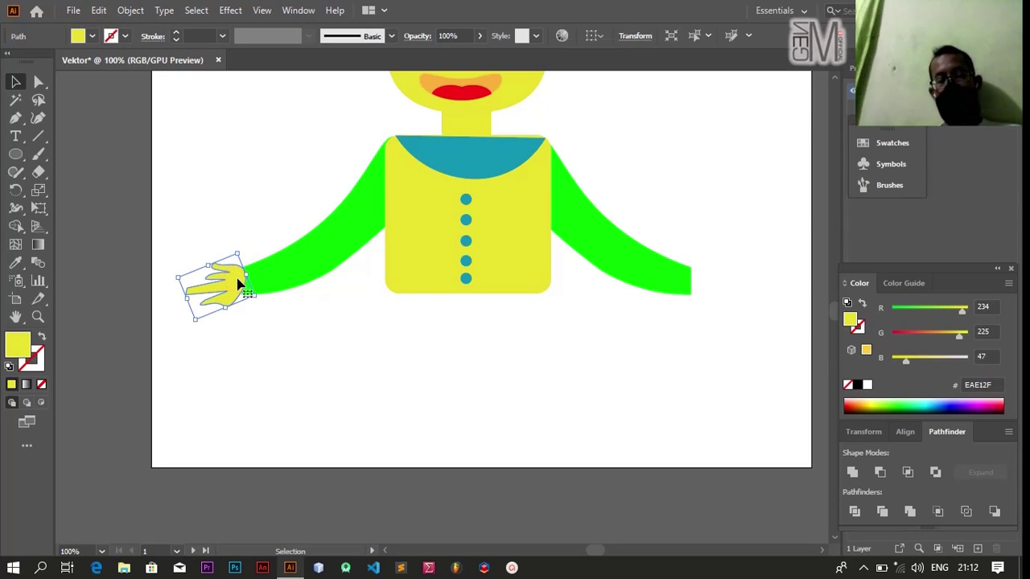
{"action": "key", "text": "a"}
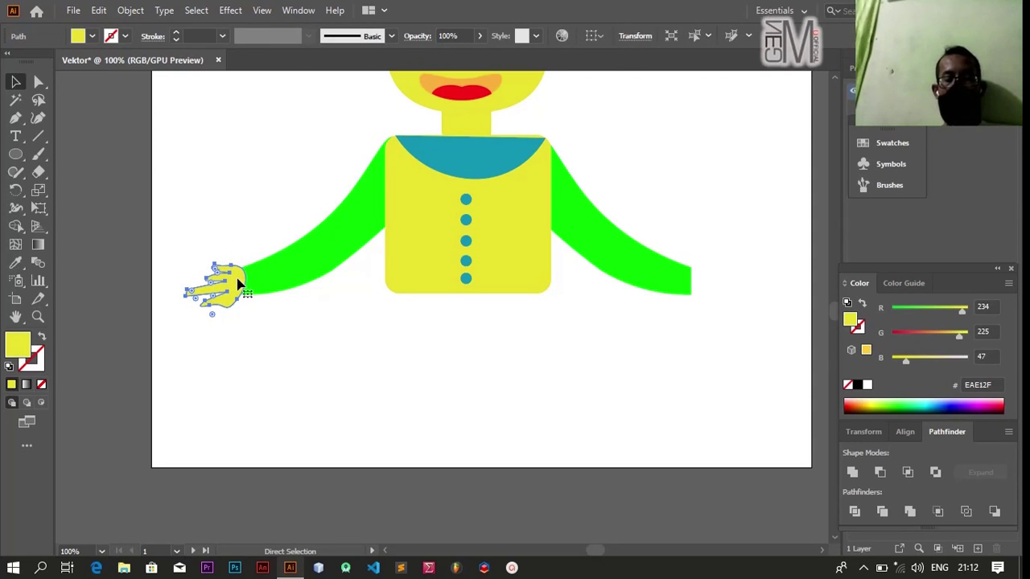
Copy the hand to the right sleeve and mirror it, then undo the mirror.
{"action": "key", "text": "v"}
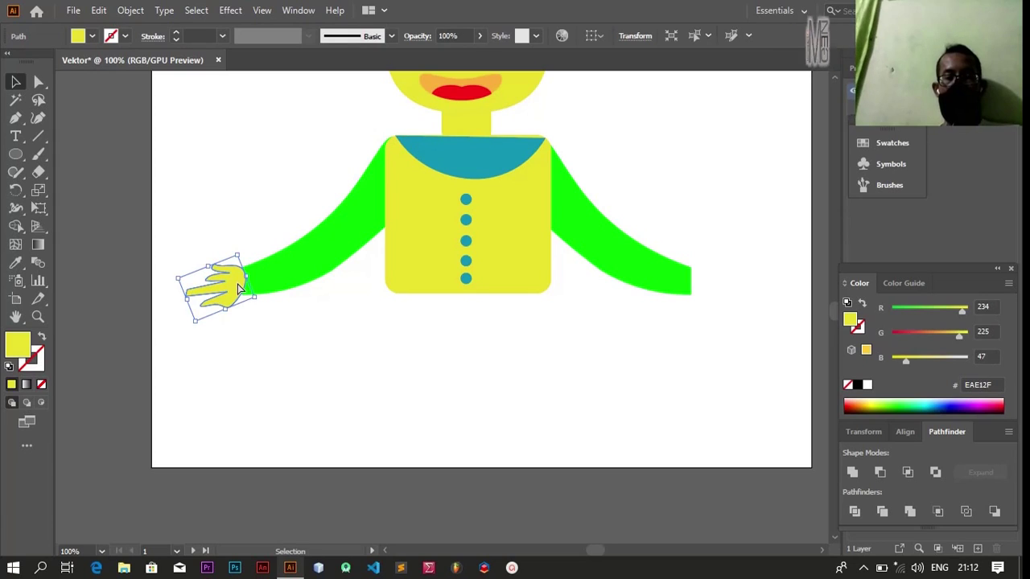
{"action": "mouse_move", "coordinate": [239, 288]}
{"action": "left_mouse_down"}
{"action": "mouse_move", "coordinate": [697, 279]}
{"action": "mouse_move", "coordinate": [684, 286]}
{"action": "left_mouse_up"}
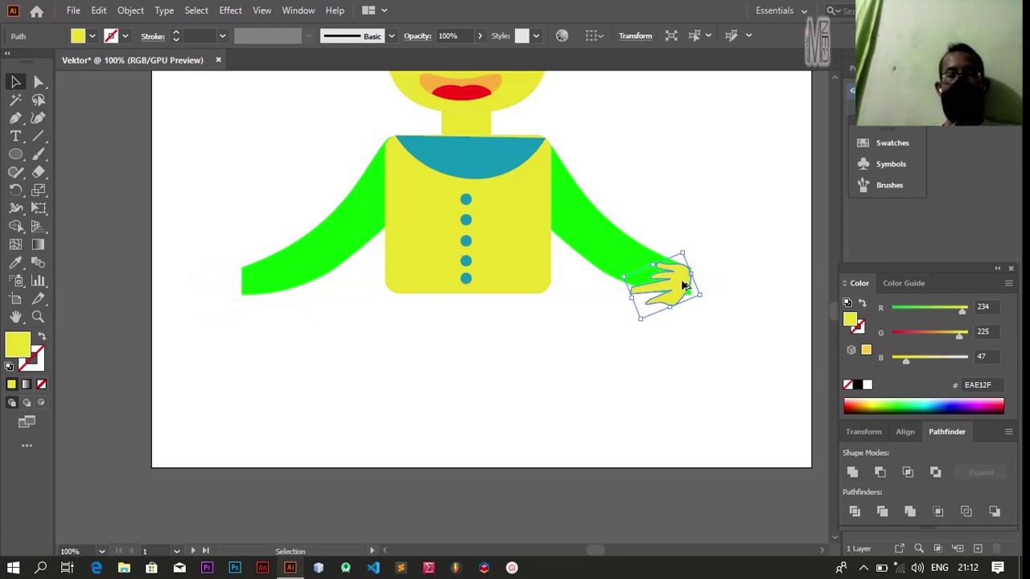
{"action": "left_click", "coordinate": [131, 10]}
{"action": "mouse_move", "coordinate": [196, 24]}
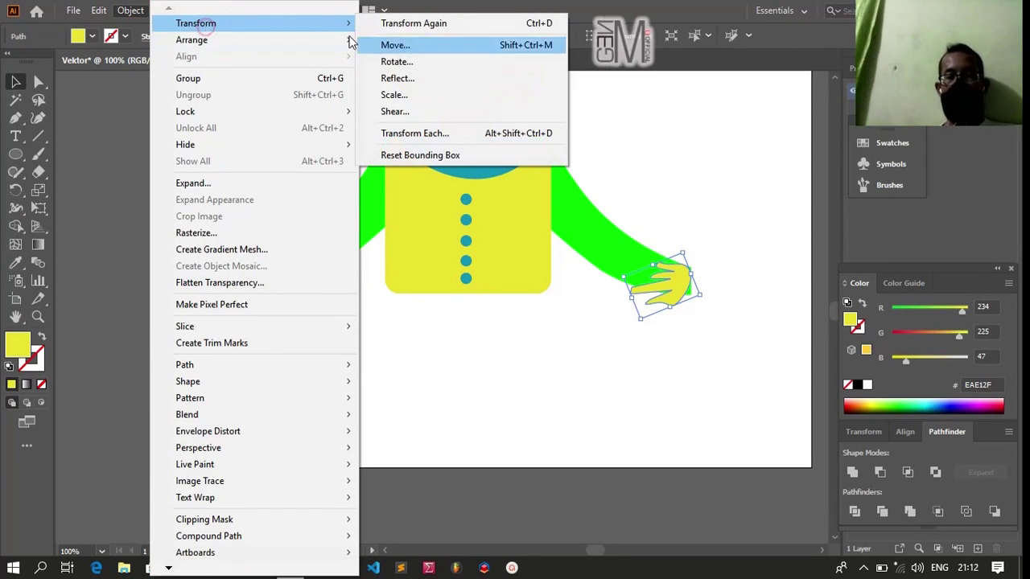
{"action": "left_click", "coordinate": [419, 78]}
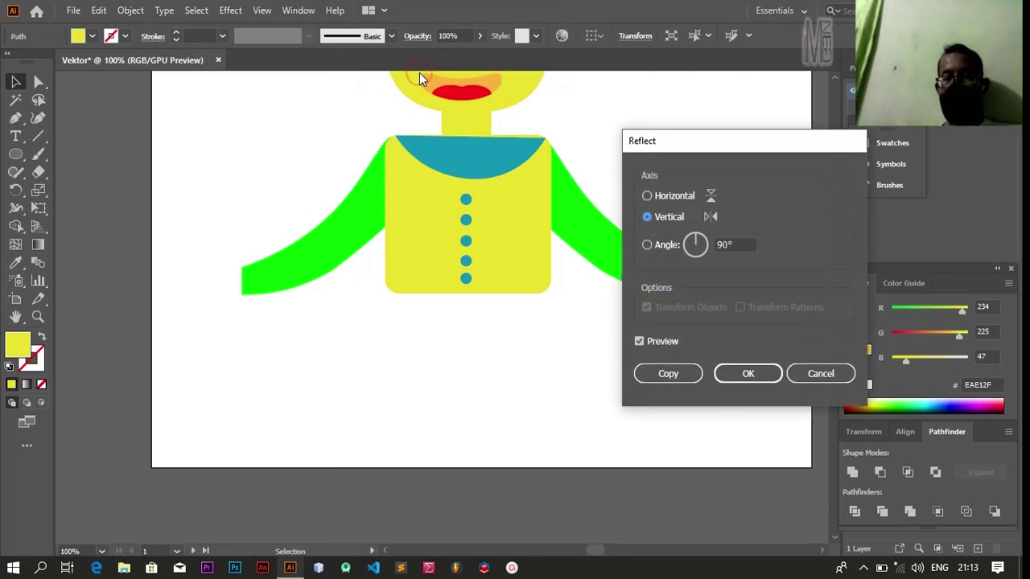
{"action": "key", "text": "Return"}
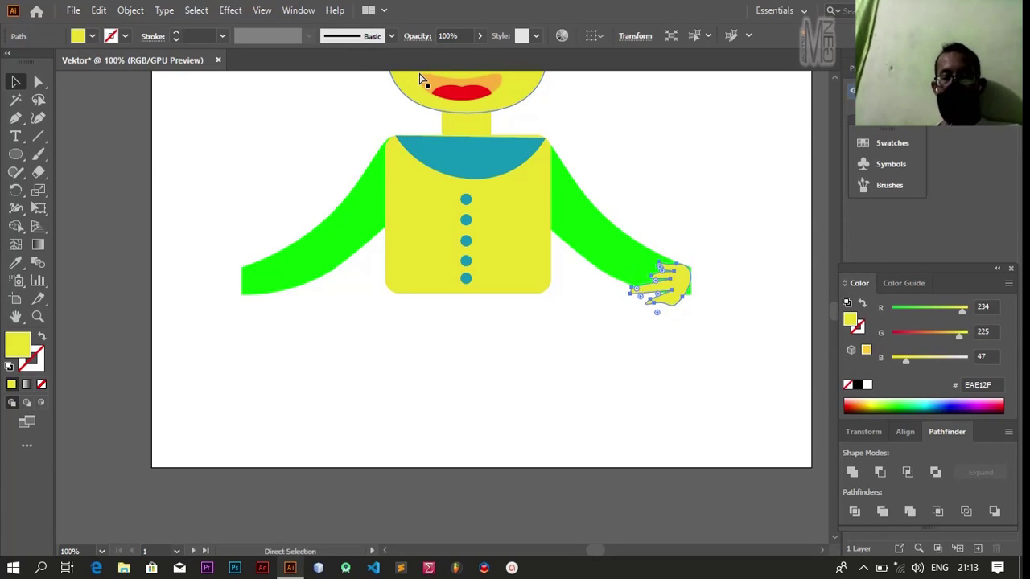
{"action": "key", "text": "ctrl+z"}
{"action": "key", "text": "v"}
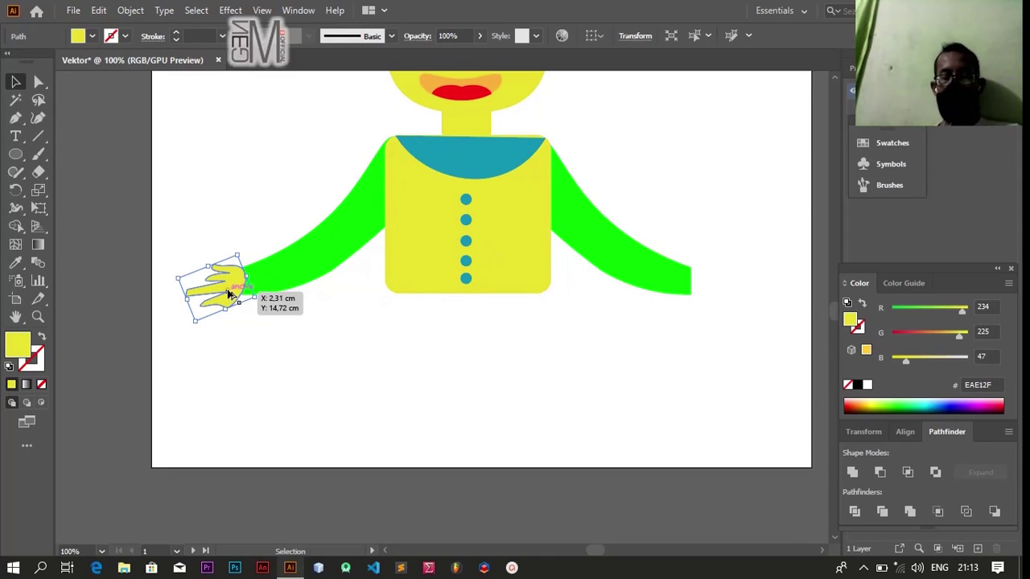
Copy the hand to the right arm's end and reflect it vertically.
{"action": "left_click_drag", "start_coordinate": [228, 296], "coordinate": [678, 294]}
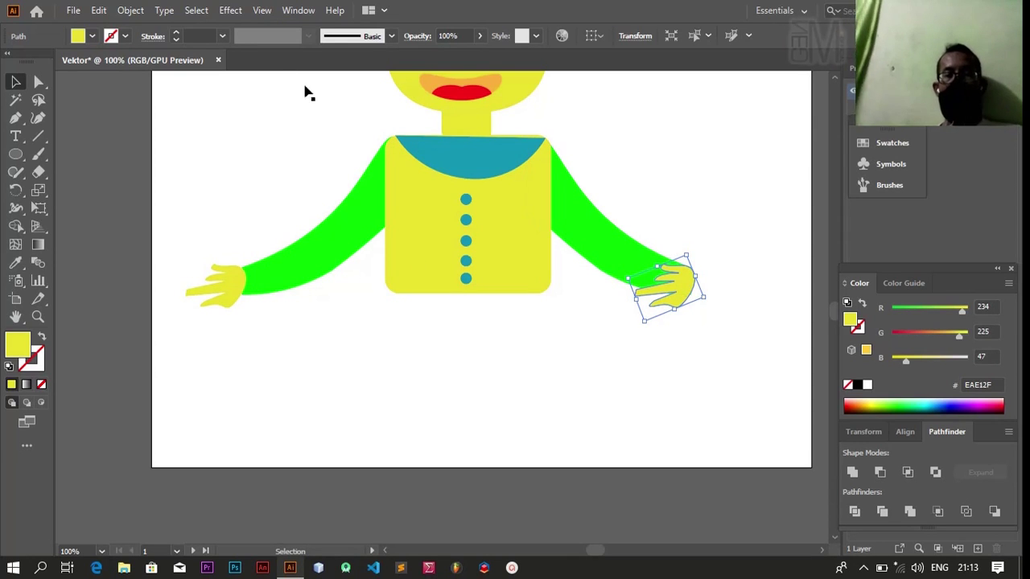
{"action": "left_click", "coordinate": [130, 10]}
{"action": "mouse_move", "coordinate": [196, 24]}
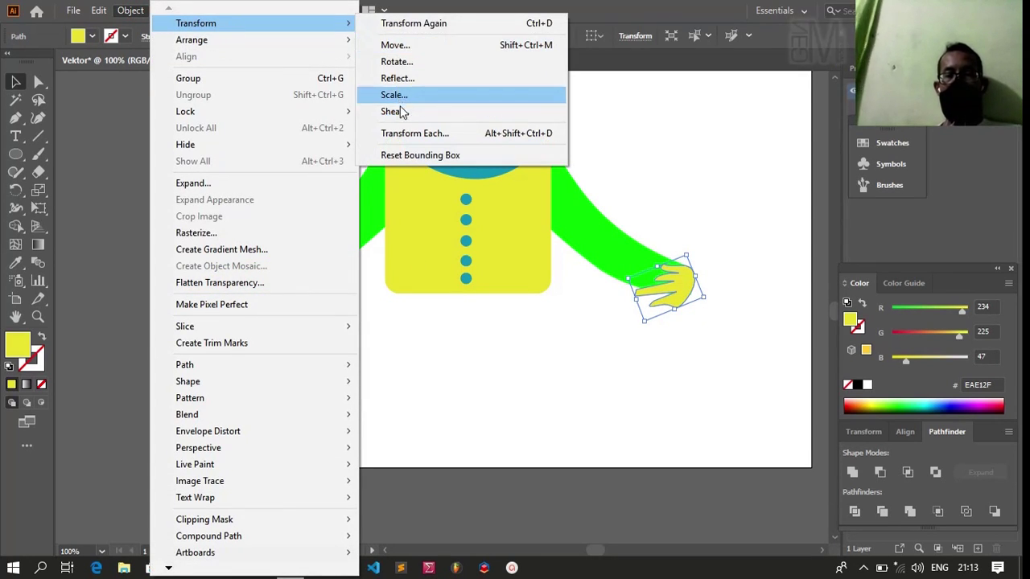
{"action": "left_click", "coordinate": [401, 80]}
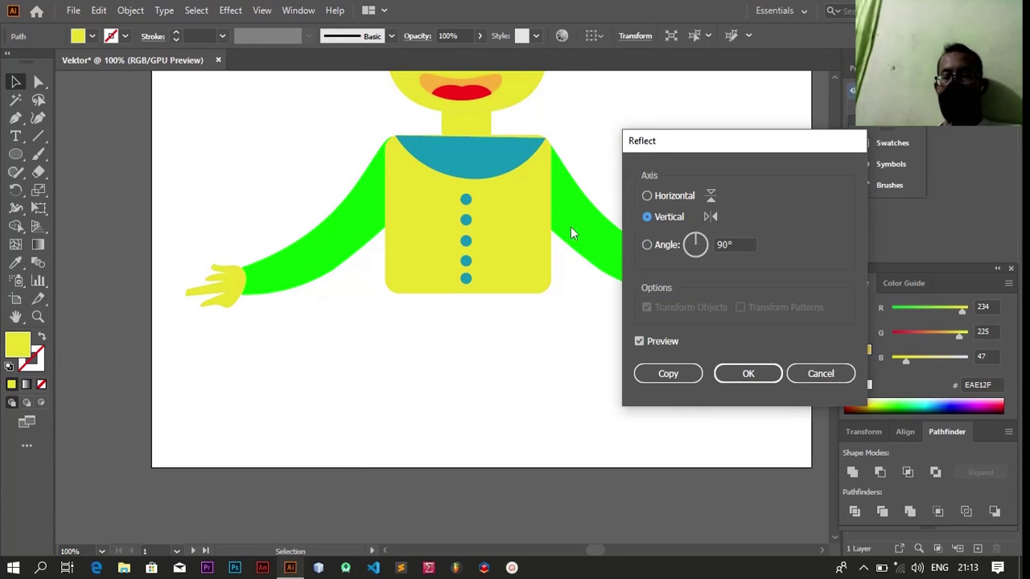
{"action": "left_click", "coordinate": [733, 373]}
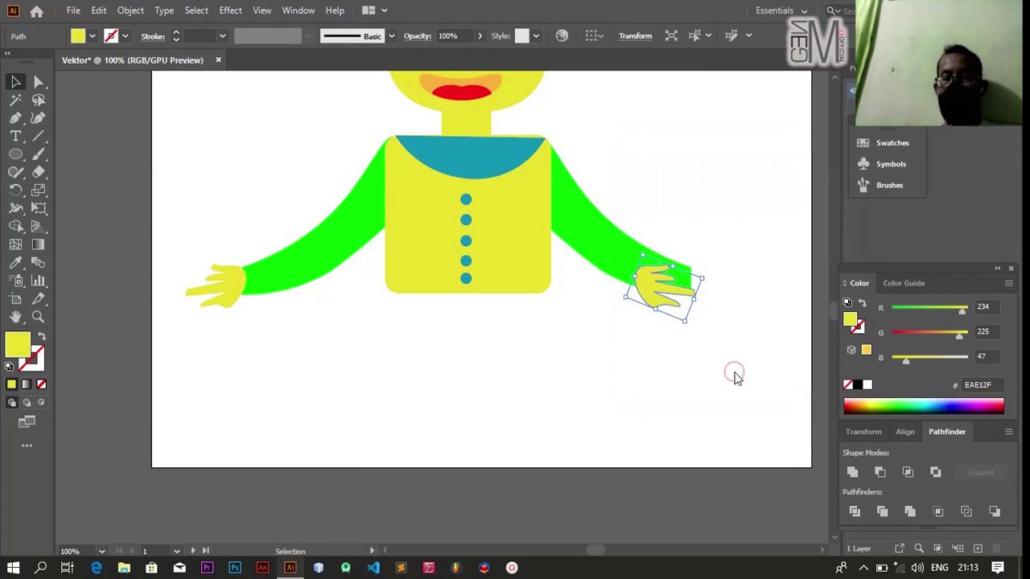
Nudge the mirrored right hand into place at the sleeve end.
{"action": "key", "text": "shift+Right"}
{"action": "key", "text": "shift+Right"}
{"action": "key", "text": "shift+Right"}
{"action": "key", "text": "shift+Right"}
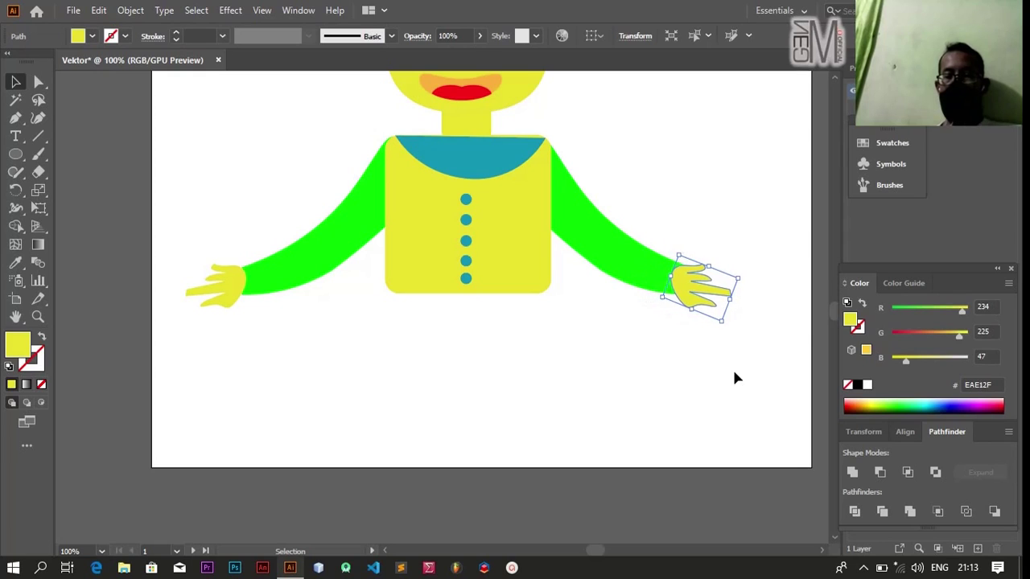
{"action": "key", "text": "Up"}
{"action": "key", "text": "Up"}
{"action": "key", "text": "Up"}
{"action": "key", "text": "Up"}
{"action": "key", "text": "Up"}
{"action": "key", "text": "Up"}
{"action": "key", "text": "Right"}
{"action": "key", "text": "Right"}
{"action": "key", "text": "Right"}
{"action": "key", "text": "Right"}
{"action": "key", "text": "Right"}
{"action": "key", "text": "Right"}
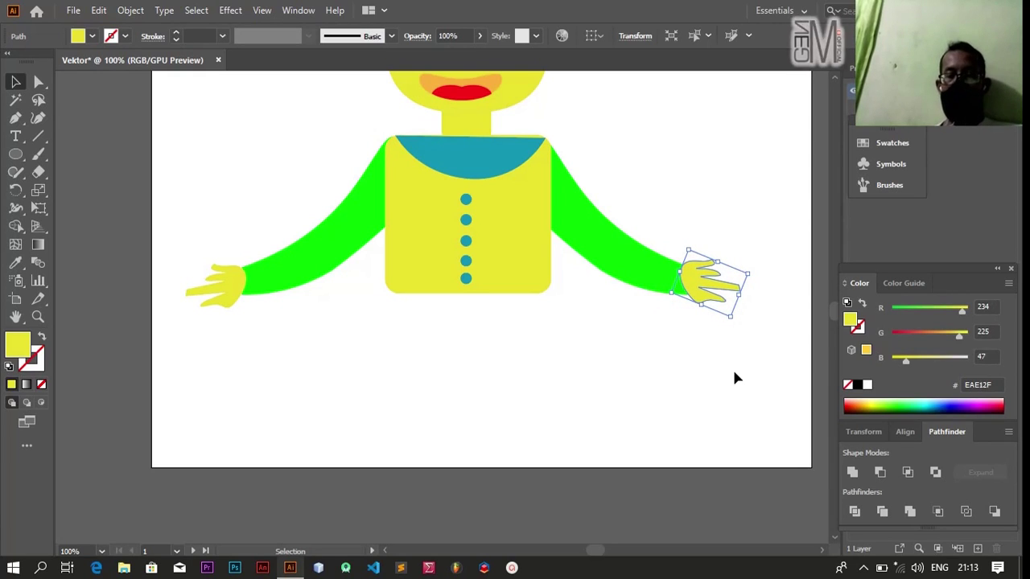
{"action": "key", "text": "Right"}
{"action": "key", "text": "Right"}
{"action": "key", "text": "Right"}
{"action": "key", "text": "Right"}
{"action": "key", "text": "Right"}
{"action": "key", "text": "Right"}
{"action": "key", "text": "Down"}
{"action": "key", "text": "Down"}
{"action": "key", "text": "Down"}
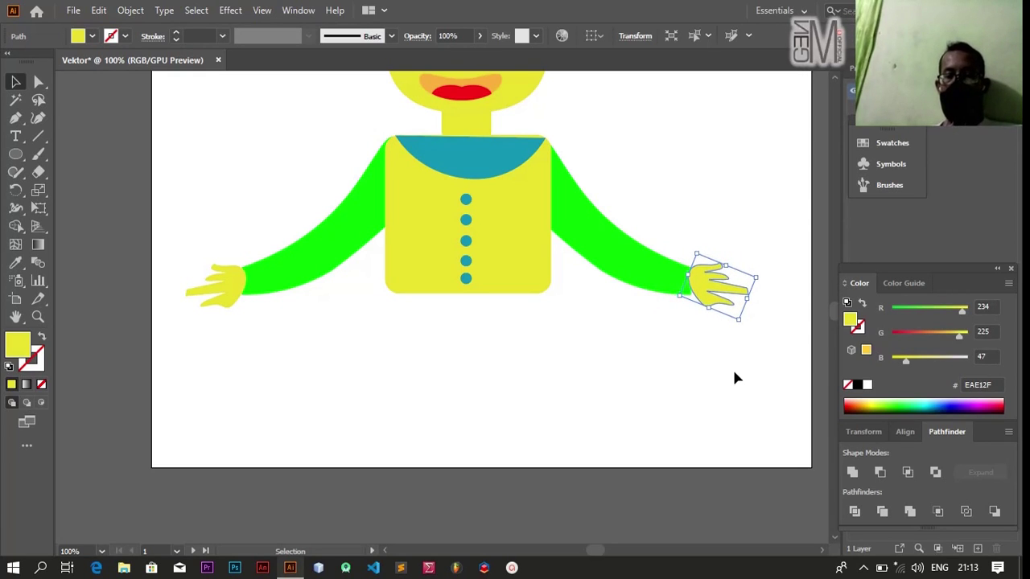
{"action": "key", "text": "Down"}
{"action": "key", "text": "Down"}
{"action": "key", "text": "Down"}
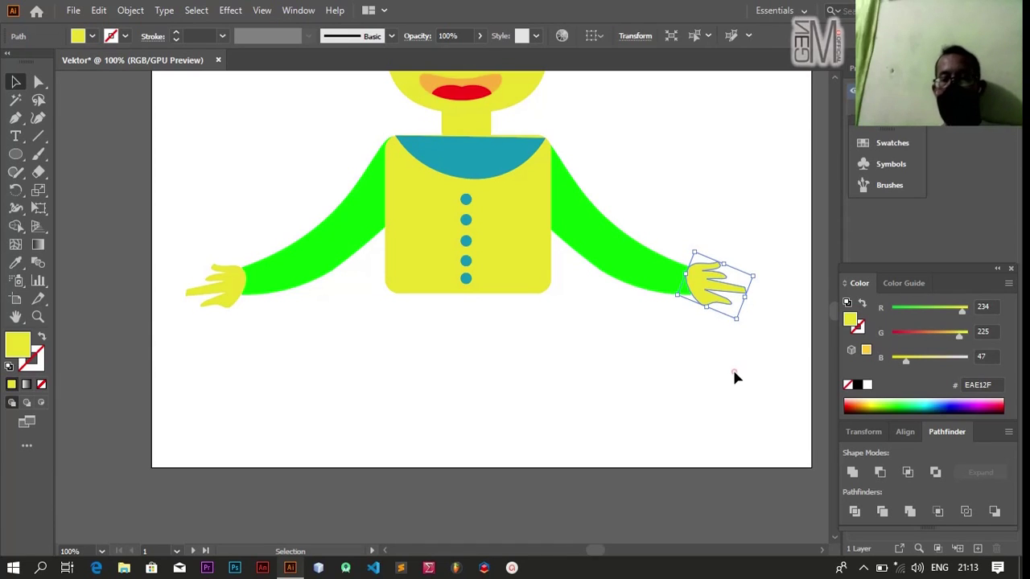
{"action": "left_click", "coordinate": [734, 377]}
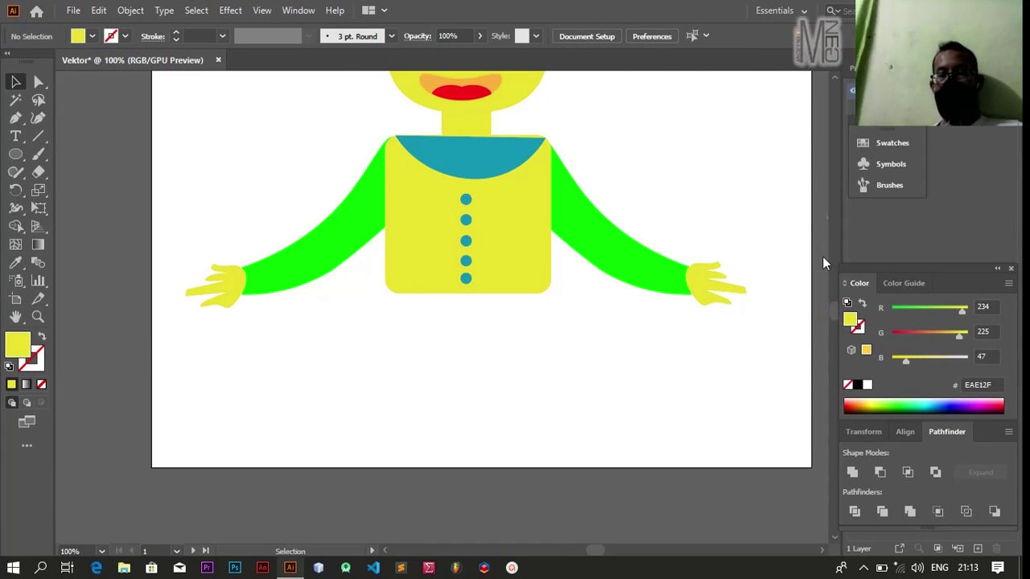
Bow the shirt's left and right sides outward and pull both bottom corners lower.
{"action": "left_click", "coordinate": [836, 73]}
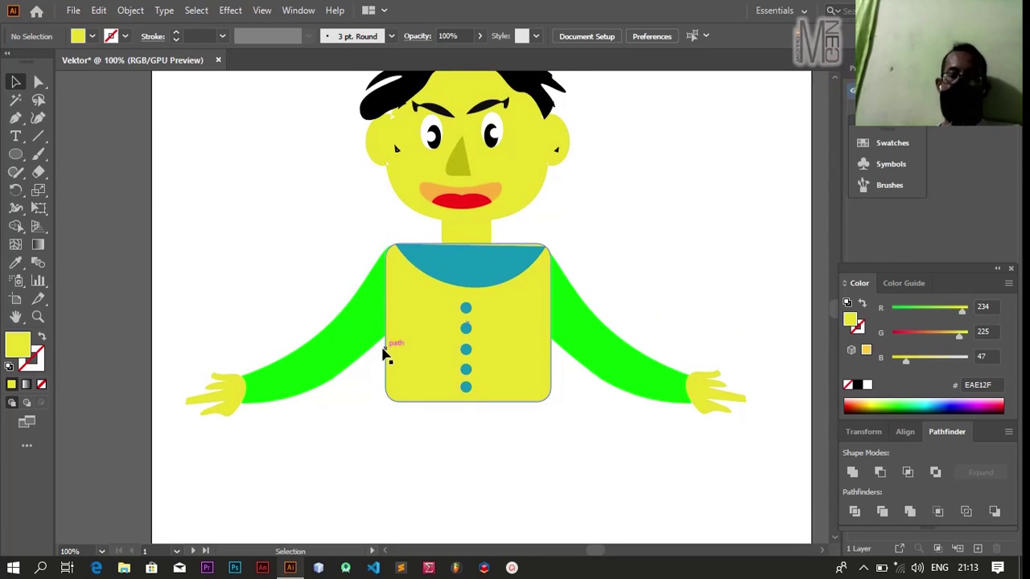
{"action": "left_click", "coordinate": [386, 363]}
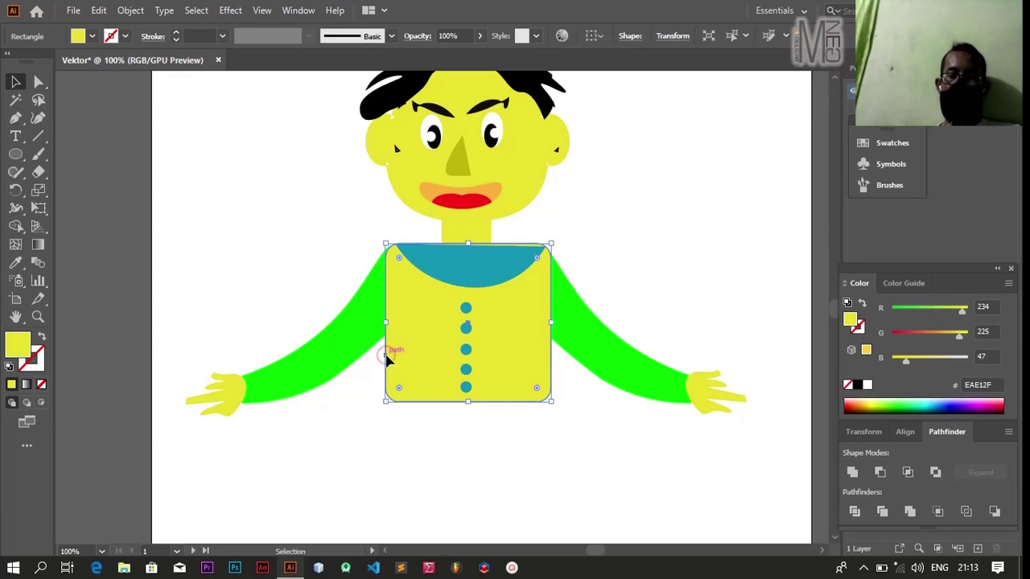
{"action": "left_click", "coordinate": [37, 119]}
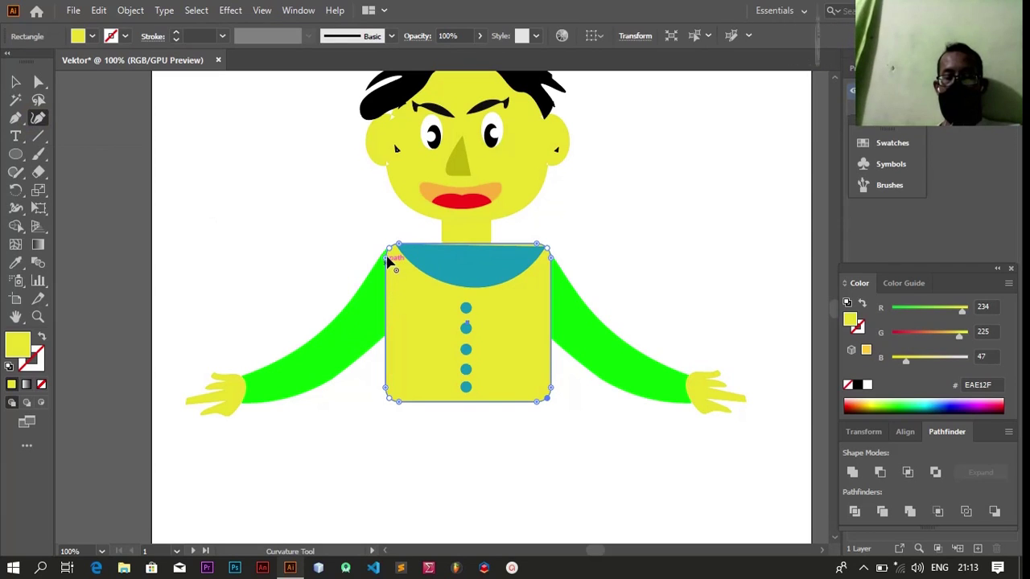
{"action": "left_click_drag", "start_coordinate": [388, 259], "coordinate": [374, 305]}
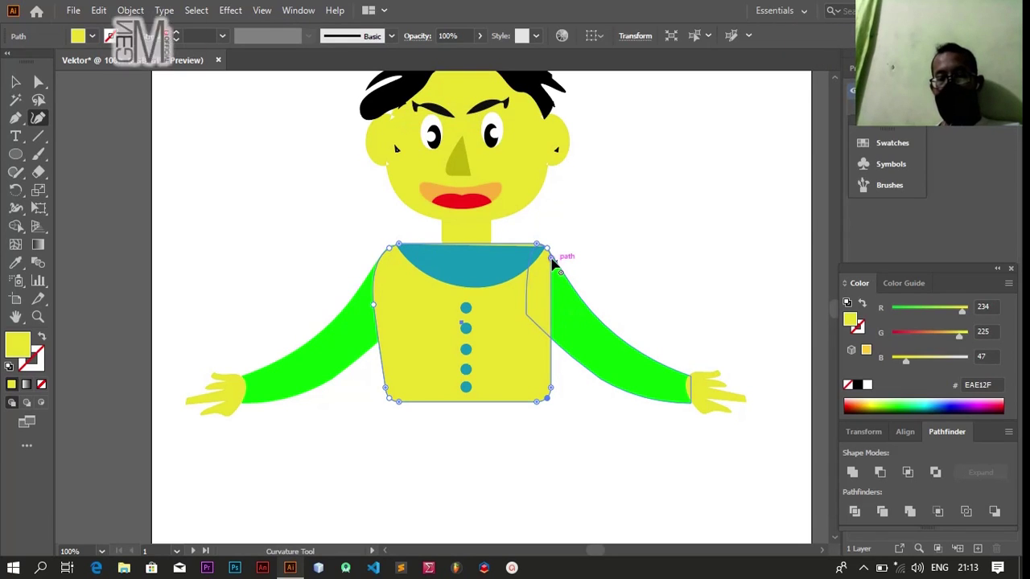
{"action": "left_click_drag", "start_coordinate": [554, 263], "coordinate": [565, 302]}
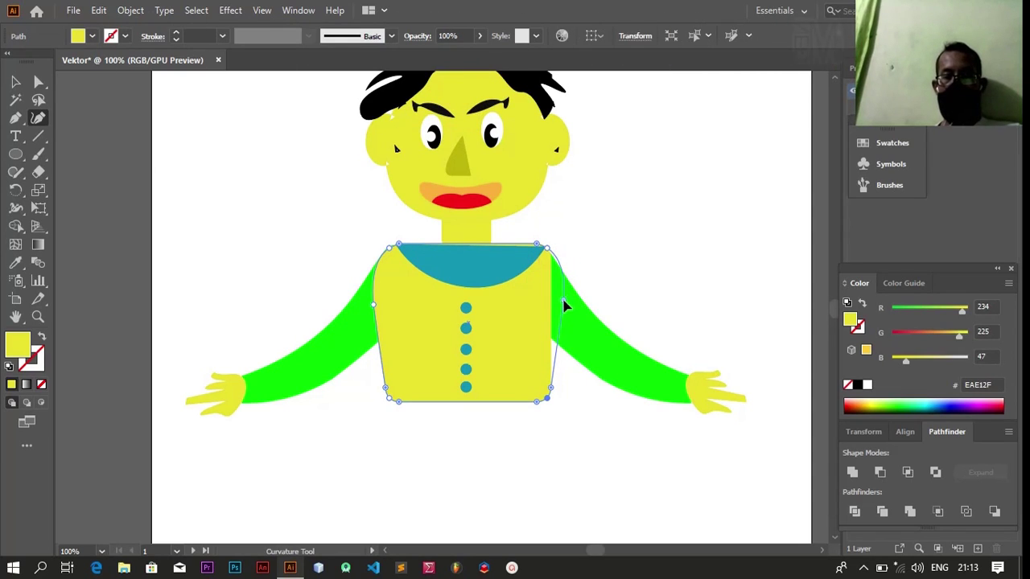
{"action": "left_click_drag", "start_coordinate": [564, 309], "coordinate": [561, 304]}
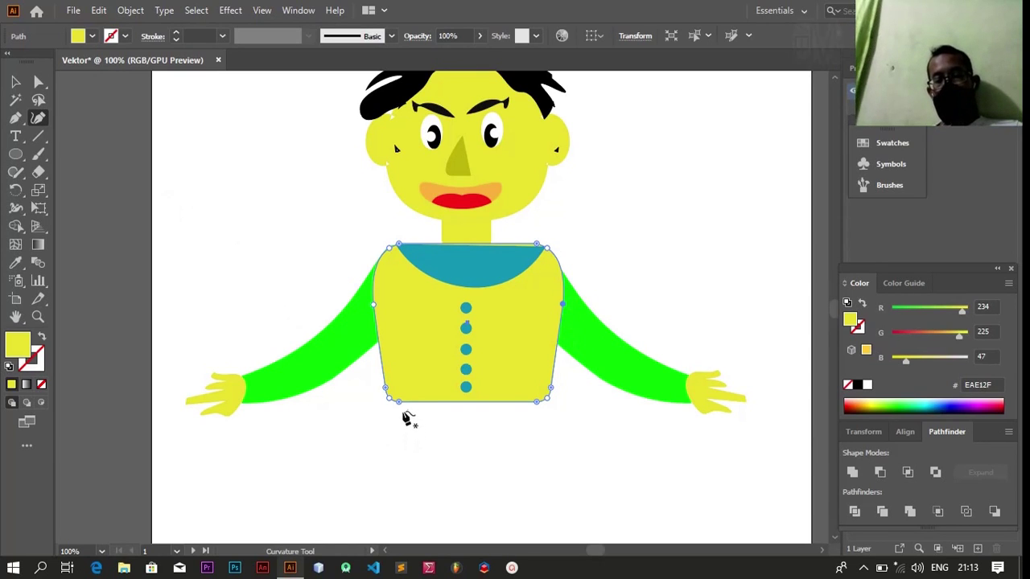
{"action": "left_click_drag", "start_coordinate": [399, 404], "coordinate": [411, 424]}
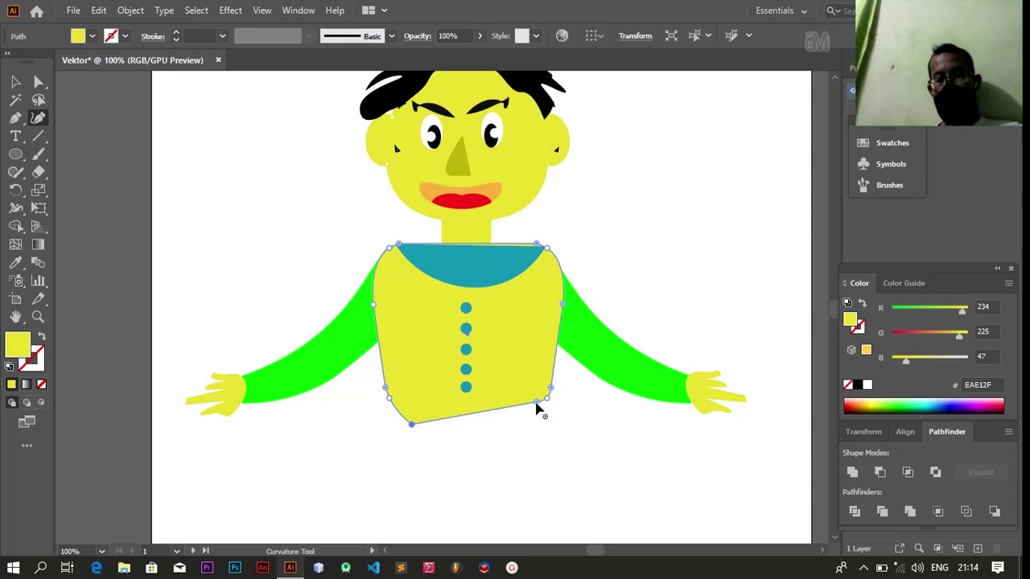
{"action": "left_click_drag", "start_coordinate": [536, 402], "coordinate": [531, 432]}
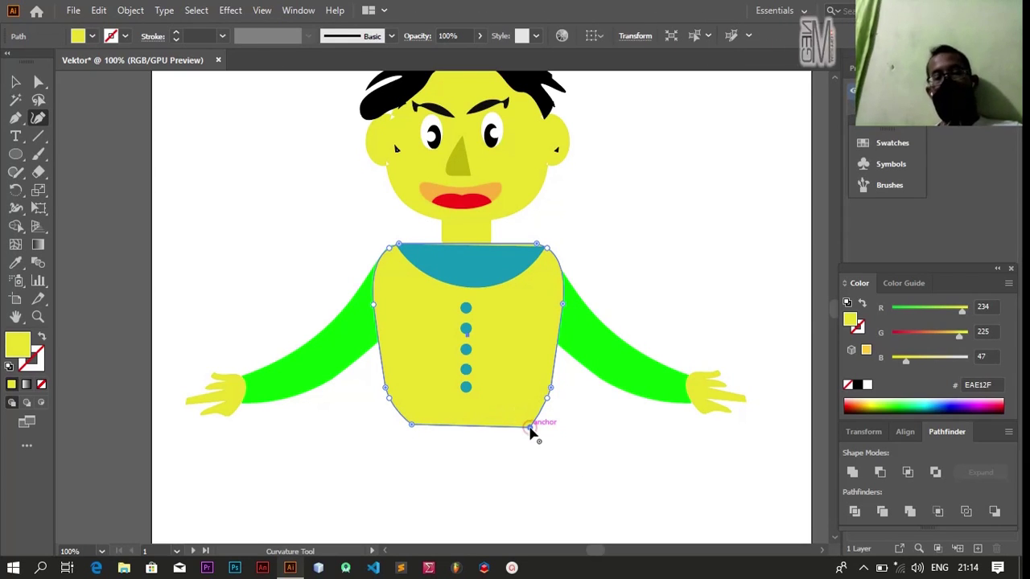
Pull the blue collar's bottom anchor down into a V-neck point.
{"action": "left_click", "coordinate": [462, 288]}
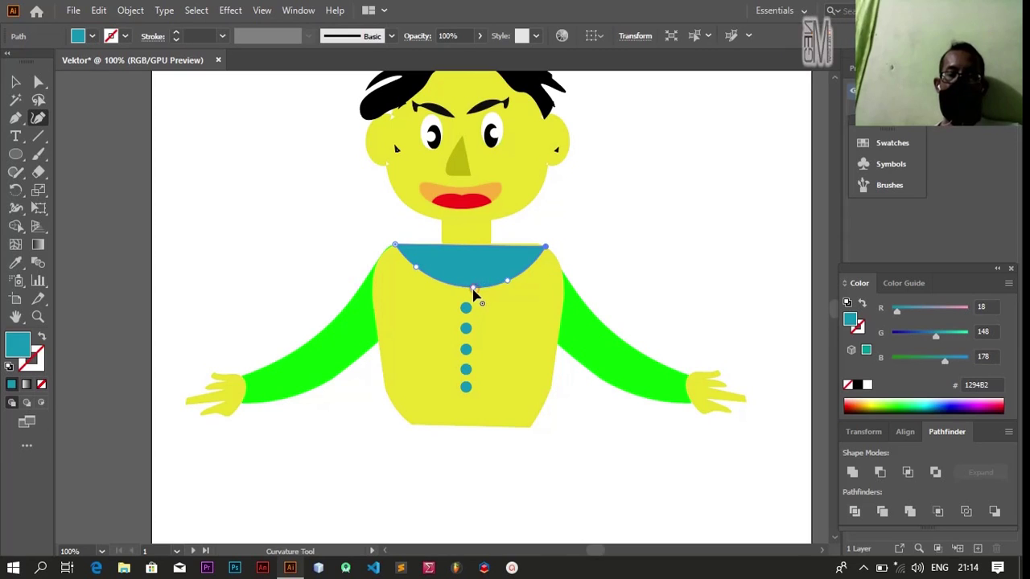
{"action": "left_click_drag", "start_coordinate": [473, 288], "coordinate": [466, 303]}
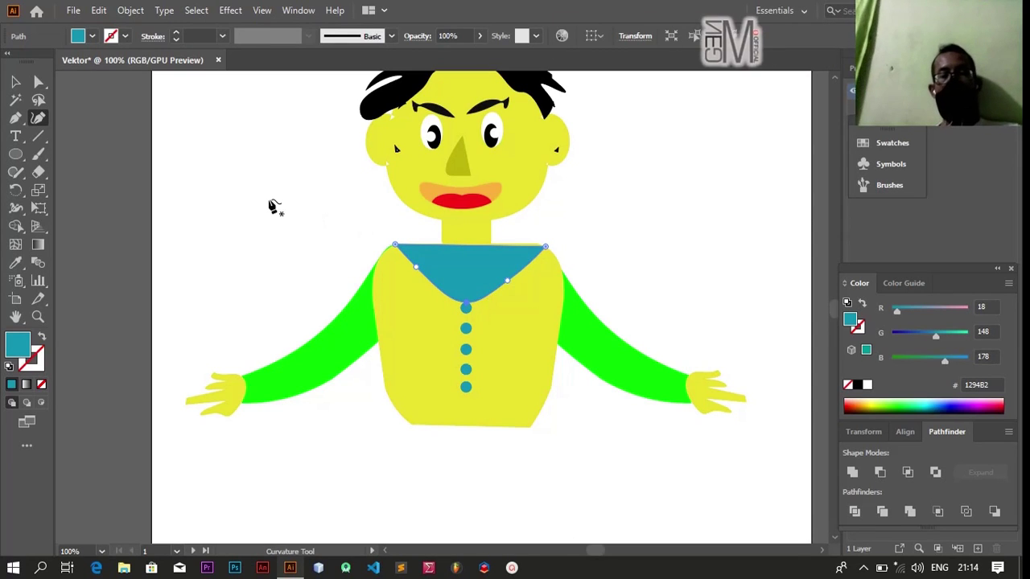
{"action": "left_click", "coordinate": [17, 82]}
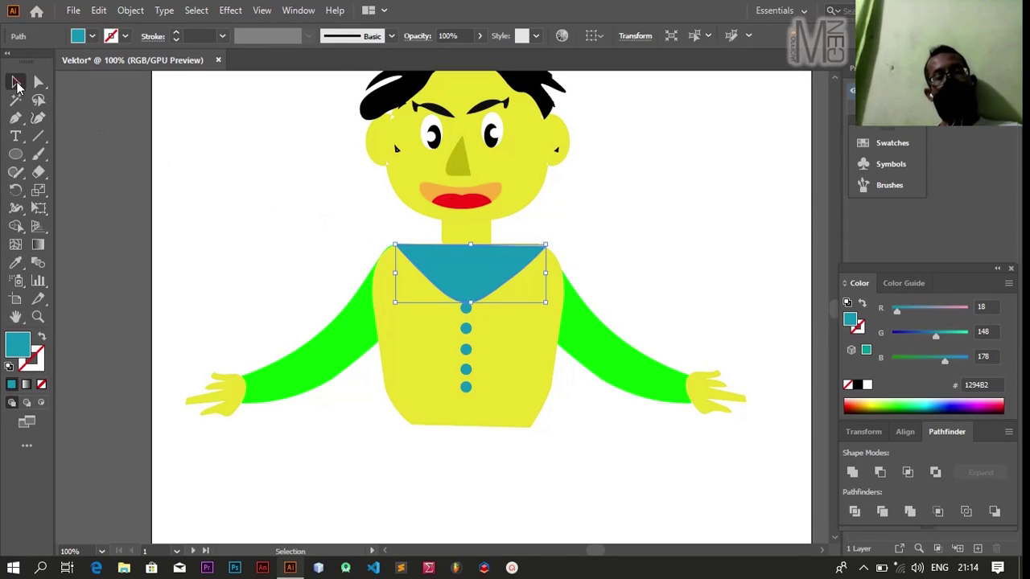
Scale the collar down slightly to about 4.23 cm by 1.43 cm.
{"action": "key", "text": "a"}
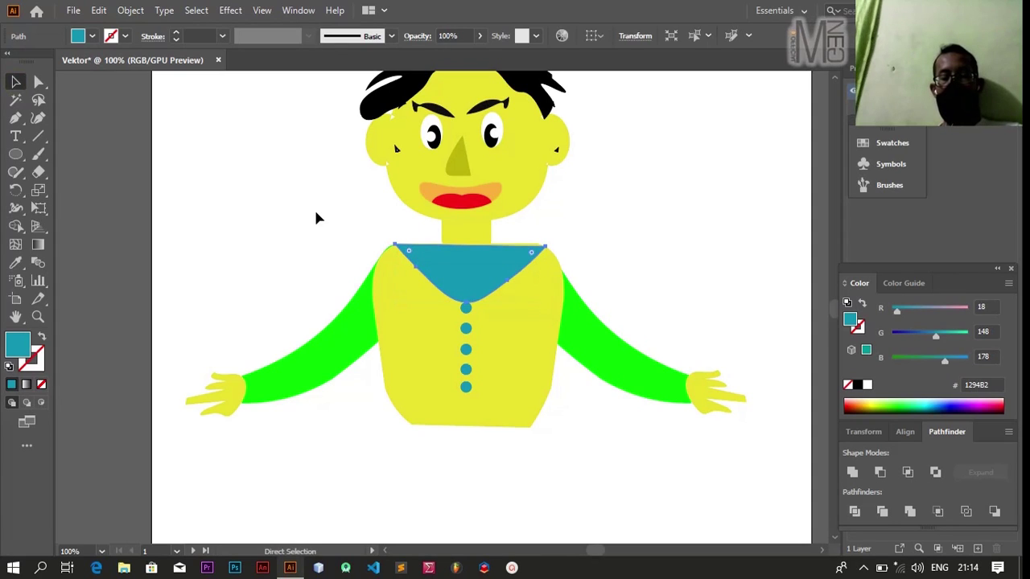
{"action": "key", "text": "v"}
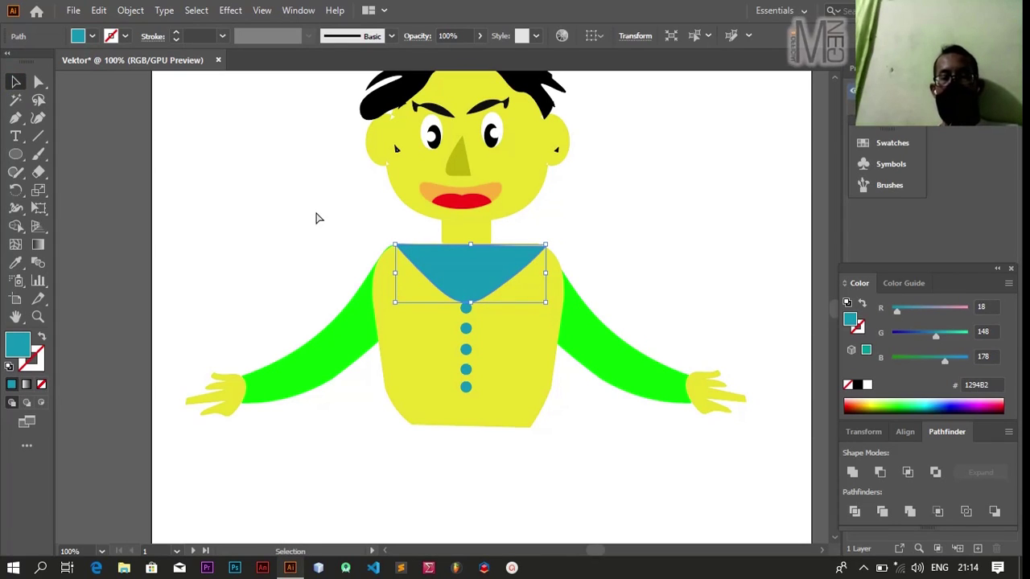
{"action": "left_click_drag", "start_coordinate": [547, 301], "coordinate": [535, 292]}
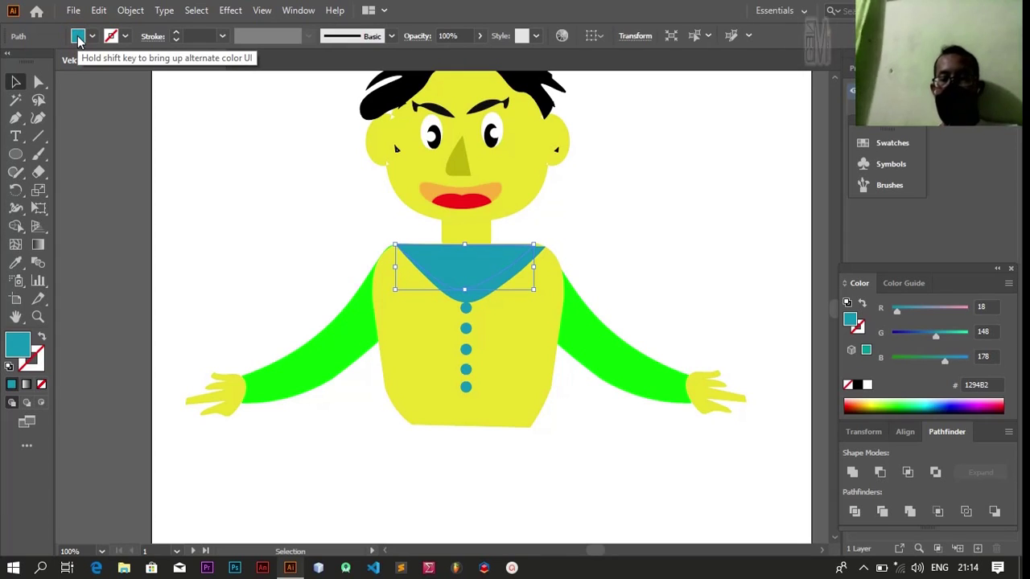
{"action": "key", "text": "Return"}
{"action": "key", "text": "Escape"}
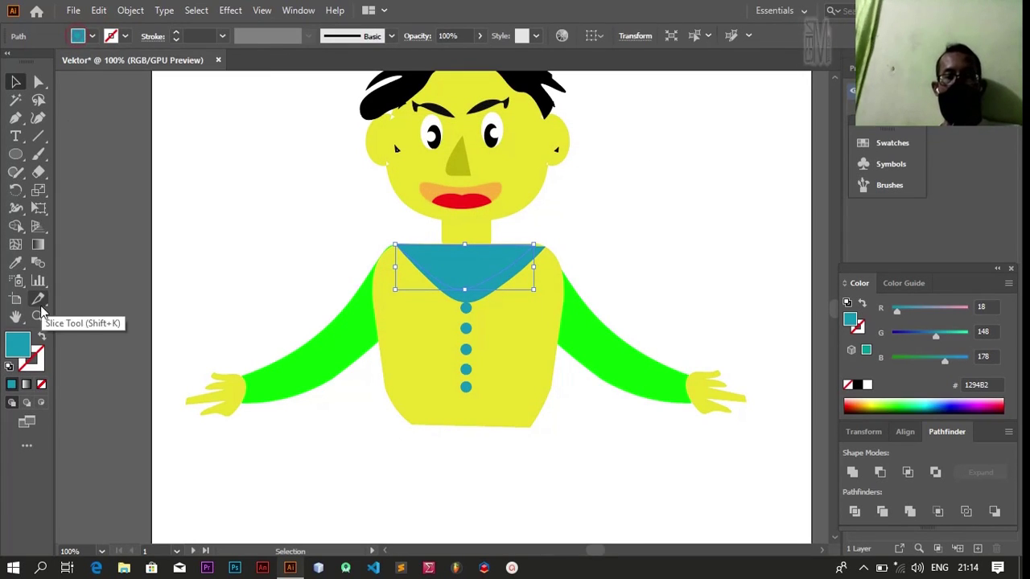
Fill the collar's inner piece with yellow D7E207 (hue 64°).
{"action": "left_click", "coordinate": [317, 272]}
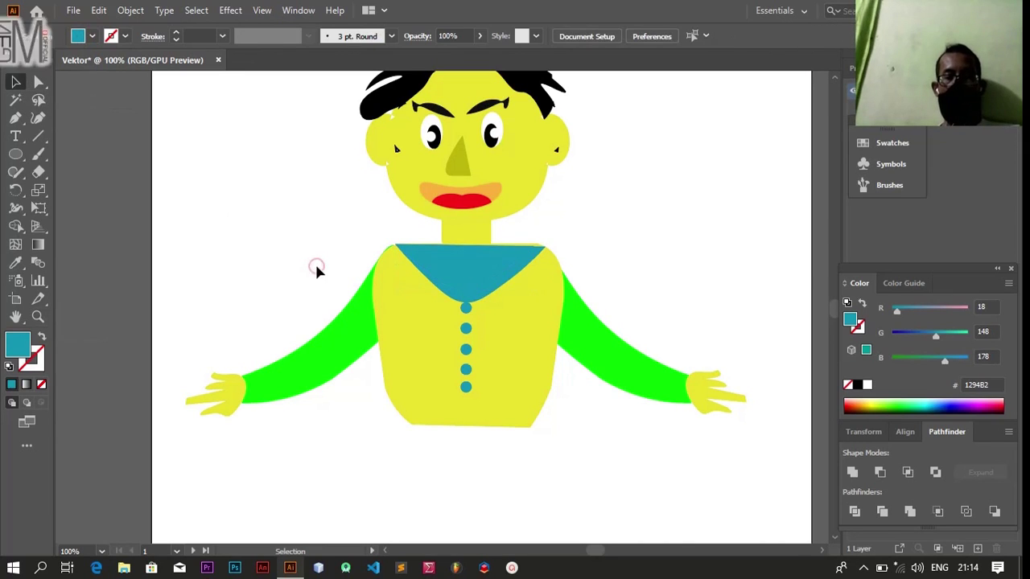
{"action": "left_click", "coordinate": [480, 270]}
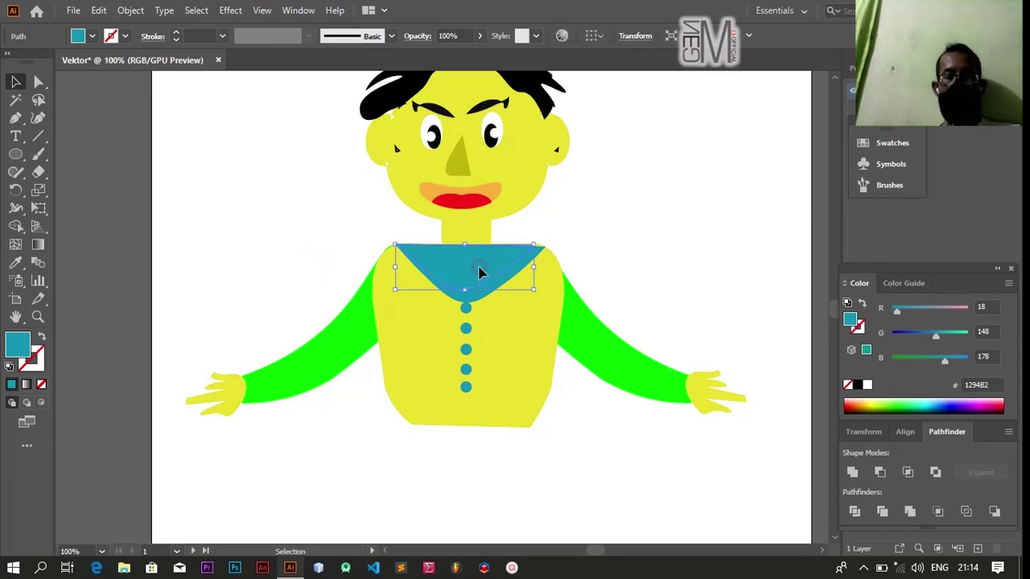
{"action": "double_click", "coordinate": [19, 346]}
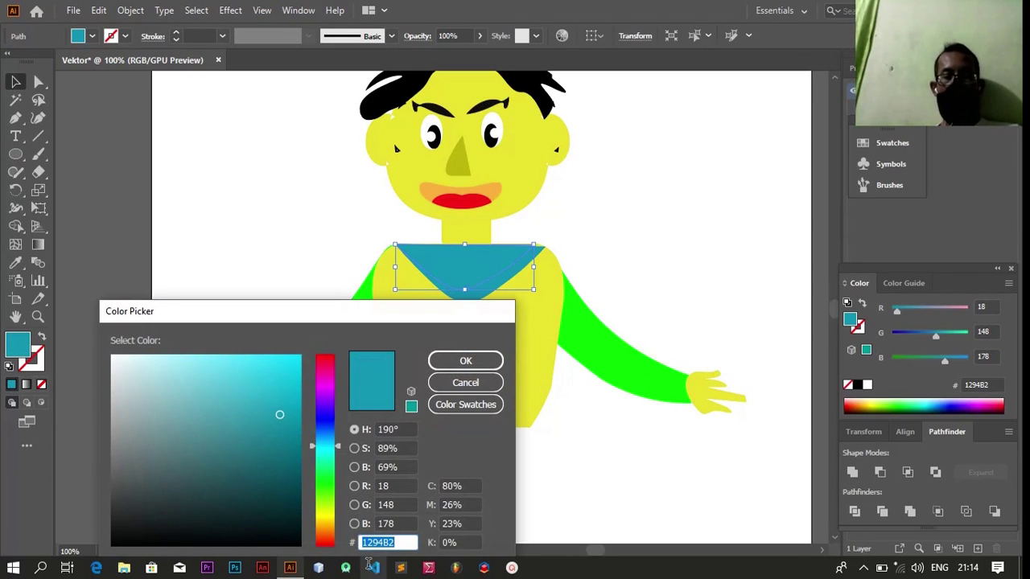
{"action": "left_click", "coordinate": [323, 516]}
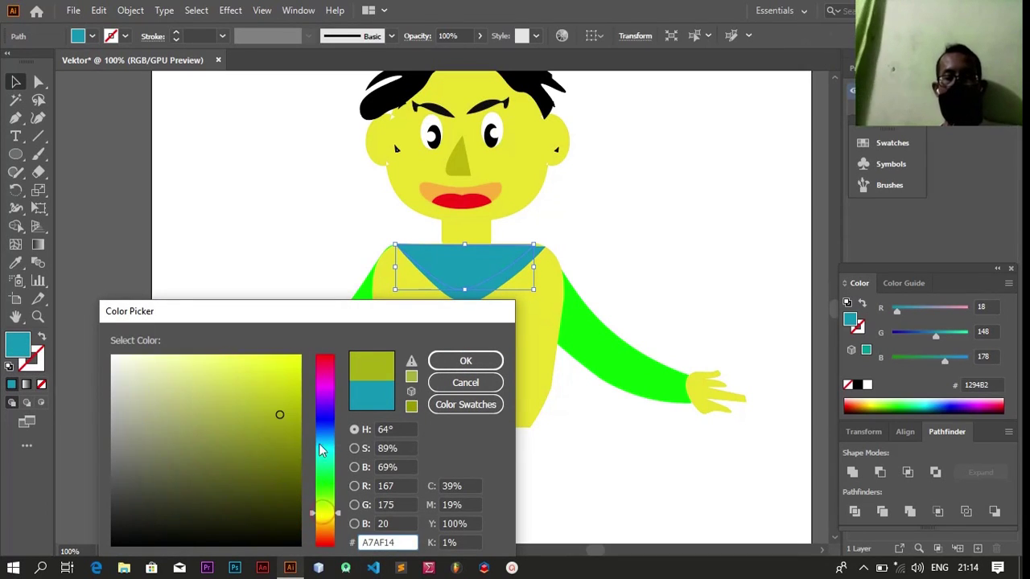
{"action": "left_click", "coordinate": [296, 376]}
{"action": "left_click", "coordinate": [450, 361]}
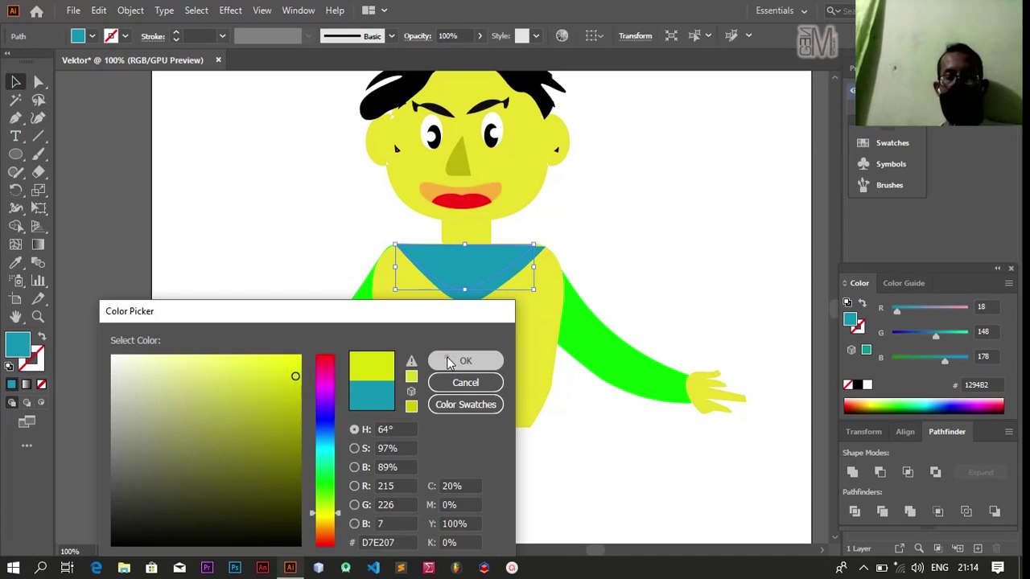
Nudge the yellow piece right and down so only a thin blue V-neck band shows.
{"action": "key", "text": "Right"}
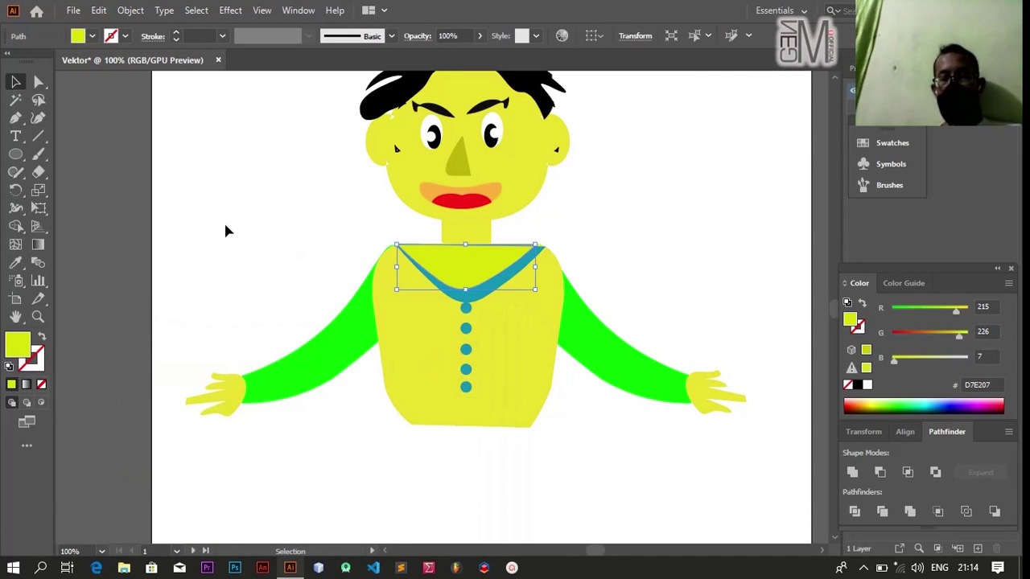
{"action": "key", "text": "Right"}
{"action": "key", "text": "Right"}
{"action": "key", "text": "Right"}
{"action": "key", "text": "Right"}
{"action": "key", "text": "Down"}
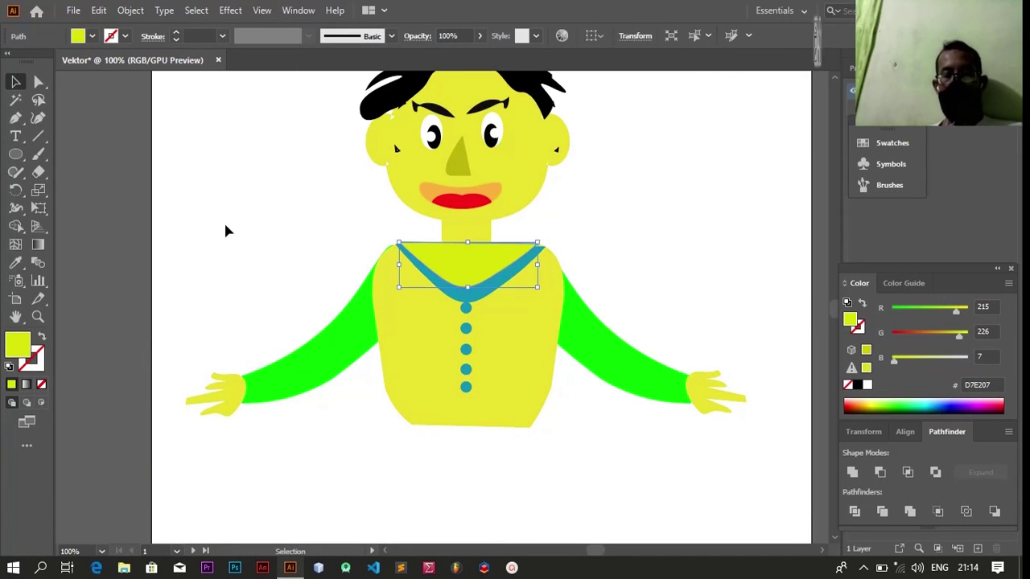
{"action": "key", "text": "Right"}
{"action": "key", "text": "Right"}
{"action": "key", "text": "Up"}
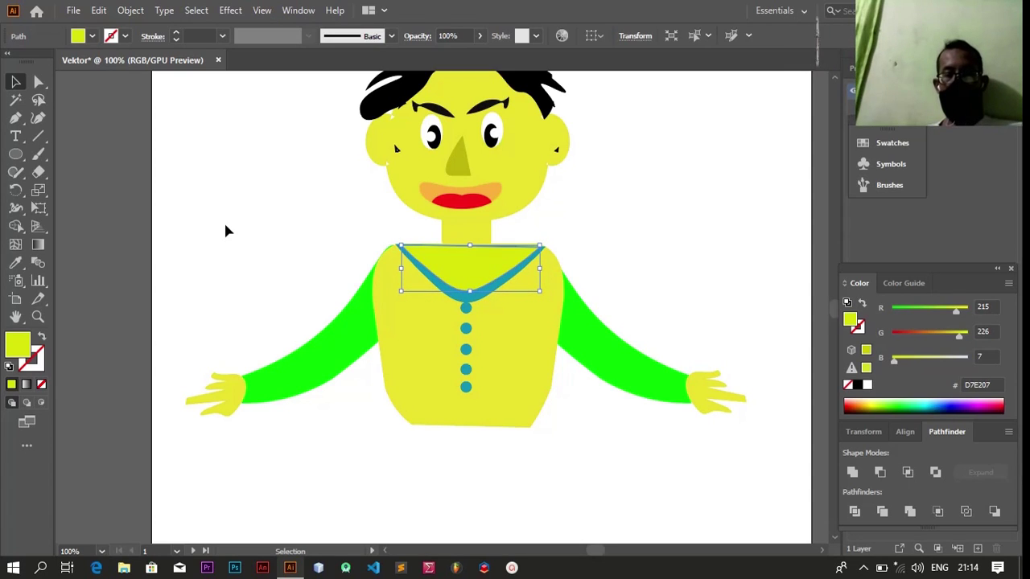
{"action": "key", "text": "Up"}
{"action": "key", "text": "Up"}
{"action": "key", "text": "Up"}
{"action": "key", "text": "Up"}
{"action": "key", "text": "Up"}
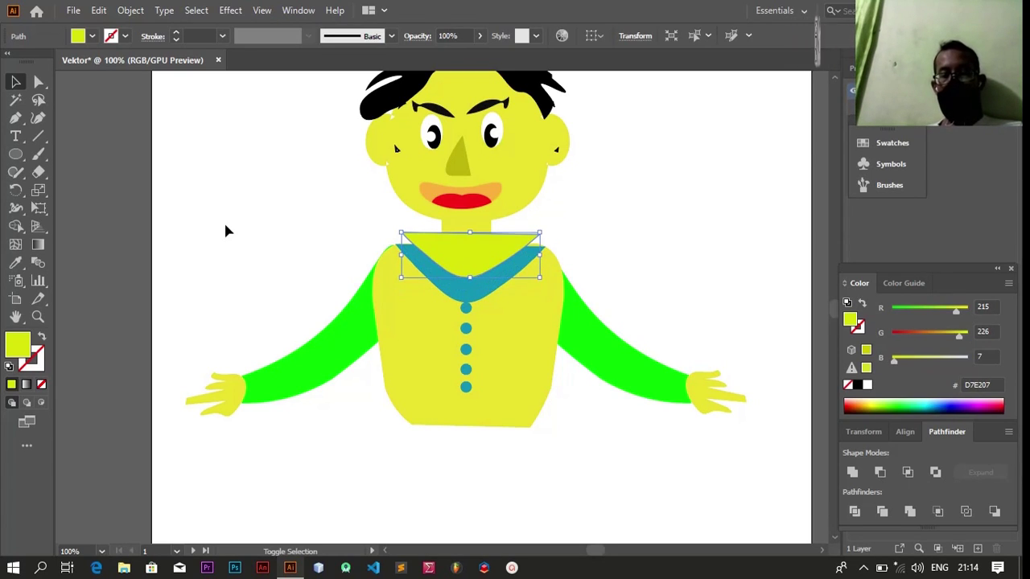
{"action": "key", "text": "Down"}
{"action": "key", "text": "Down"}
{"action": "key", "text": "Down"}
{"action": "key", "text": "Down"}
{"action": "key", "text": "Down"}
{"action": "key", "text": "Down"}
{"action": "key", "text": "Down"}
{"action": "key", "text": "Down"}
{"action": "key", "text": "Down"}
{"action": "key", "text": "Down"}
{"action": "key", "text": "Down"}
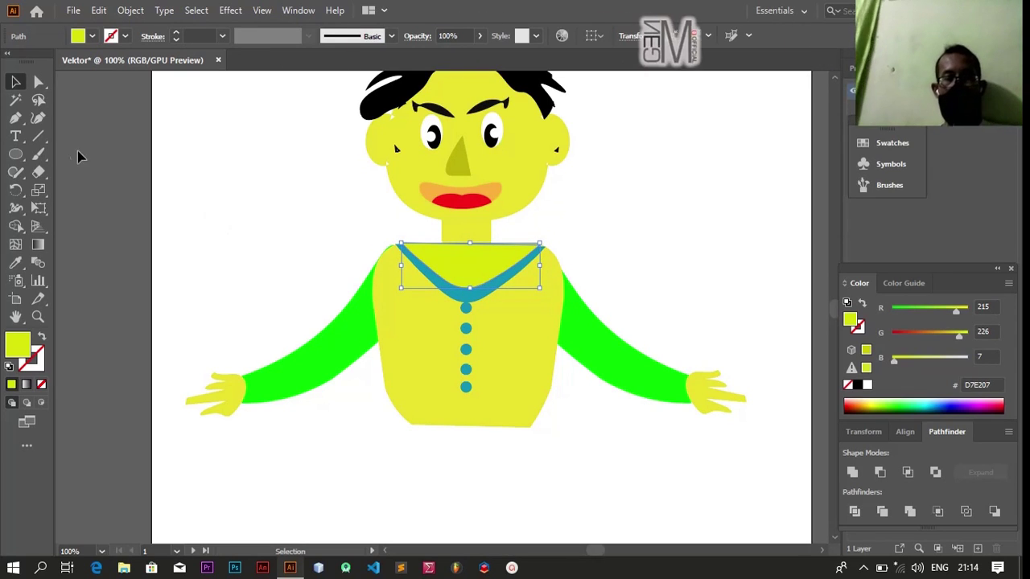
Drag the yellow collar piece's top corners out to the shoulders and nudge it up slightly.
{"action": "left_click", "coordinate": [38, 118]}
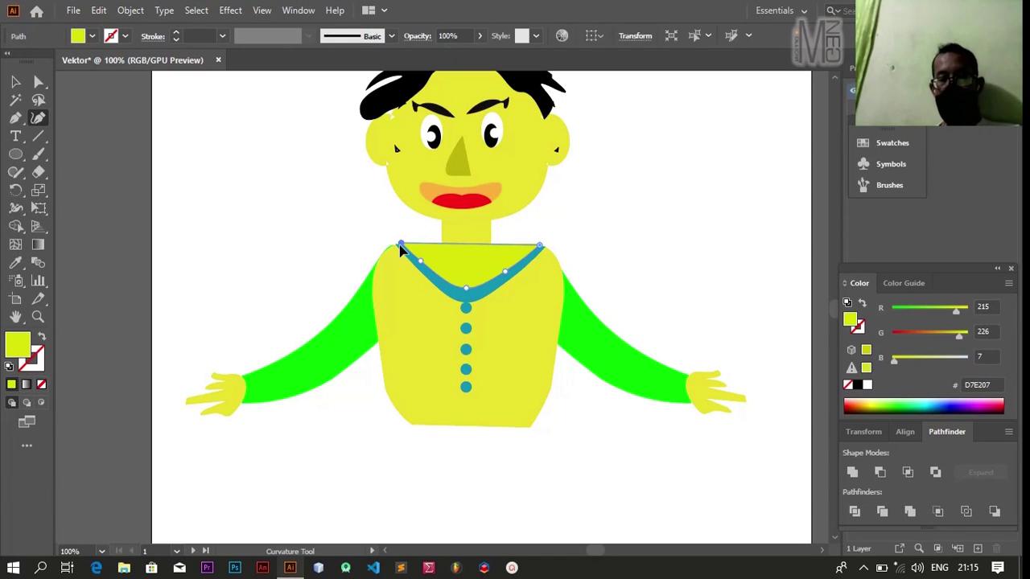
{"action": "left_click_drag", "start_coordinate": [402, 245], "coordinate": [396, 245]}
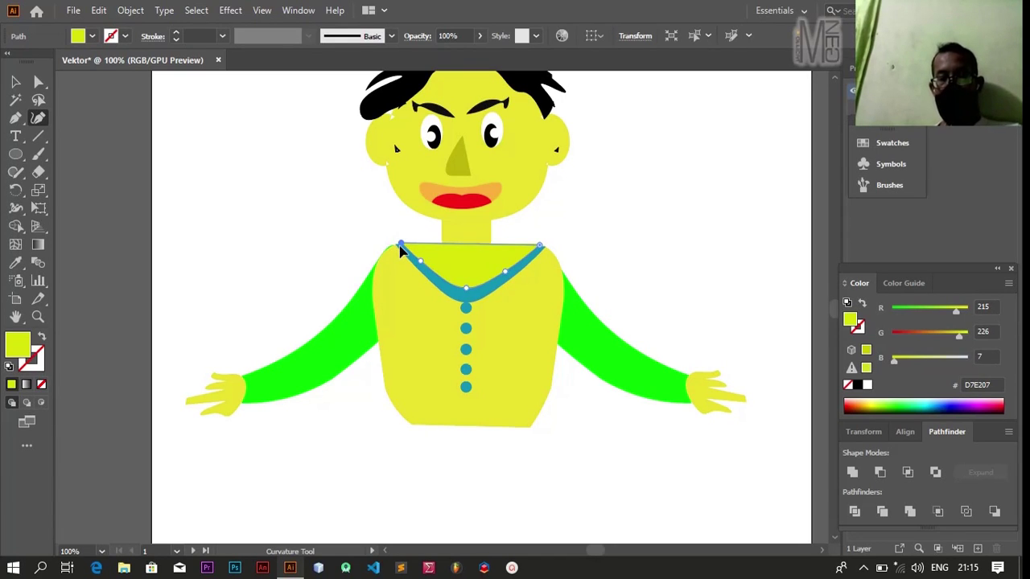
{"action": "key", "text": "ctrl+z"}
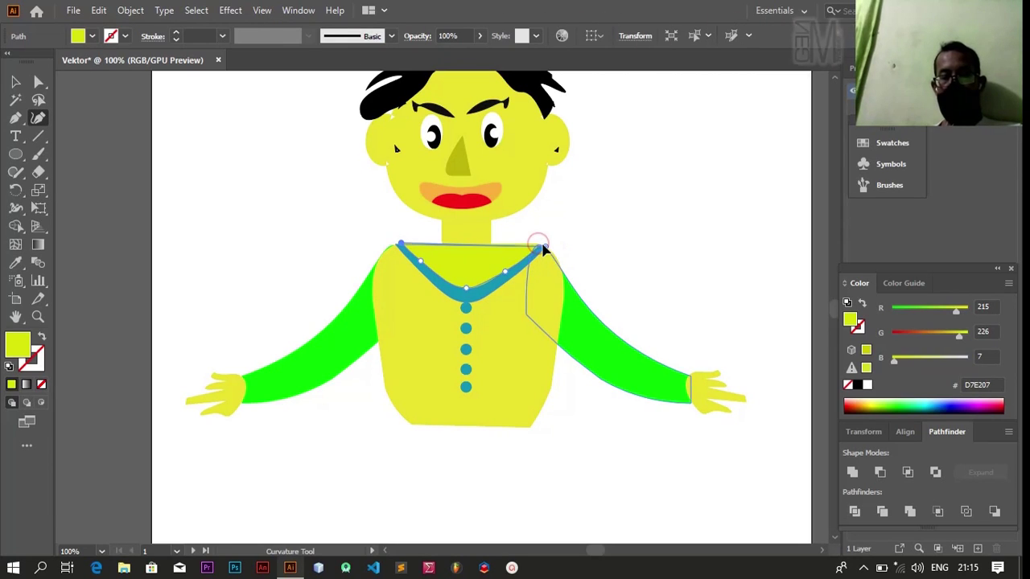
{"action": "left_click_drag", "start_coordinate": [537, 246], "coordinate": [546, 248]}
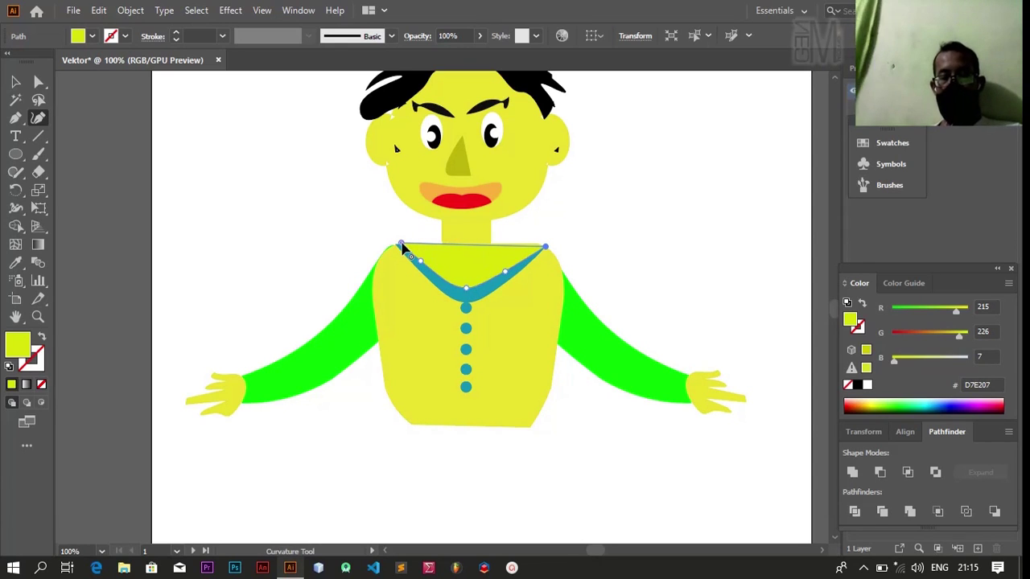
{"action": "left_click_drag", "start_coordinate": [401, 243], "coordinate": [395, 244]}
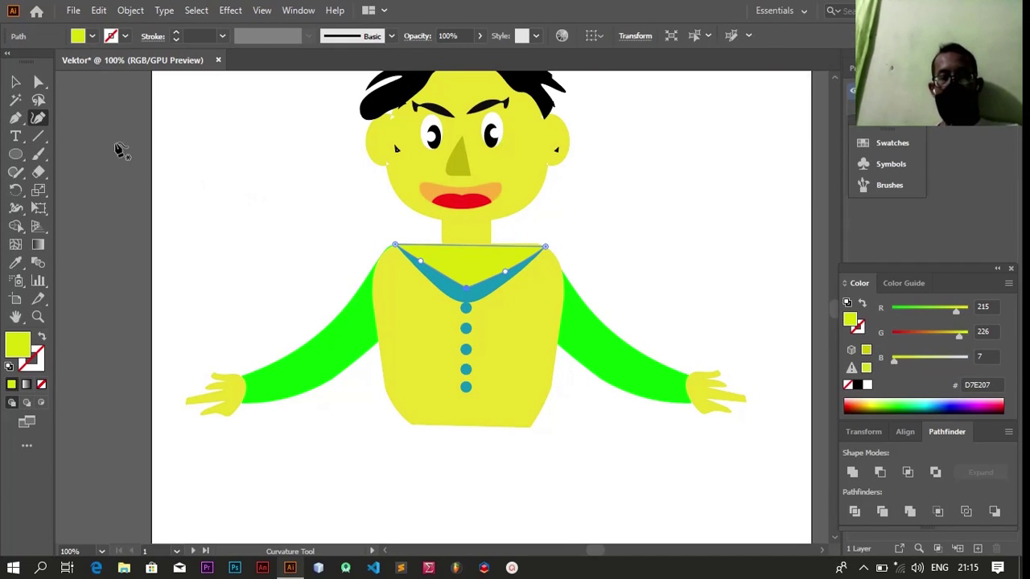
{"action": "left_click", "coordinate": [17, 82]}
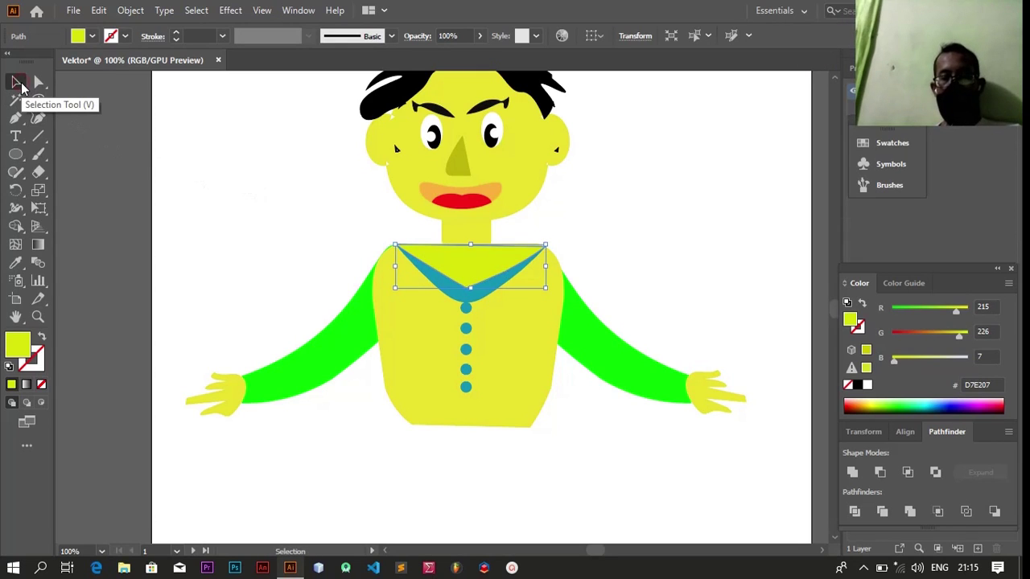
{"action": "key", "text": "Up"}
{"action": "key", "text": "Up"}
{"action": "key", "text": "Up"}
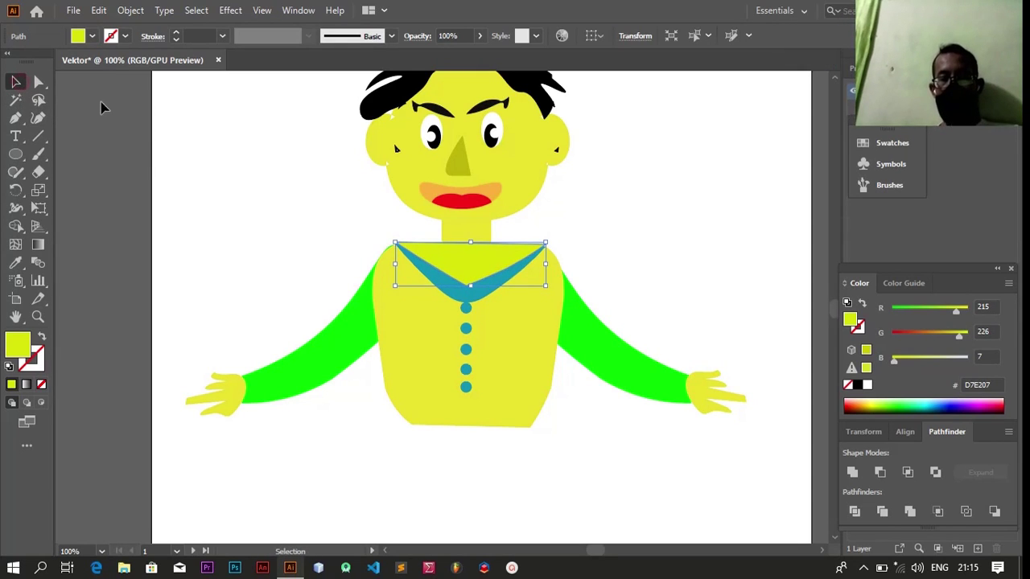
{"action": "left_click", "coordinate": [234, 169]}
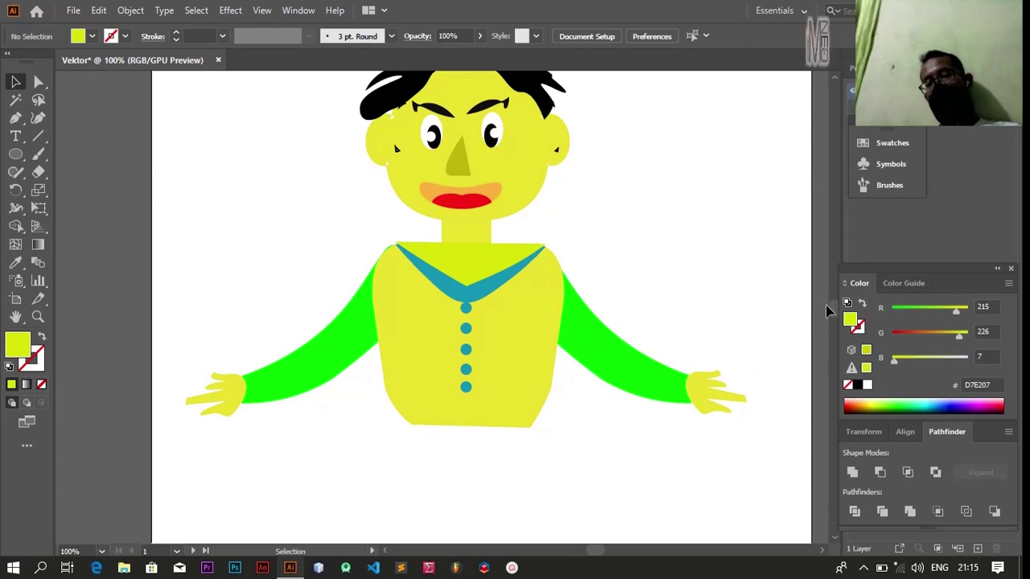
{"action": "scroll", "coordinate": [833, 314], "scroll_direction": "up", "scroll_amount": 5}
{"action": "scroll", "coordinate": [833, 314], "scroll_direction": "down", "scroll_amount": 2}
{"action": "scroll", "coordinate": [834, 315], "scroll_direction": "down", "scroll_amount": 2}
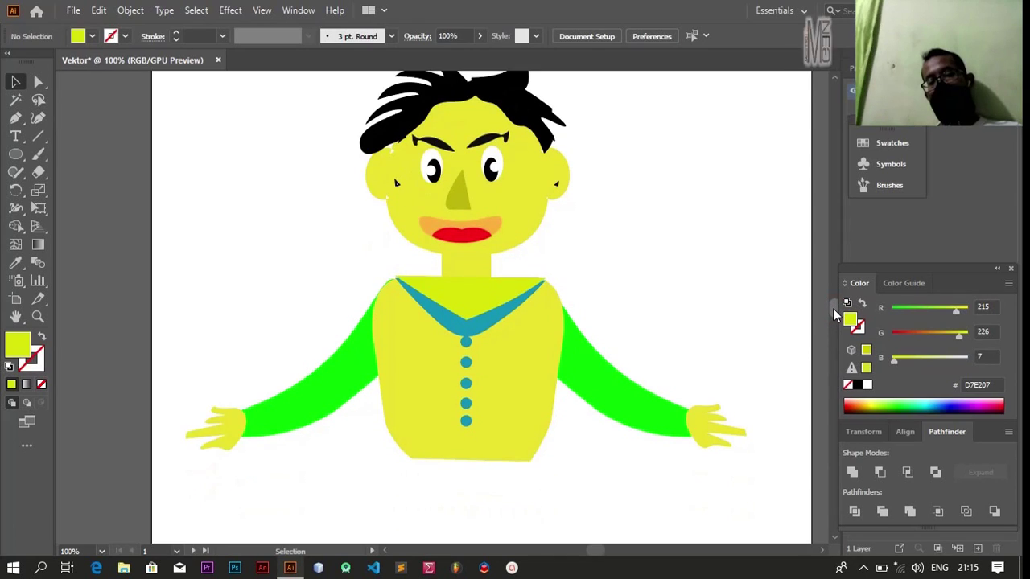
{"action": "scroll", "coordinate": [835, 314], "scroll_direction": "down", "scroll_amount": 4}
{"action": "scroll", "coordinate": [834, 314], "scroll_direction": "down", "scroll_amount": 1}
{"action": "scroll", "coordinate": [835, 314], "scroll_direction": "up", "scroll_amount": 1}
{"action": "scroll", "coordinate": [835, 314], "scroll_direction": "up", "scroll_amount": 5}
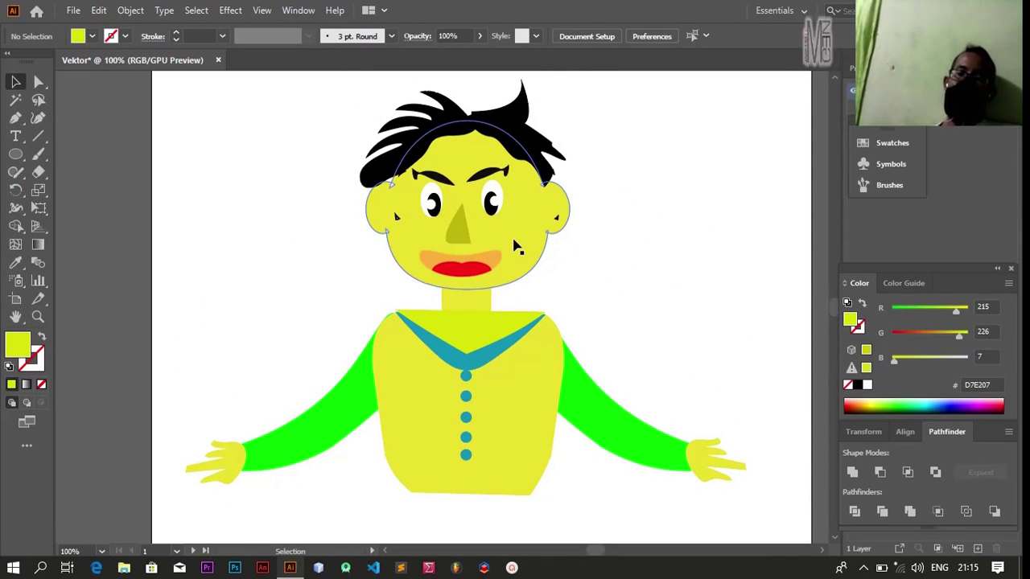
{"action": "scroll", "coordinate": [836, 543], "scroll_direction": "down", "scroll_amount": 2}
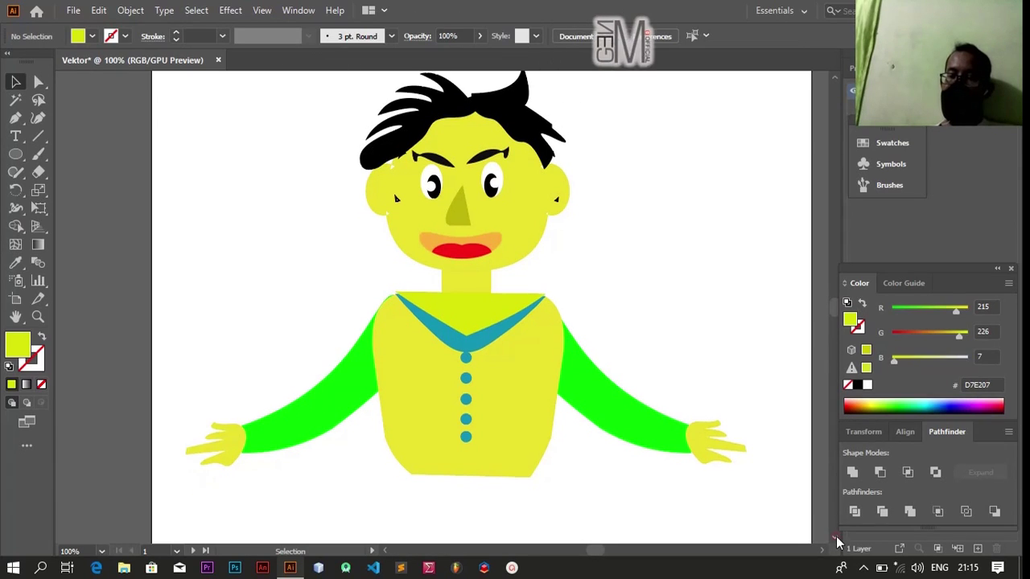
{"action": "scroll", "coordinate": [837, 543], "scroll_direction": "down", "scroll_amount": 3}
{"action": "scroll", "coordinate": [837, 544], "scroll_direction": "down", "scroll_amount": 2}
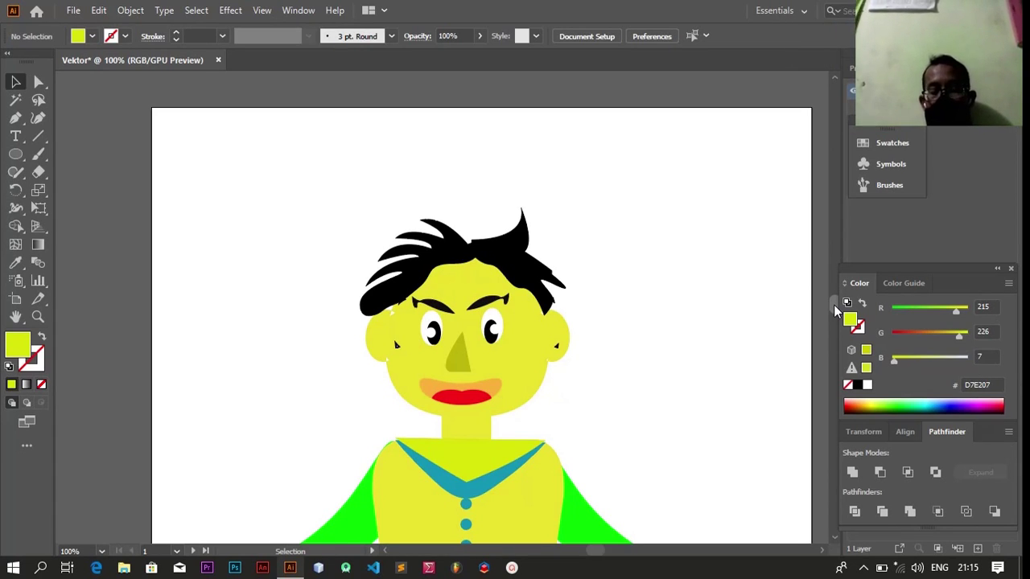
{"action": "scroll", "coordinate": [835, 311], "scroll_direction": "down", "scroll_amount": 4}
{"action": "scroll", "coordinate": [836, 311], "scroll_direction": "up", "scroll_amount": 2}
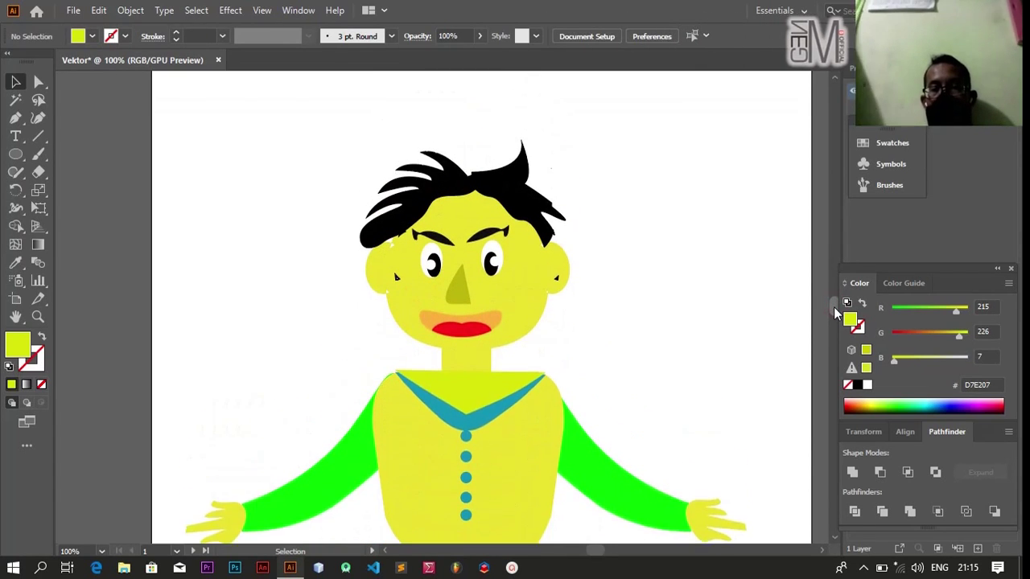
{"action": "scroll", "coordinate": [836, 311], "scroll_direction": "up", "scroll_amount": 1}
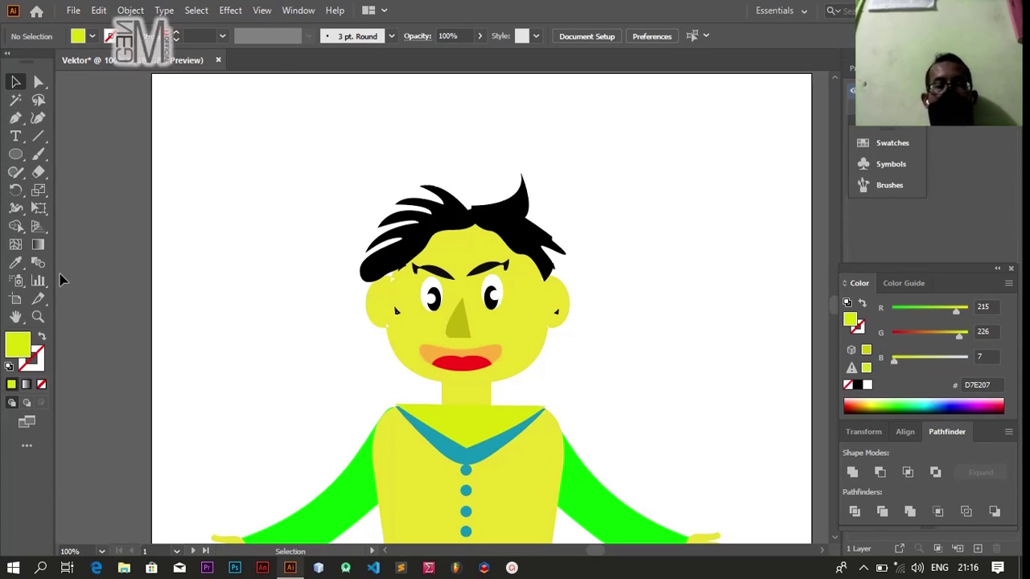
Export the drawing as Vektor.png in Pictures with PNG (*.PNG) as the file type.
{"action": "left_click", "coordinate": [73, 11]}
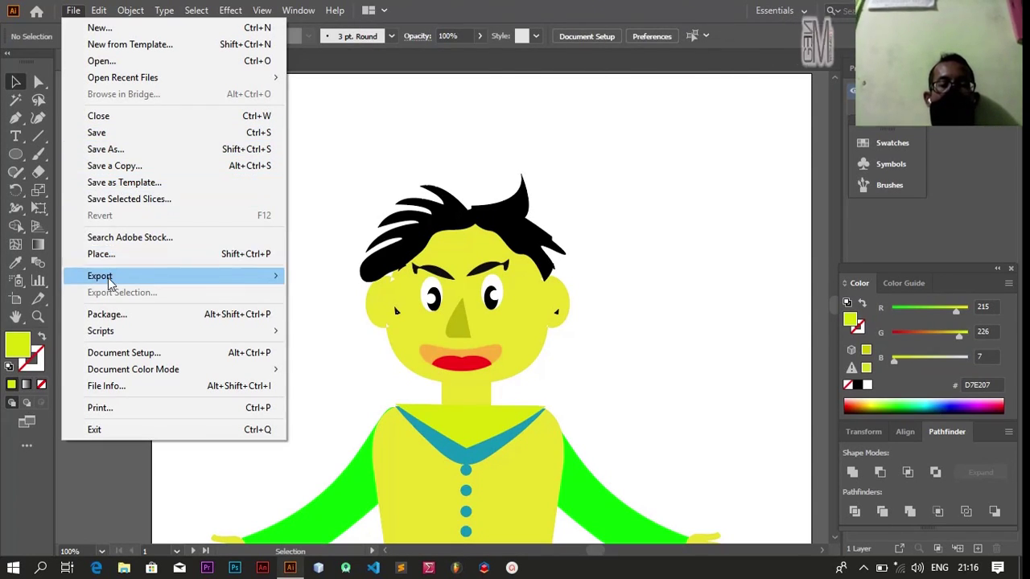
{"action": "mouse_move", "coordinate": [99, 276]}
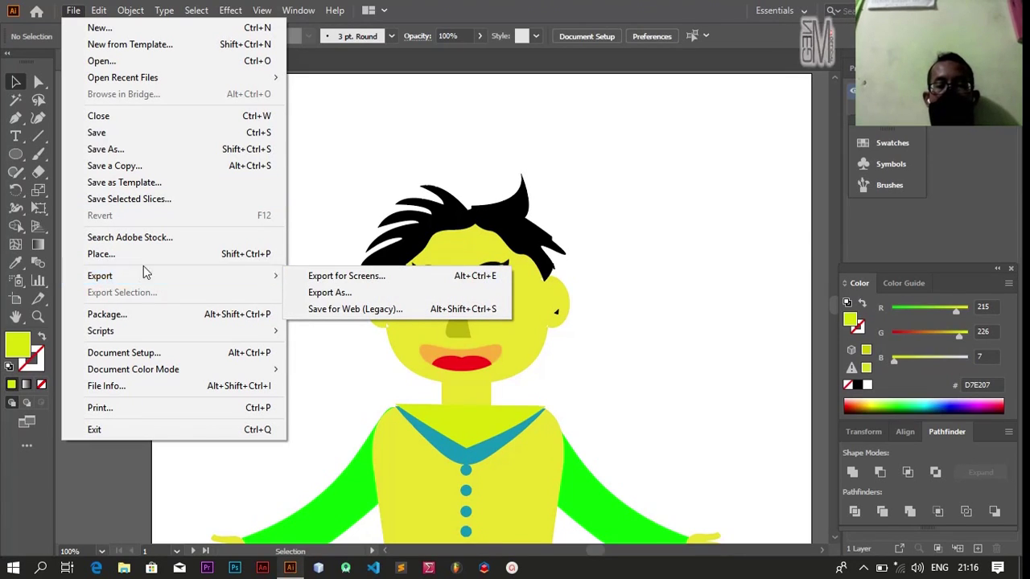
{"action": "left_click", "coordinate": [323, 293]}
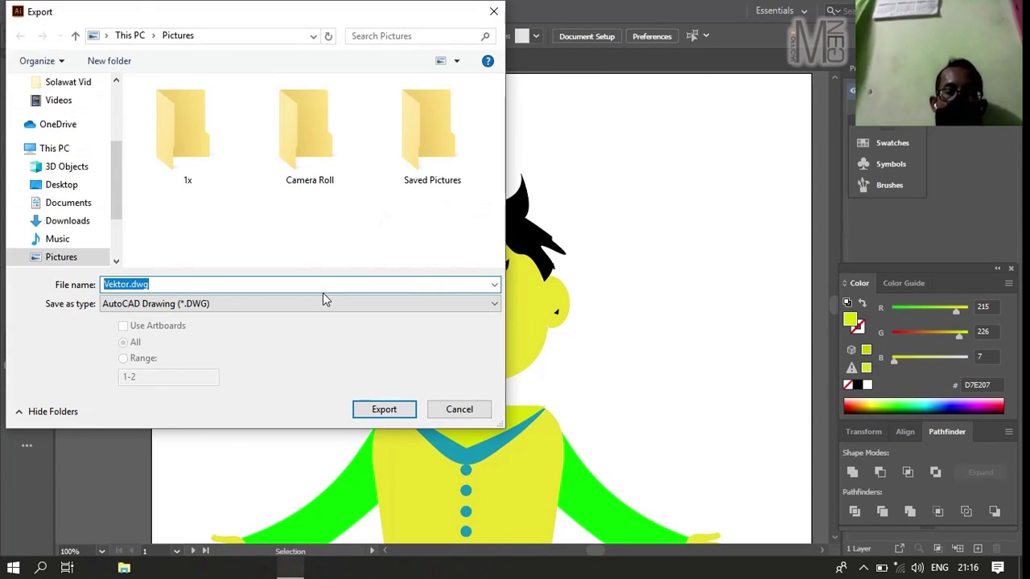
{"action": "left_click", "coordinate": [288, 305]}
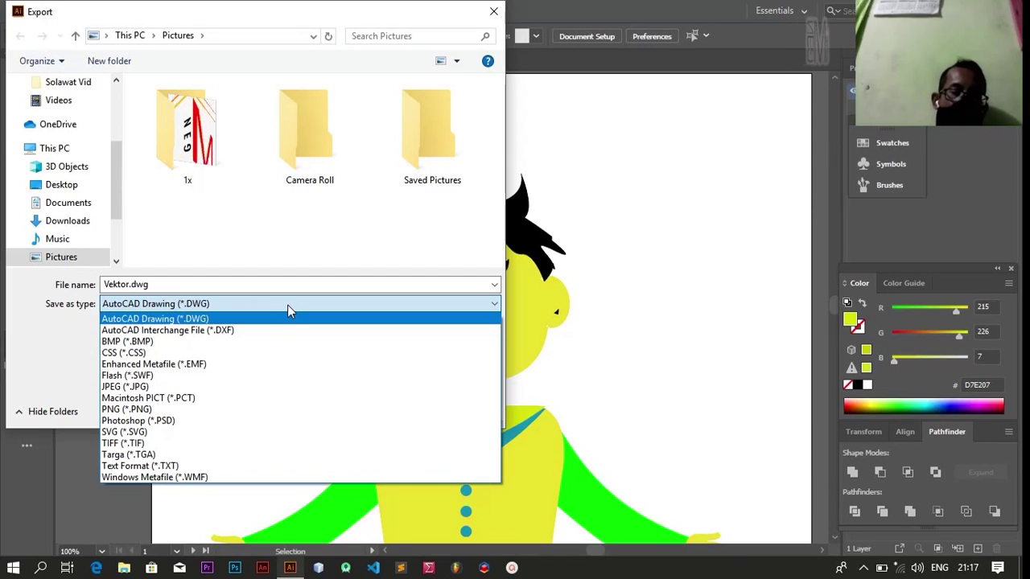
{"action": "left_click", "coordinate": [182, 408]}
{"action": "left_click", "coordinate": [183, 408]}
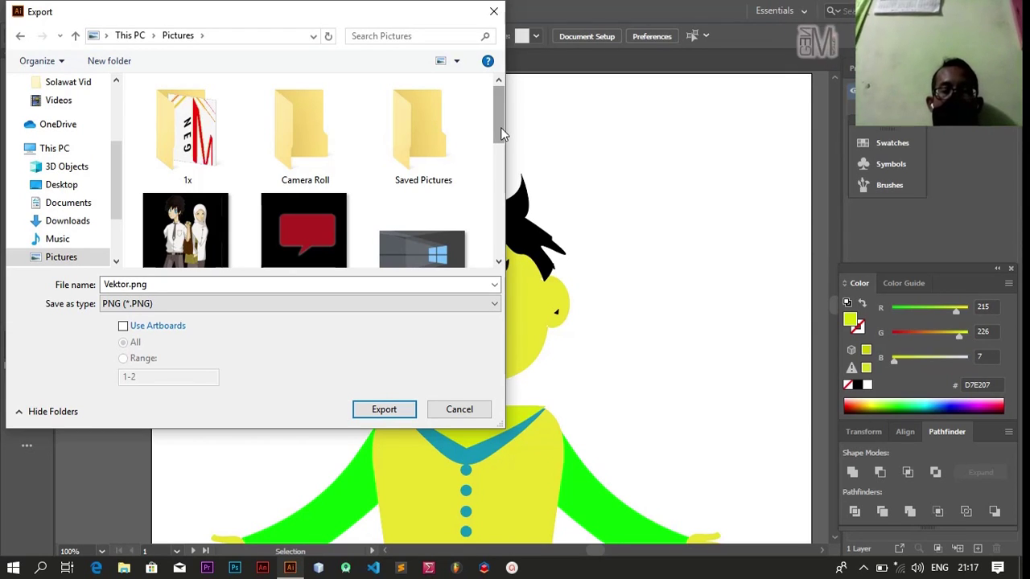
{"action": "left_click", "coordinate": [384, 410]}
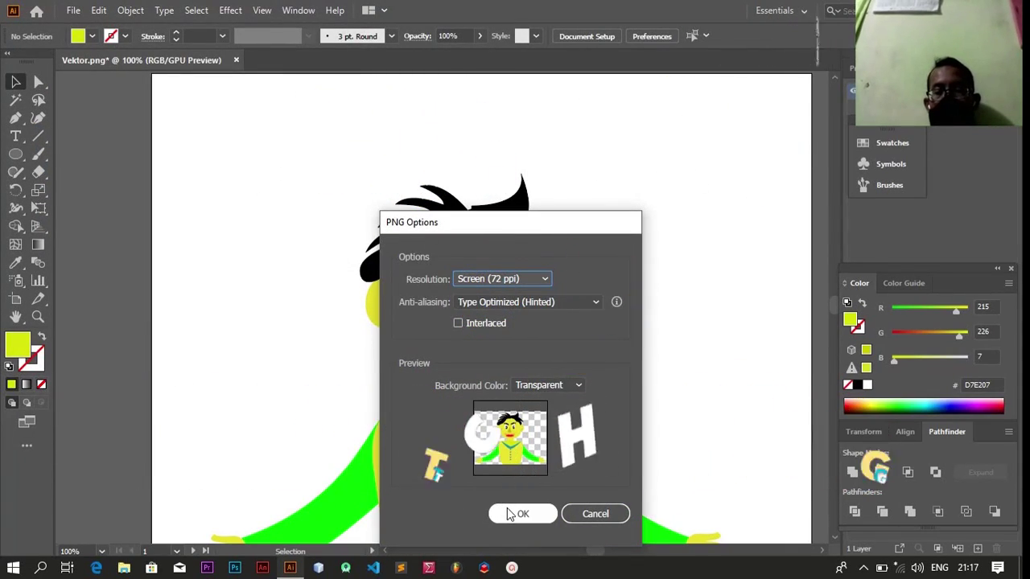
Accept the PNG options at Screen (72 ppi) with a transparent background.
{"action": "left_click_drag", "start_coordinate": [533, 232], "coordinate": [536, 155]}
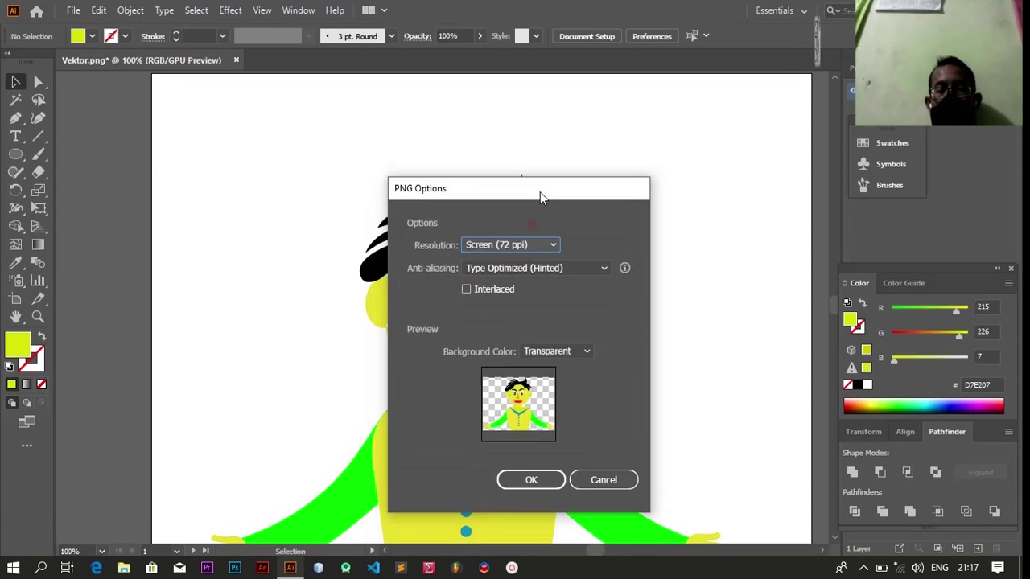
{"action": "left_click", "coordinate": [542, 440]}
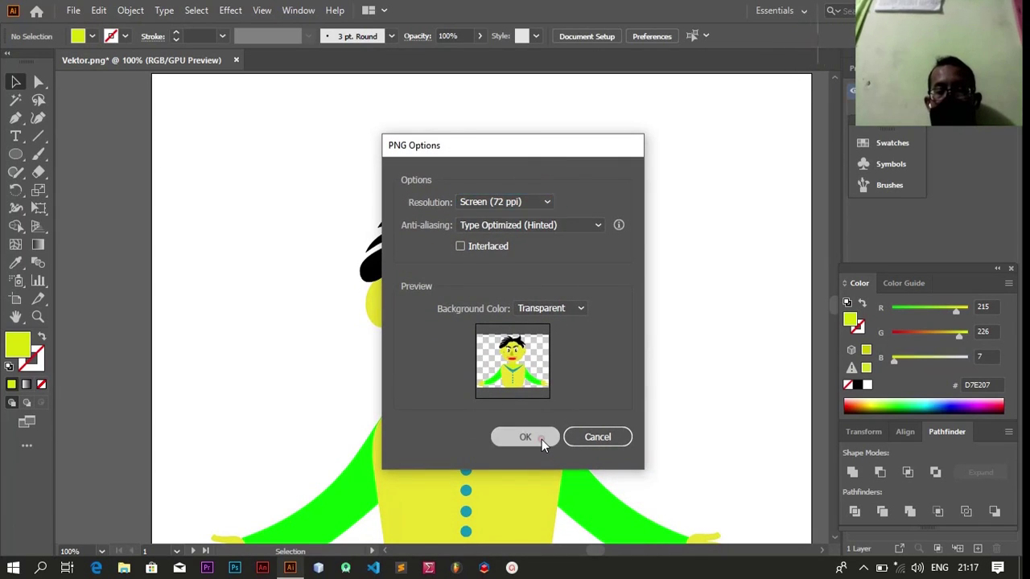